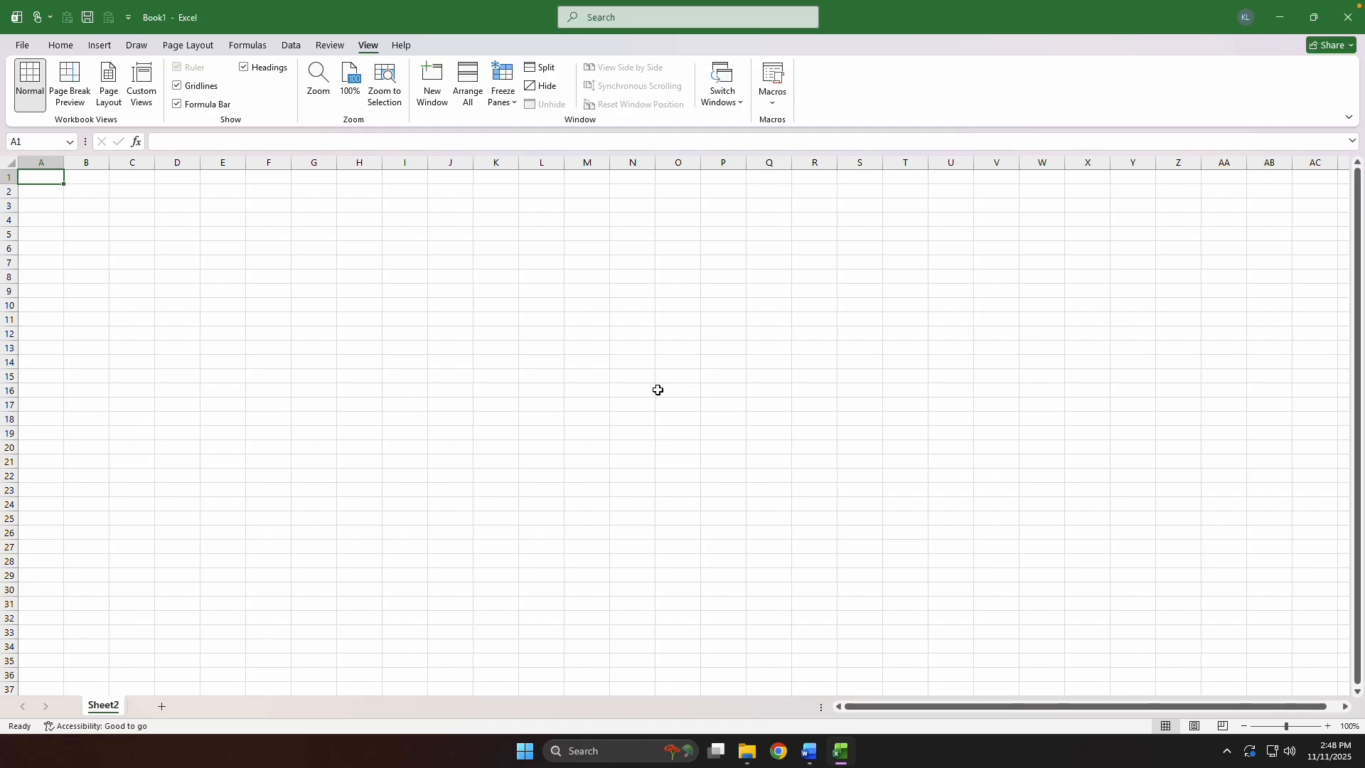
Set the width of all columns in the sheet to 10.
key("ctrl+a")
key("alt+h")
type("ow")
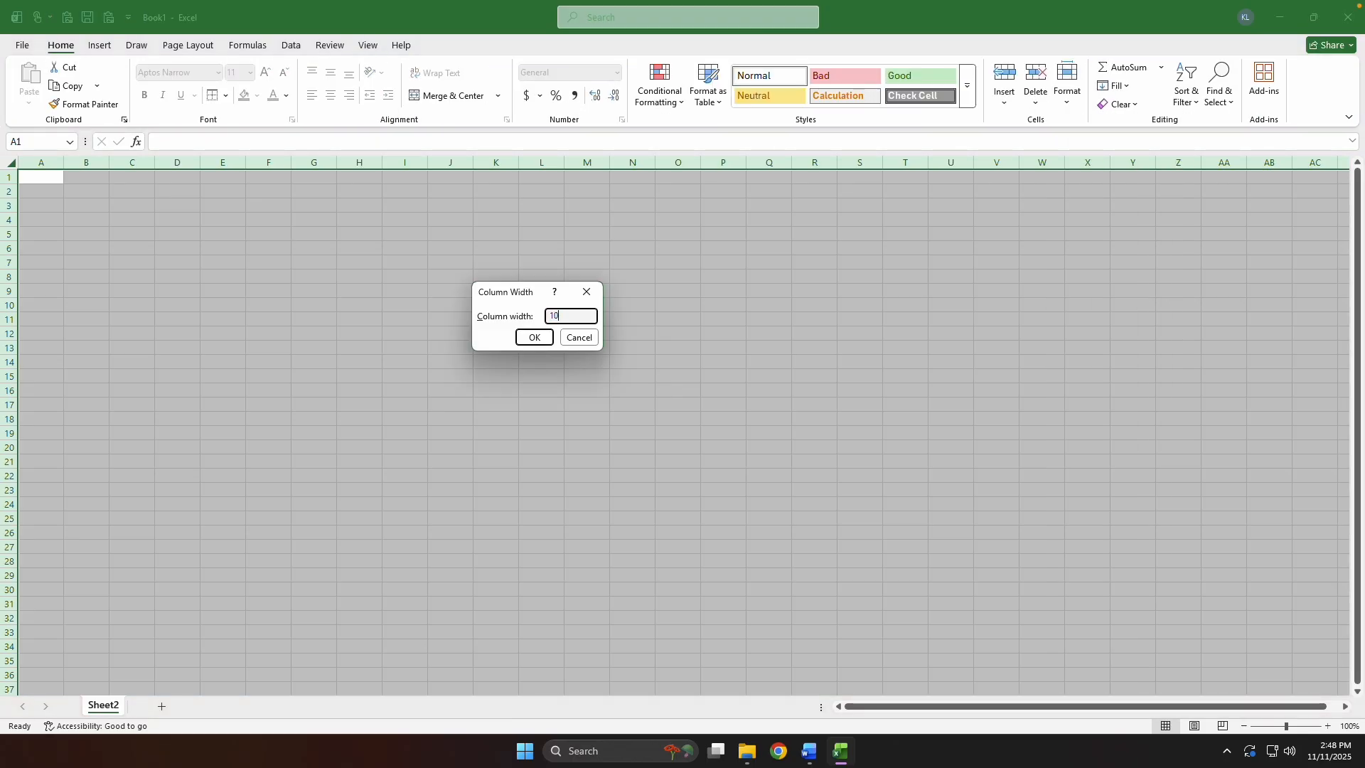
type("10")
key("Return")
Narrow columns A and B to a width of 3.
key("ctrl+space")
key("shift+Right")
key("alt+h")
type("ow3")
key("Return")
Widen column C to 30.
key("Right")
key("Right")
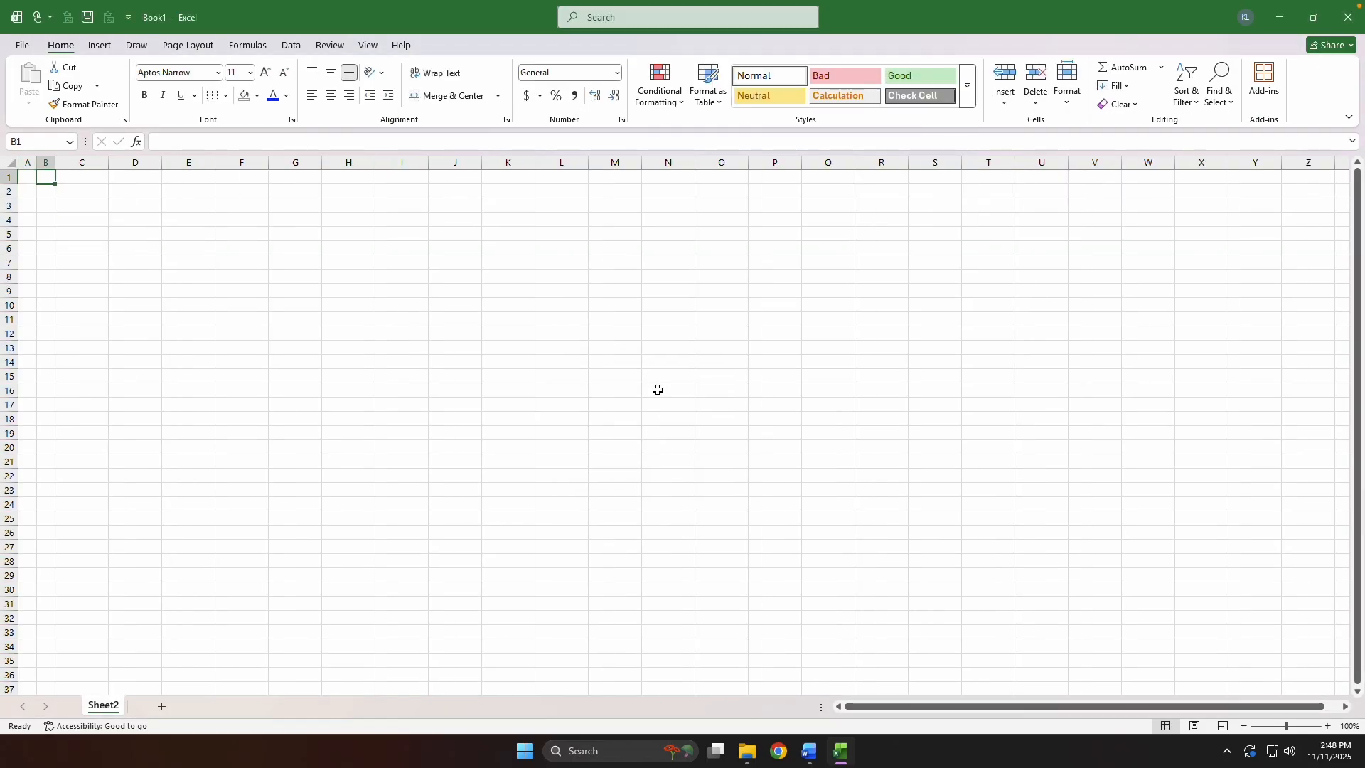
key("ctrl+space")
key("alt+h")
type("ow30")
key("Return")
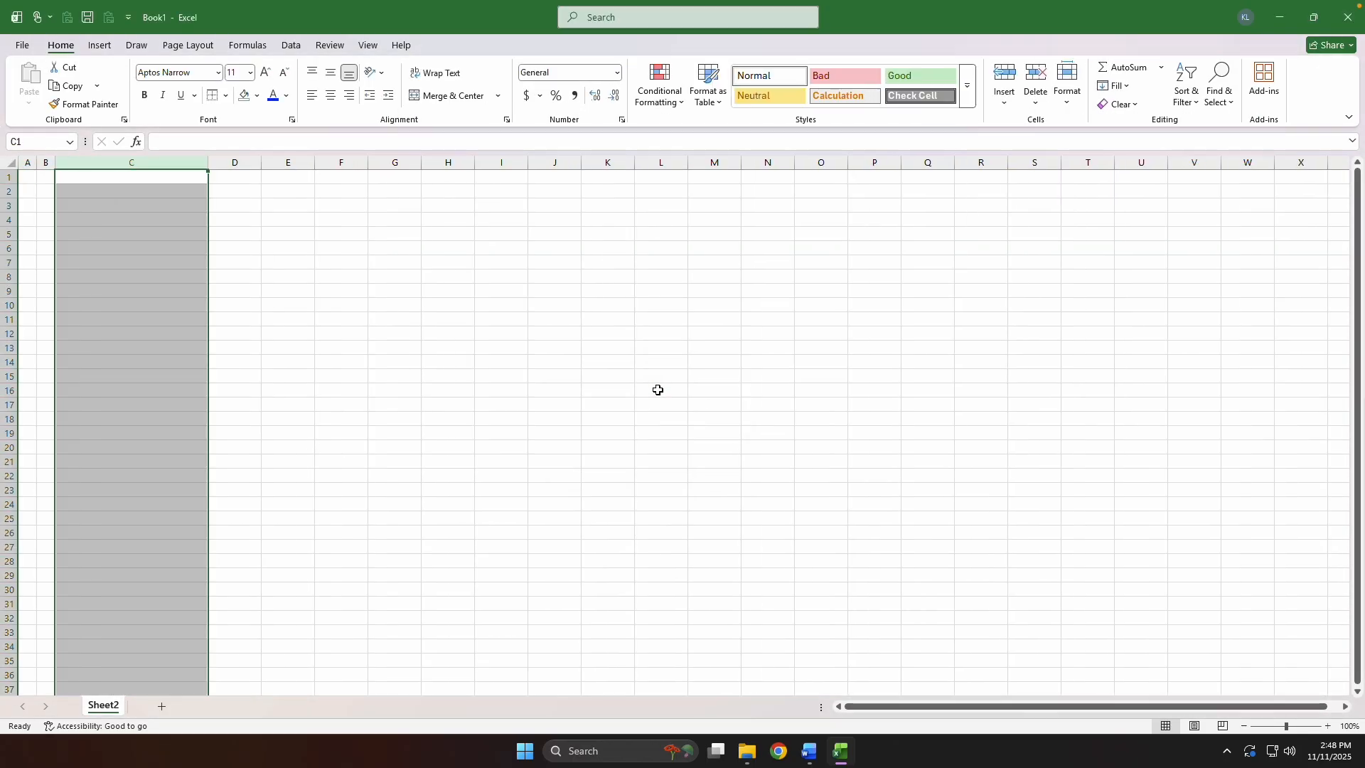
Narrow column H to a width of 3 as a spacer before the timeline.
key("Right")
key("Right")
key("Right")
key("Down")
key("Right")
key("Right")
key("ctrl+space")
key("alt+h")
type("ow3")
key("Return")
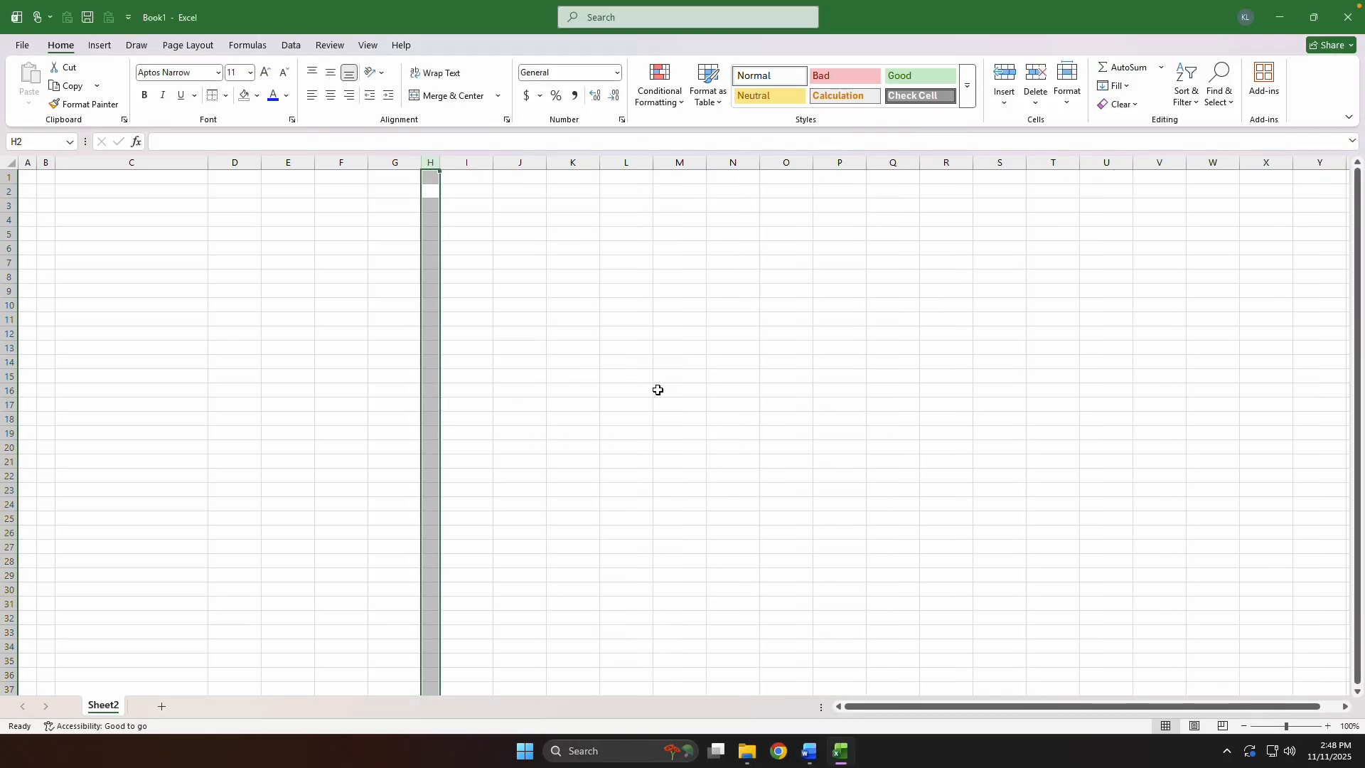
Turn off the sheet's gridlines.
key("Up")
key("Down")
key("Right")
key("alt+w")
type("vg")
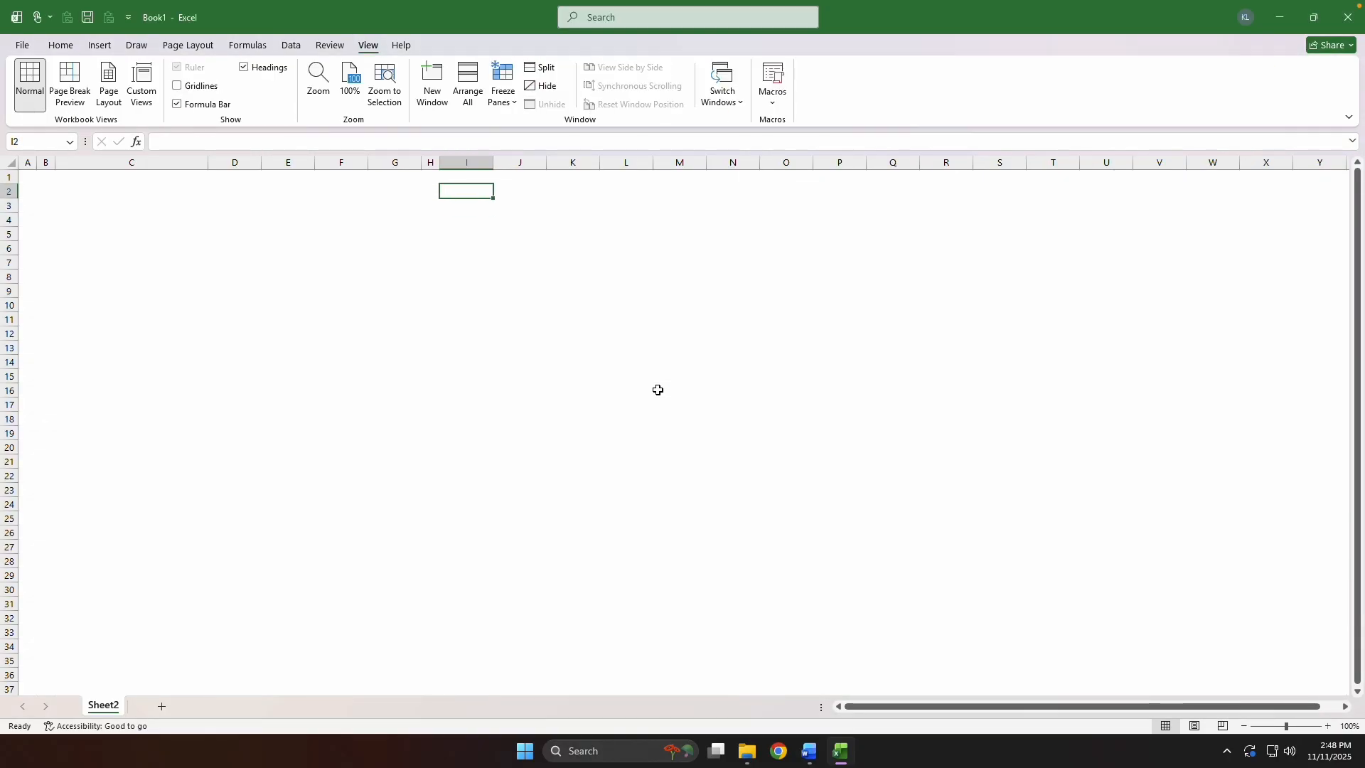
type("12/31/2025")
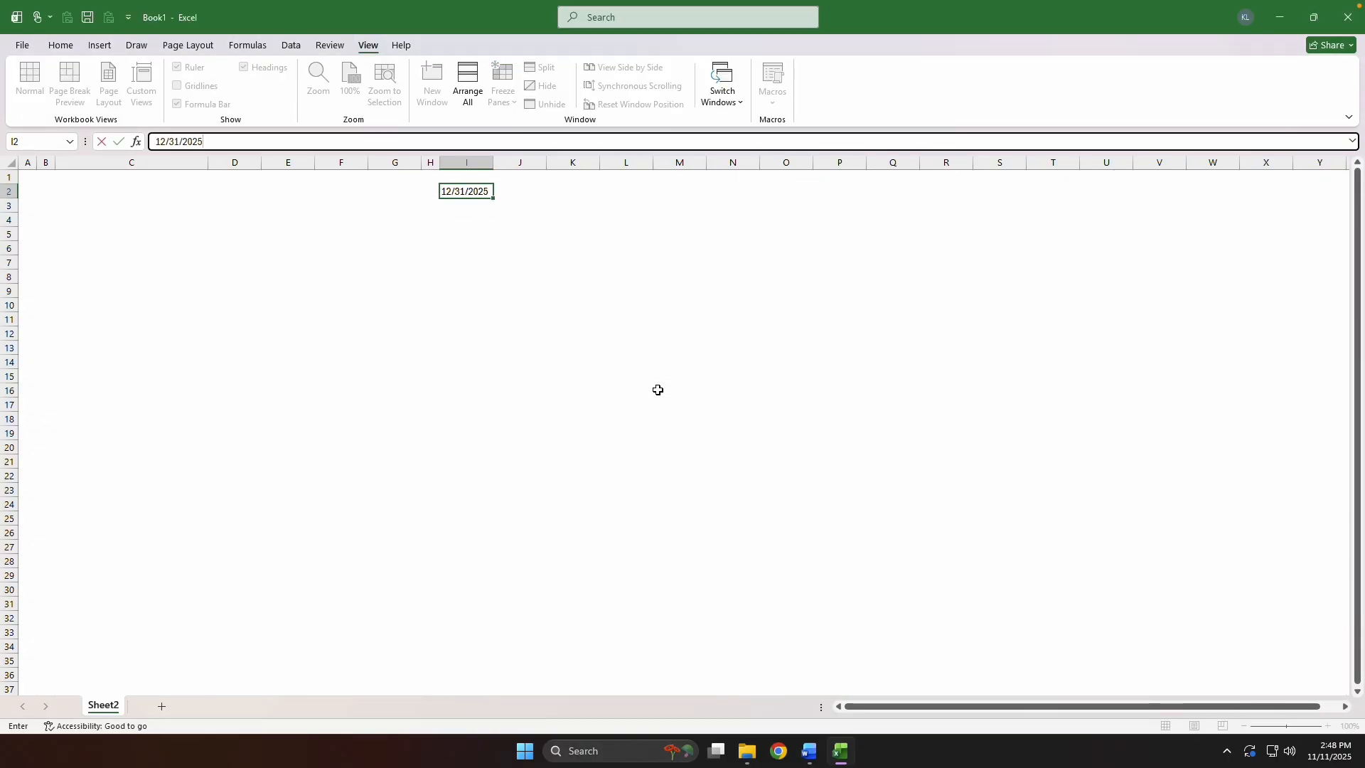
Enter the date 12/31/2025 in I2 and the formula =EOMONTH(I2,12) in J2.
key("ctrl+Return")
key("Right")
type("=EO")
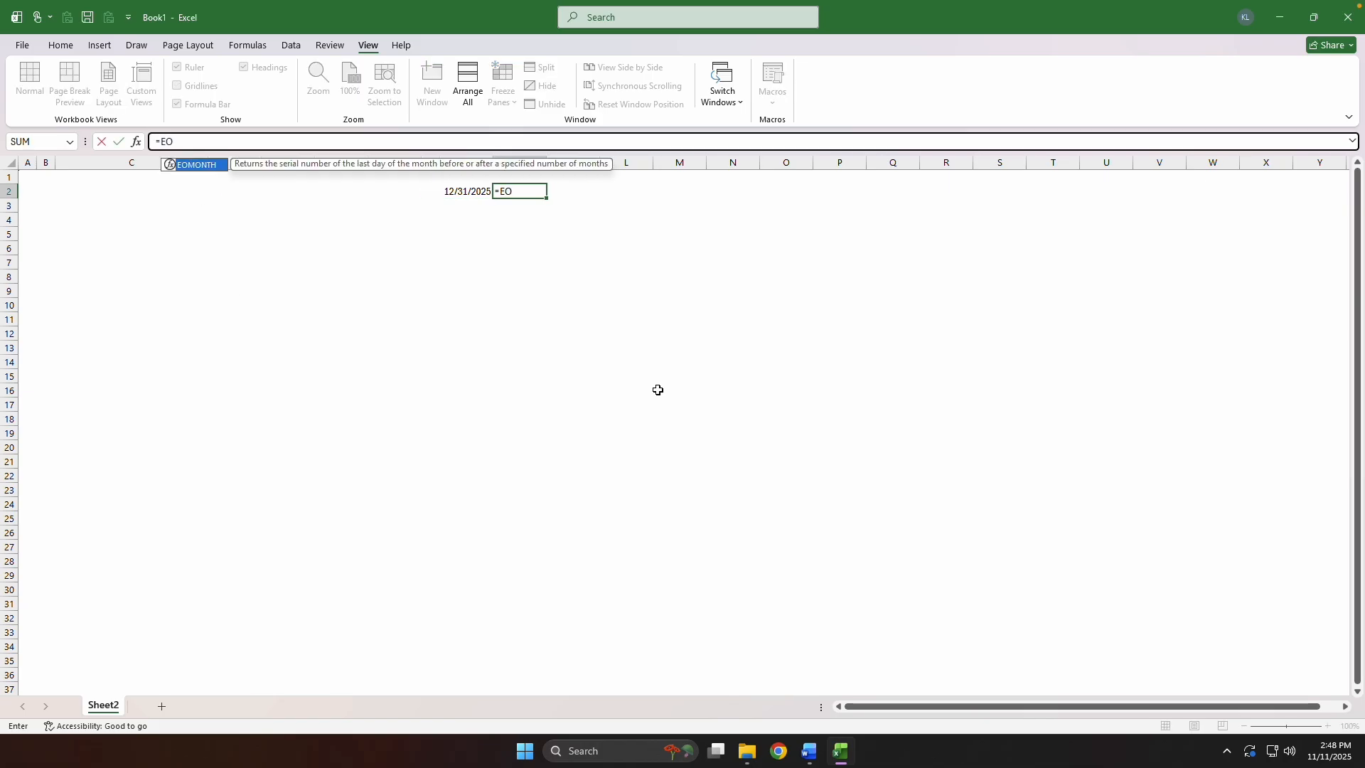
type("MONTH(I2,12)")
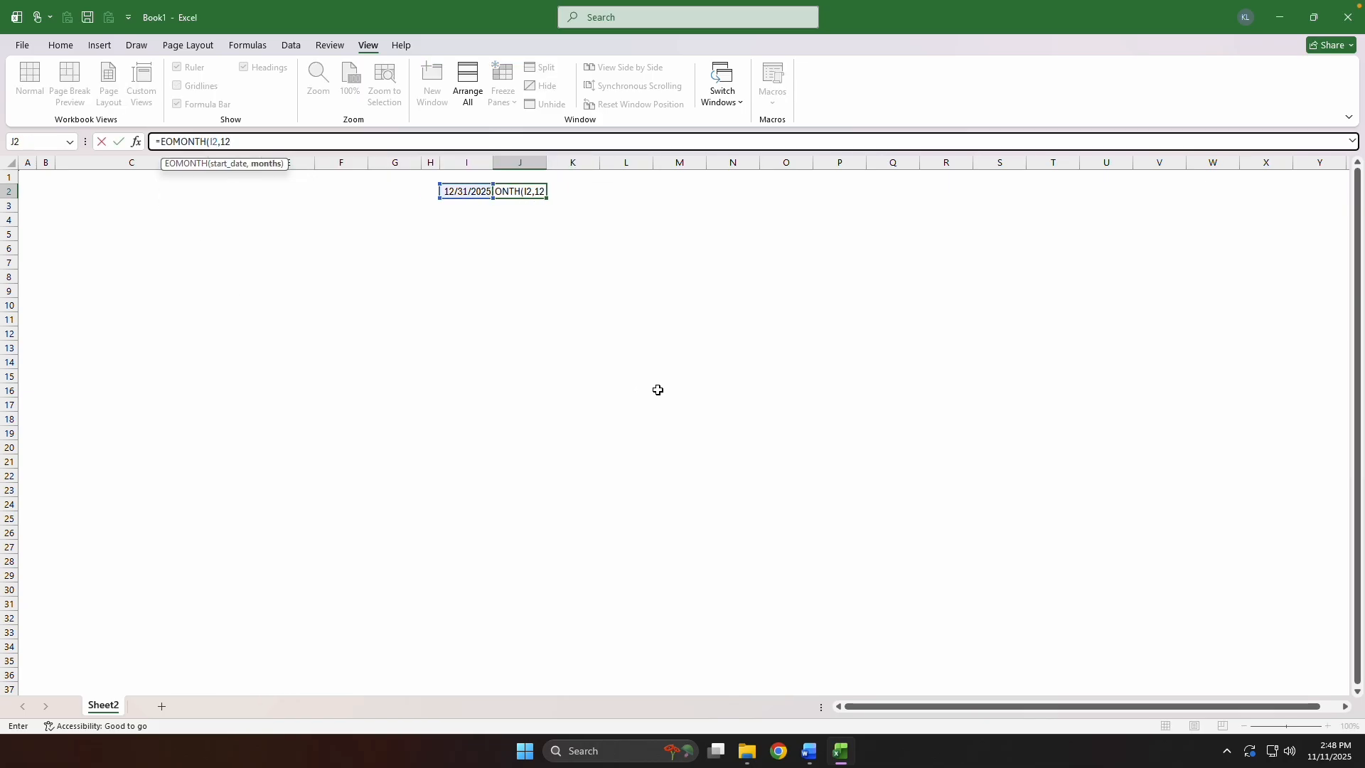
key("ctrl+Return")
Copy the date formatting of I2 onto J2 using paste special formats.
key("Left")
key("ctrl+c")
key("Right")
key("ctrl+alt+v")
key("t")
key("Return")
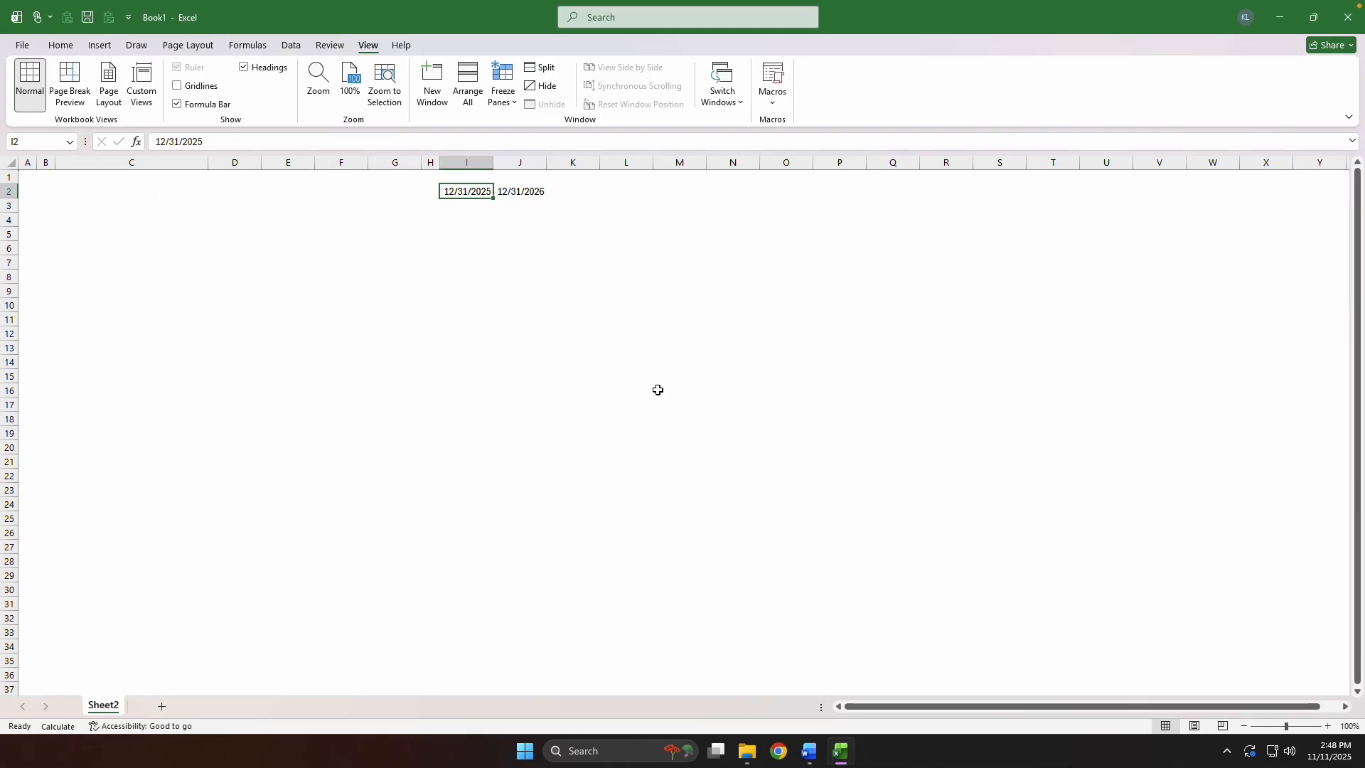
key("Escape")
Fill the EOMONTH formula from J2 across row 2 through column X.
key("shift+Right")
key("shift+Right")
key("shift+Right")
key("shift+Right")
key("shift+Right")
key("shift+Right")
key("shift+Right")
key("shift+Right")
key("shift+Right")
key("shift+Right")
key("shift+Right")
key("shift+Right")
key("shift+Right")
key("shift+Right")
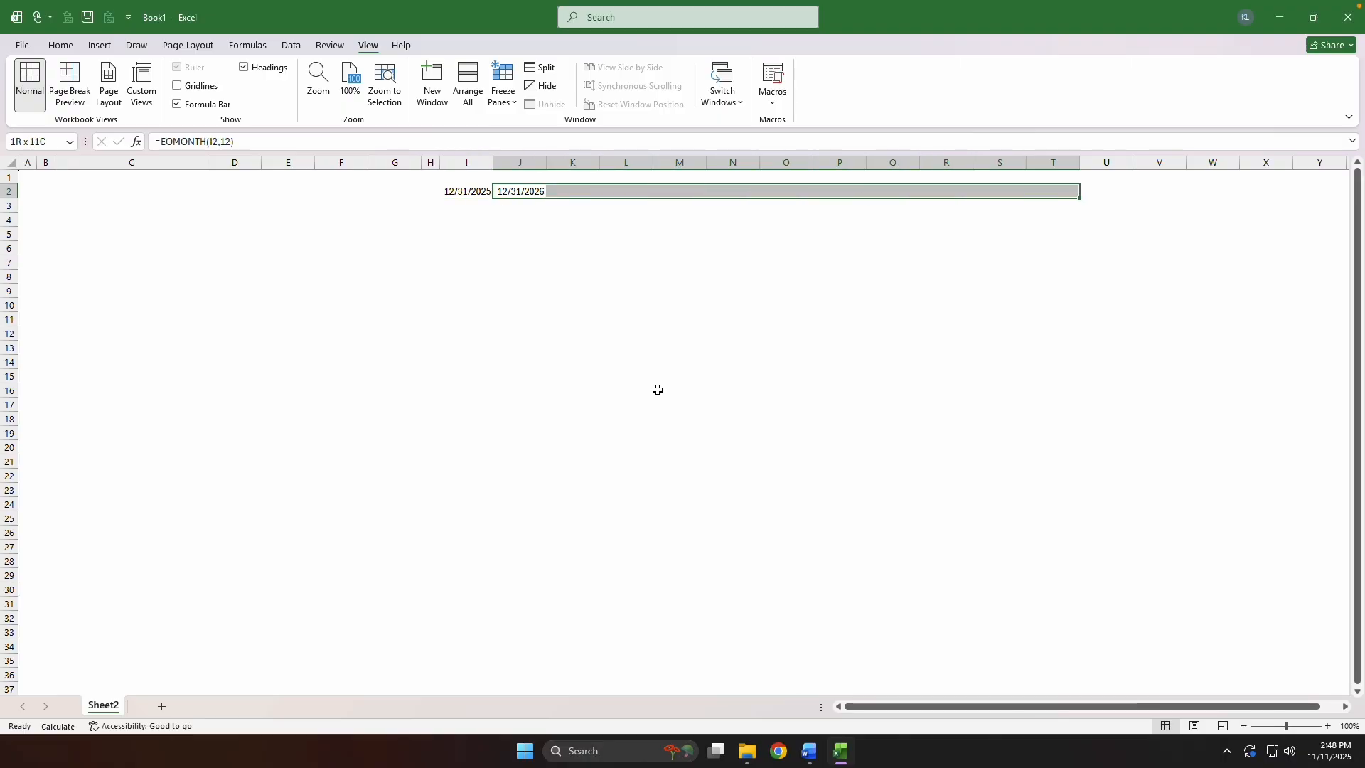
key("ctrl+r")
Enter the formula =YEAR(I2) in I3, beneath the first date.
key("Left")
key("Down")
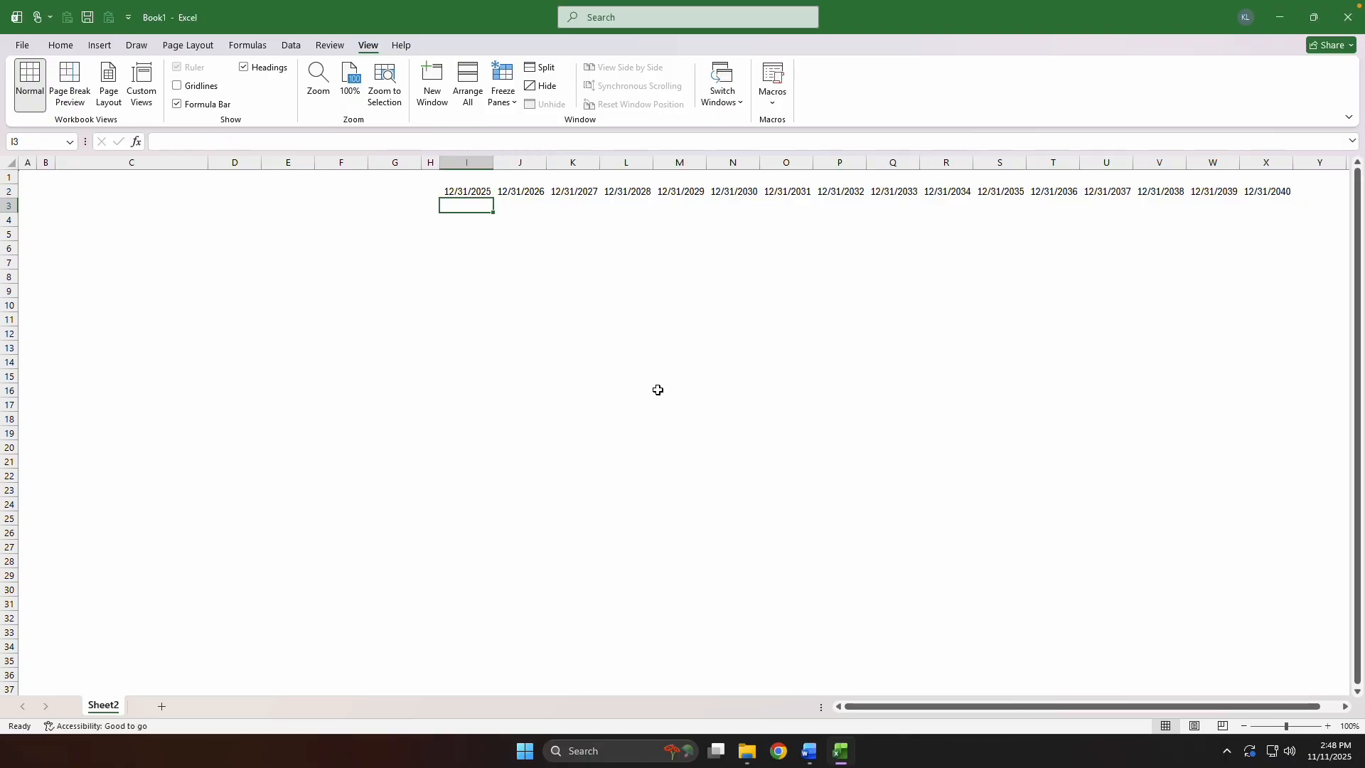
type("=year(")
key("Up")
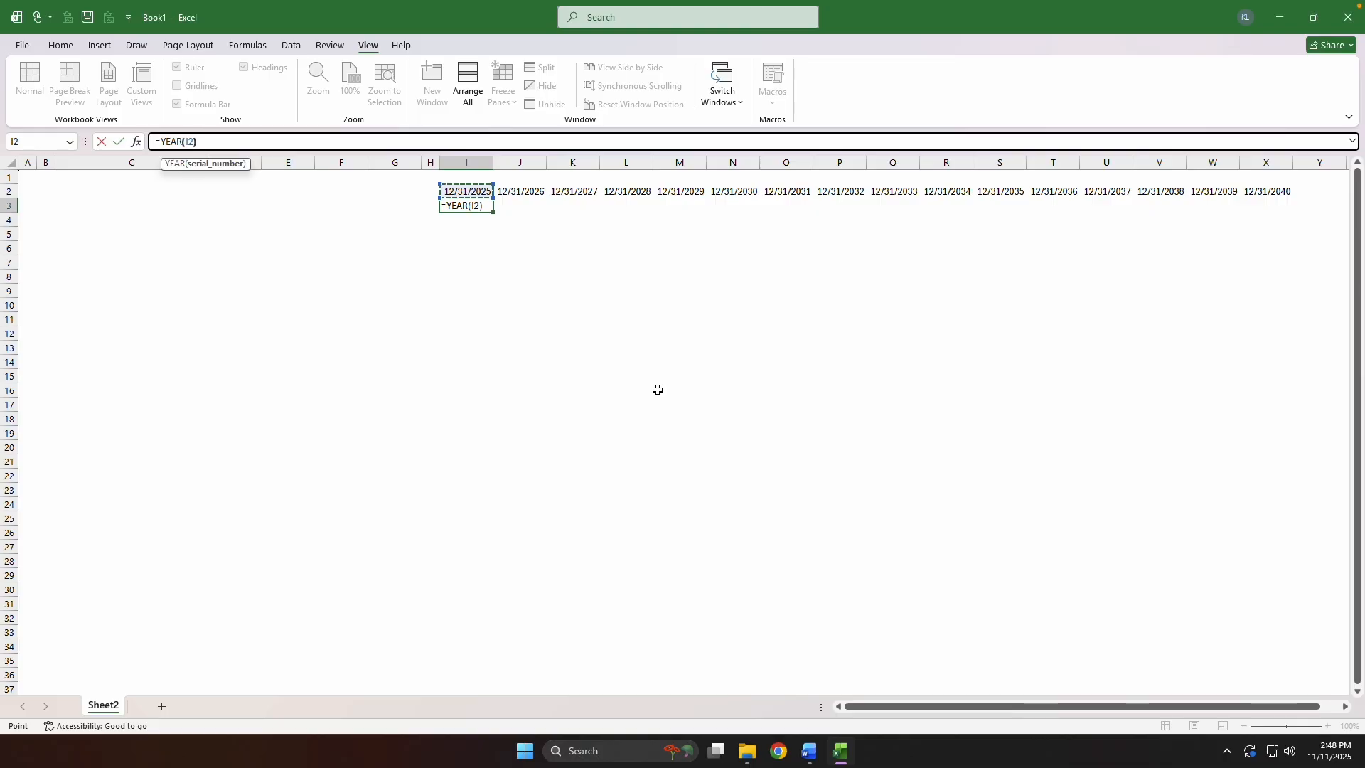
key("shift+Return")
Fill the YEAR formula across row 3 through column X and recalculate the sheet.
key("ctrl+Right")
key("Down")
key("ctrl+shift+Left")
key("ctrl+r")
key("ctrl+Left")
key("F9")
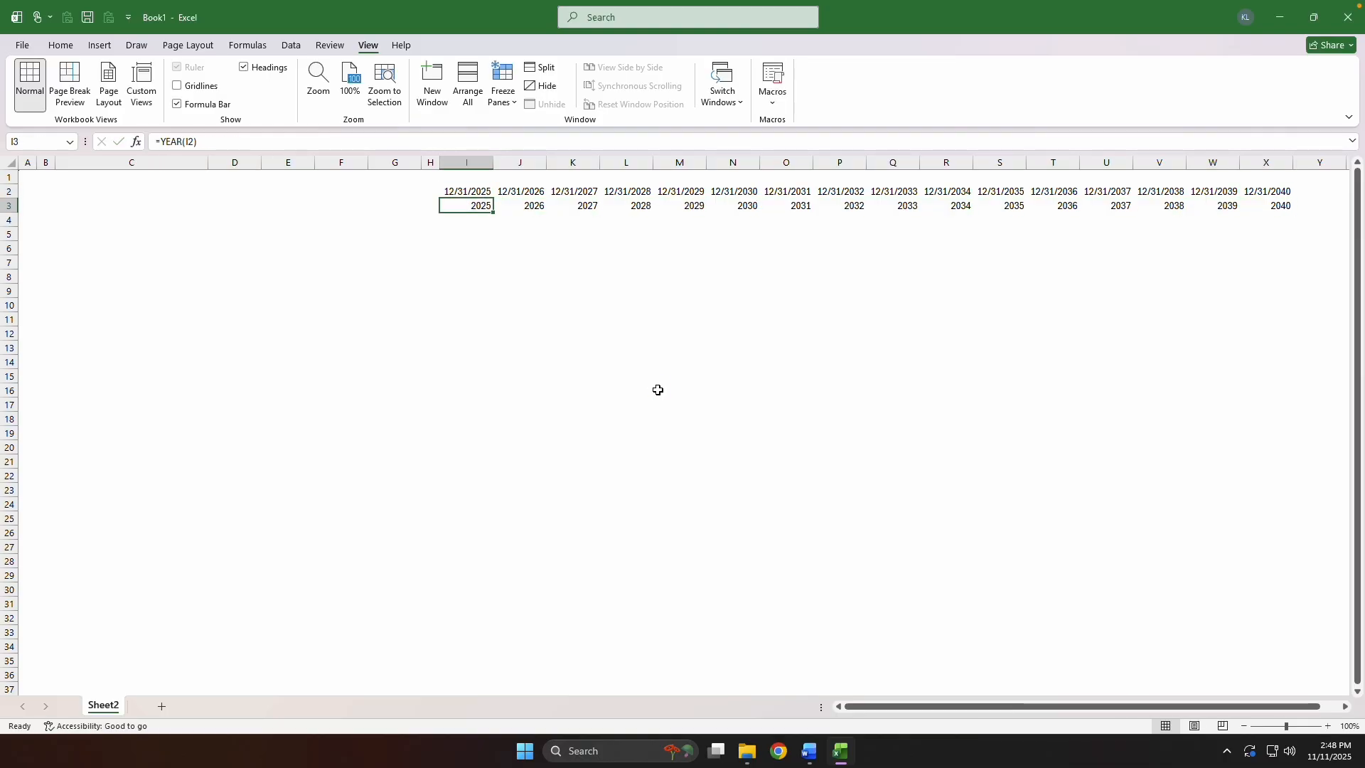
Freeze the panes at I4 so that rows 1 to 3 and columns A to H stay fixed.
key("Down")
key("alt+w")
key("f")
key("f")
Enter the row label CFADS in C5.
key("Left")
key("Down")
key("Left")
key("Left")
key("Left")
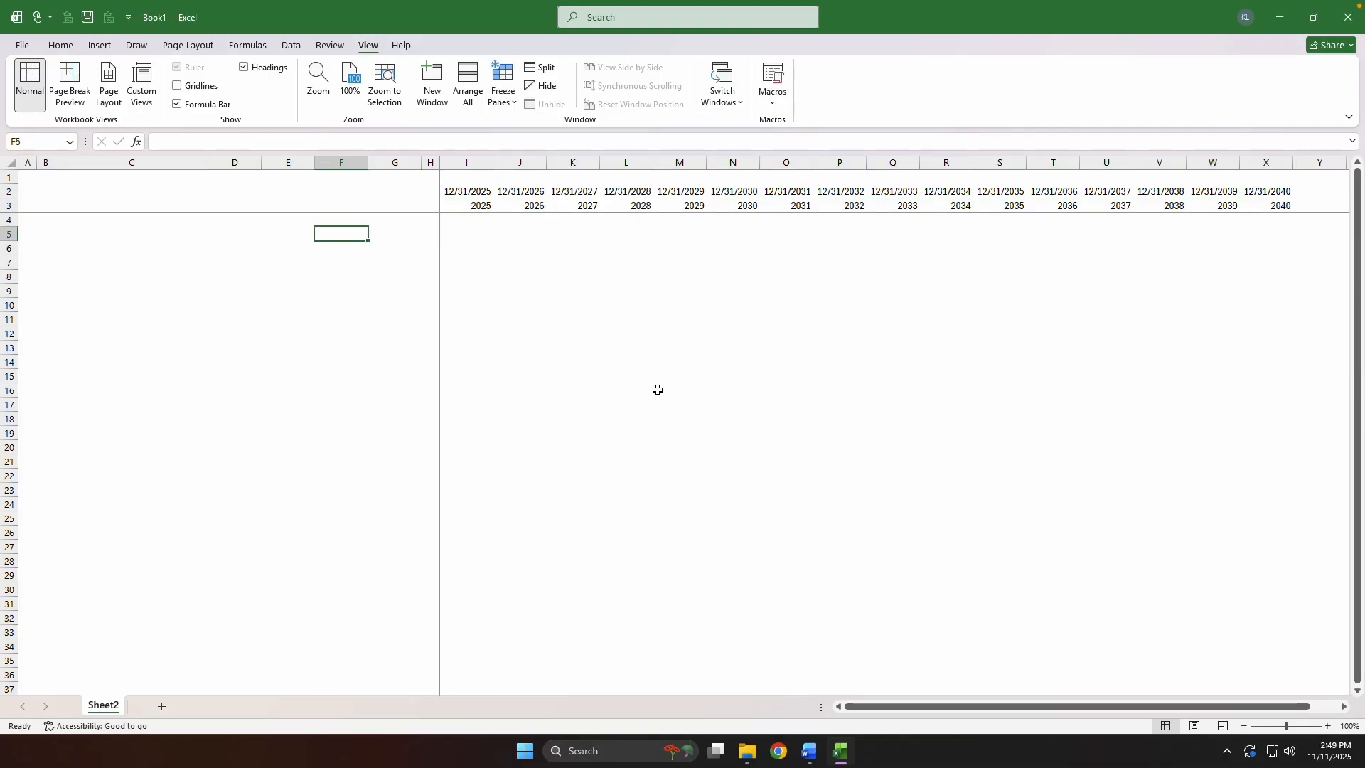
key("Left")
key("Left")
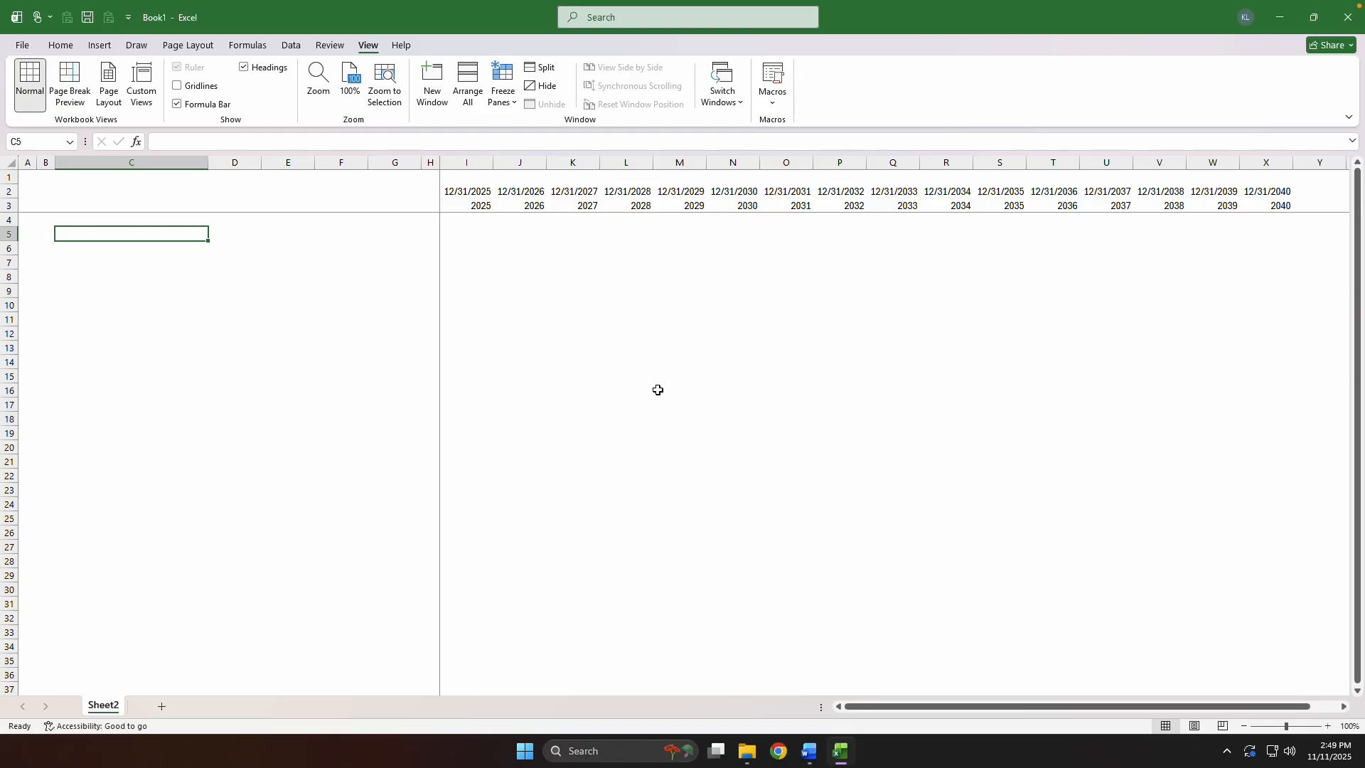
type("CFADS")
key("ctrl+Return")
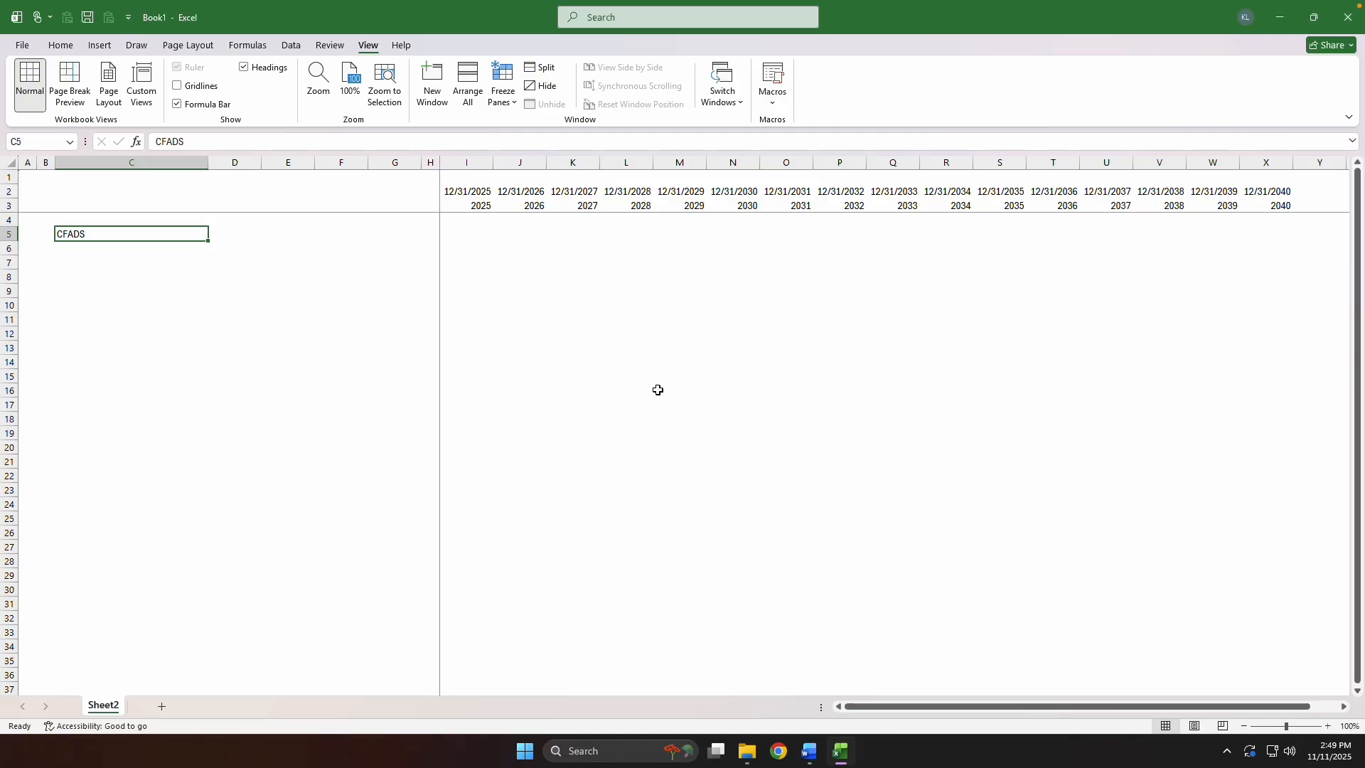
Enter the unit $'000 in D5 and centre it in the cell.
key("Right")
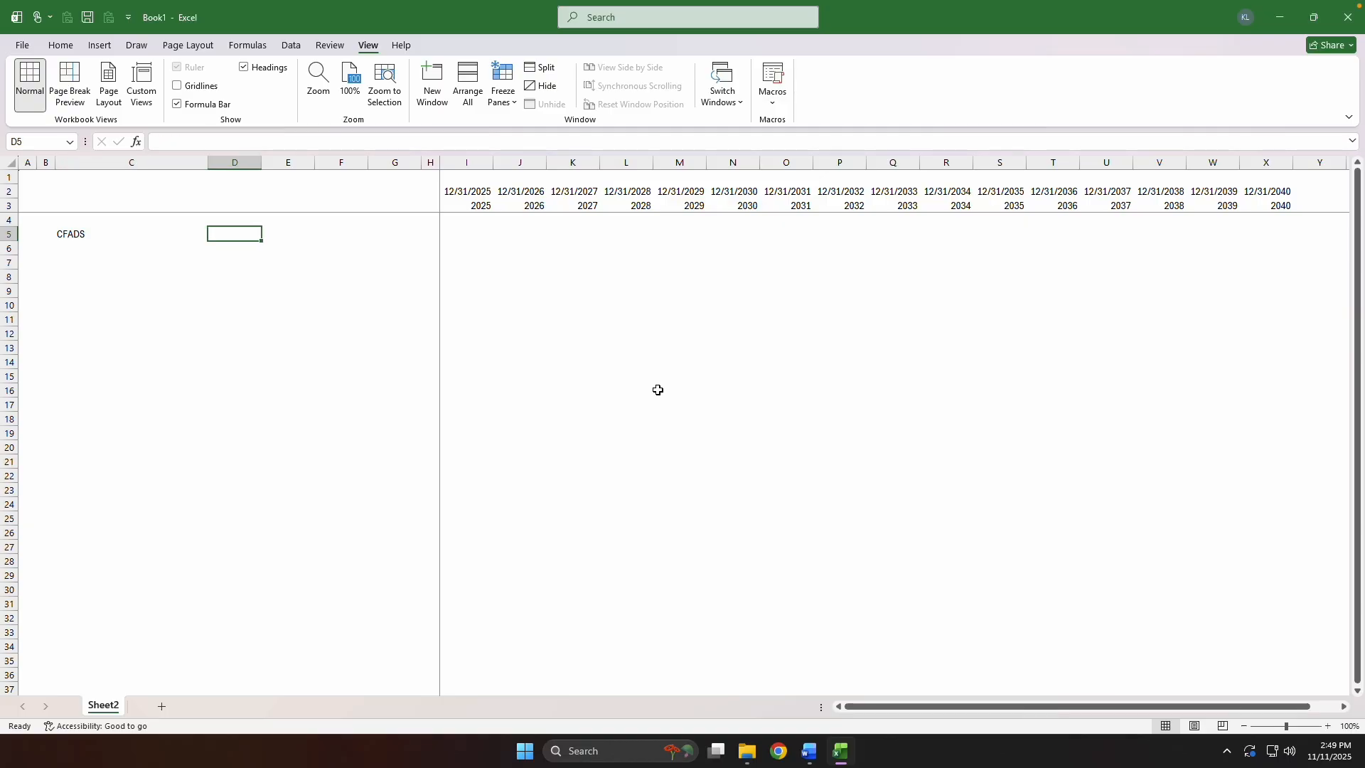
type("$'000")
key("ctrl+Return")
key("alt+h")
key("a")
key("c")
Apply a custom number format to column D that encloses text entries in square brackets.
key("ctrl+space")
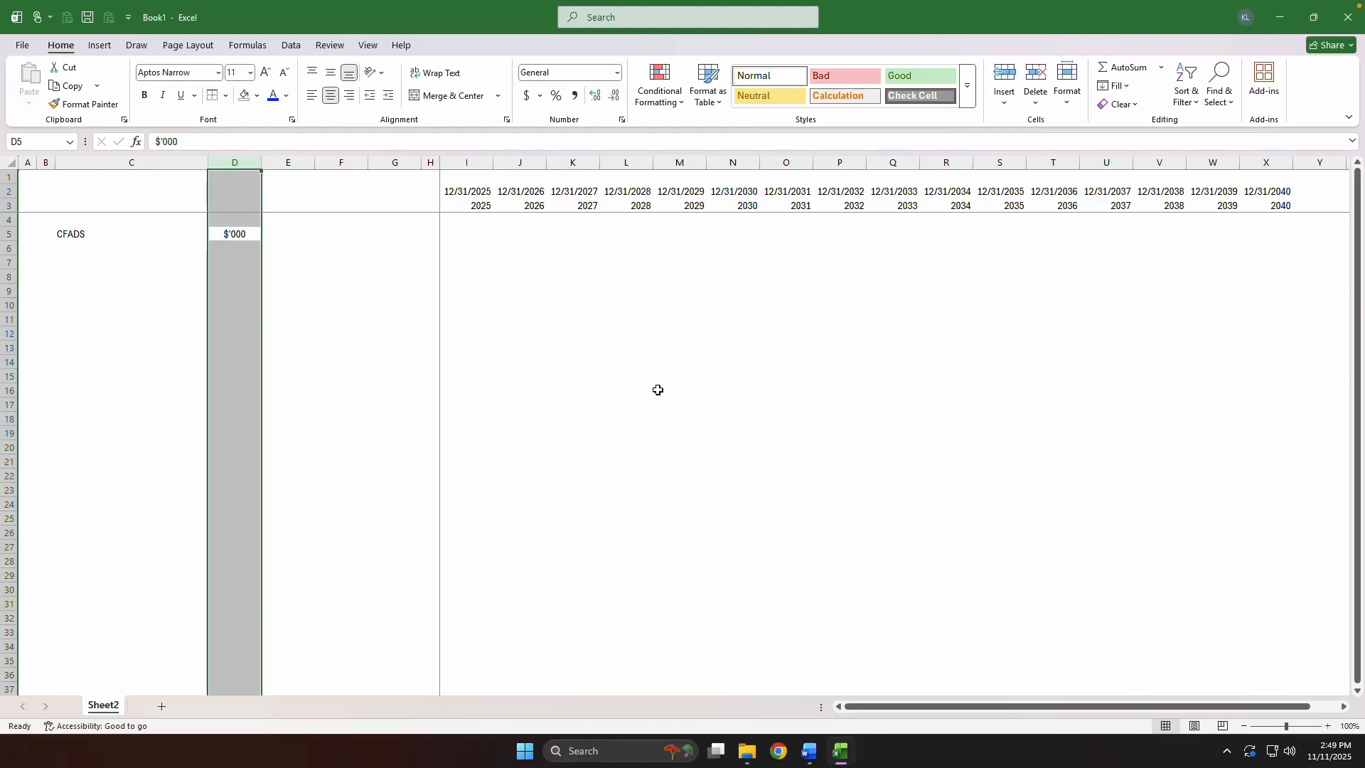
key("ctrl+1")
key("Tab")
key("End")
key("Tab")
type("\"[\"@")
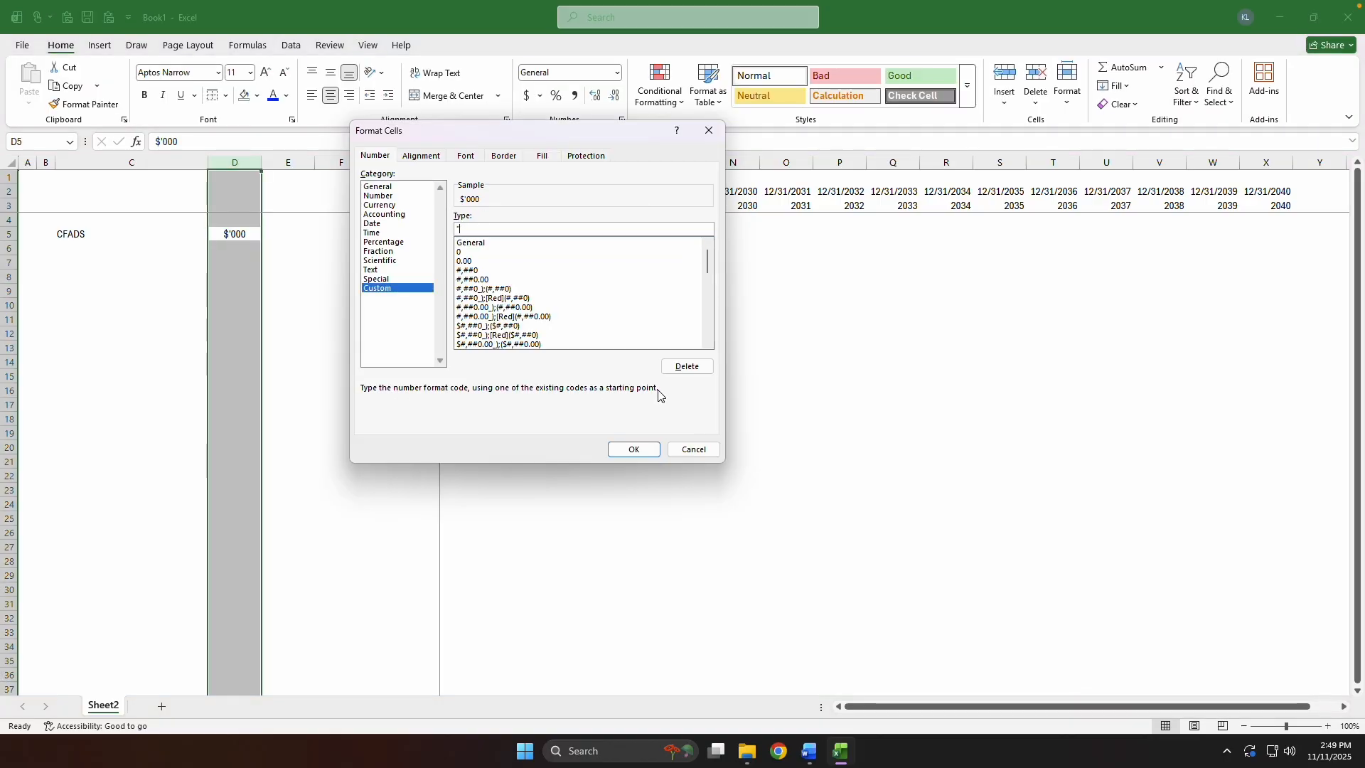
key("Return")
Enter the formula =RAND()*500+500 in I5 as the first CFADS value.
key("Right")
key("Right")
key("Right")
key("Right")
key("Right")
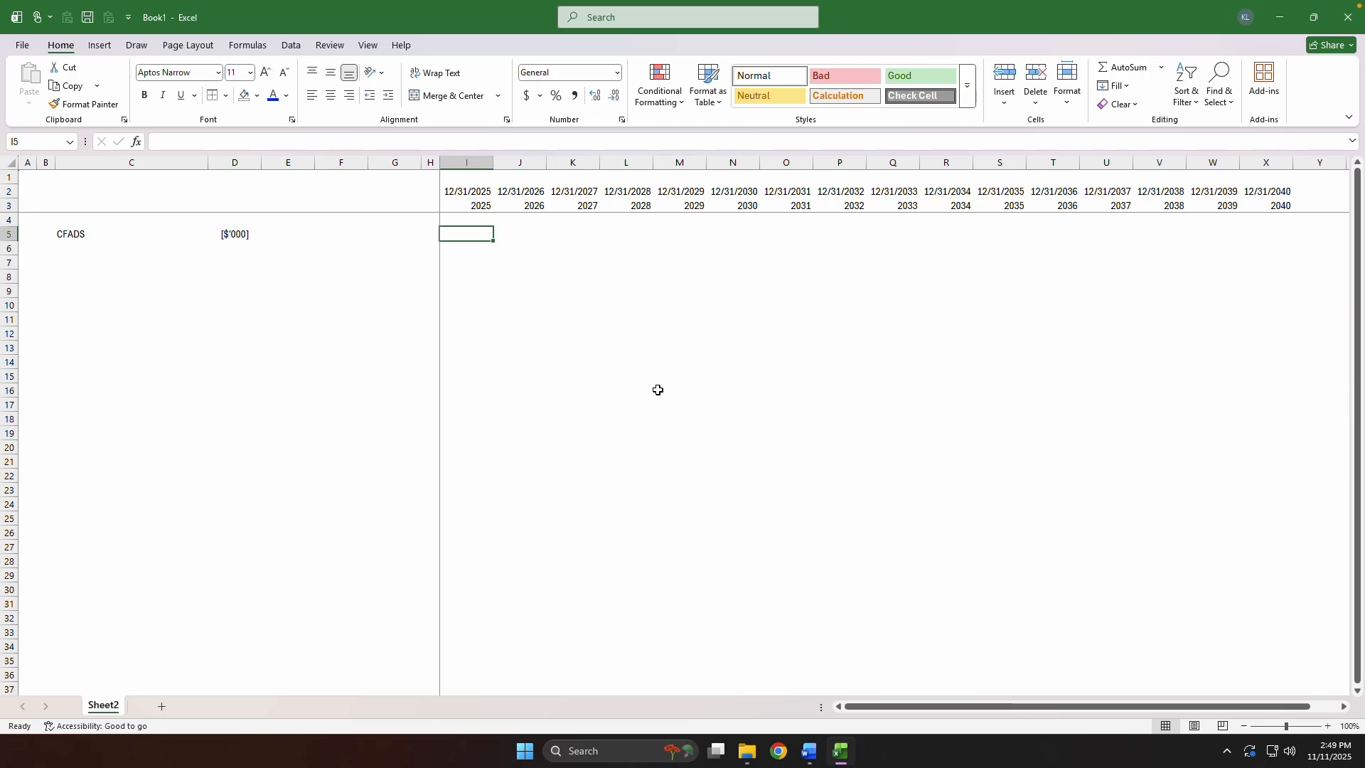
type("=R")
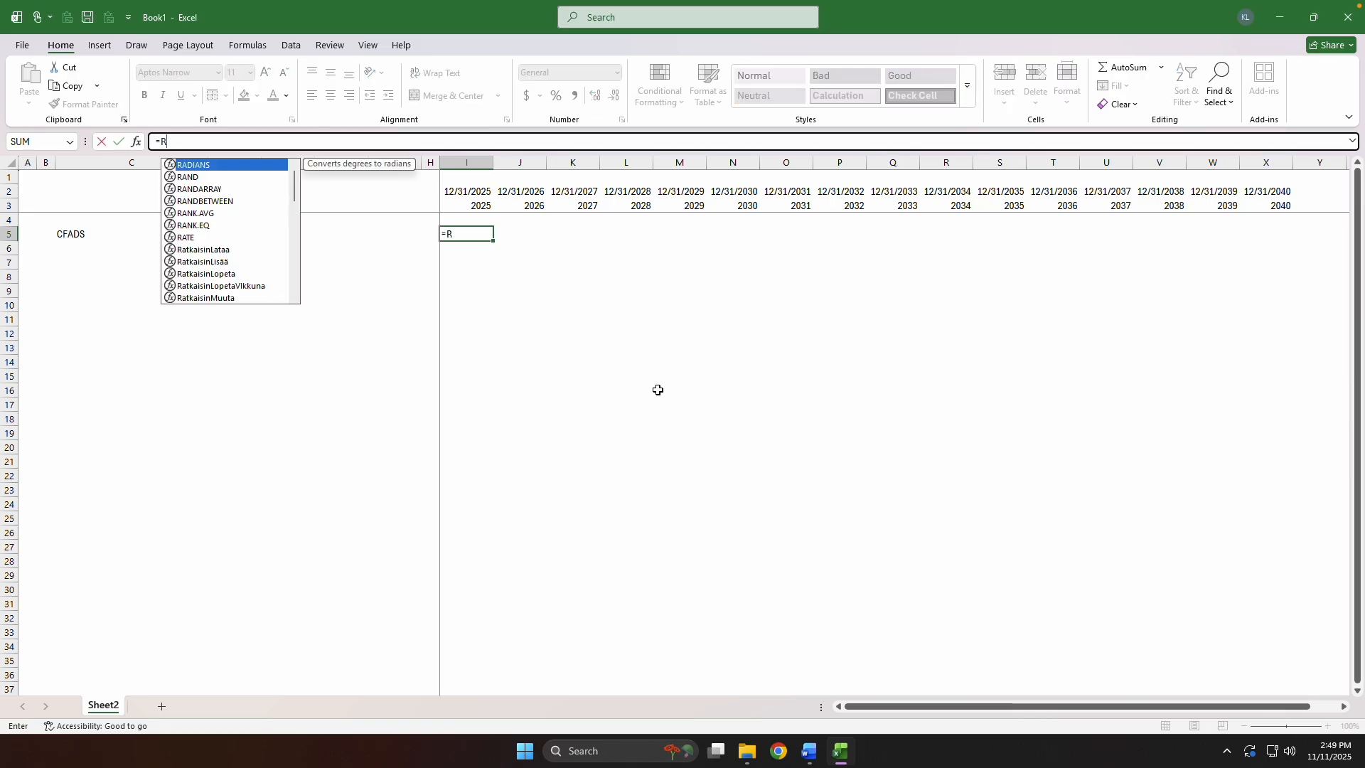
type("AND()")
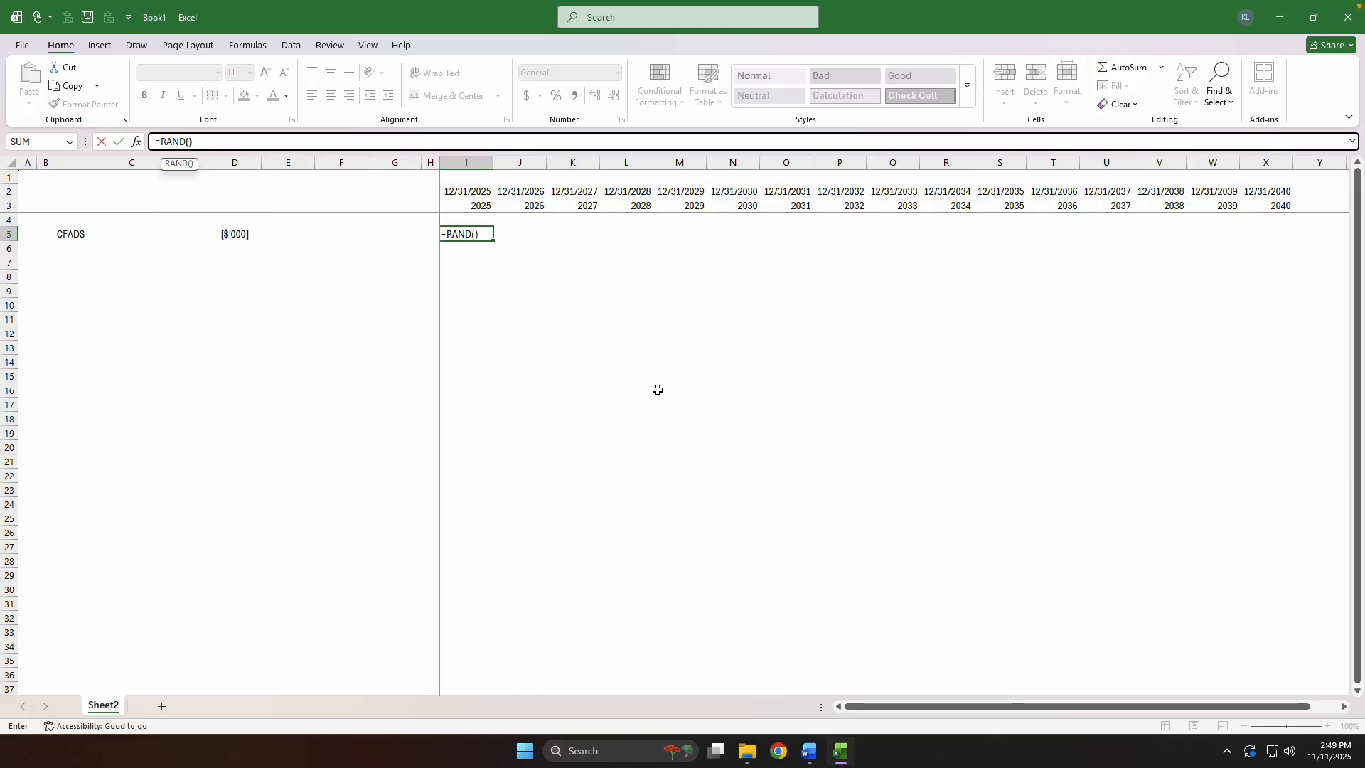
type("*500")
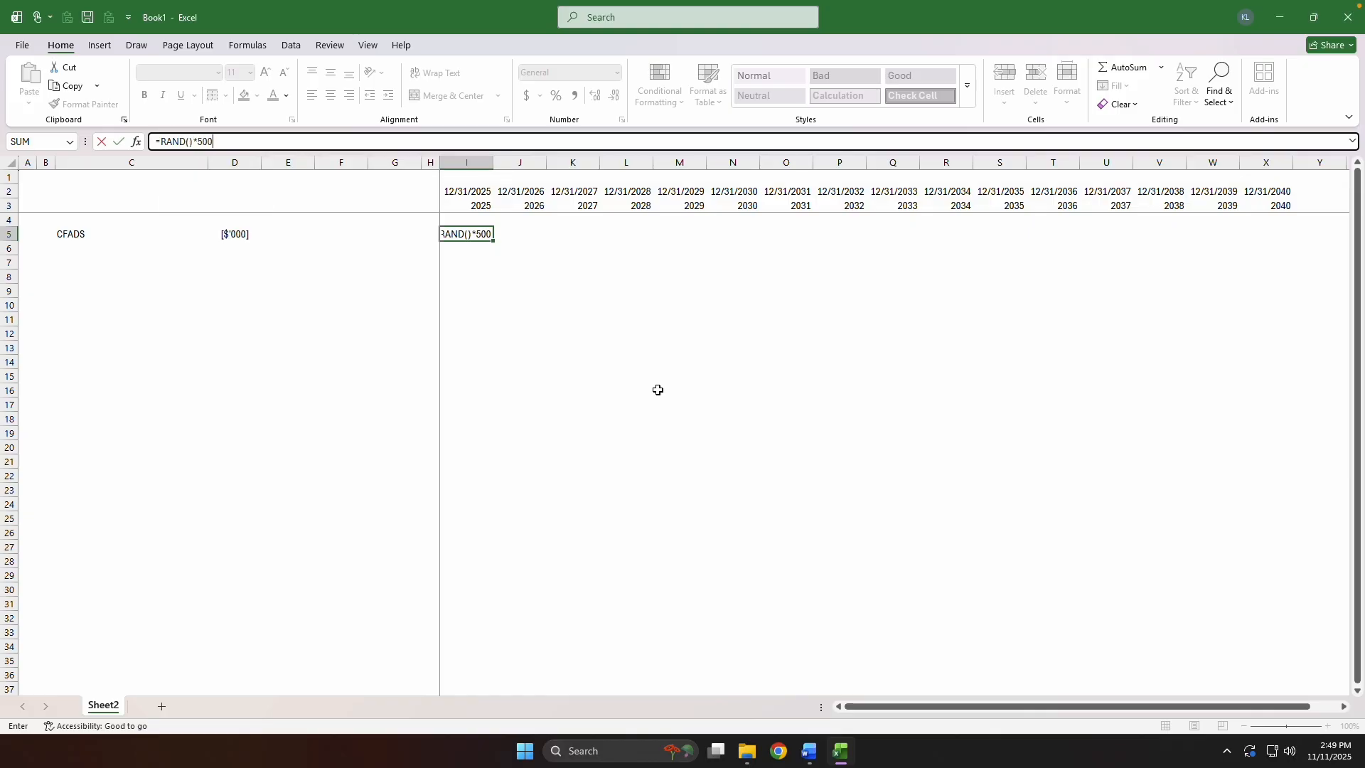
type("+500")
key("ctrl+Return")
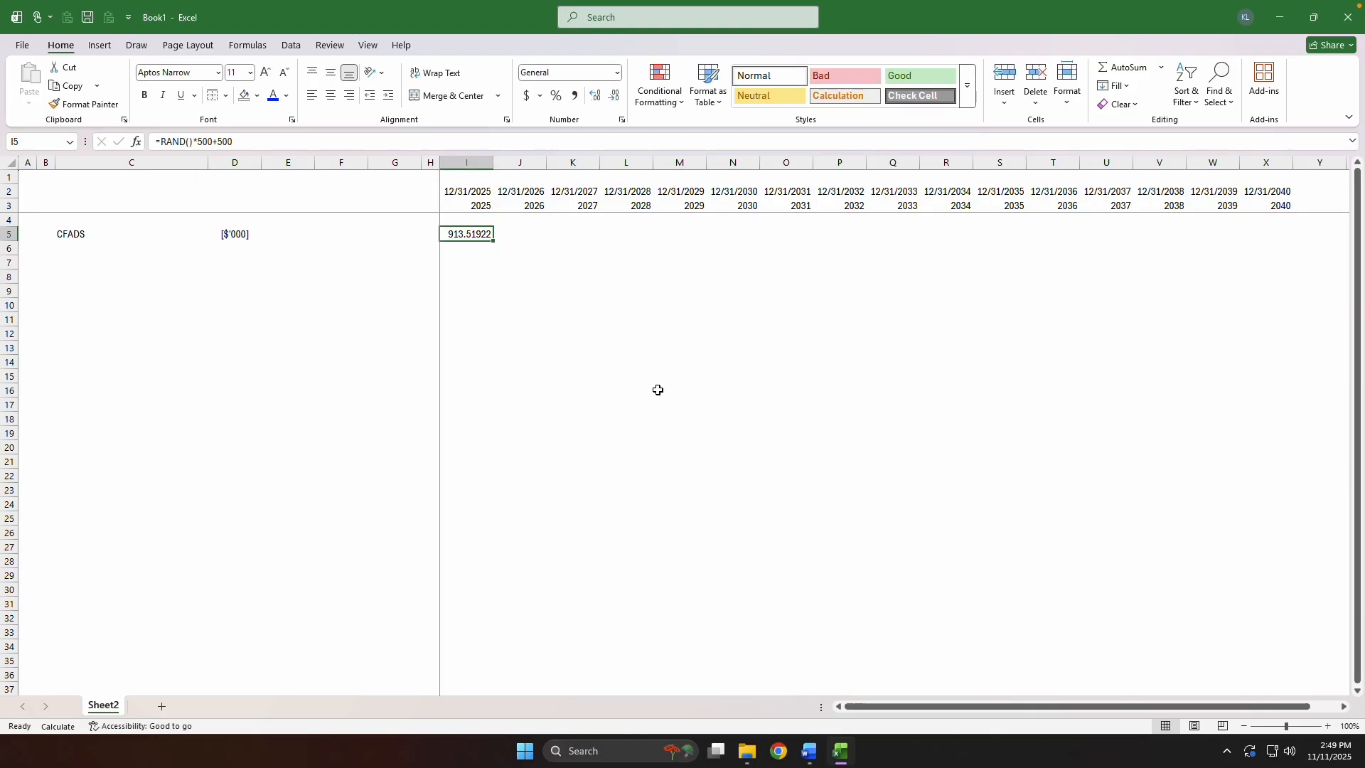
Fill the RAND formula from I5 across the CFADS row through column X.
key("Up")
key("Up")
key("ctrl+Right")
key("Down")
key("Down")
key("ctrl+shift+Left")
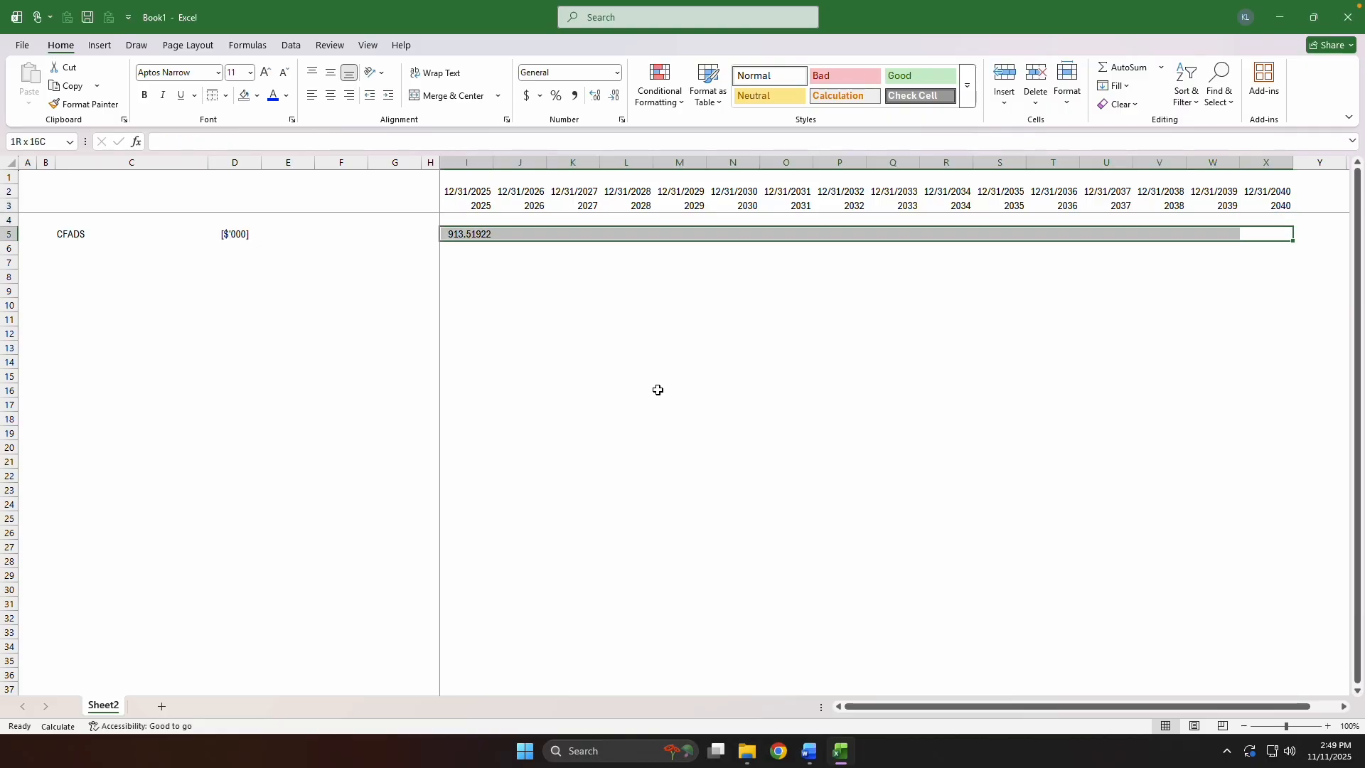
key("ctrl+r")
Apply the custom number format #,##0_);(#,##0); to the CFADS values in I5:X5.
key("ctrl+1")
key("Tab")
key("End")
key("Tab")
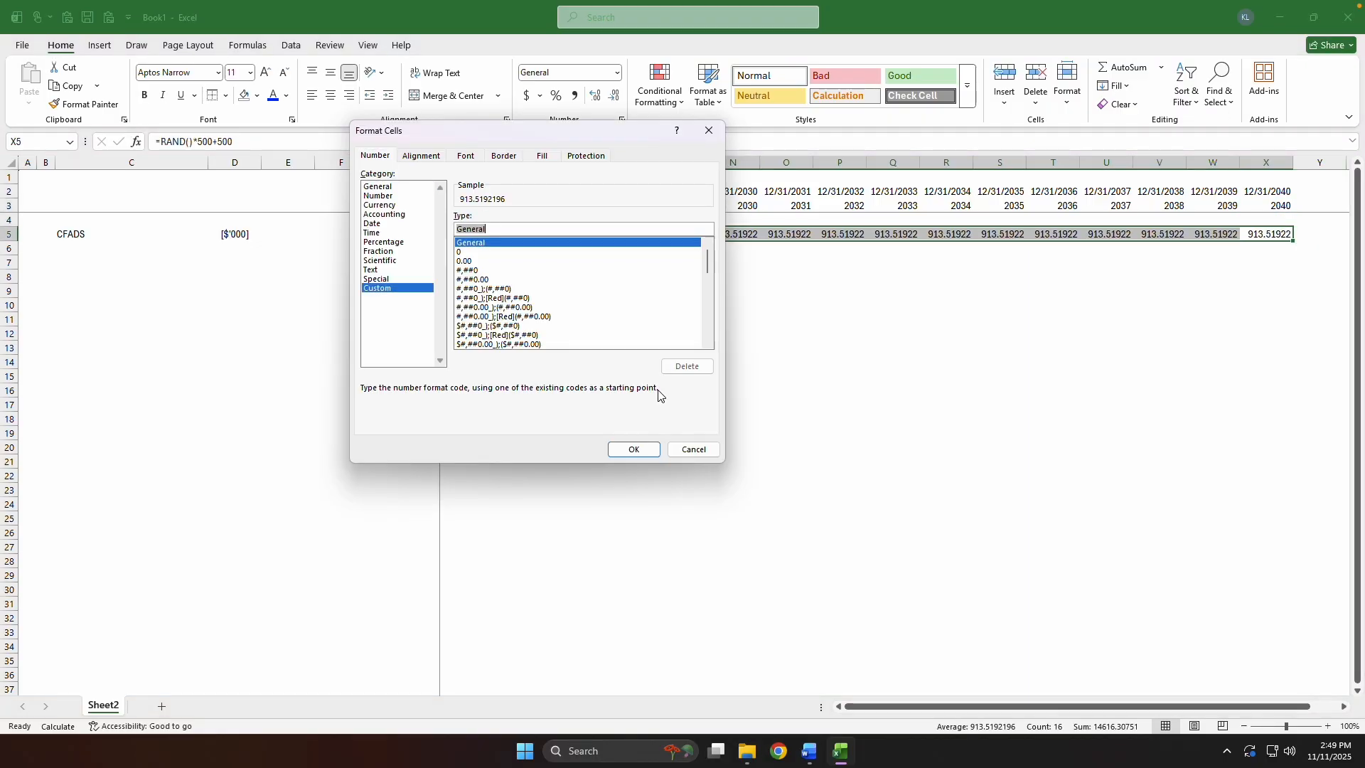
type("#,##0_")
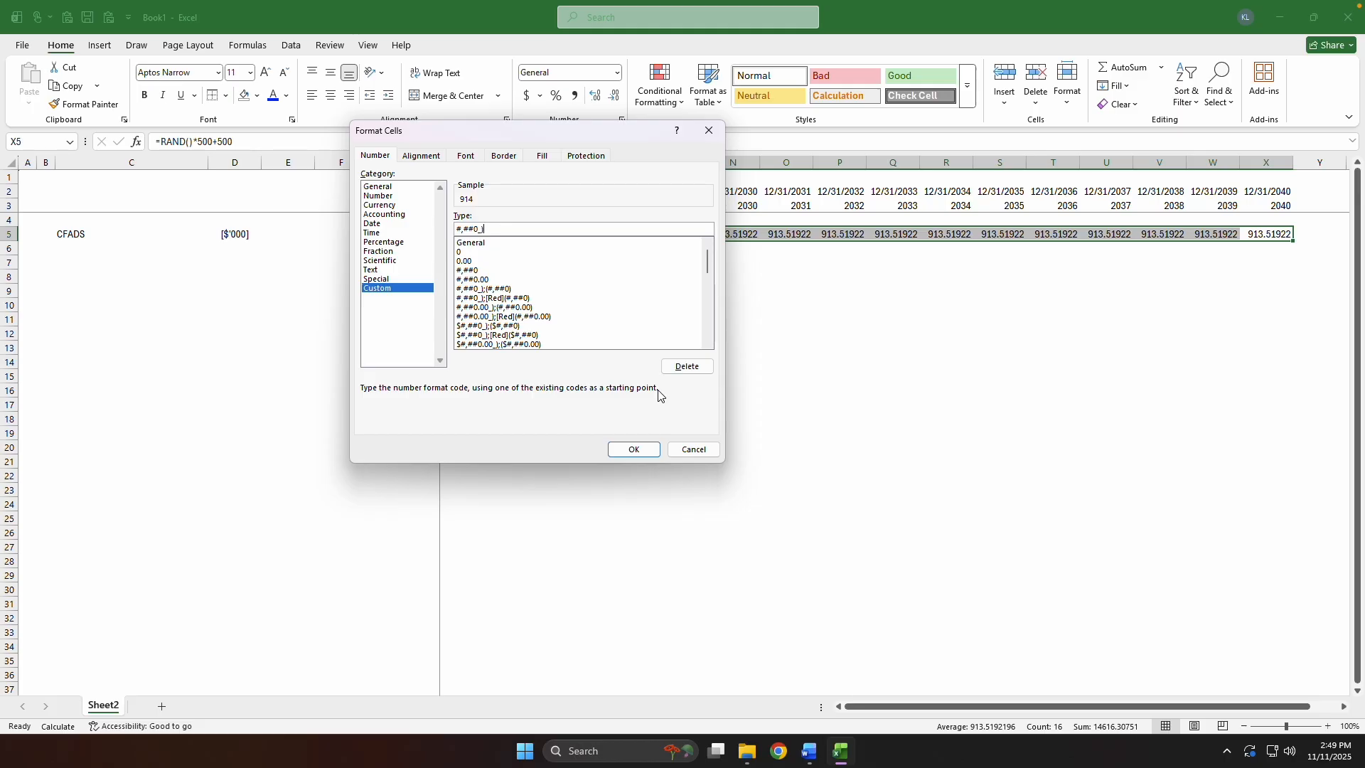
type(");(#,##0);\"--\"_)")
key("Return")
Recalculate the sheet several times to regenerate the random CFADS values.
key("ctrl+Left")
key("F9")
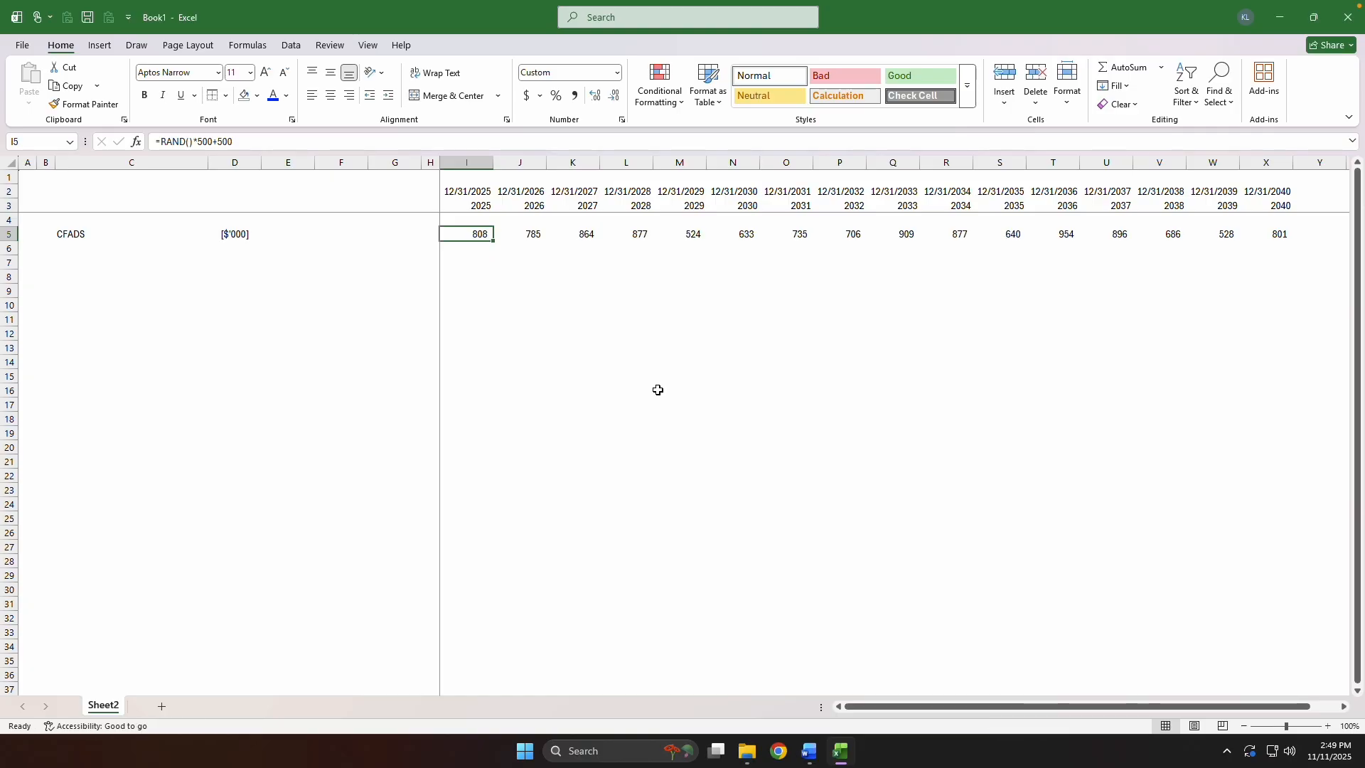
key("F9")
key("F9")
key("F9")
key("F9")
key("F9")
key("F9")
key("F9")
key("F9")
key("F9")
key("F9")
key("F9")
key("F9")
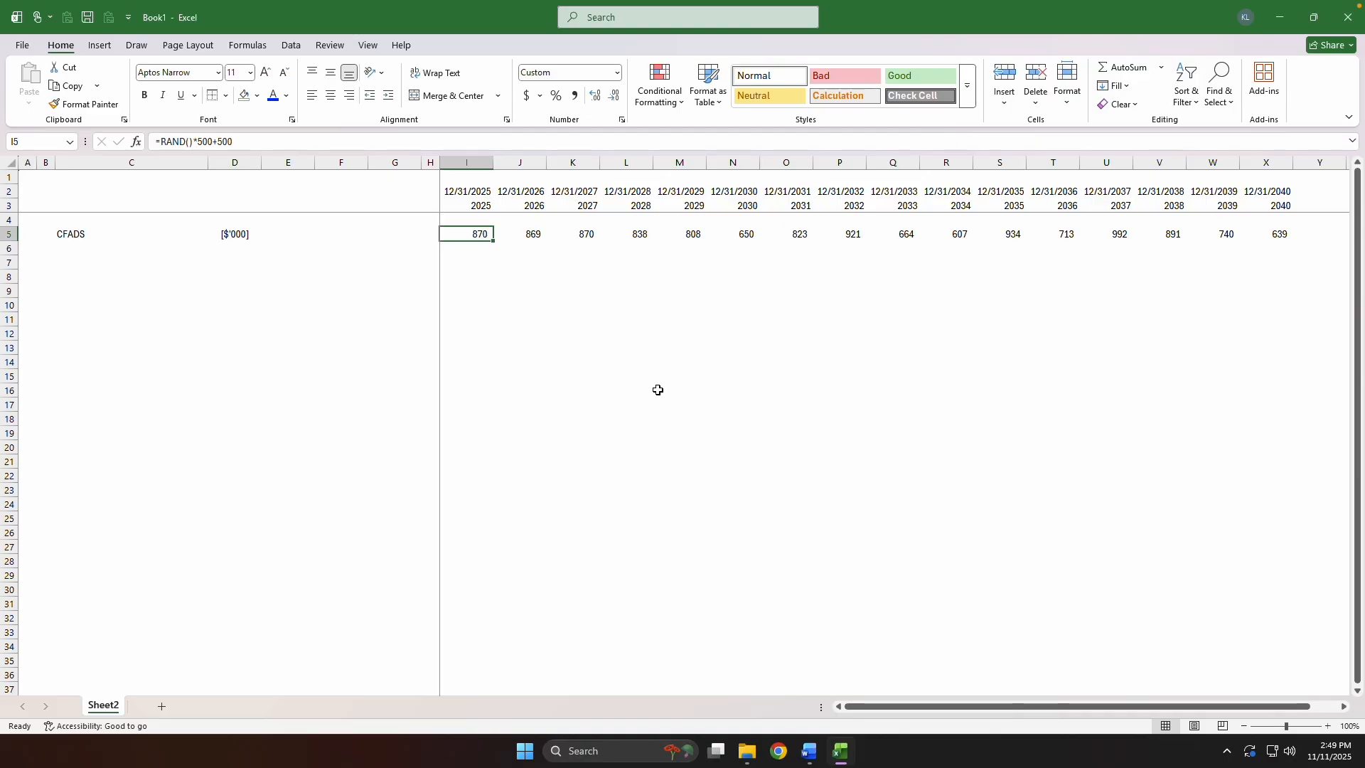
Insert two blank rows above the CFADS row.
key("alt+i")
key("r")
key("alt+i")
key("r")
Enter the labels EBITDA in C5 and Maintenance Capex in C6.
key("ctrl+Left")
key("Right")
key("Right")
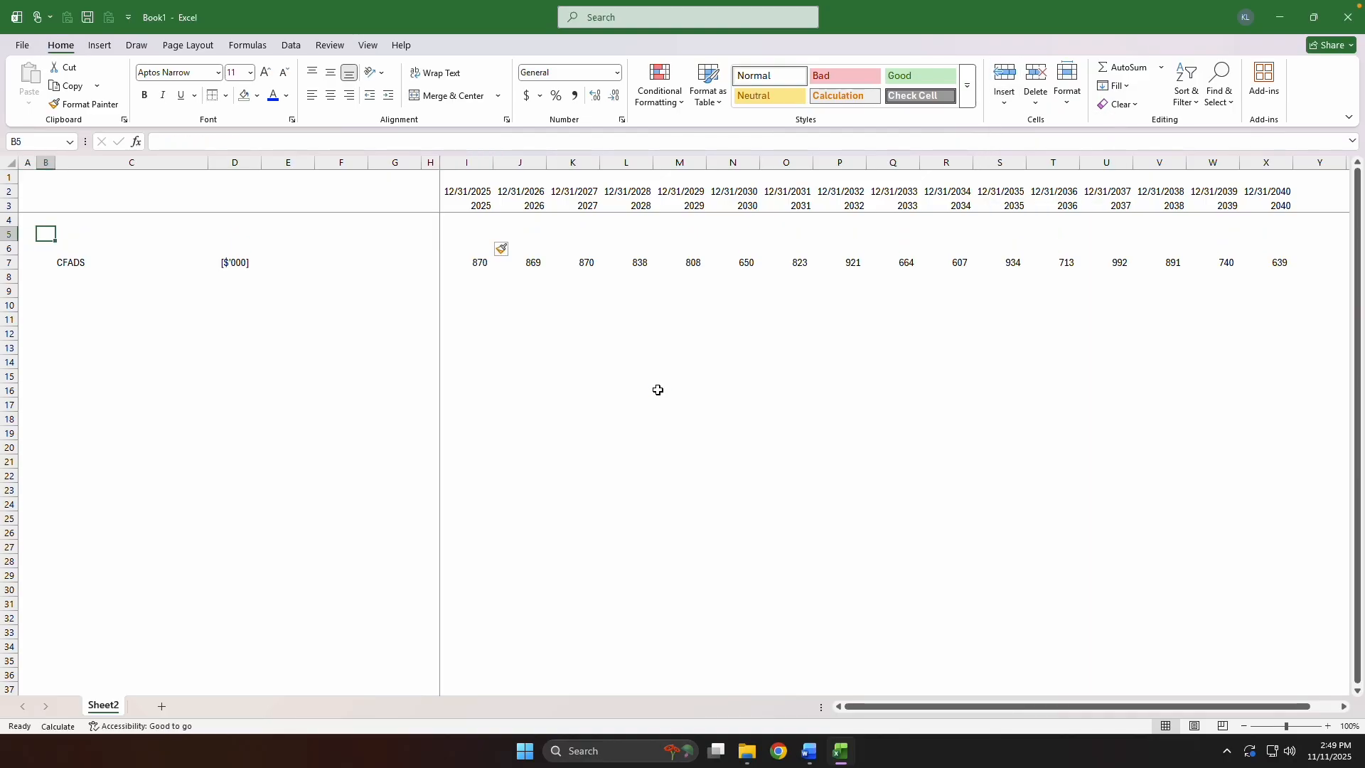
type("EBITDA")
key("Return")
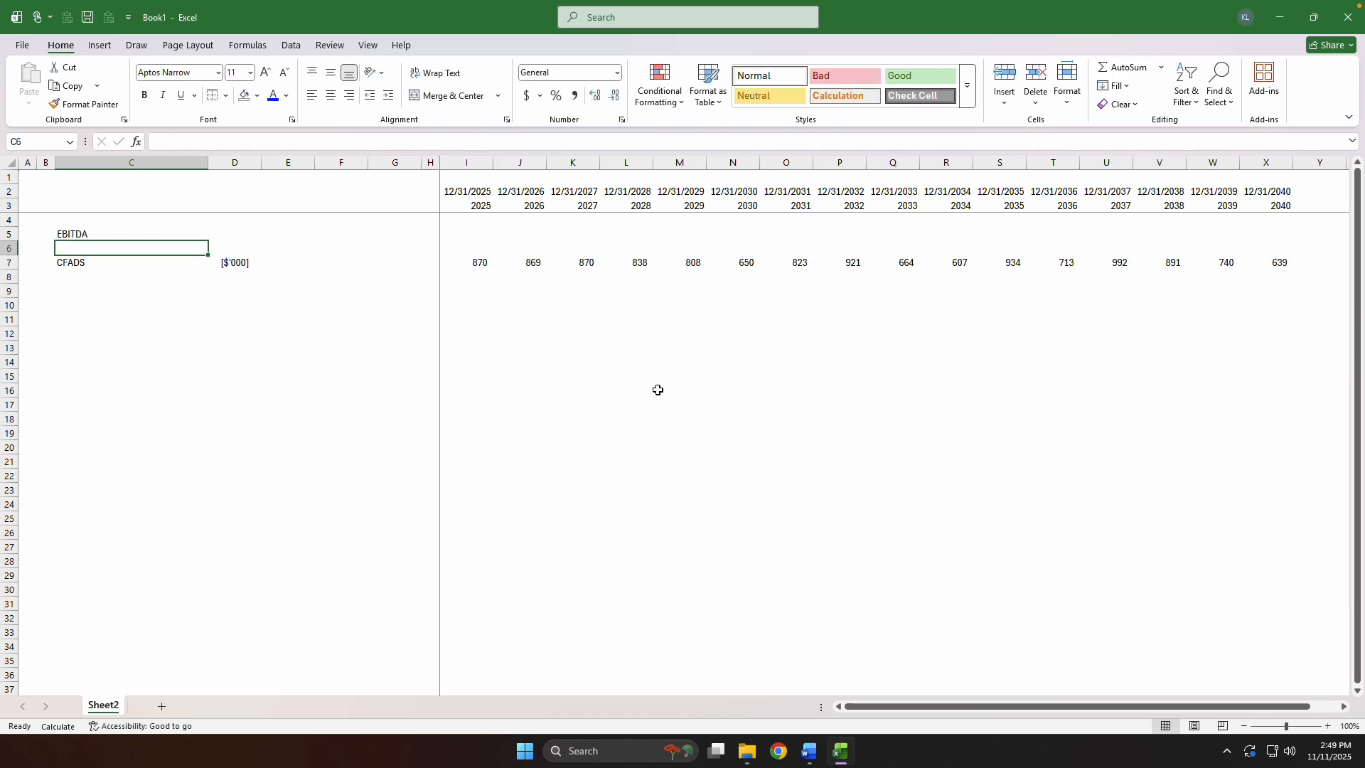
type("Maintenance Cap")
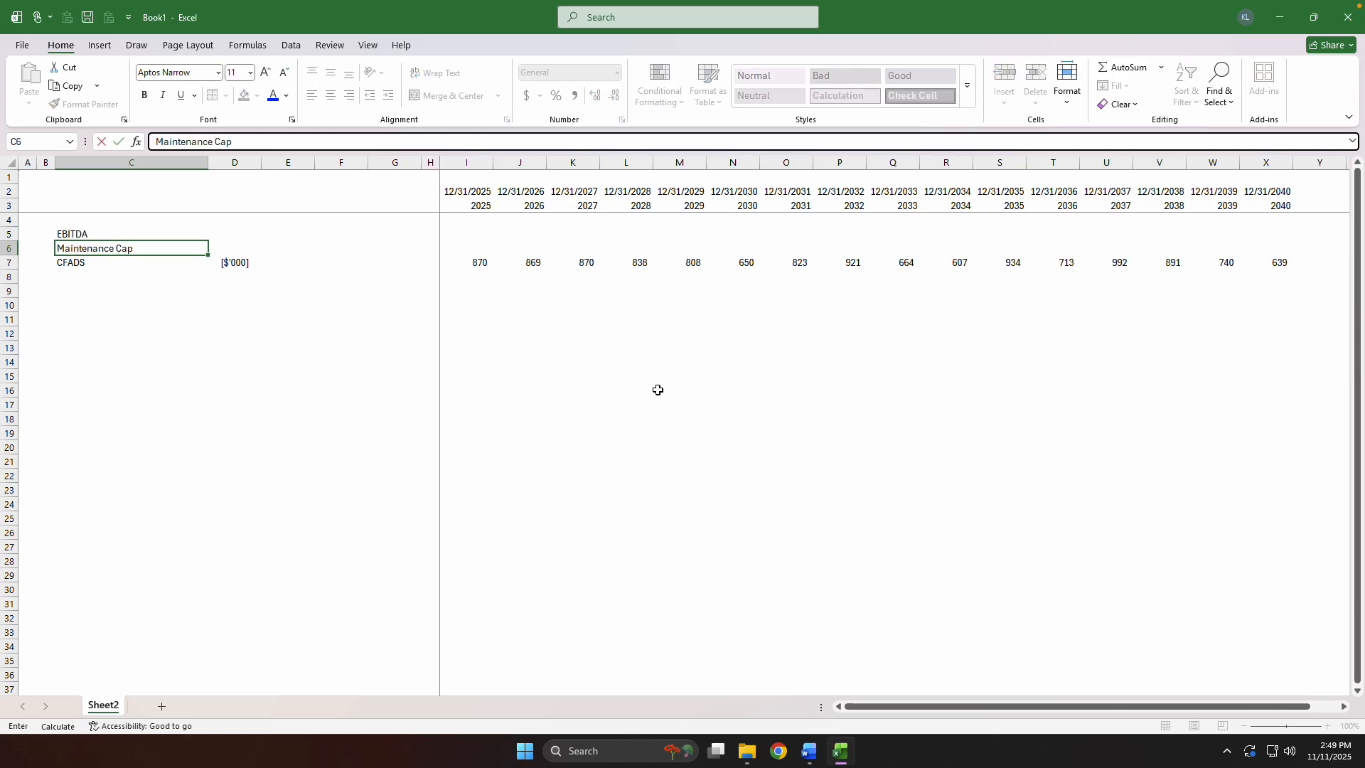
type("ex")
key("Return")
Copy the CFADS unit label from D7 to the EBITDA and Maintenance Capex rows.
key("Right")
key("ctrl+c")
key("Up")
key("shift+Up")
key("ctrl+v")
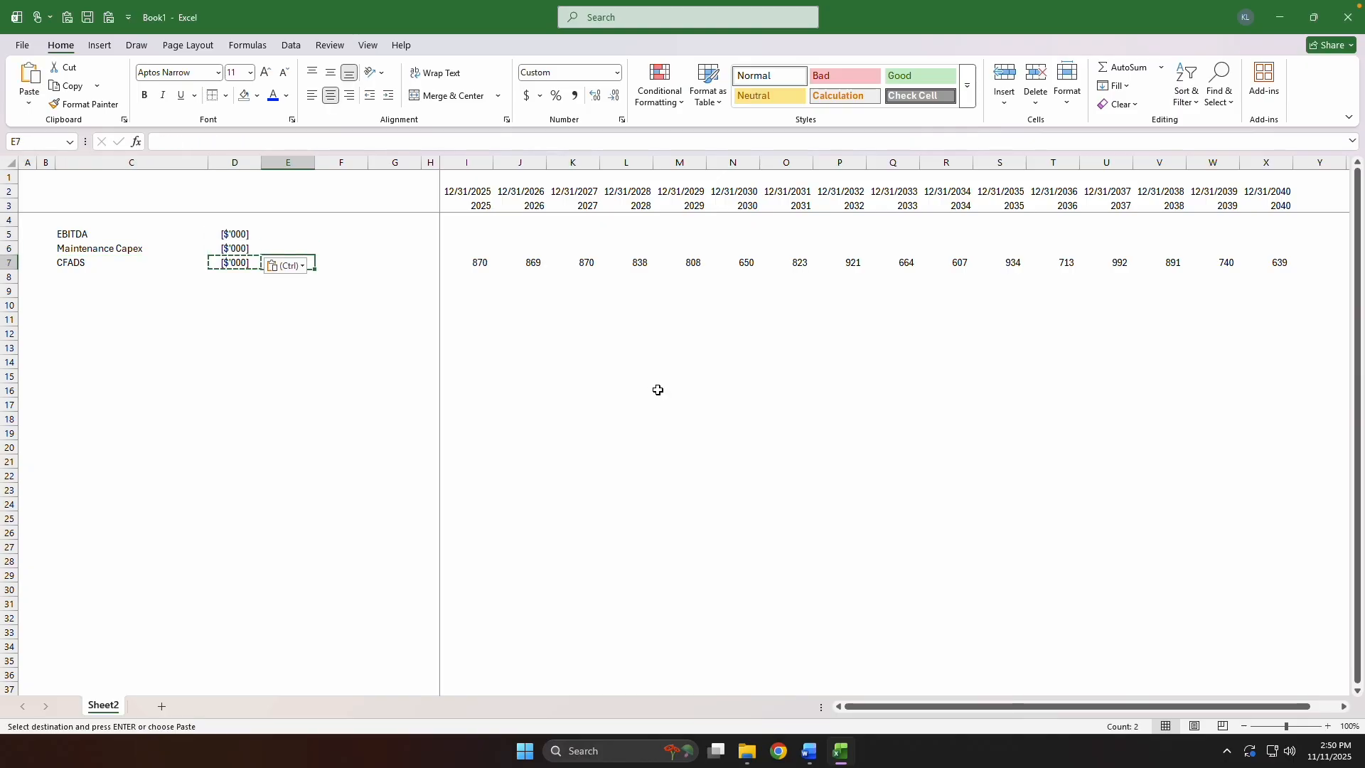
key("Escape")
Move the random values from the CFADS row, I7:X7, up to the EBITDA row starting at I5.
key("Right")
key("Right")
key("Right")
key("Right")
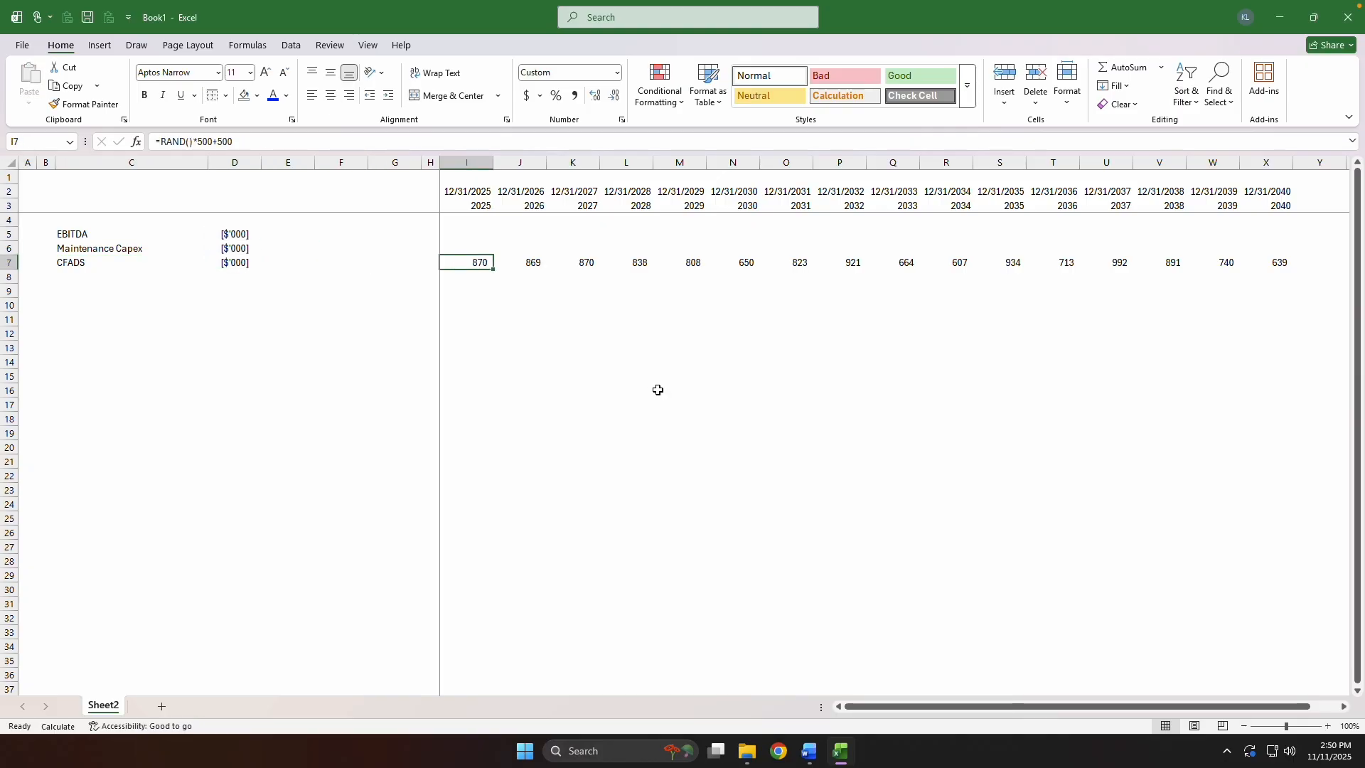
key("ctrl+shift+Right")
key("ctrl+x")
key("Up")
key("Up")
key("ctrl+v")
key("Down")
key("Down")
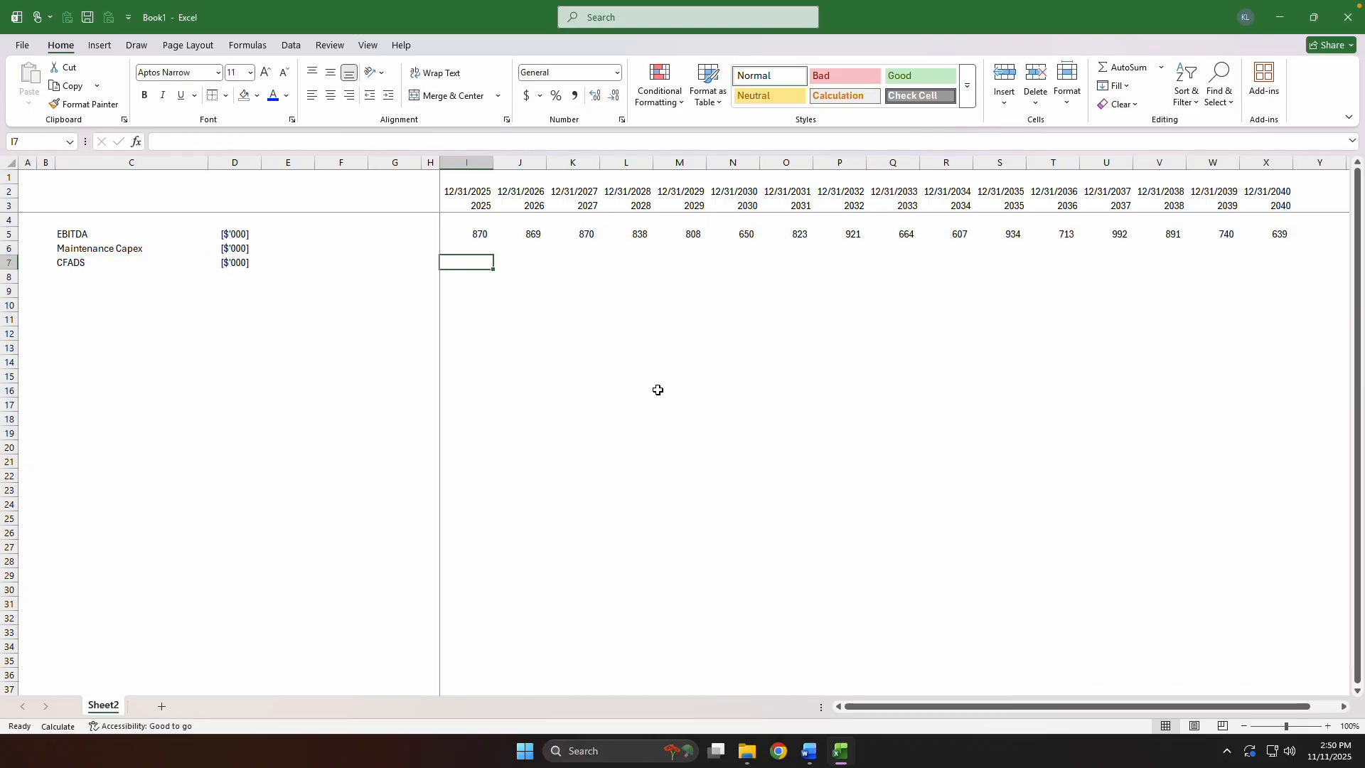
Enter 0 for Maintenance Capex in I6 and fill it across the timeline to X6.
key("Up")
key("ctrl+d")
type("0")
key("ctrl+Return")
key("Up")
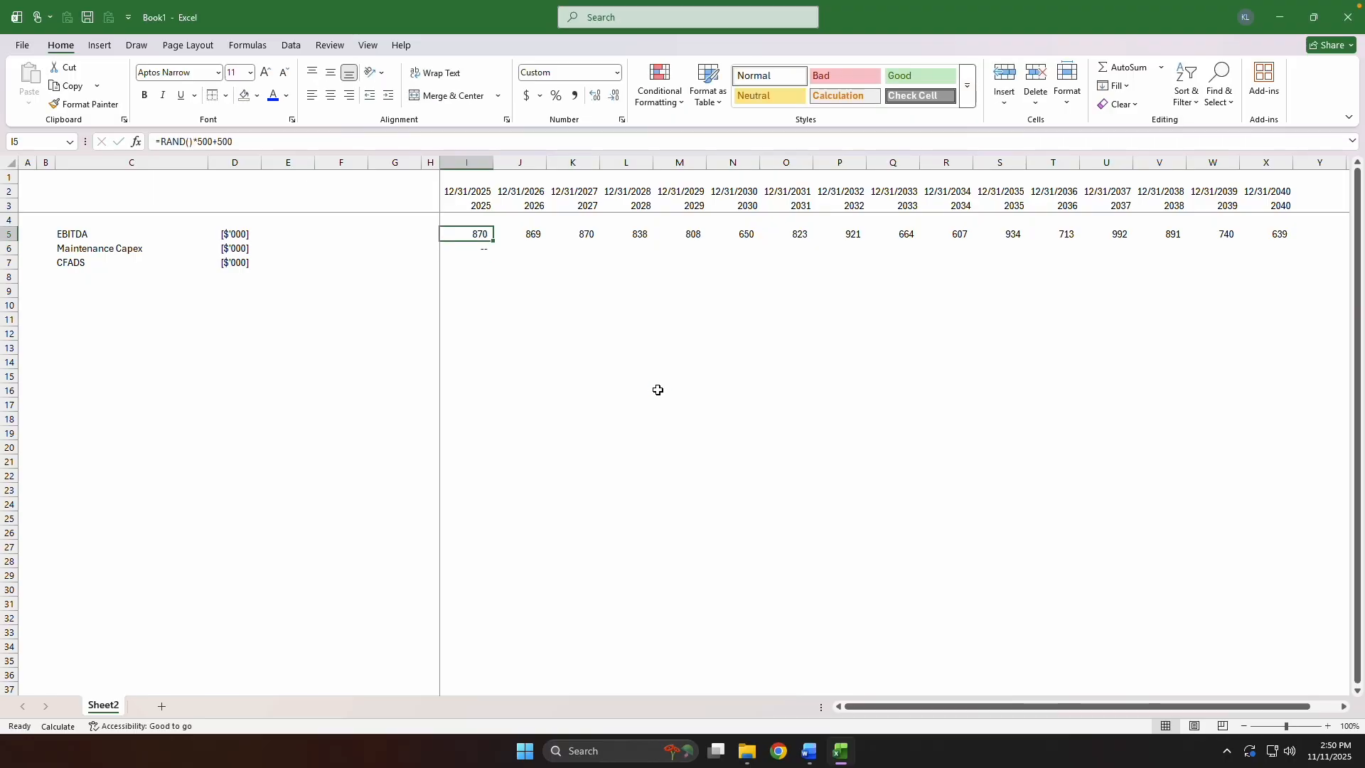
key("ctrl+Right")
key("Down")
key("ctrl+shift+Left")
key("ctrl+r")
Calculate the 2025 CFADS in I7 as the sum of EBITDA and Maintenance Capex, I5:I6.
key("Up")
key("ctrl+Left")
type("0")
key("Escape")
key("Down")
key("Down")
key("alt+equal")
key("ctrl+Return")
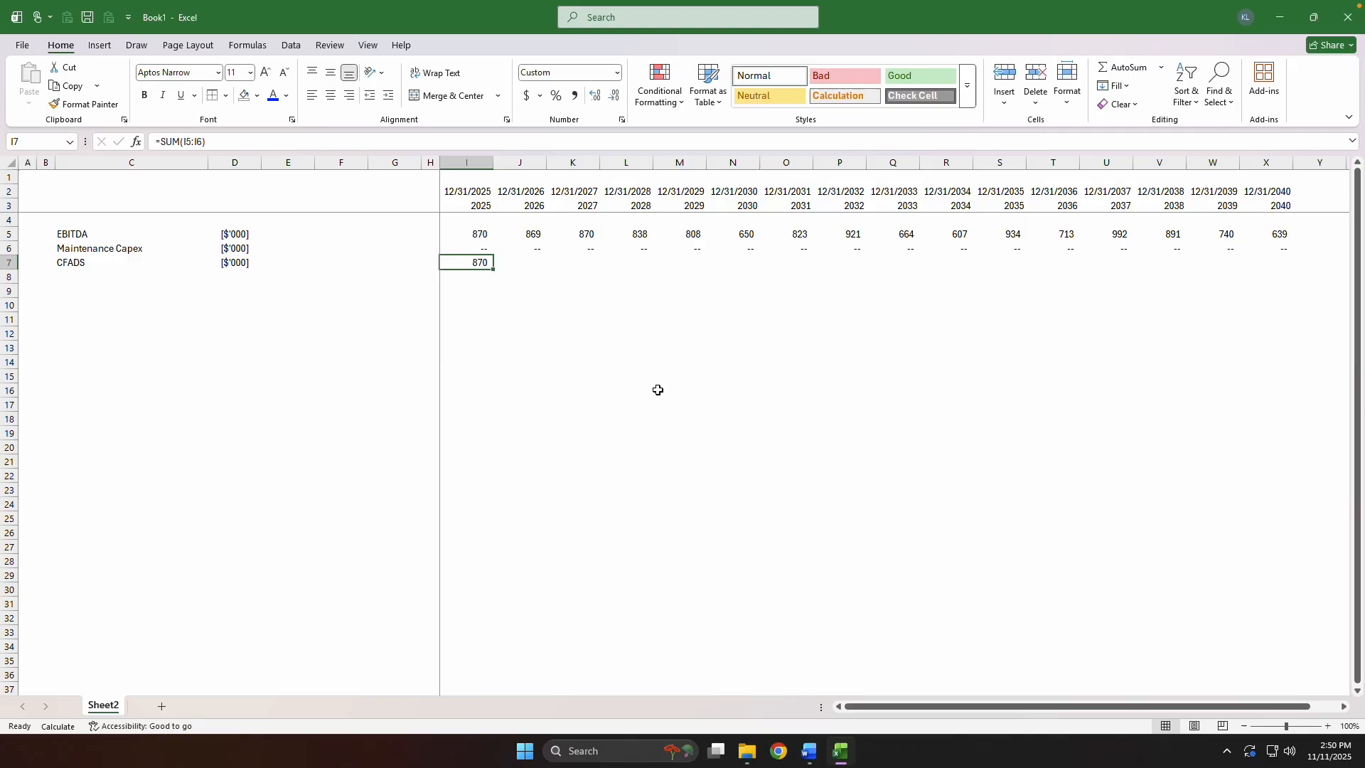
Fill the CFADS sum from I7 across to X7 and recalculate the workbook.
key("Up")
key("ctrl+Right")
key("Down")
key("ctrl+shift+Left")
key("ctrl+r")
key("F9")
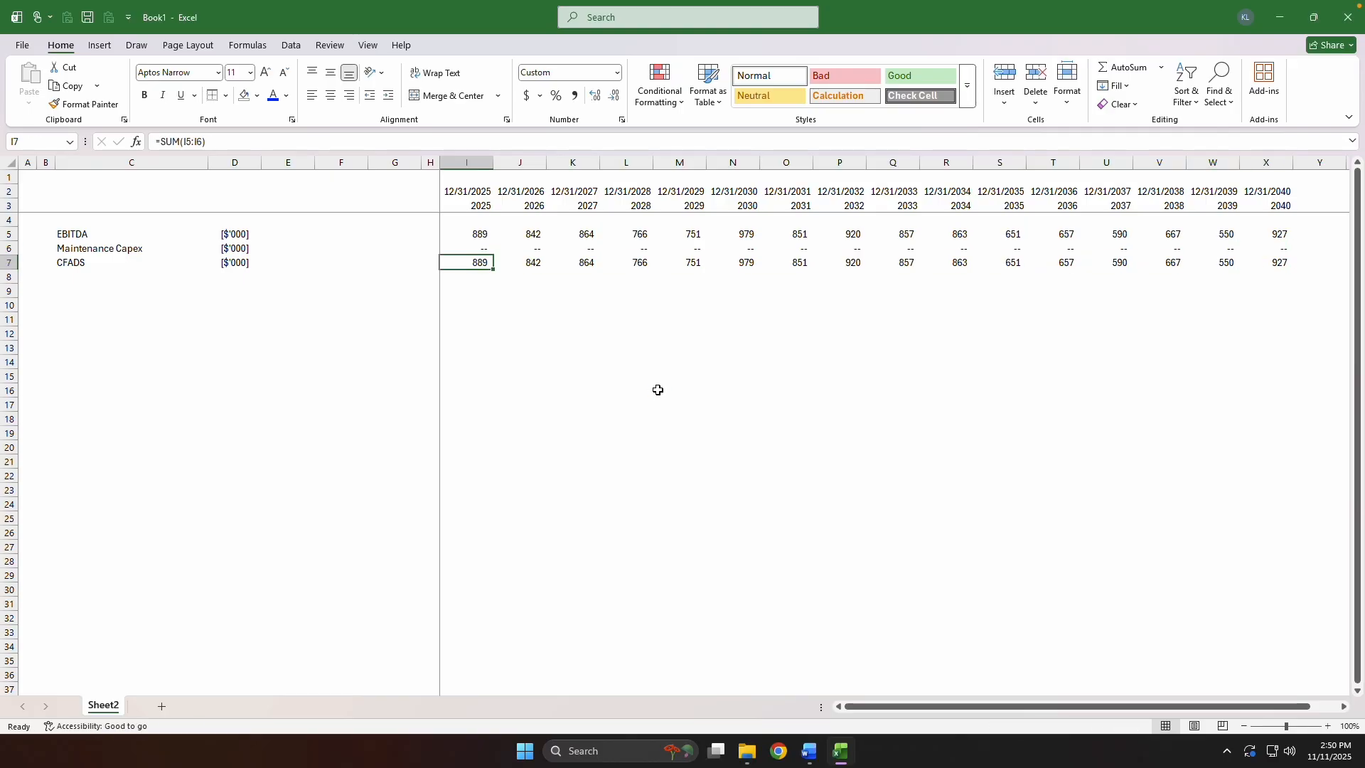
Add a top border to the CFADS row from C7 to X7.
key("shift+BackSpace")
key("ctrl+shift+Left")
key("ctrl+shift+Left")
key("ctrl+shift+Left")
key("alt")
key("h")
key("b")
key("p")
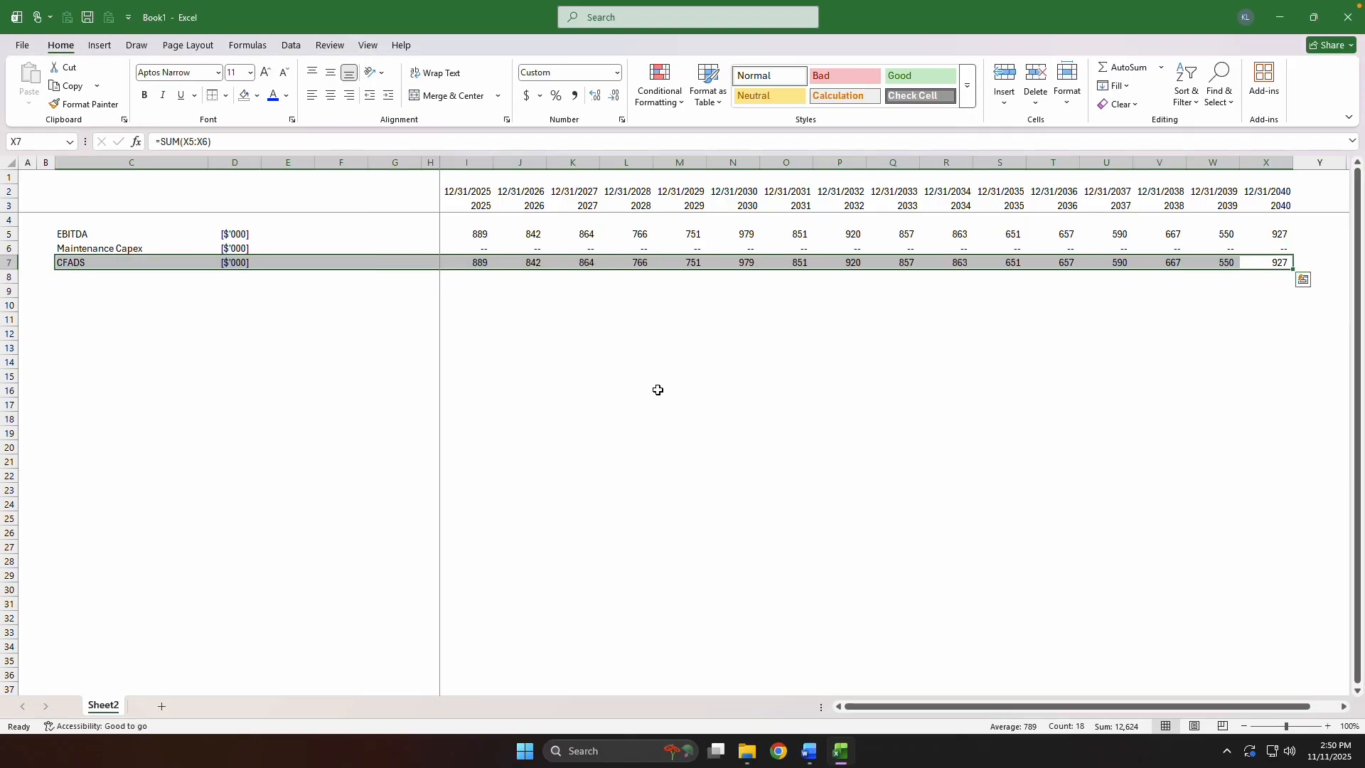
Replace the random EBITDA formulas in I5:X5 with their static values.
key("ctrl+Left")
key("Up")
key("Up")
key("ctrl+shift+Right")
key("shift+BackSpace")
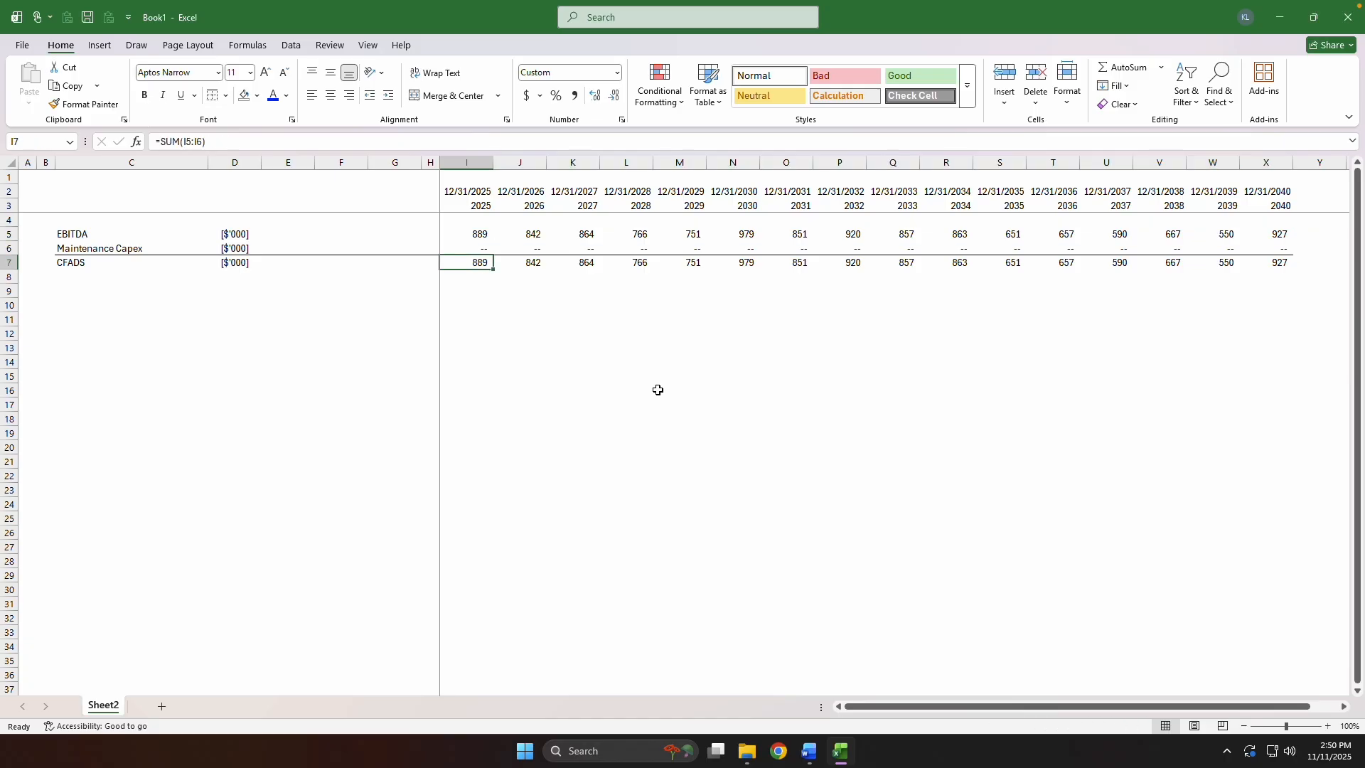
key("ctrl+shift+Right")
key("ctrl+c")
key("ctrl+alt+v")
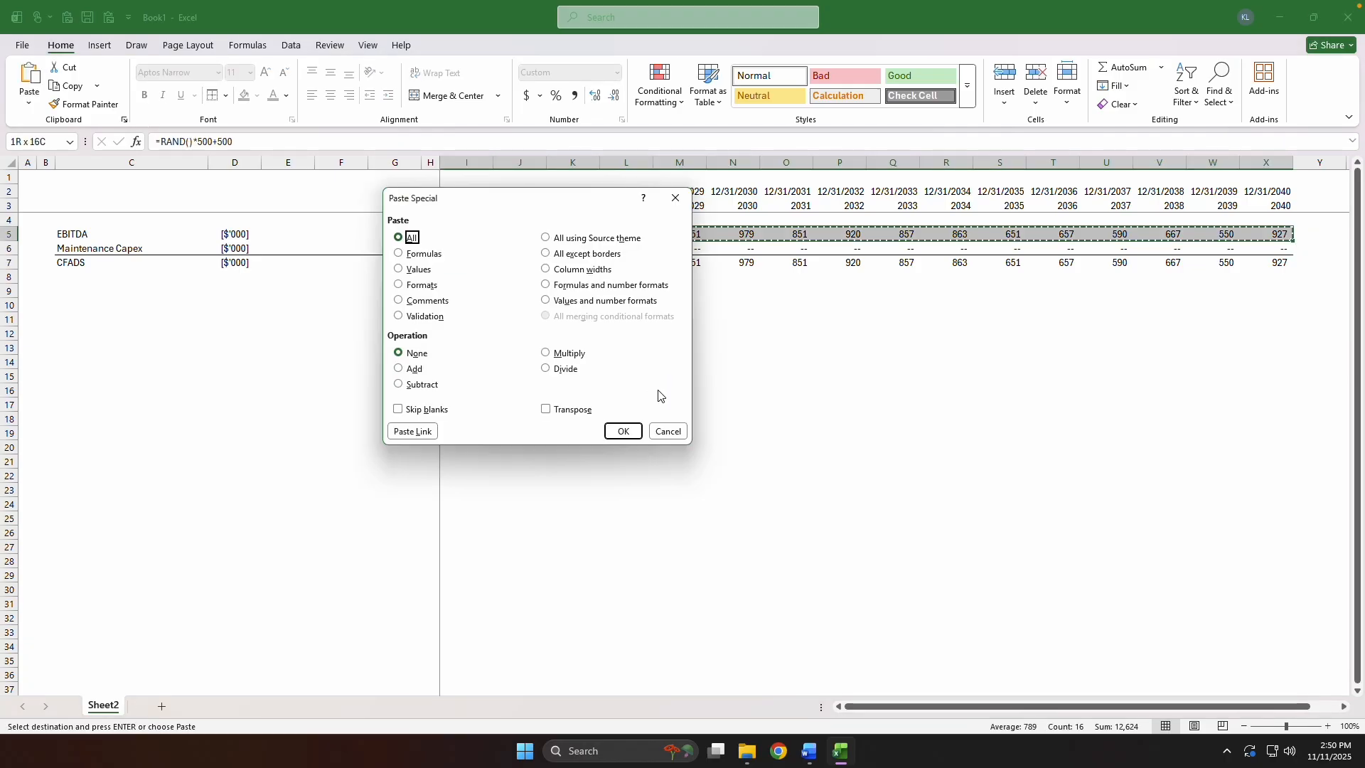
key("v")
key("Return")
key("Escape")
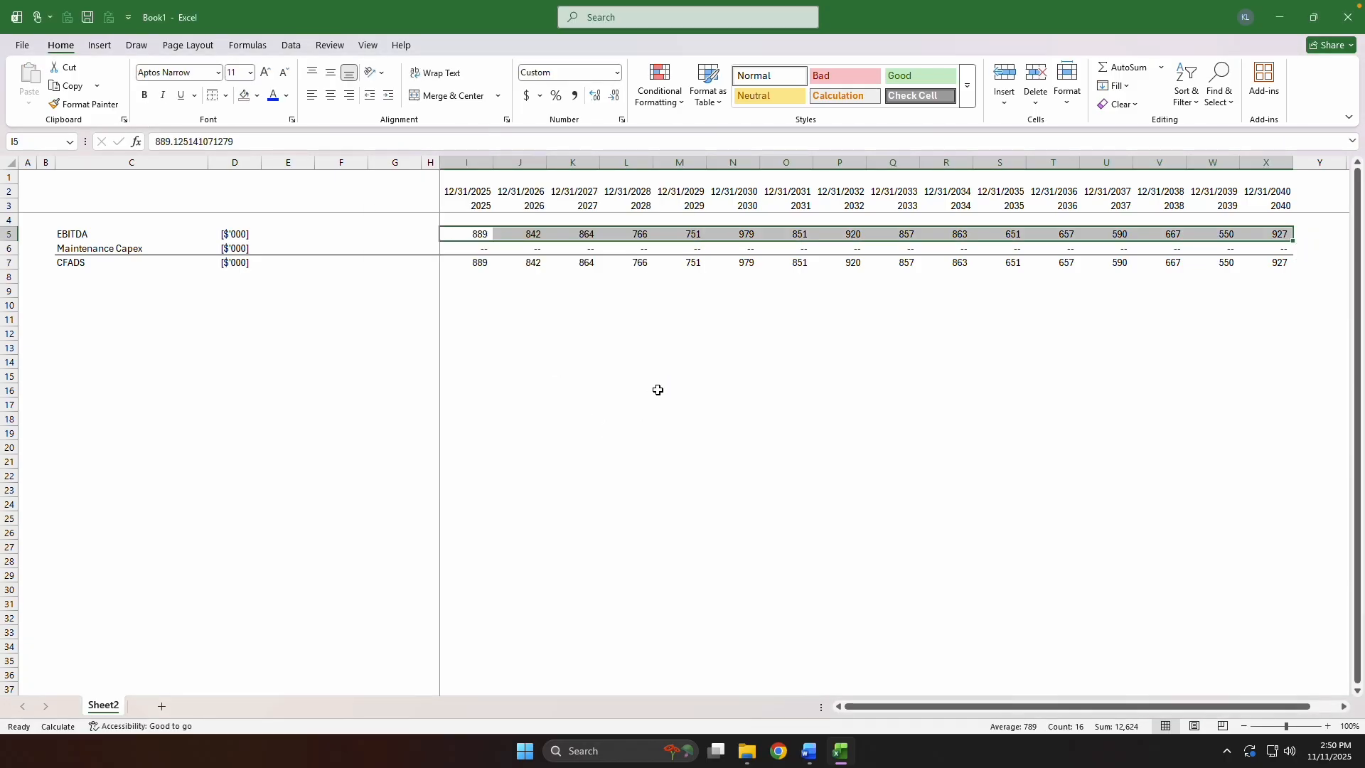
Colour the EBITDA values in I5:X5 blue, using a custom font colour with a blue component of 255.
key("ctrl+Left")
key("ctrl+Right")
key("ctrl+shift+Right")
key("alt")
key("h")
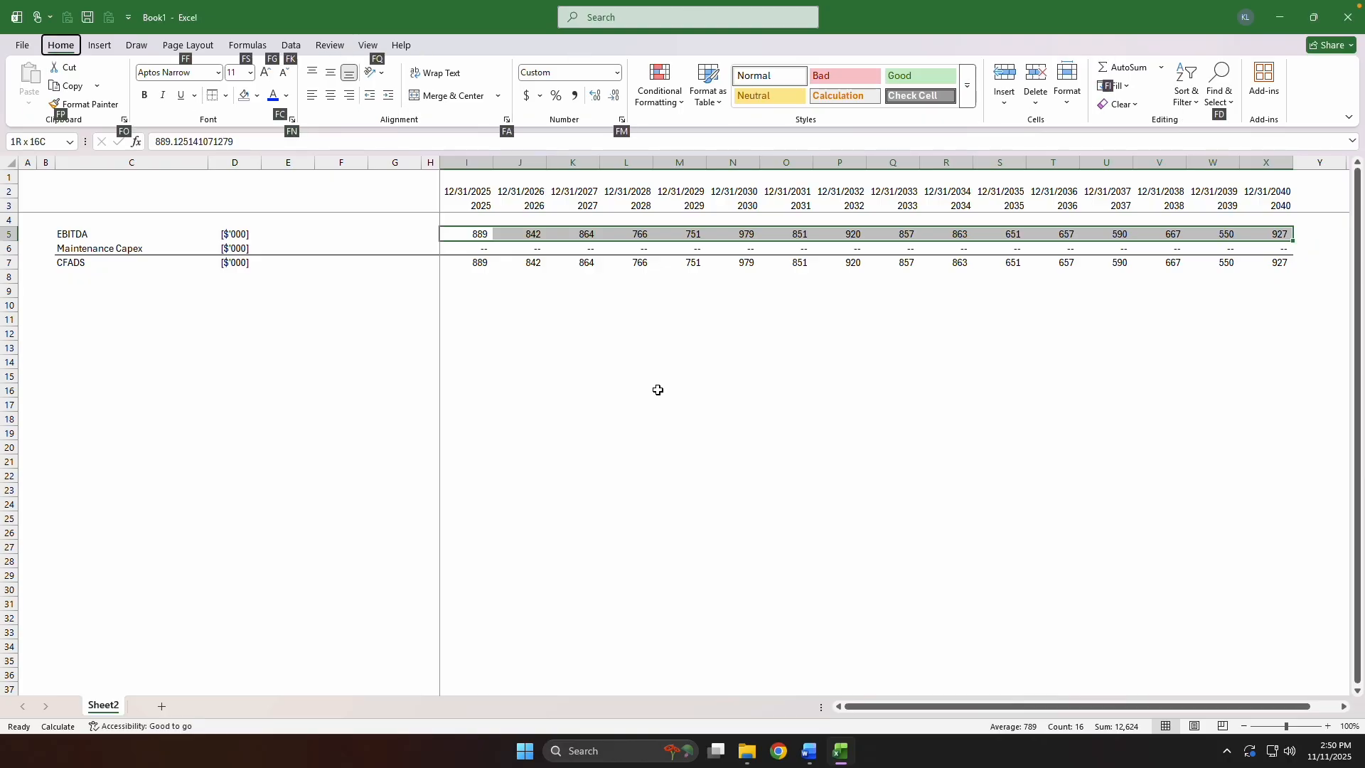
key("f")
key("c")
key("m")
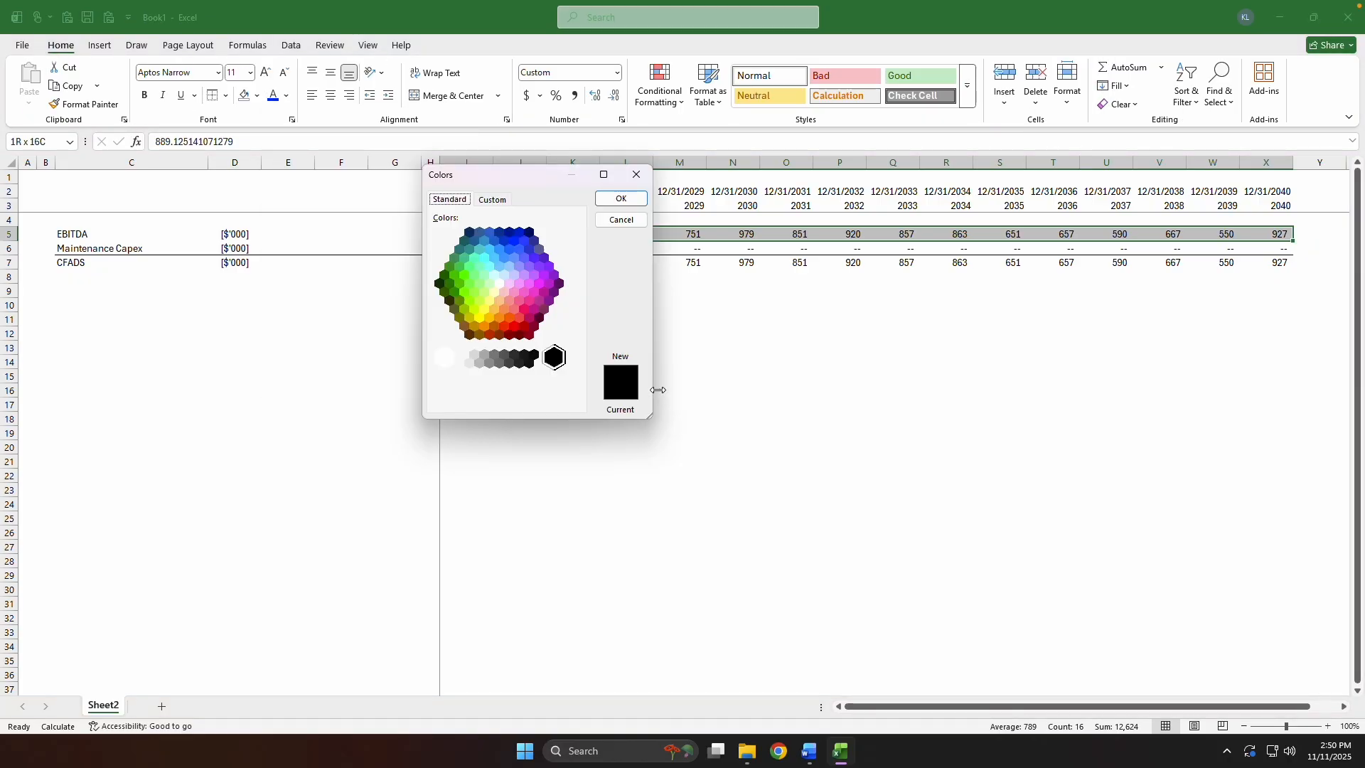
key("ctrl+Tab")
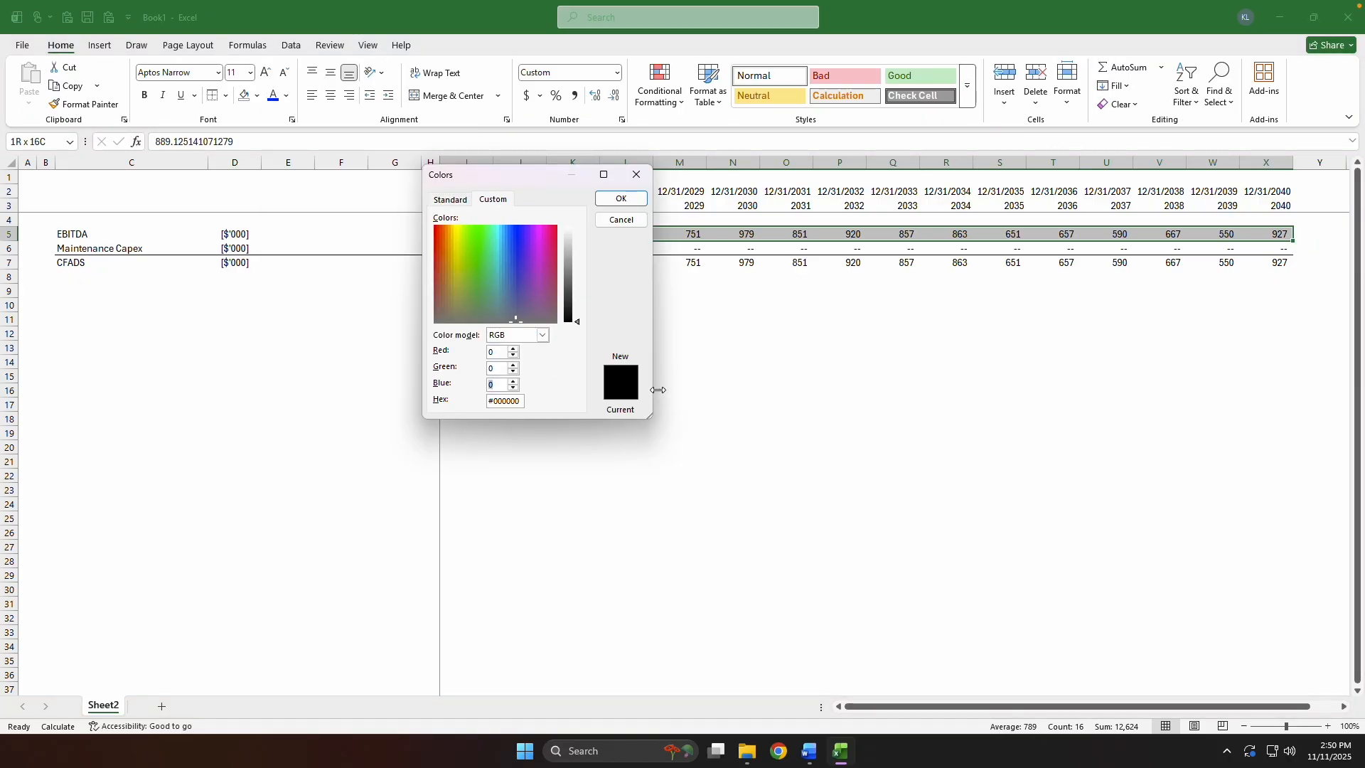
type("255")
key("Return")
key("shift+BackSpace")
Enter the label Target DSCR in C8, directly below CFADS.
key("Down")
key("Down")
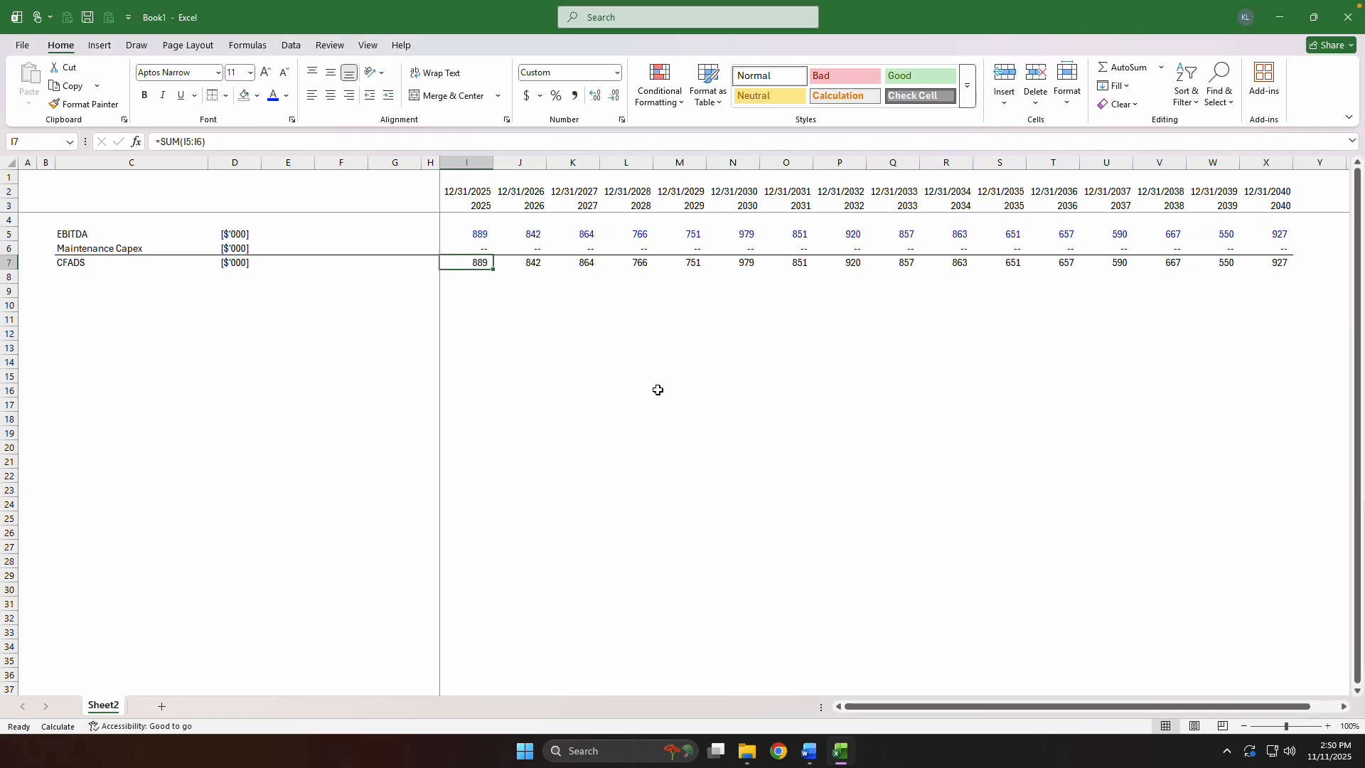
key("F2")
key("Escape")
key("Down")
key("Down")
key("ctrl+Left")
key("Right")
key("Right")
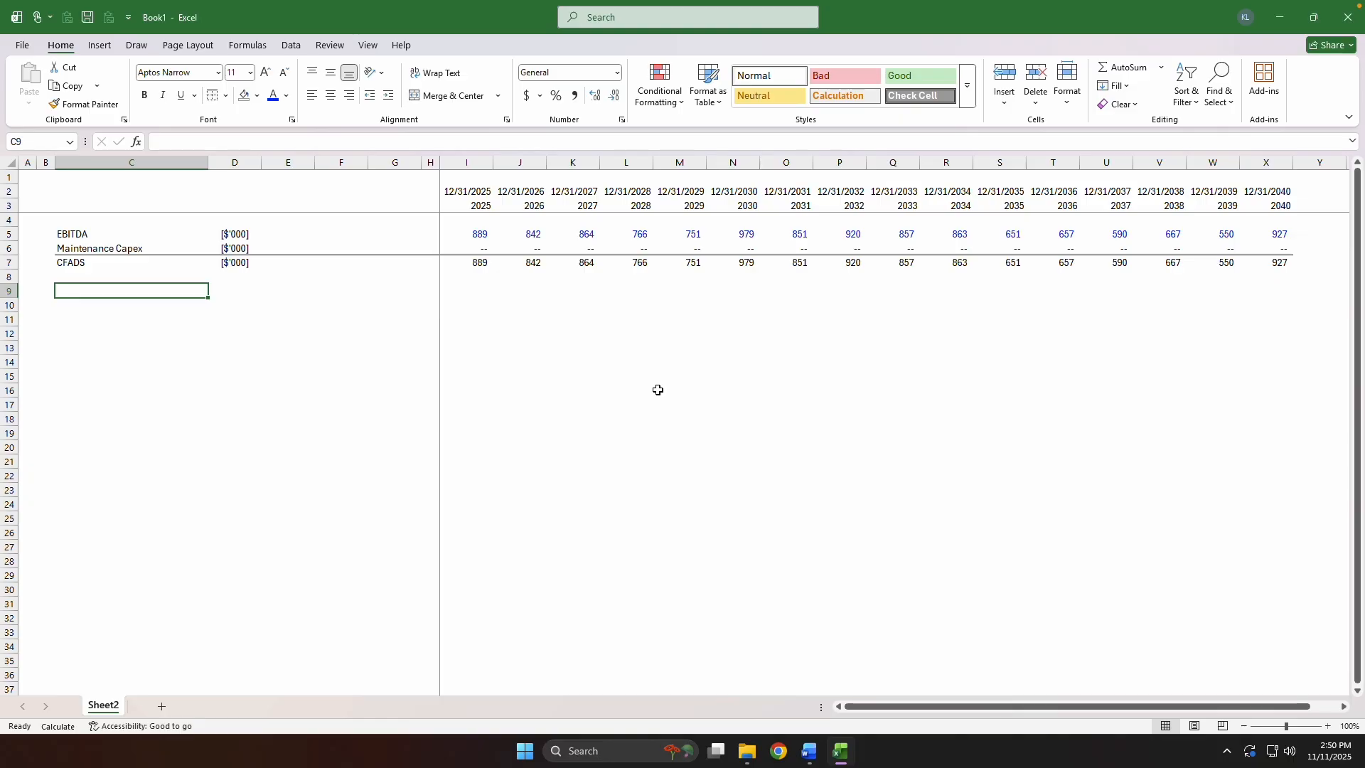
key("Up")
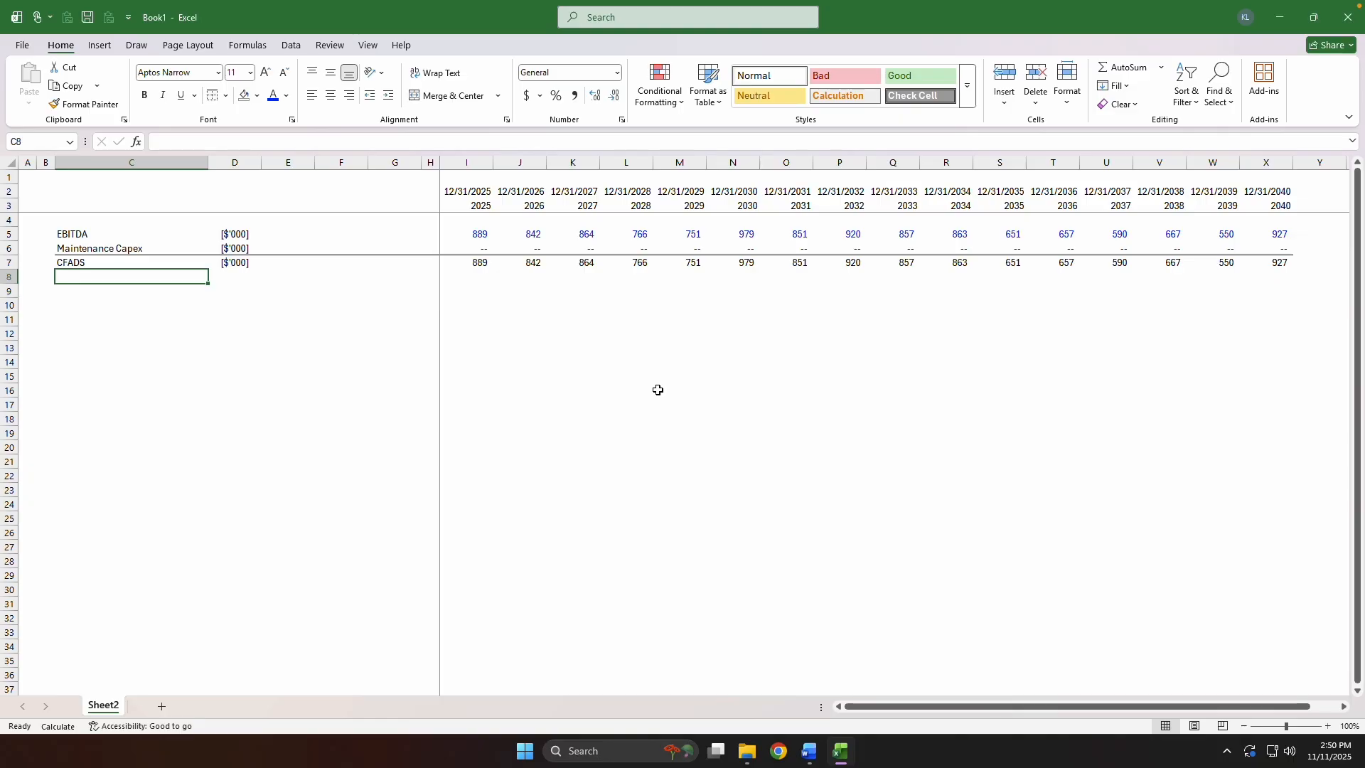
type("Ta")
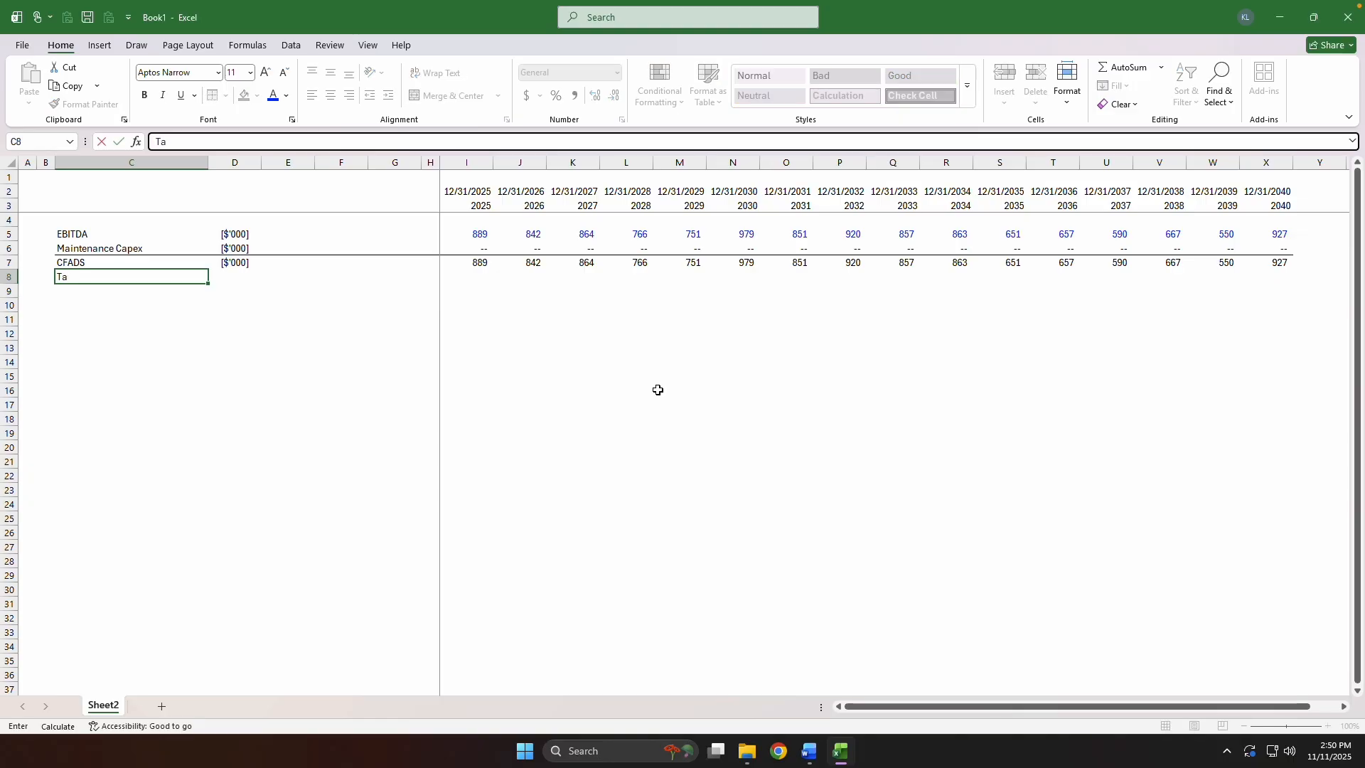
type("rget DSCR")
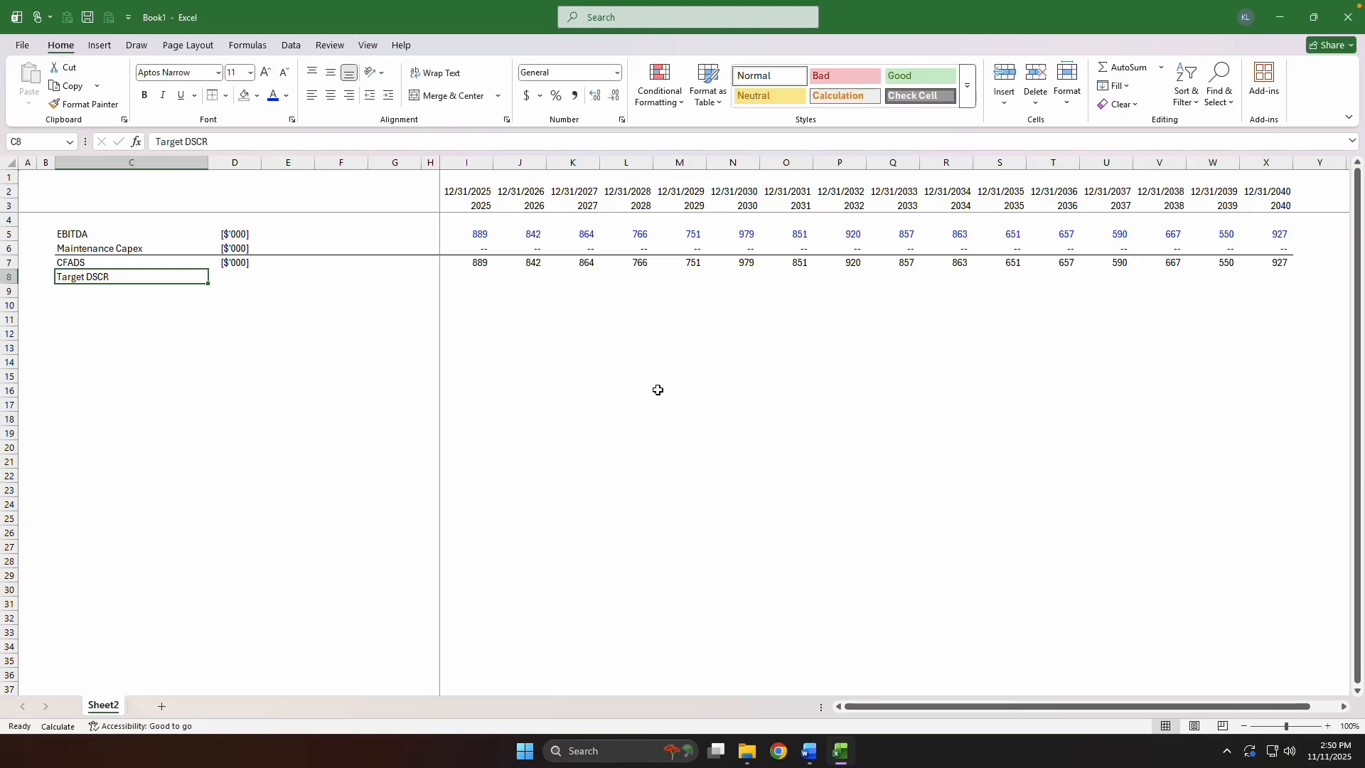
Enter the unit x for Target DSCR in D8 and centre all of column D.
key("Tab")
type("x")
key("Tab")
key("Left")
key("ctrl+space")
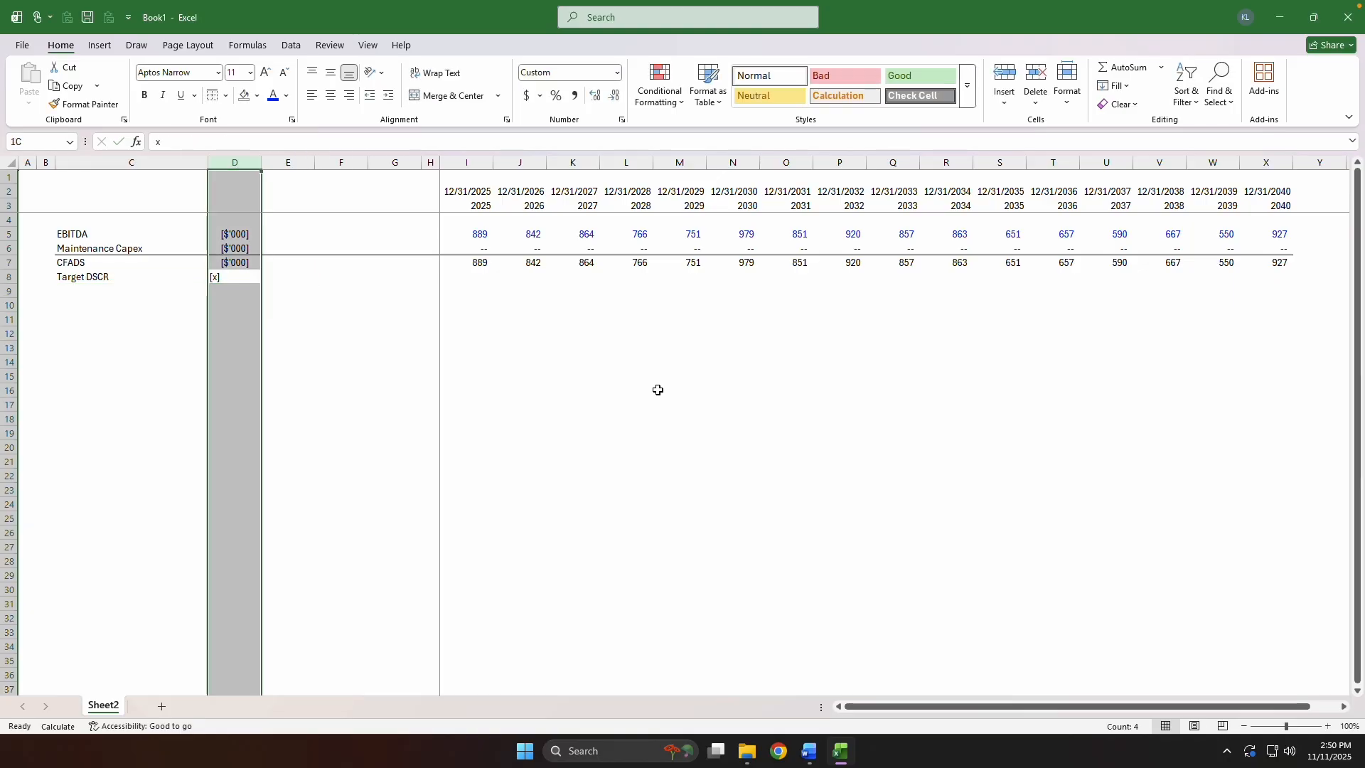
key("alt")
key("a")
key("c")
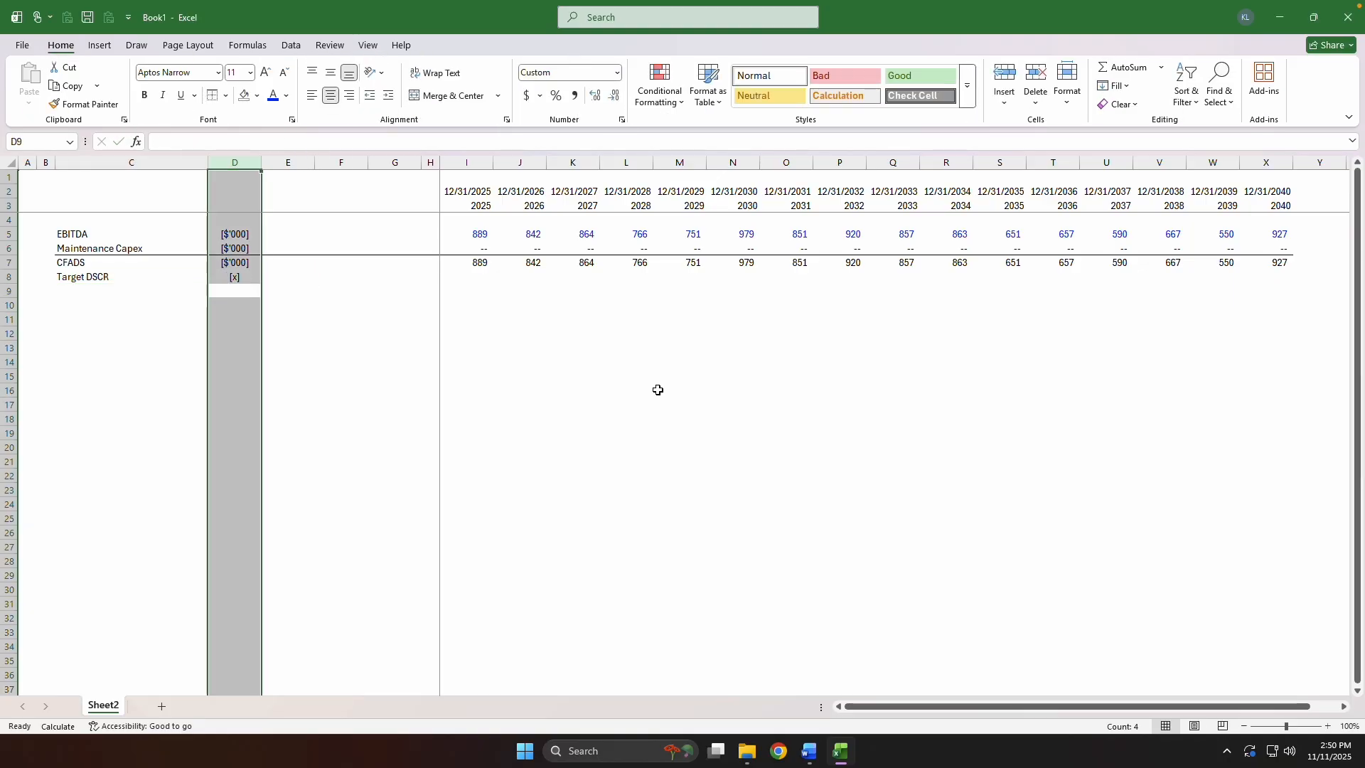
key("shift+BackSpace")
Enter 2 as the Target DSCR in E8 and apply the custom number format 0.00x;(0.00x);"--".
key("Right")
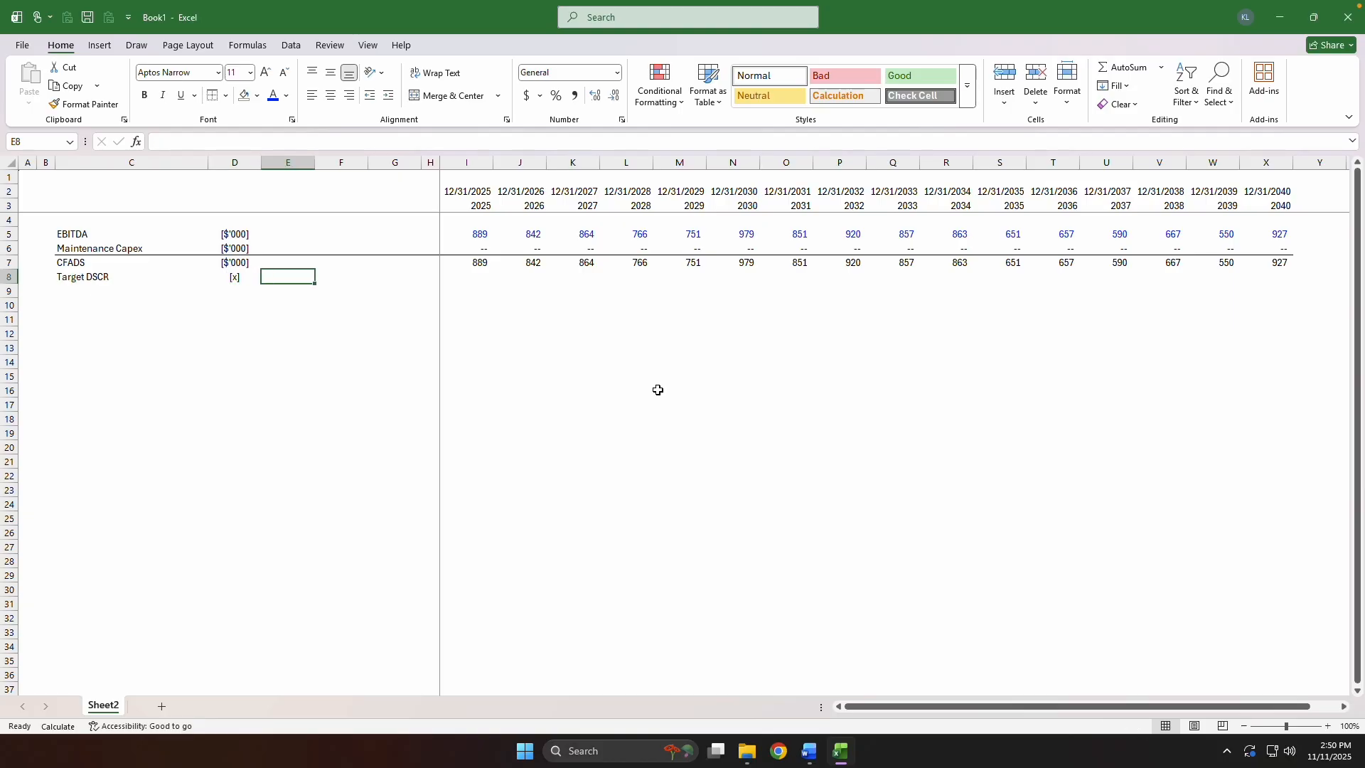
type("2")
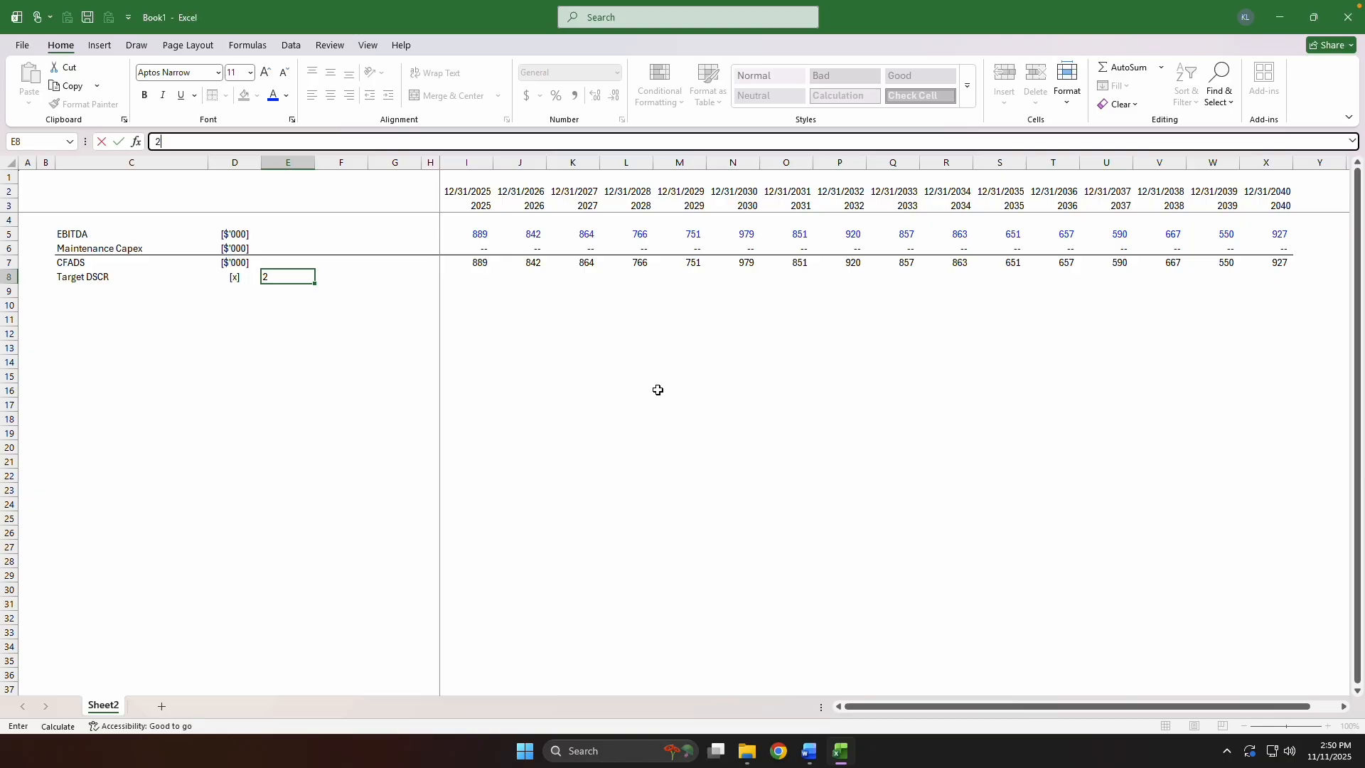
key("ctrl+Return")
key("alt+h")
key("f")
key("m")
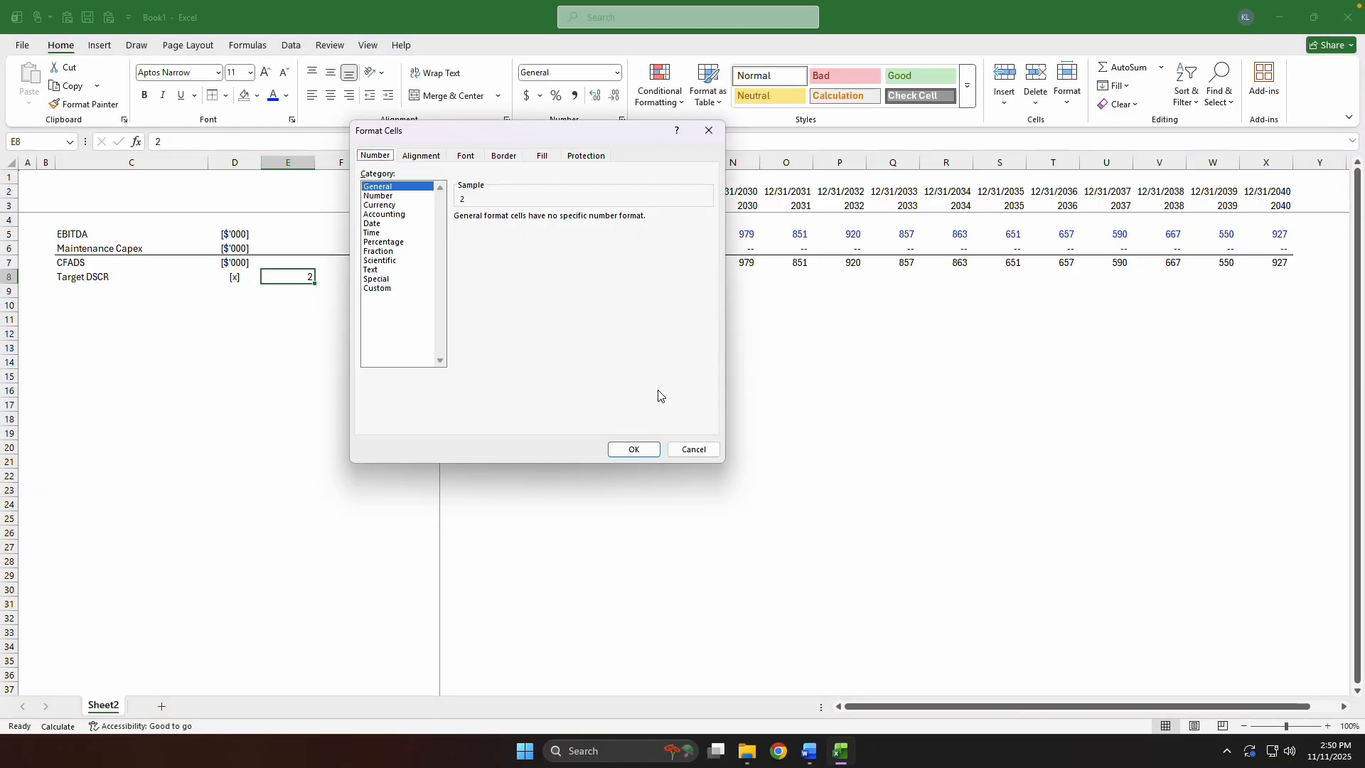
key("End")
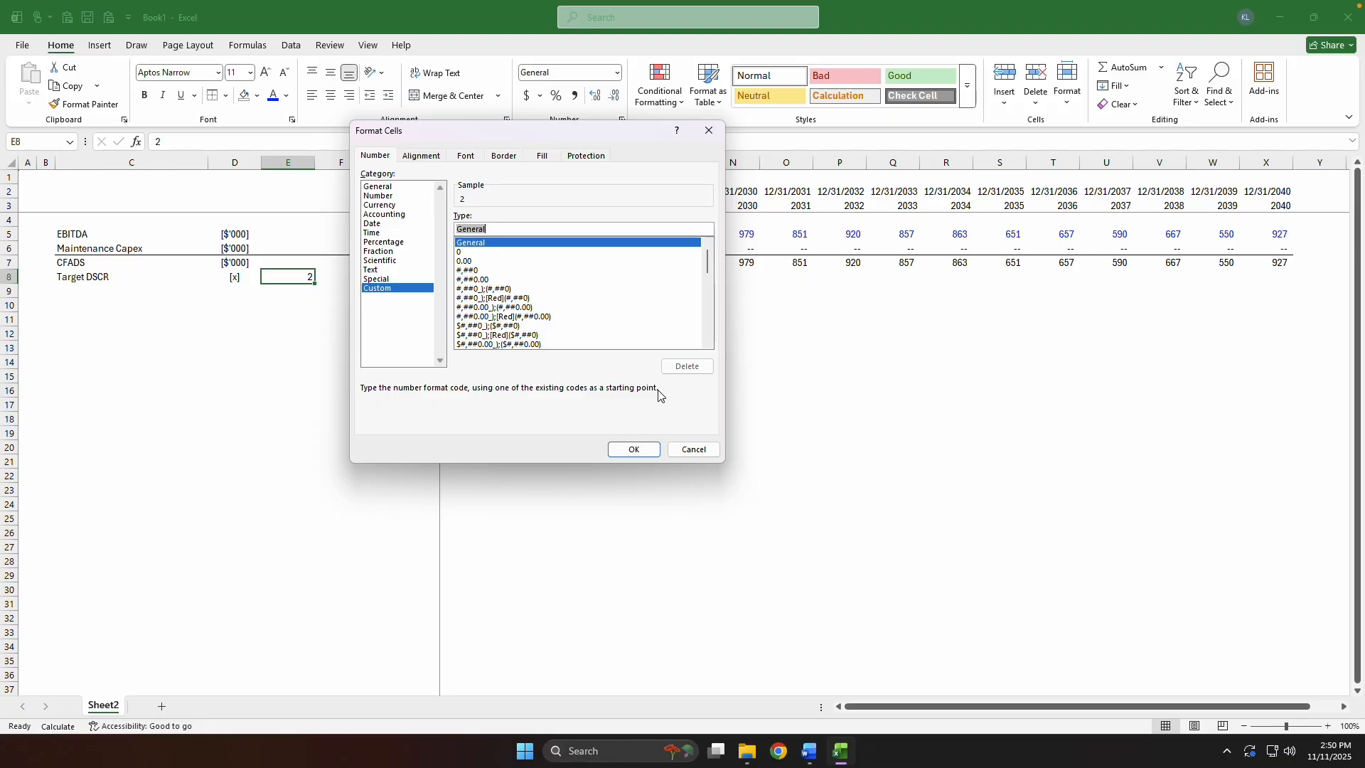
key("Tab")
type("0.00x")
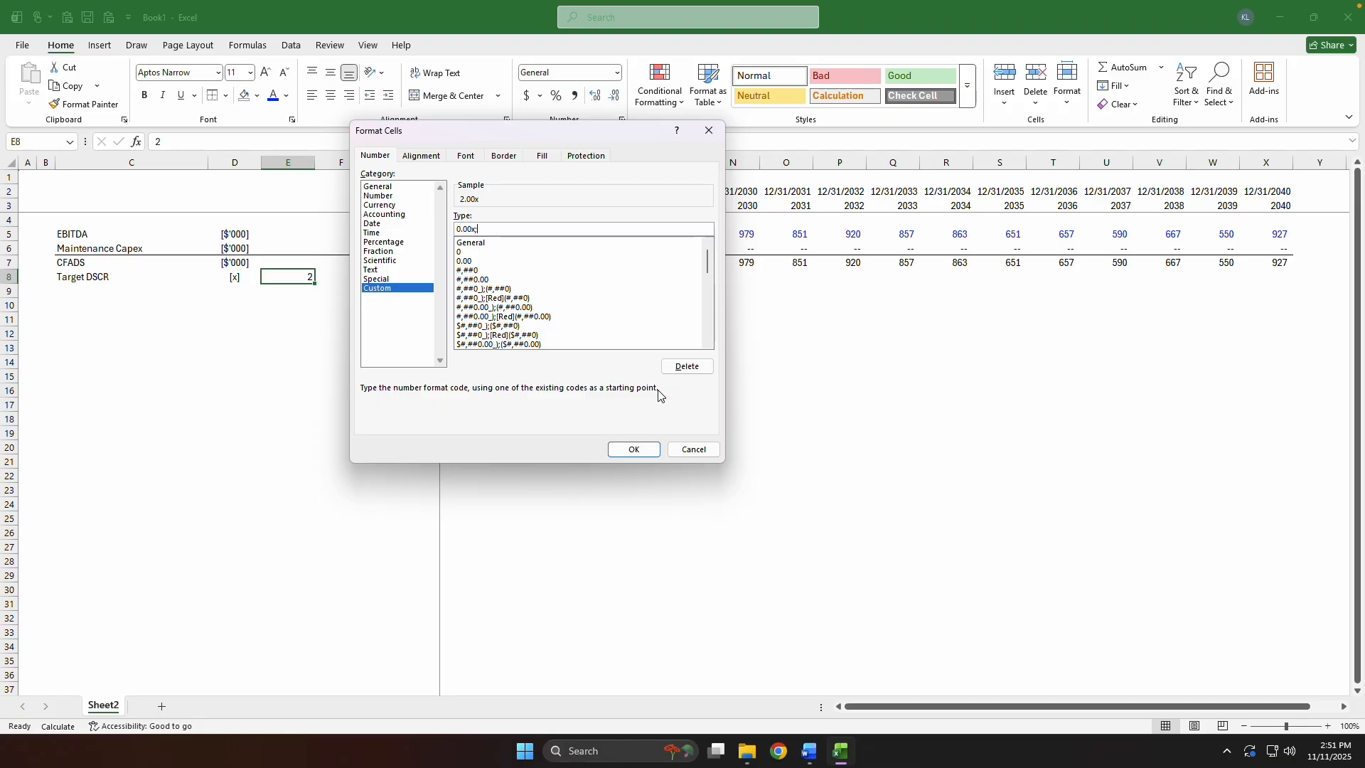
type(";(0.00x")
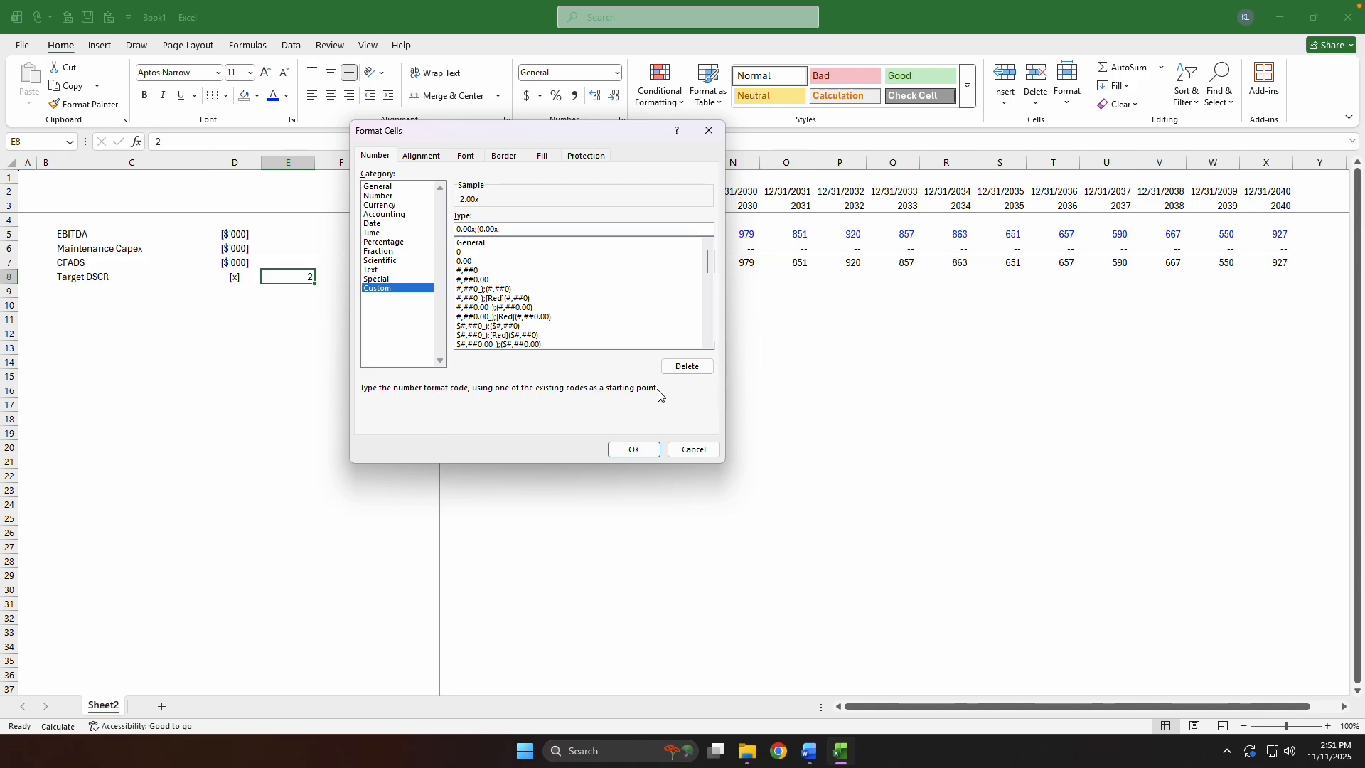
type(");\"--\"")
key("Return")
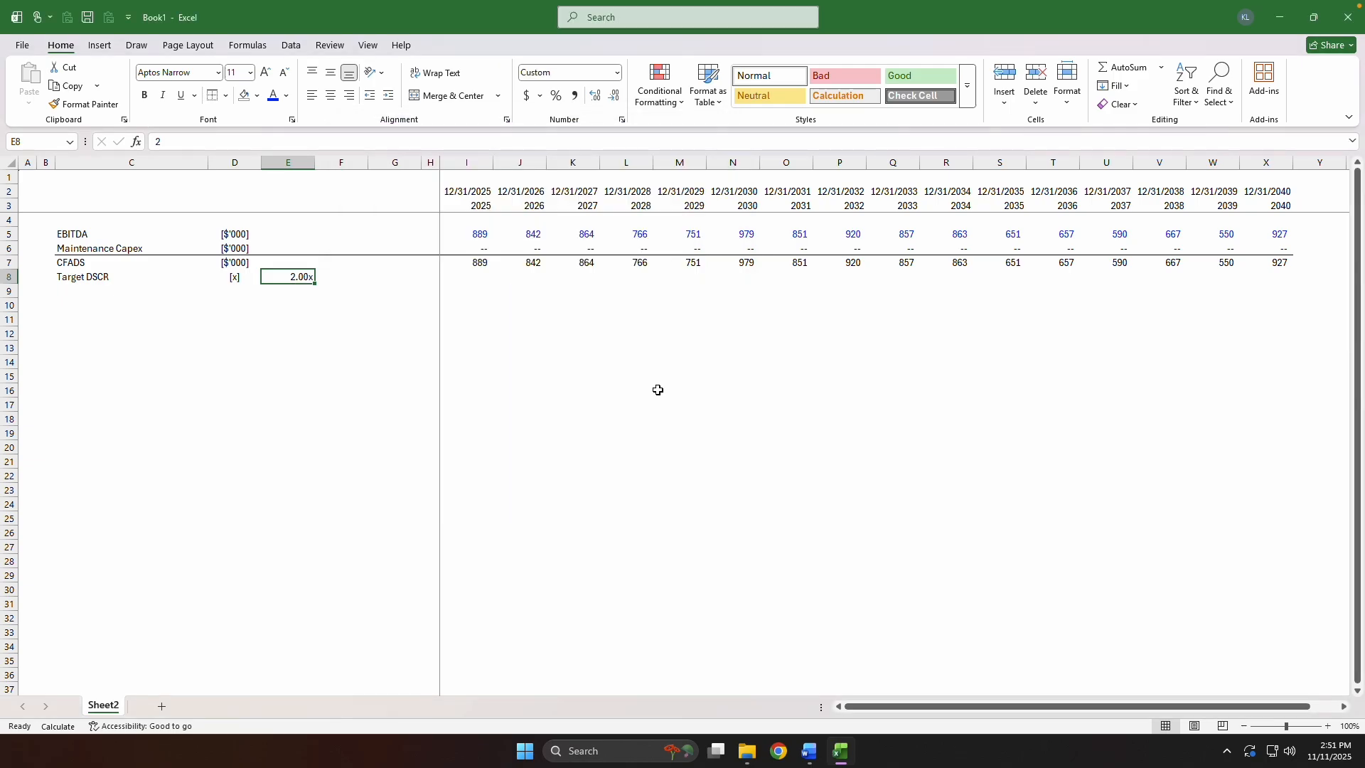
Centre the Target DSCR value in E8 and give it the recently used blue font colour.
key("alt+h")
key("a")
key("c")
key("alt+h")
key("f")
key("c")
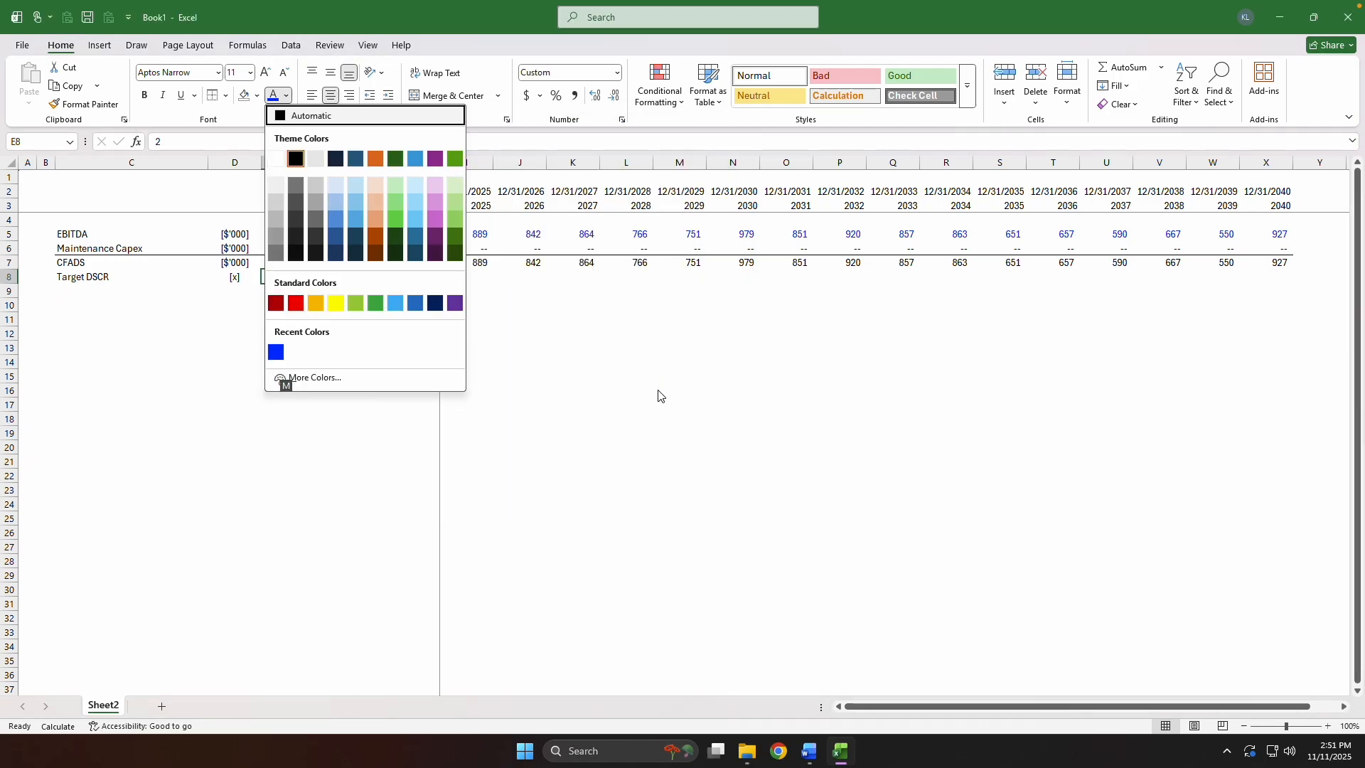
key("Down")
key("Down")
key("Down")
key("Down")
key("Return")
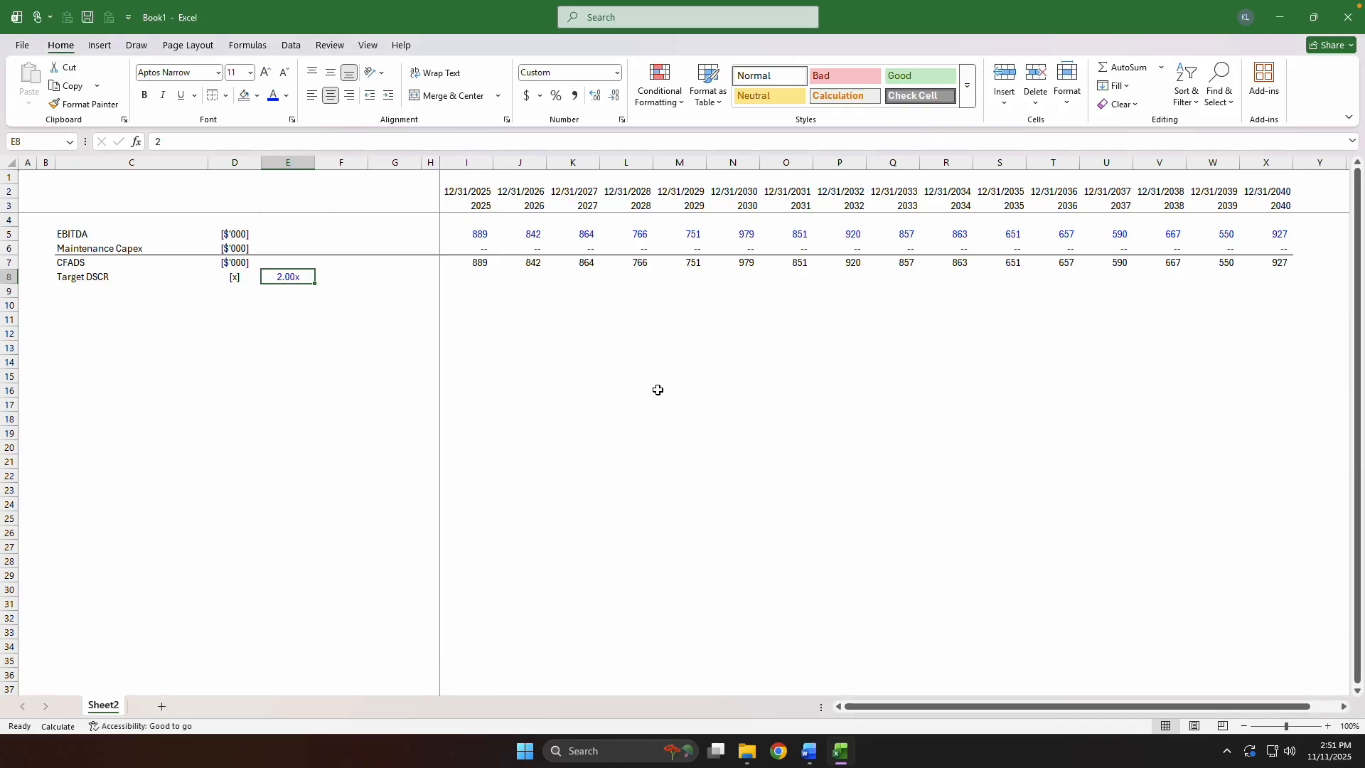
Put an outside border around the Target DSCR input in E8.
key("alt+h")
key("b")
key("s")
Link the 2025 Target DSCR in I8 to the input with the column-locked reference =$E8.
key("Right")
key("Right")
key("Right")
key("Right")
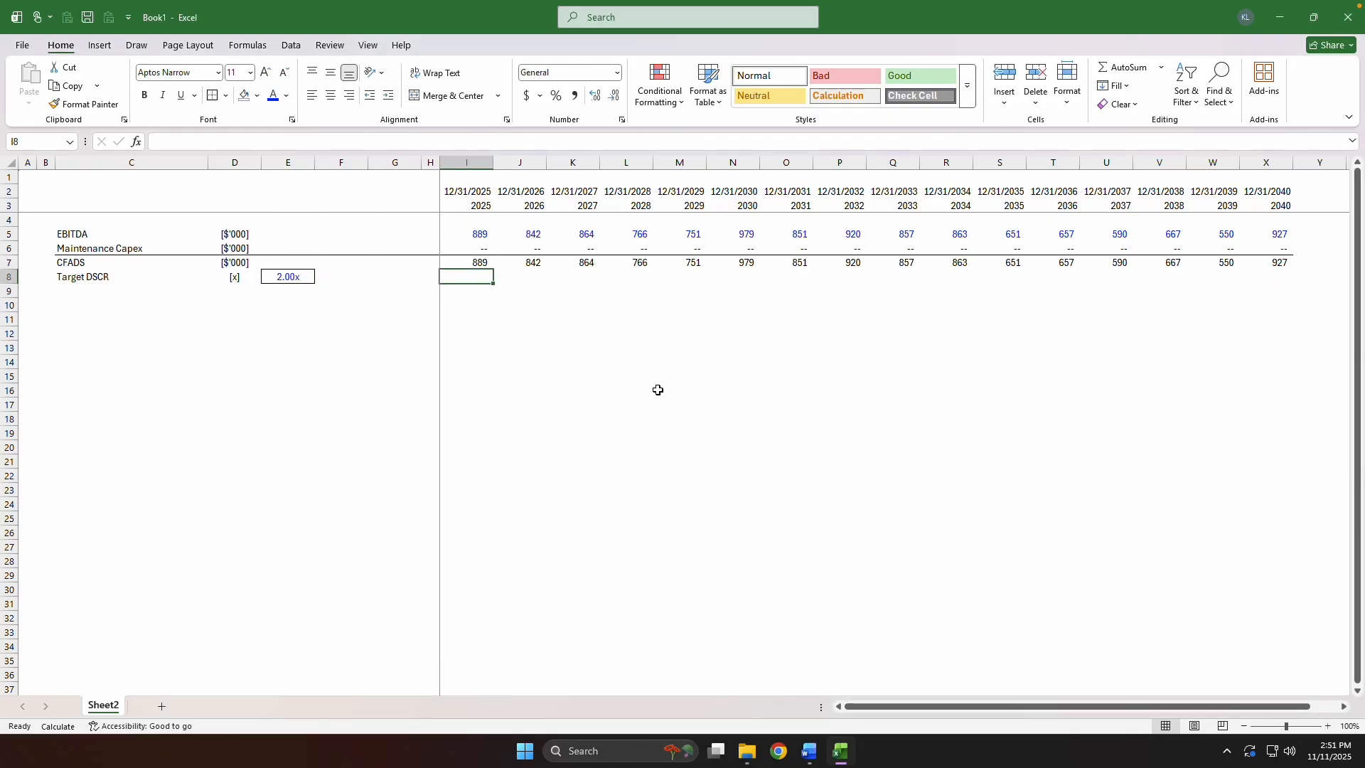
type("=")
key("Left")
key("Left")
key("Left")
key("Left")
key("F4")
key("F4")
key("F4")
key("ctrl+Return")
Change the number format of I8 to 0.00x_);(0.00x);"--"_) so it aligns with the values above.
key("alt+h")
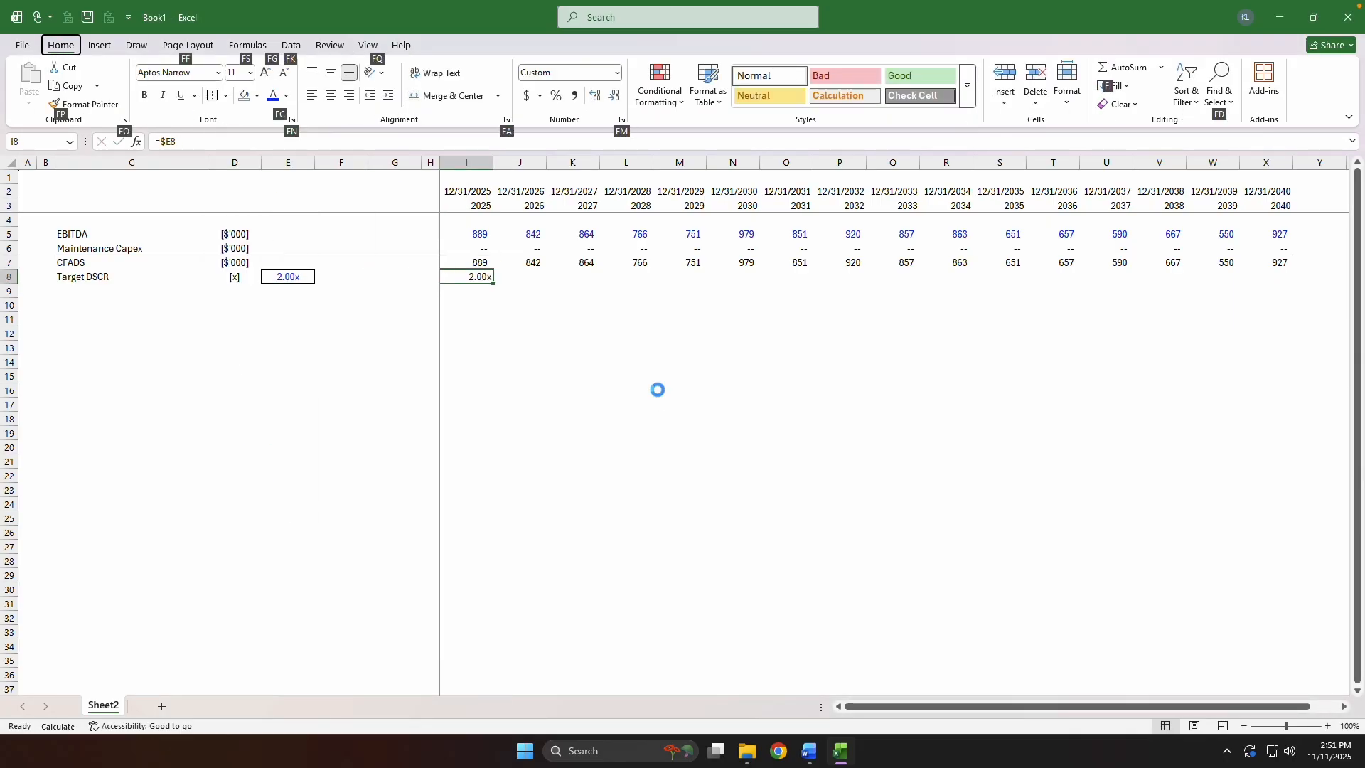
key("f")
key("m")
key("End")
type("_)")
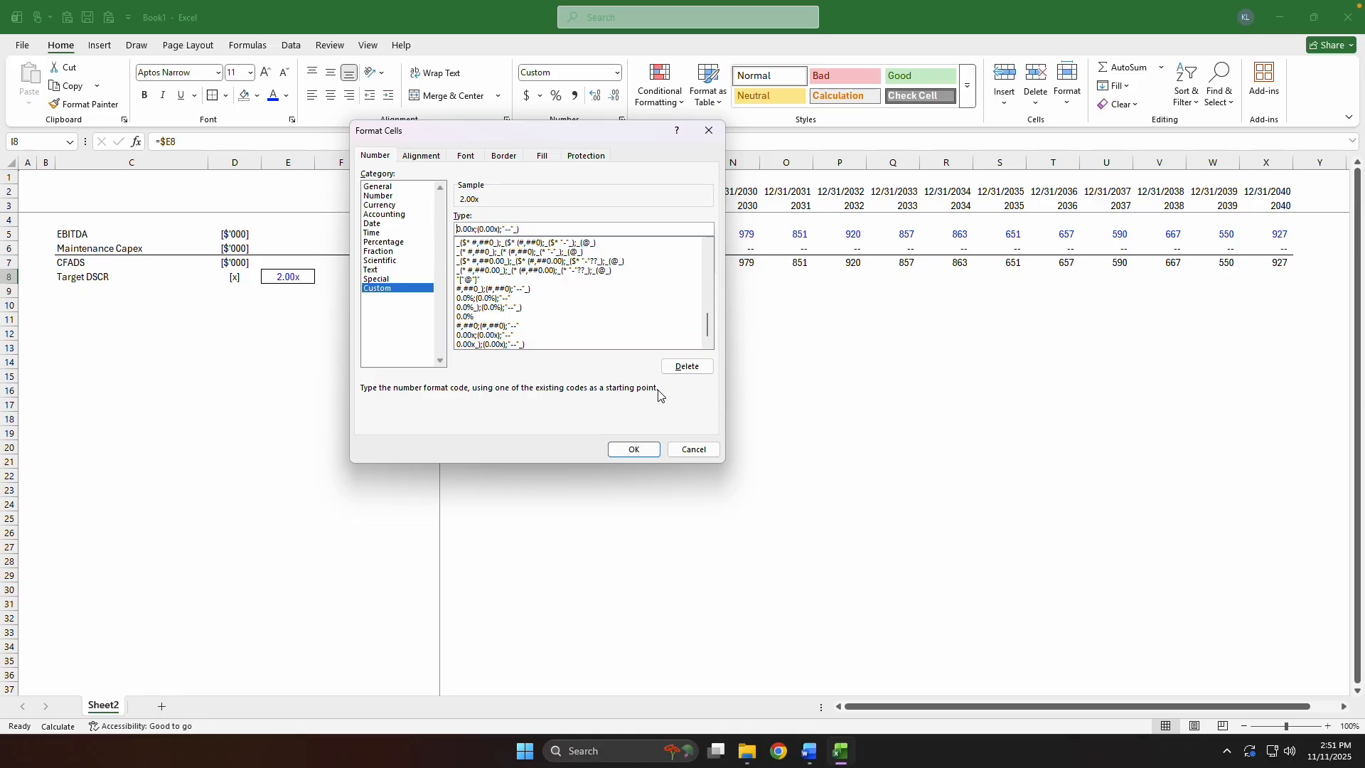
key("Right")
key("Right")
key("Right")
key("Right")
key("Right")
type("_)")
key("Return")
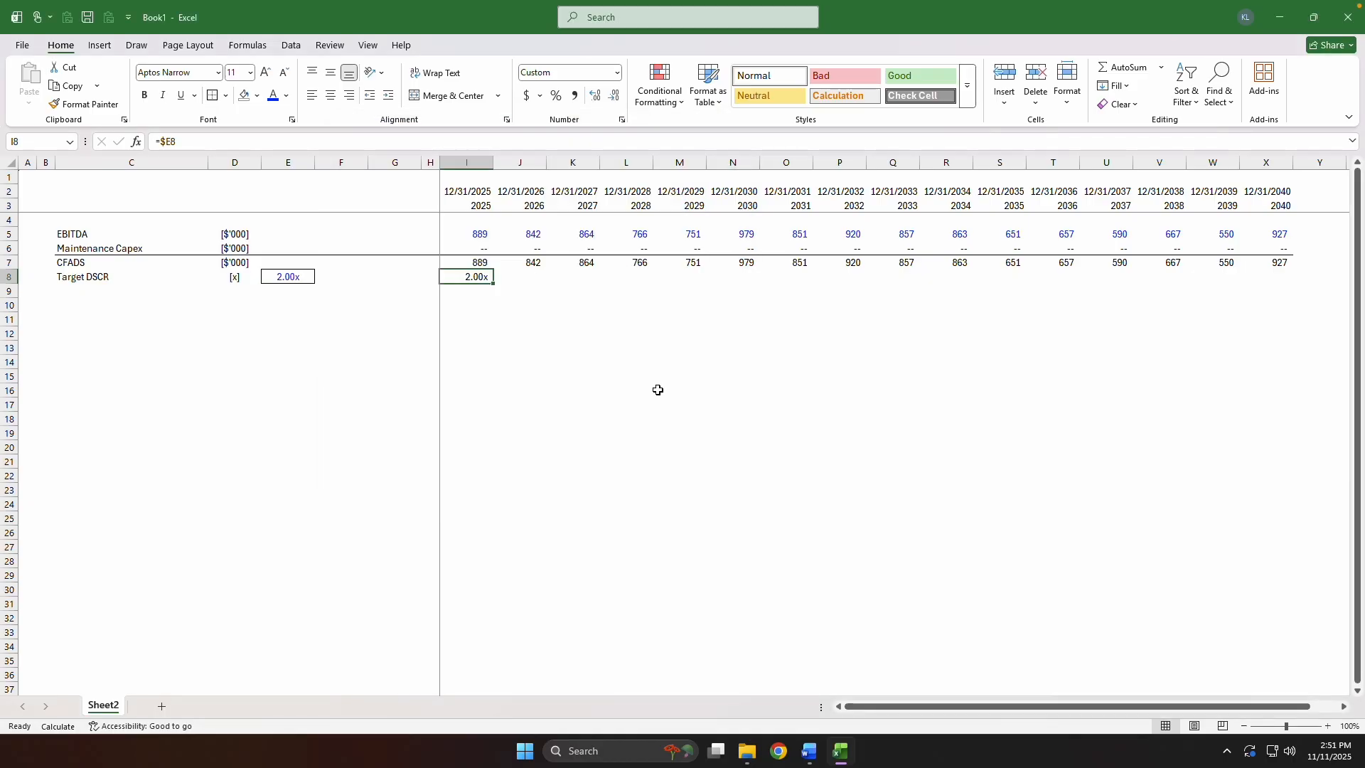
Fill the Target DSCR formula from I8 across the timeline to X8.
key("Up")
key("ctrl+Right")
key("Down")
key("ctrl+shift+Left")
key("ctrl+r")
key("ctrl+Left")
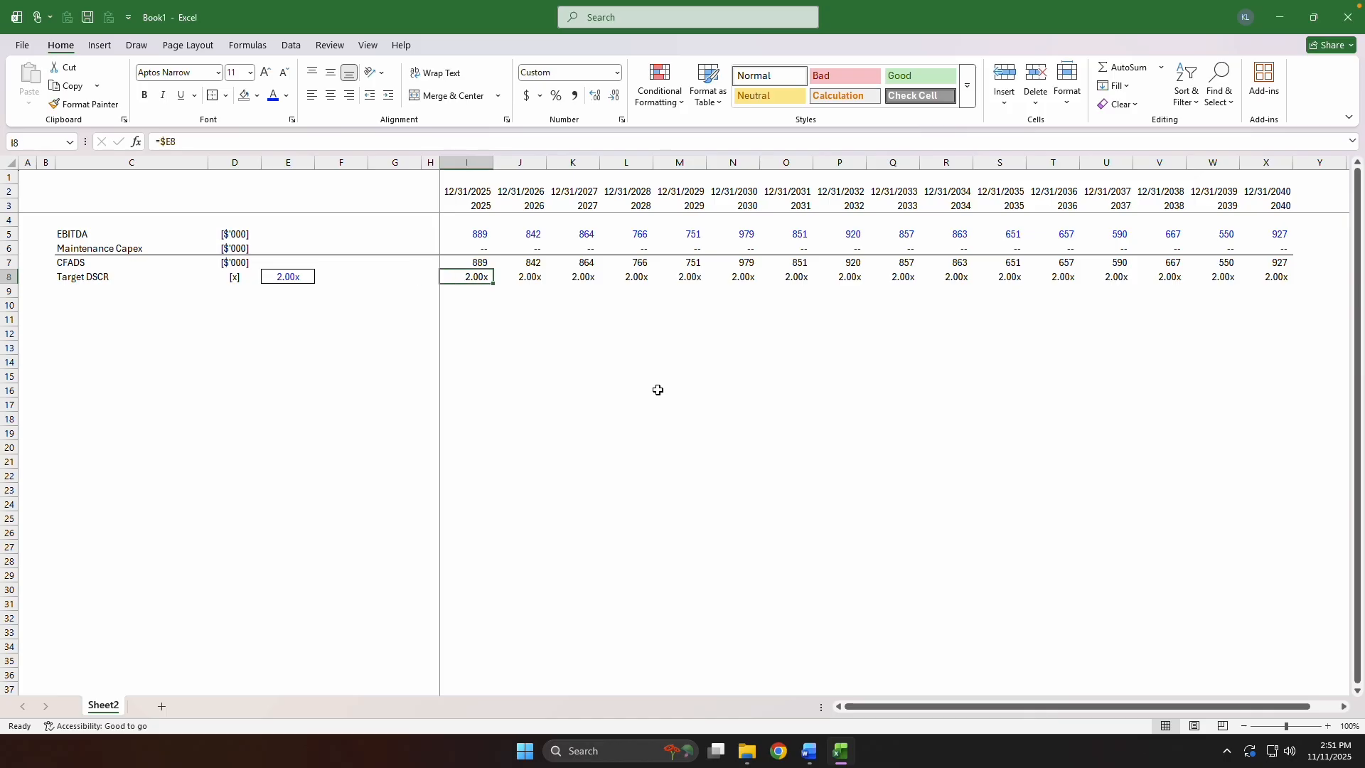
Insert two blank rows above the EBITDA row.
key("Up")
key("Up")
key("Up")
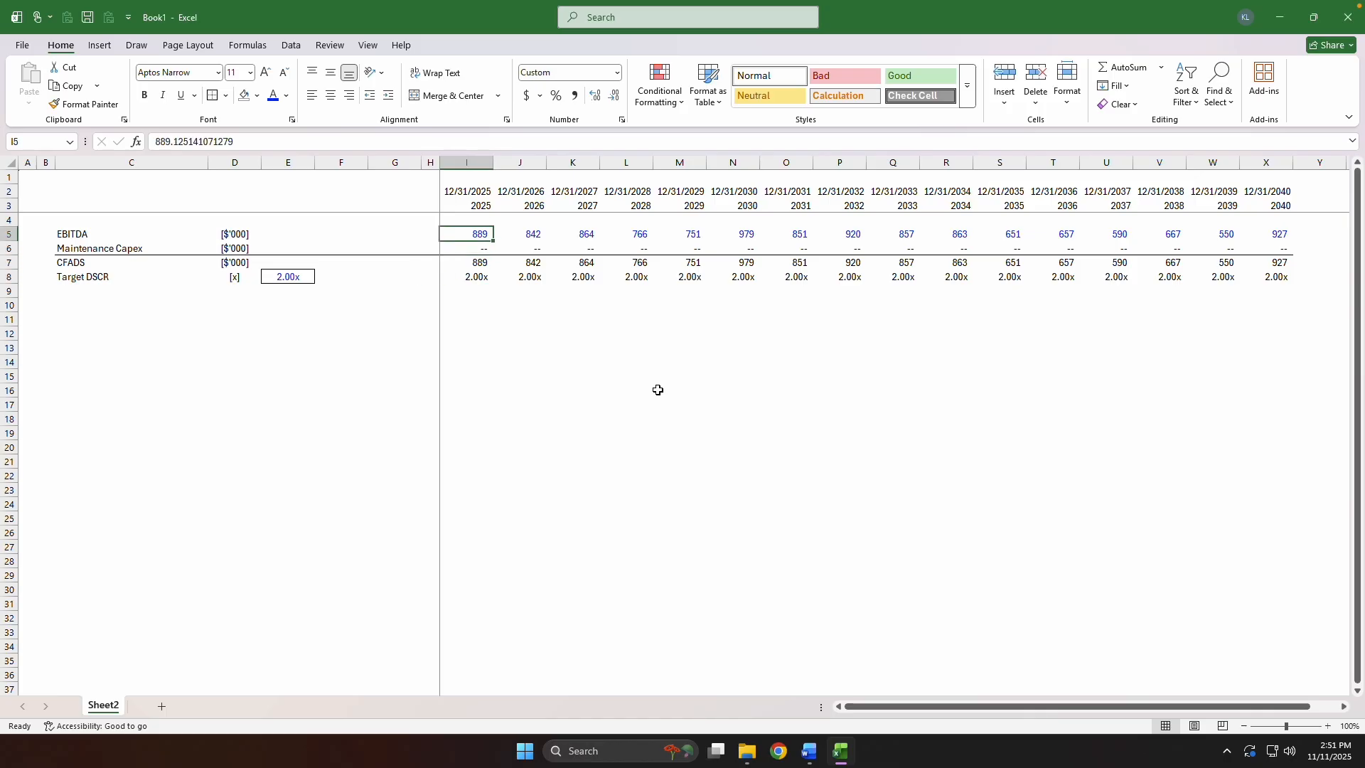
key("alt+h")
key("i")
key("r")
key("F4")
Label C5 "Debt Issuance" and enter Flag as its unit in D5.
key("Left")
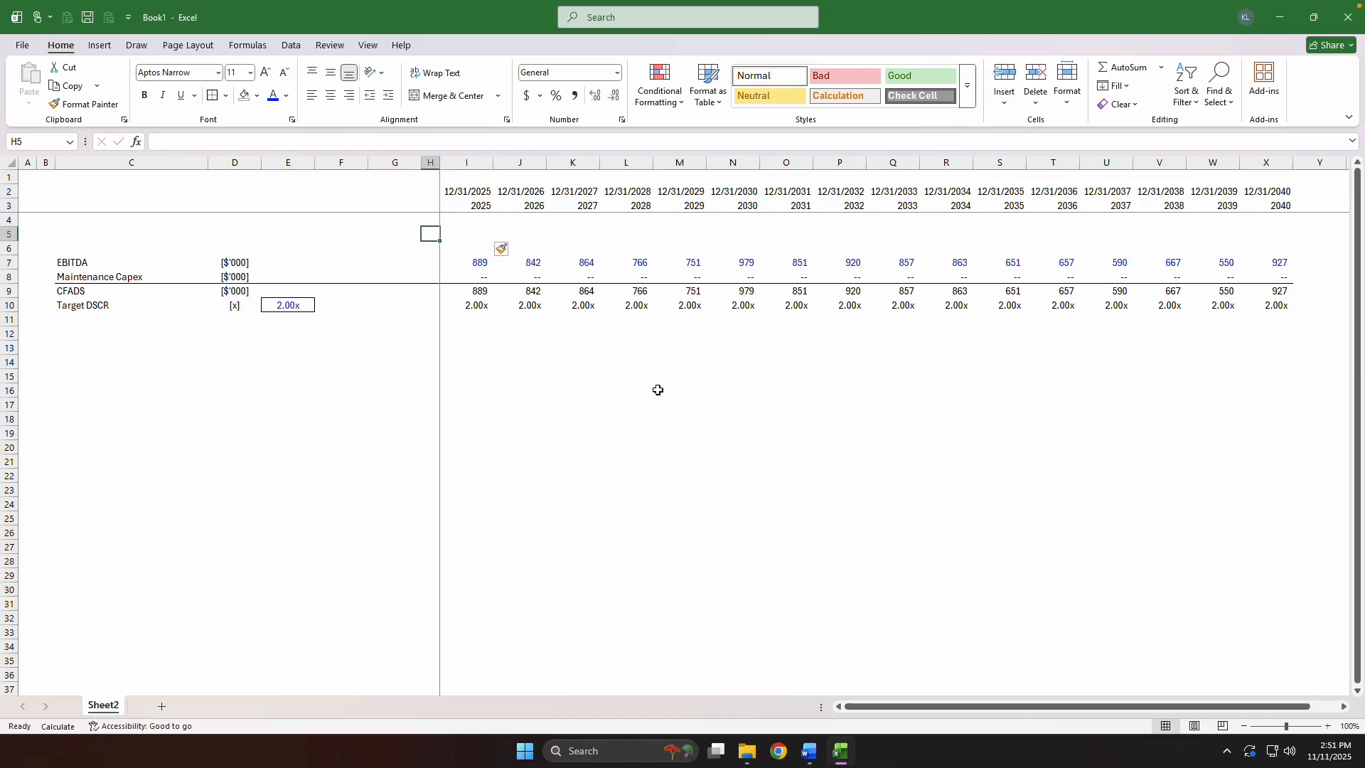
key("ctrl+Left")
key("Right")
key("Right")
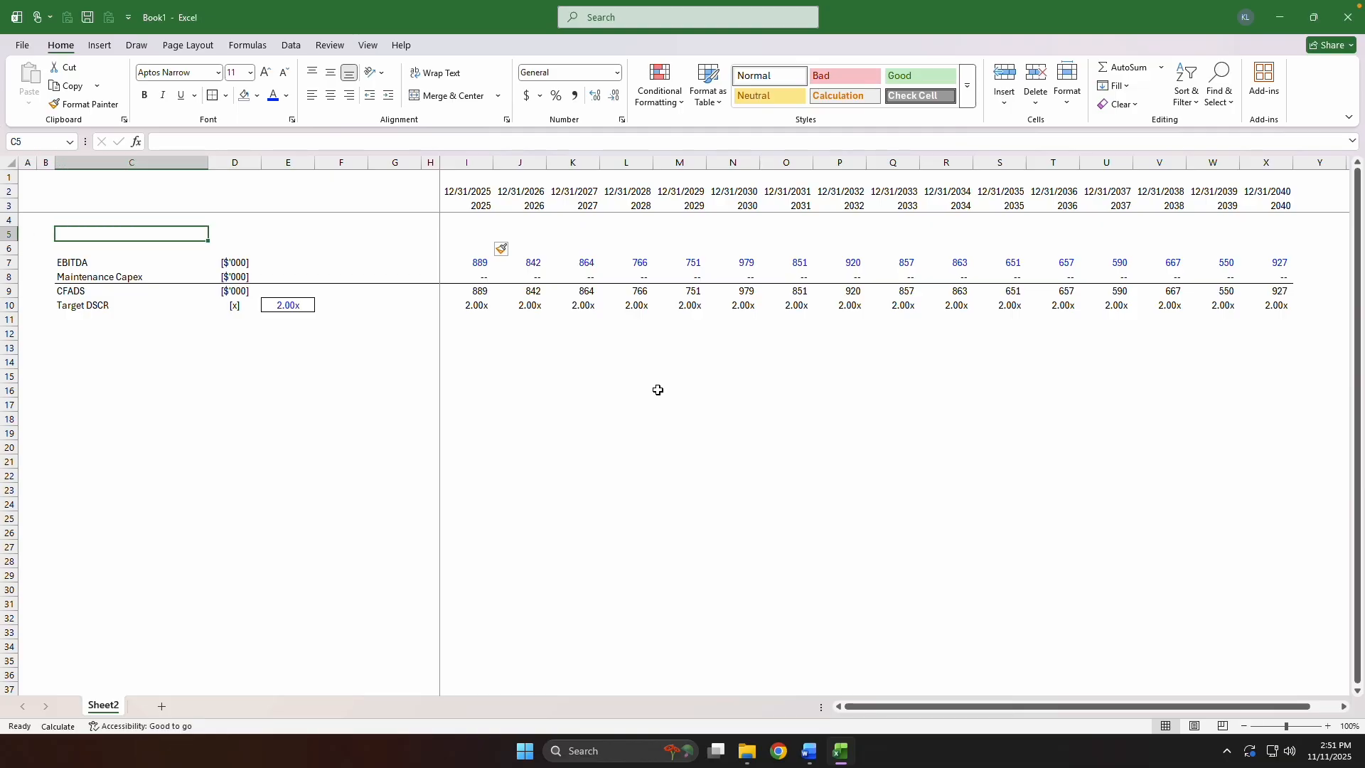
type("De")
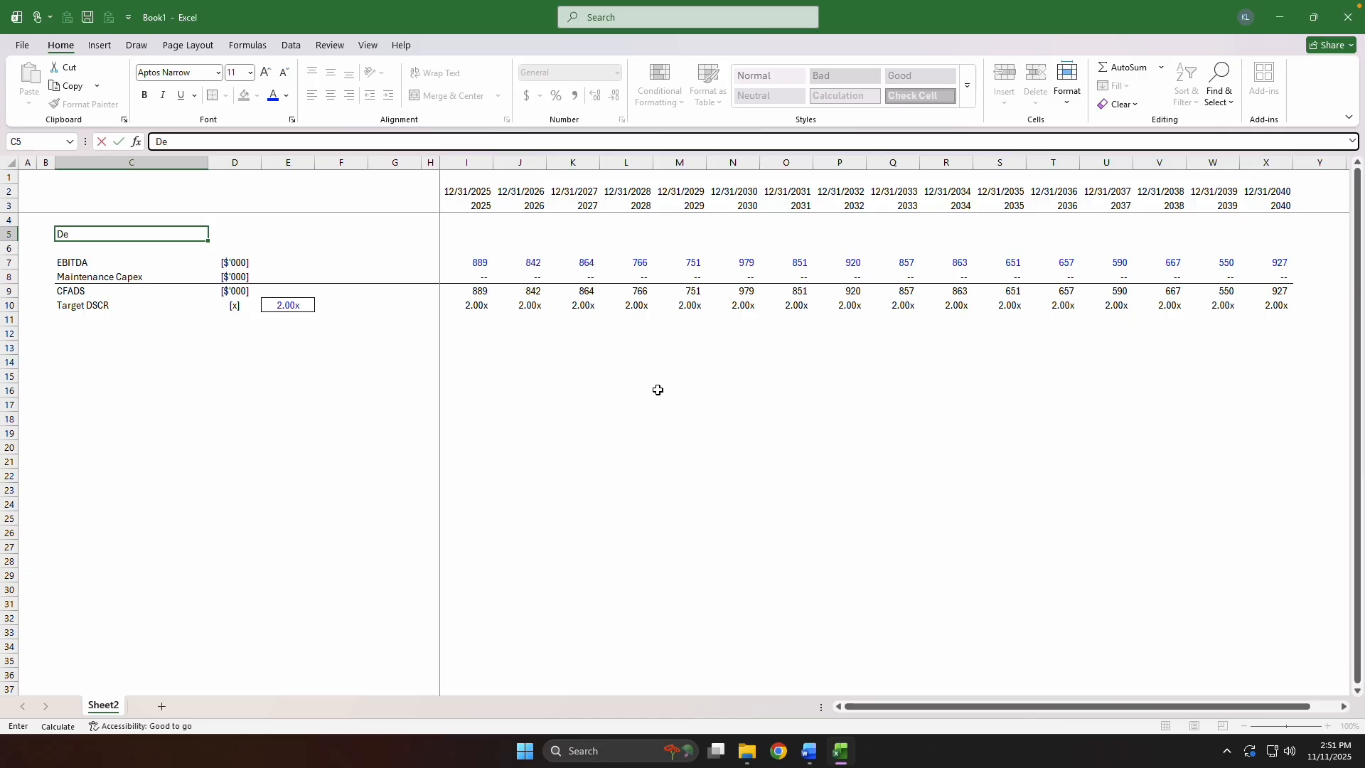
type("bt Issuance")
key("Tab")
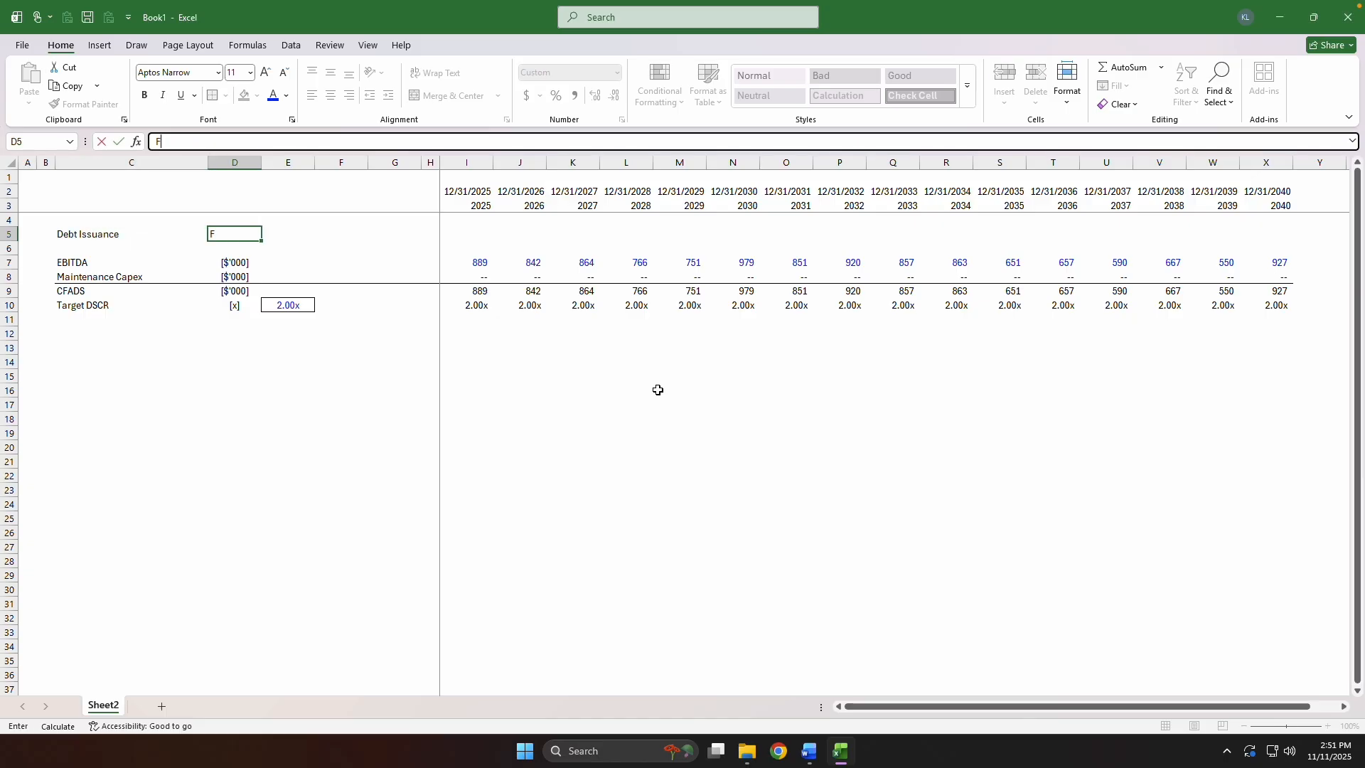
type("Flag")
key("ctrl+Return")
Insert a row below Debt Issuance and label it "Debt Term" with the unit Flag.
key("Down")
key("alt+h")
key("i")
key("r")
key("Left")
type("Deb")
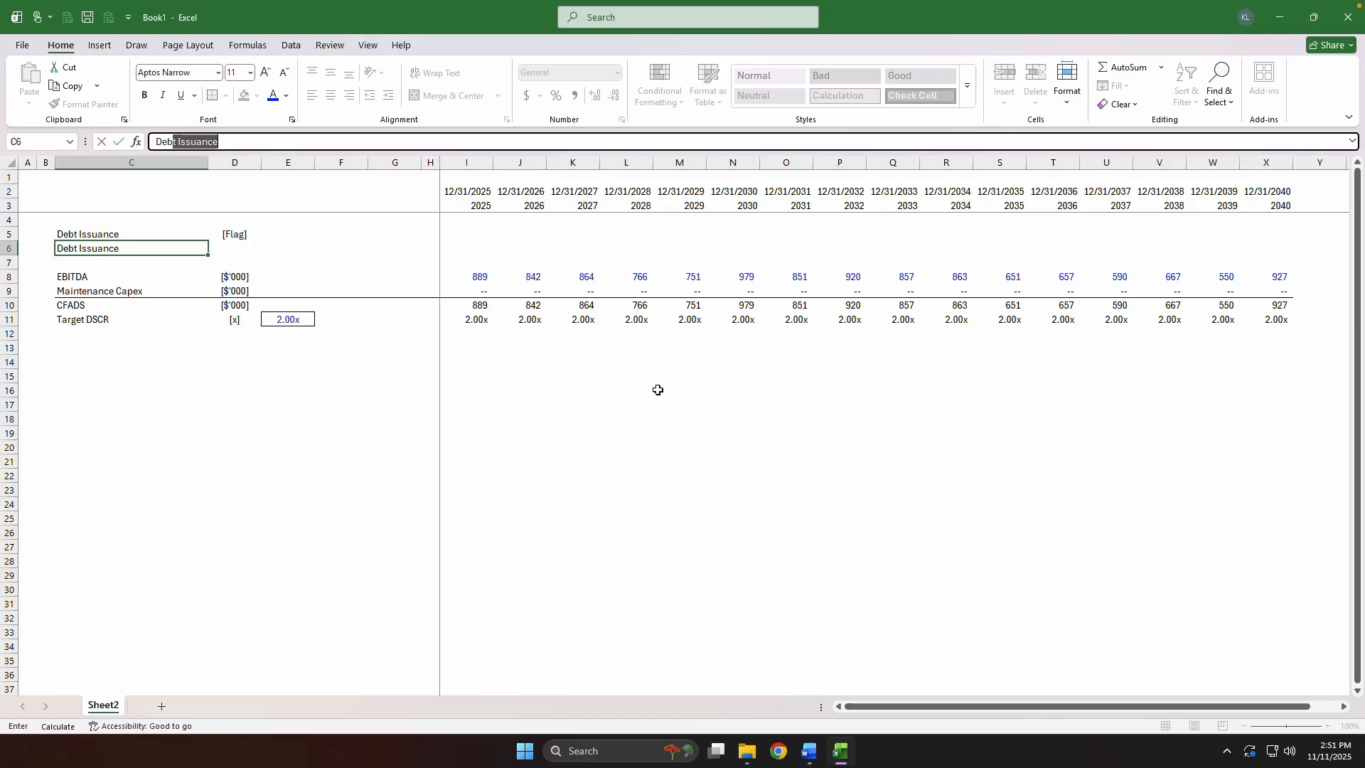
type("t Term")
key("Tab")
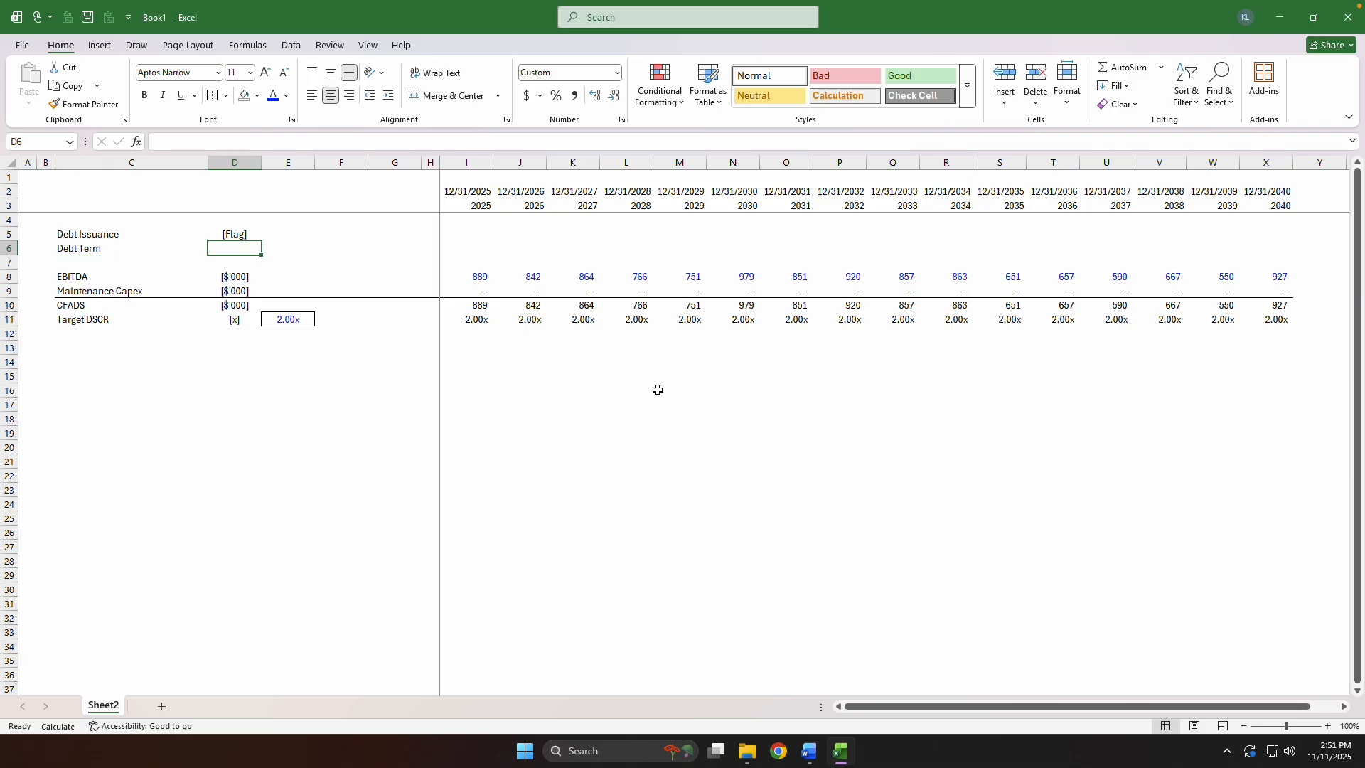
type("Flag")
key("Tab")
key("Tab")
Set the font colour of the first timeline date in I2 to the recently used blue for inputs.
key("Left")
key("Up")
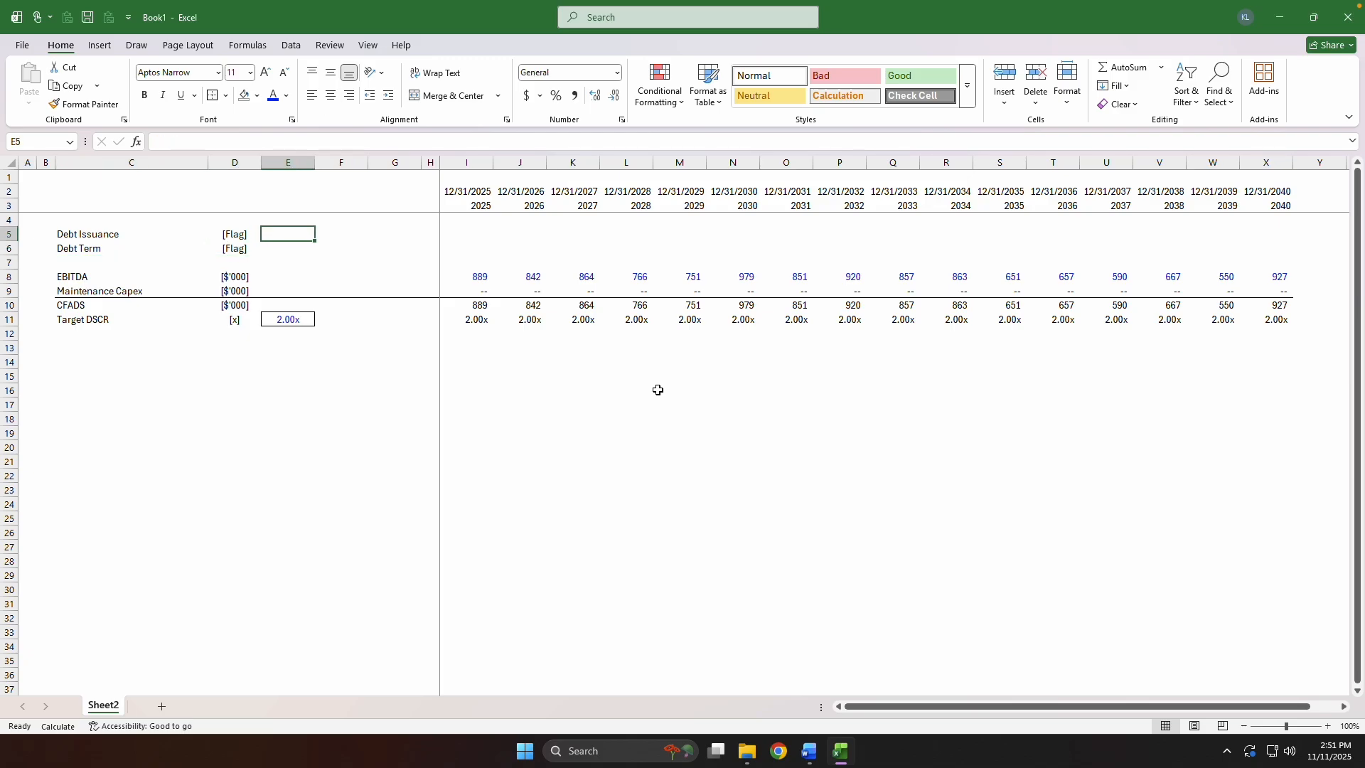
key("Right")
key("Right")
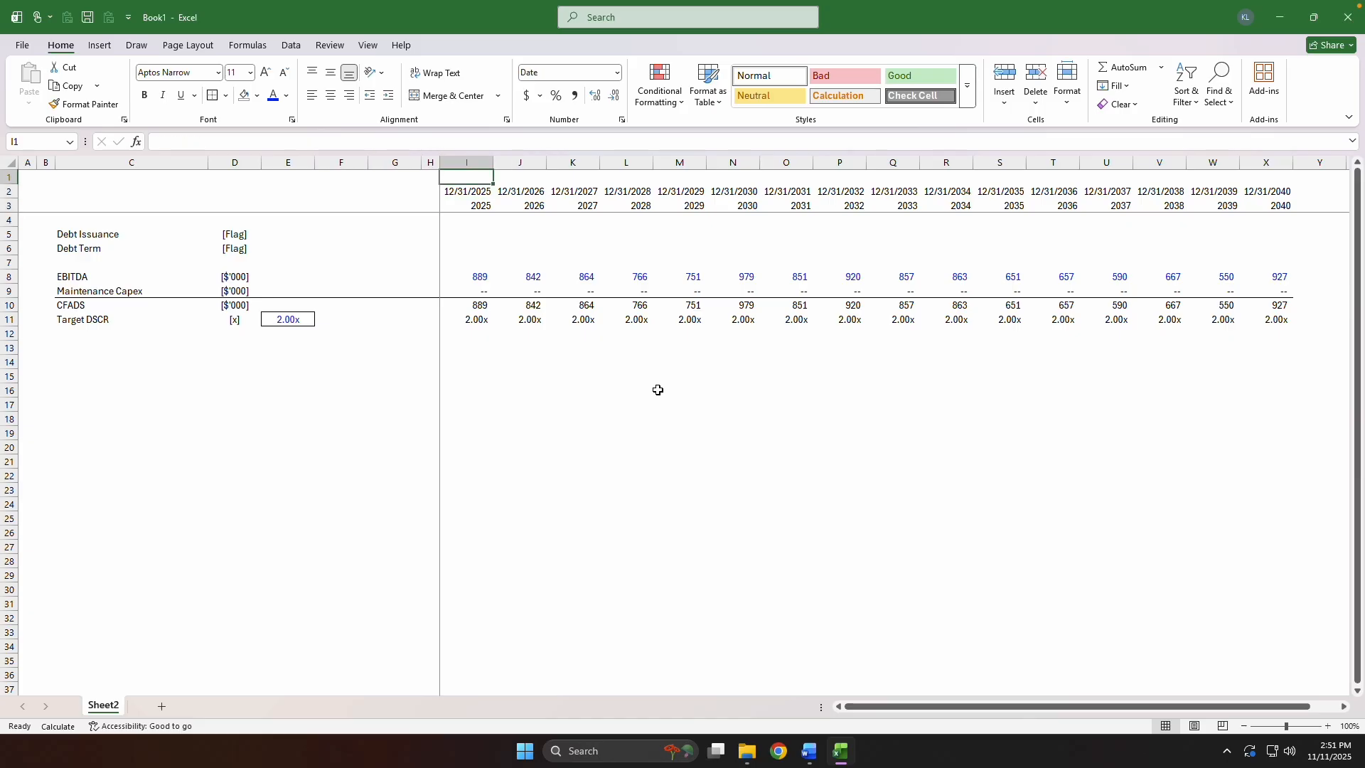
key("Up")
key("ctrl+1")
key("Escape")
key("alt")
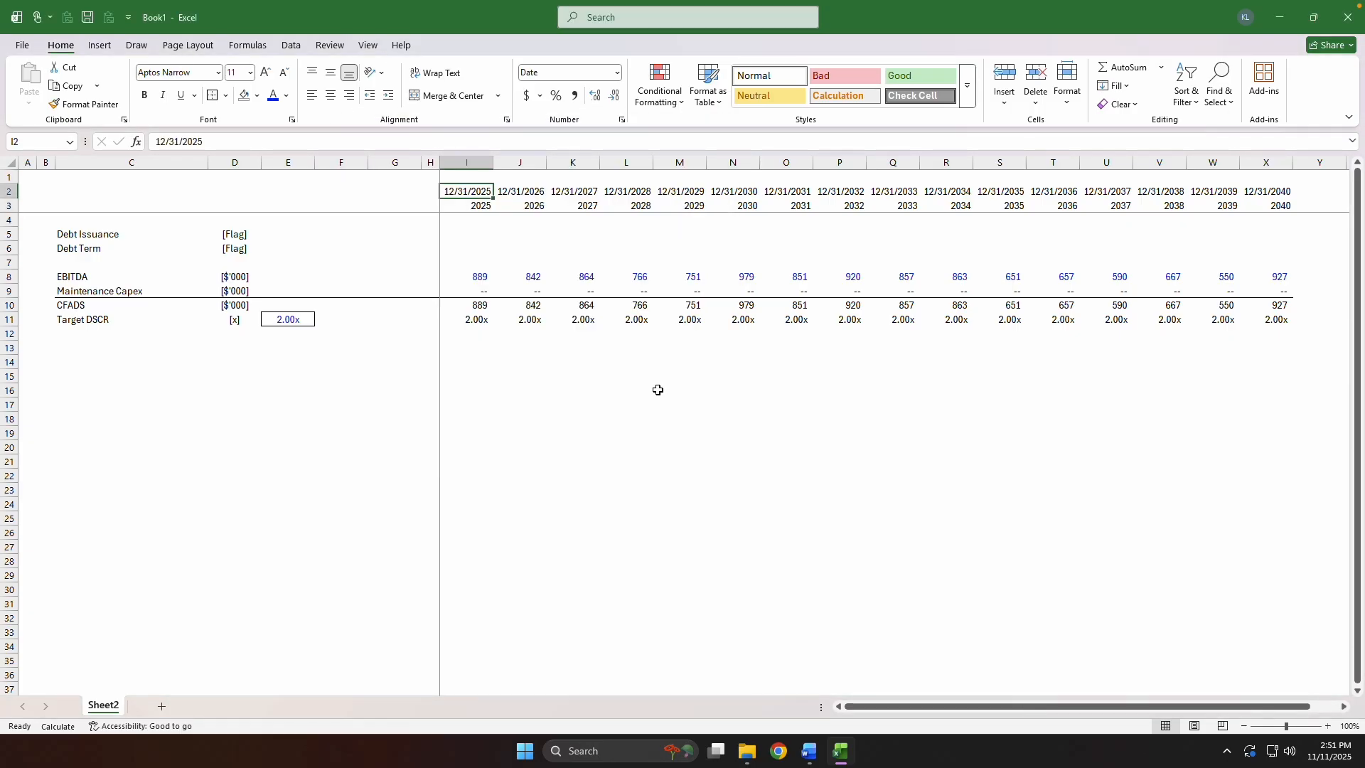
key("h")
key("f")
key("c")
key("Down")
key("Down")
key("Down")
key("Down")
Copy the blue 12/31/2025 date from I2 into E5 as the Debt Issuance date.
key("Down")
key("Down")
key("Down")
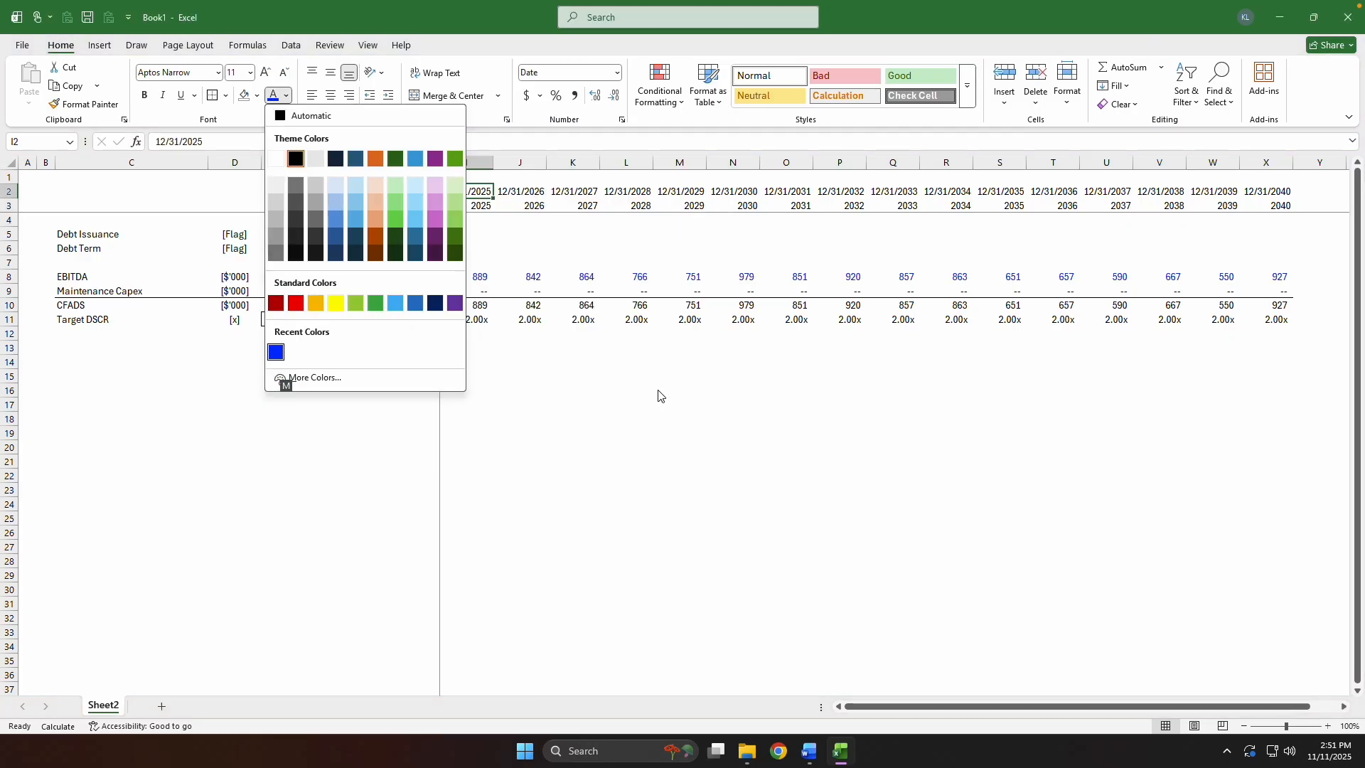
key("Return")
key("ctrl+c")
key("Left")
key("Left")
key("Down")
key("Down")
key("Left")
key("Left")
key("Down")
key("Down")
key("Up")
key("ctrl+v")
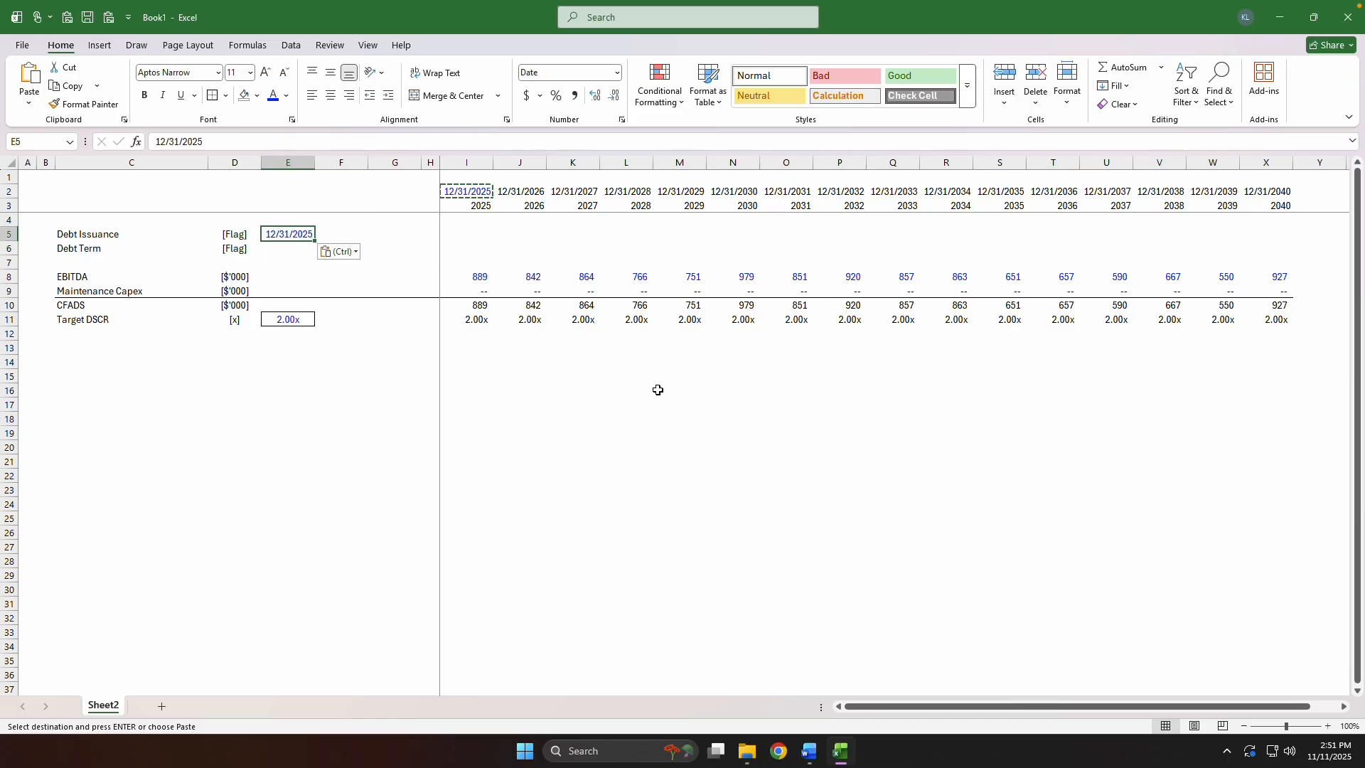
key("Escape")
Centre the Debt Issuance date in E5 and give the cell an outside border.
key("alt+h")
key("a")
key("c")
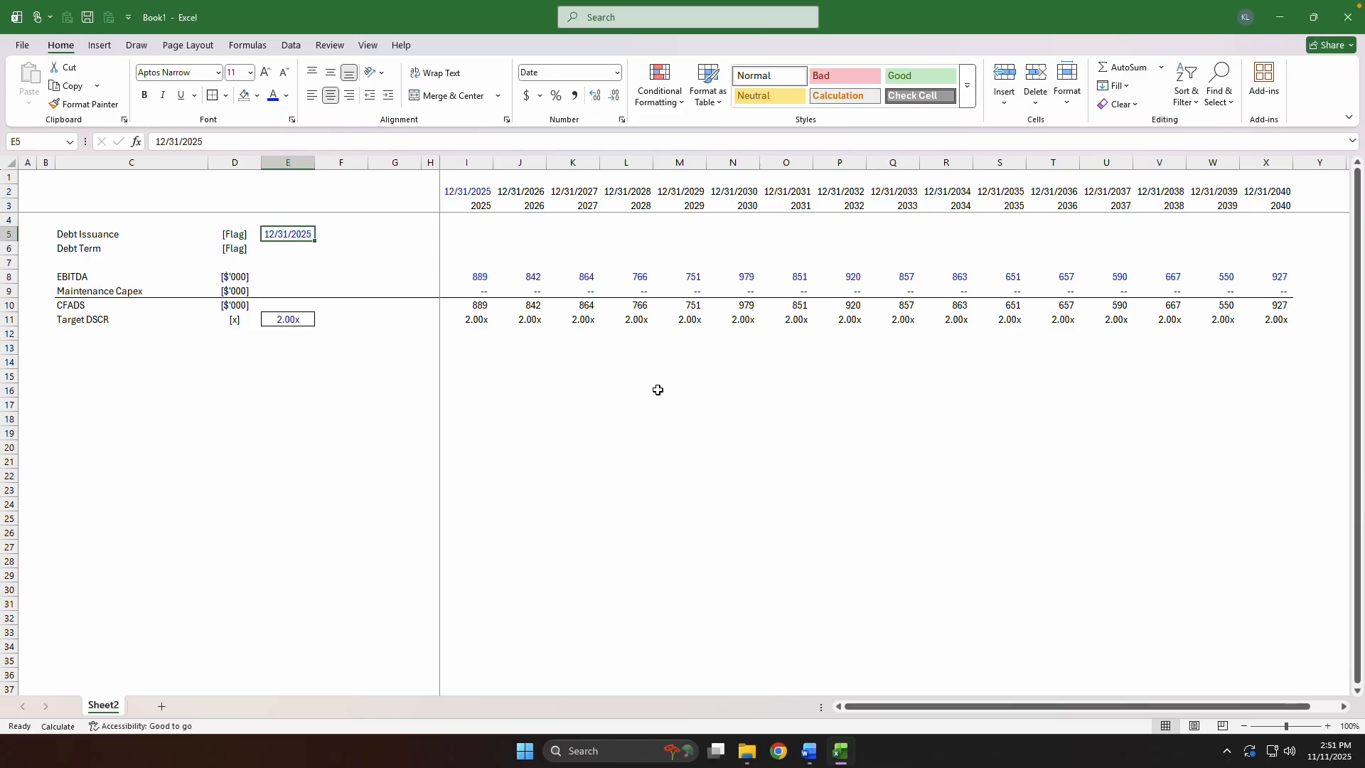
key("Down")
key("Up")
key("Right")
key("Right")
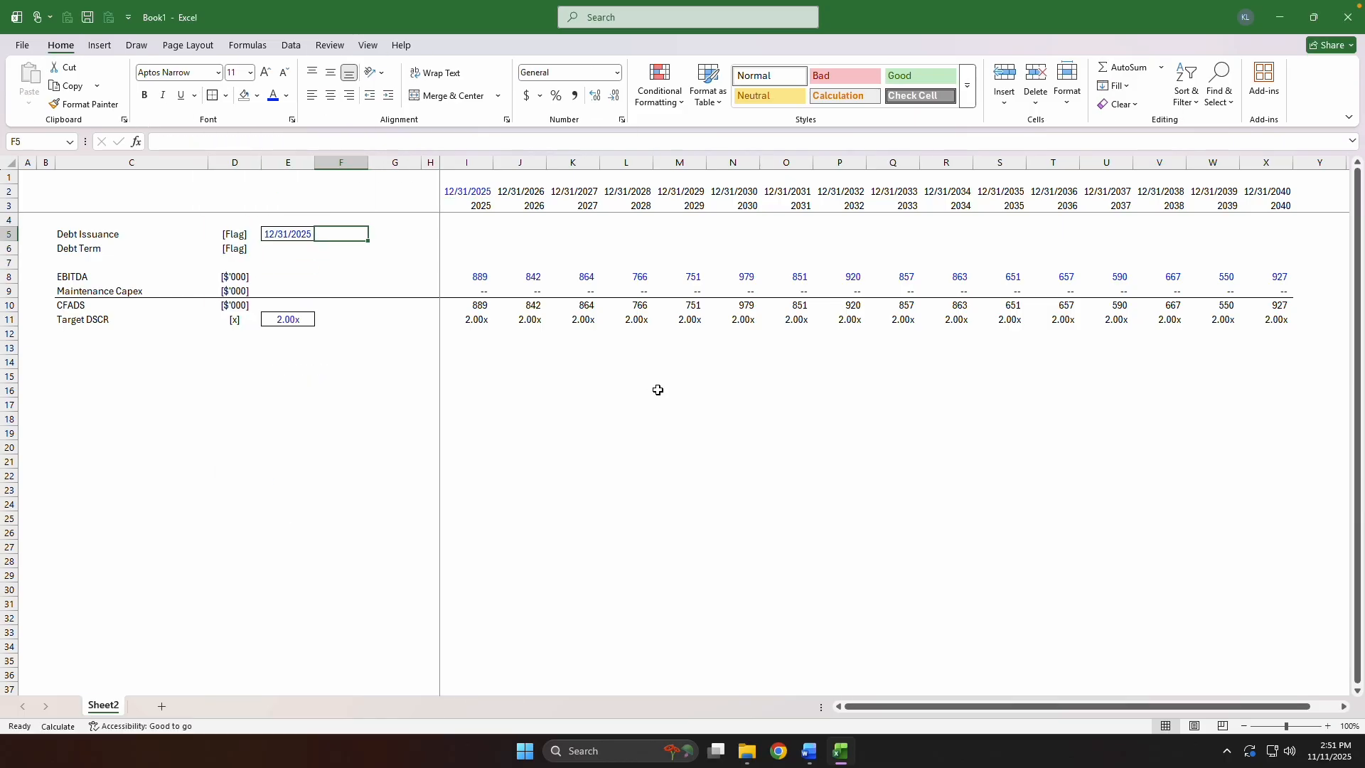
Fill the Debt Issuance date and its formatting down into the Debt Term cell E6.
key("Left")
key("Left")
key("Down")
key("Up")
key("Down")
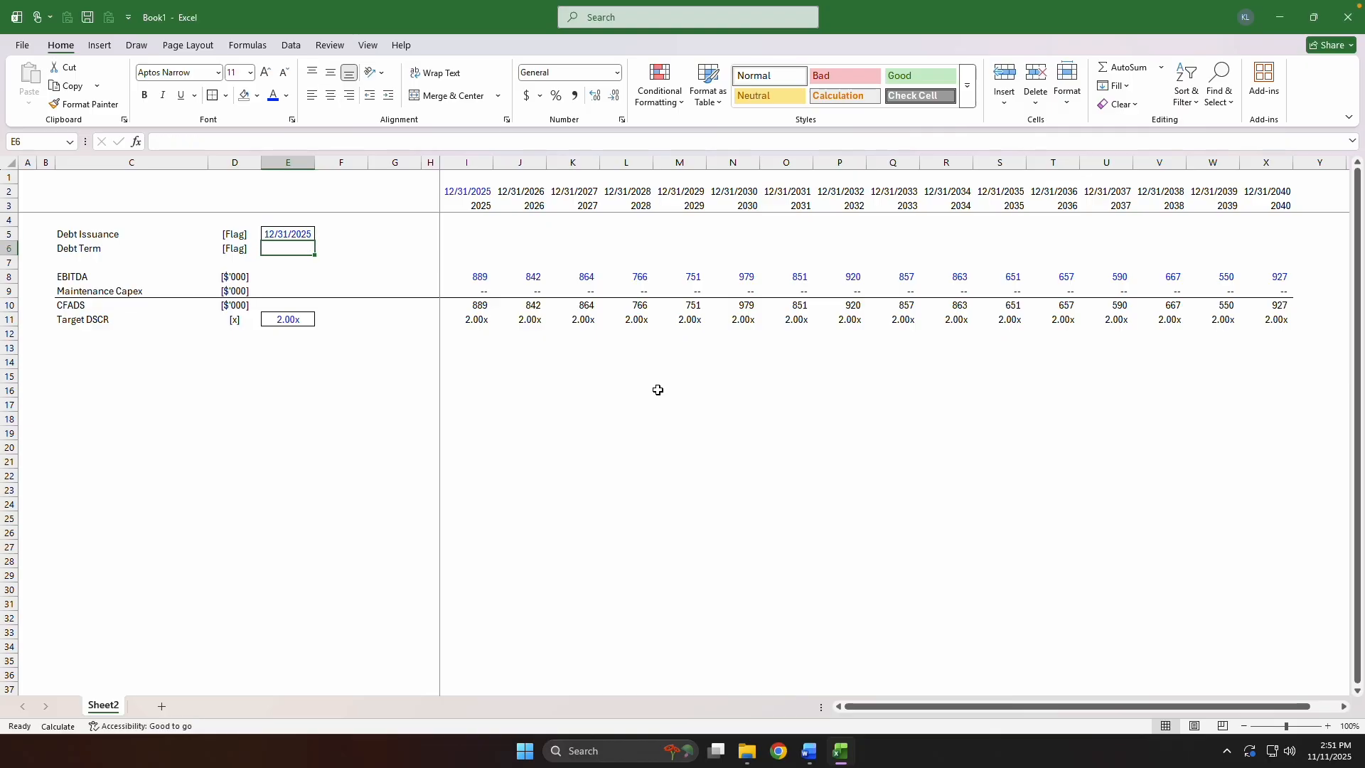
key("ctrl+d")
key("Up")
key("shift+Down")
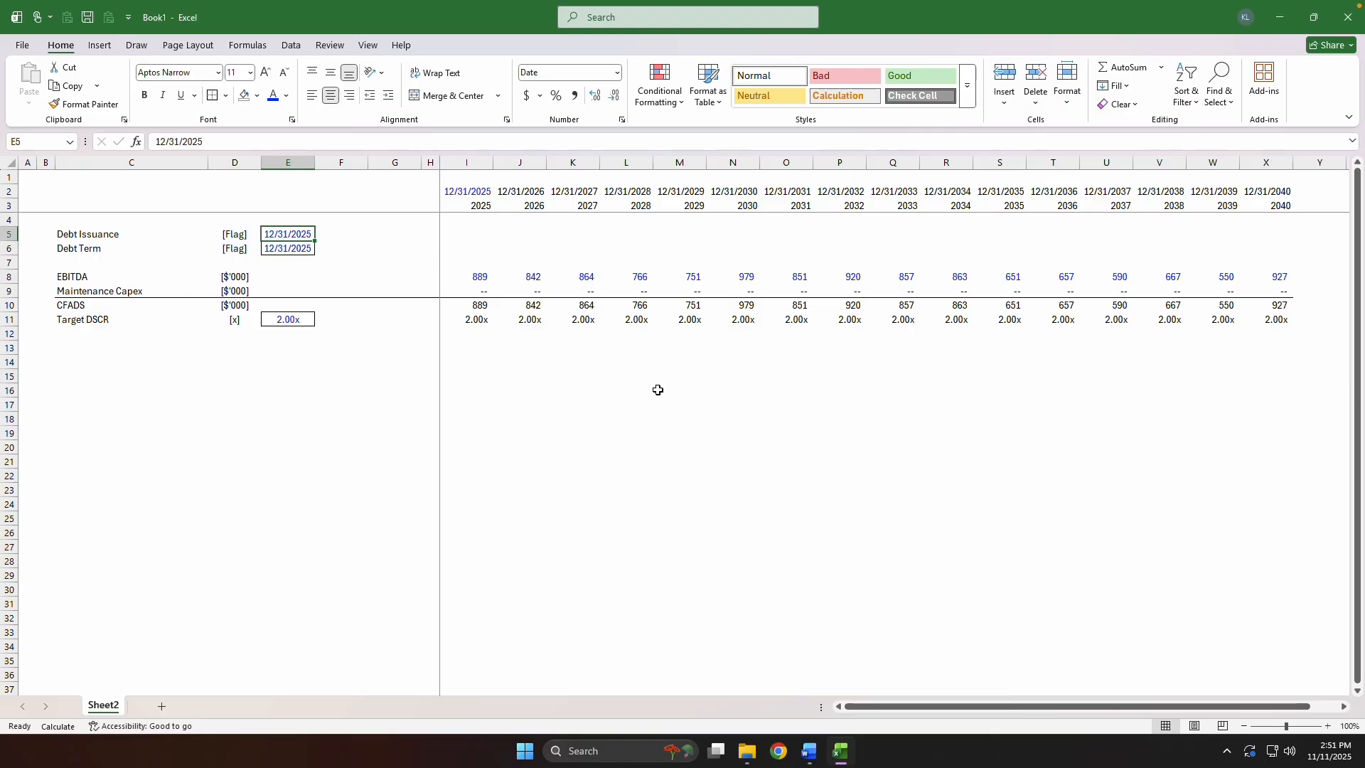
key("Right")
key("Right")
key("Right")
key("Right")
key("Up")
key("Up")
key("Up")
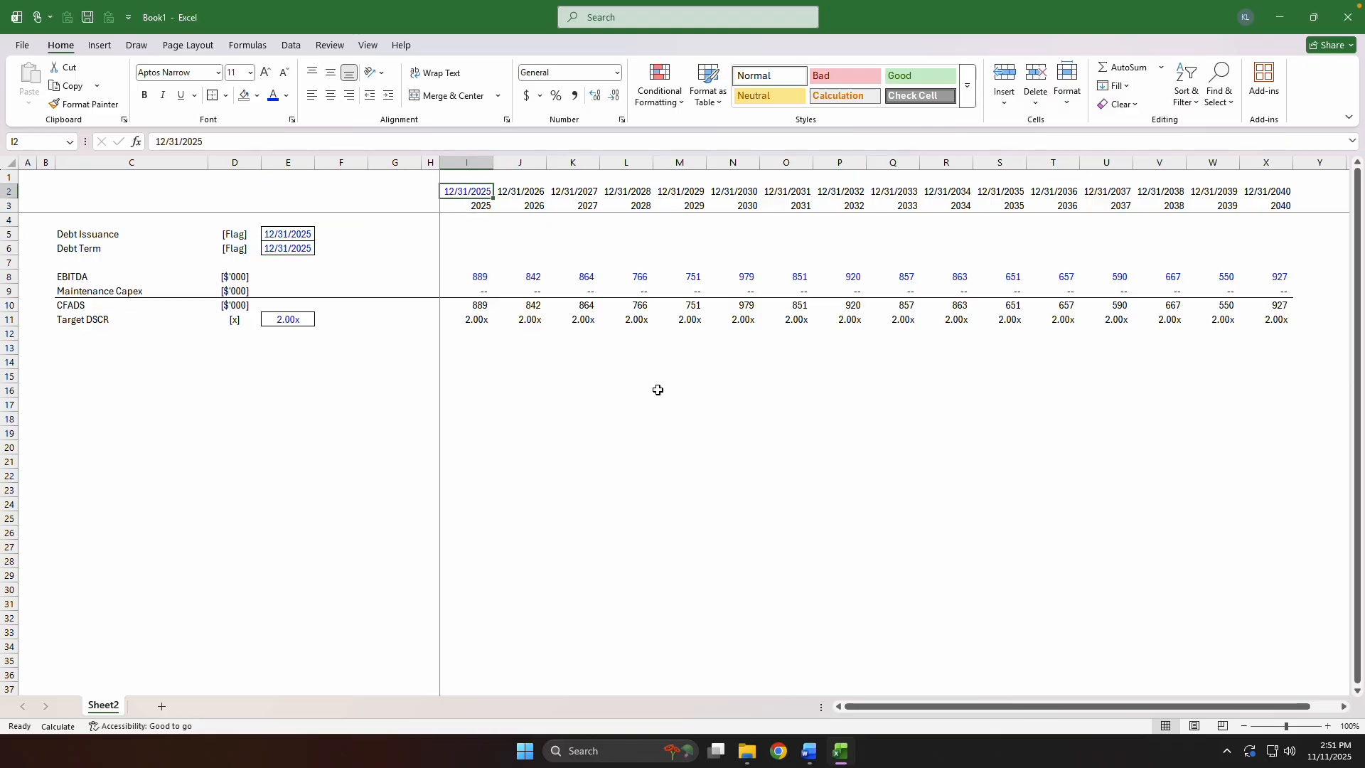
Link the Debt Term start date in E6 to the issuance date with =$E$5 and set its font to black.
key("Down")
key("Down")
key("Down")
key("Left")
key("Left")
key("Left")
key("Left")
key("Down")
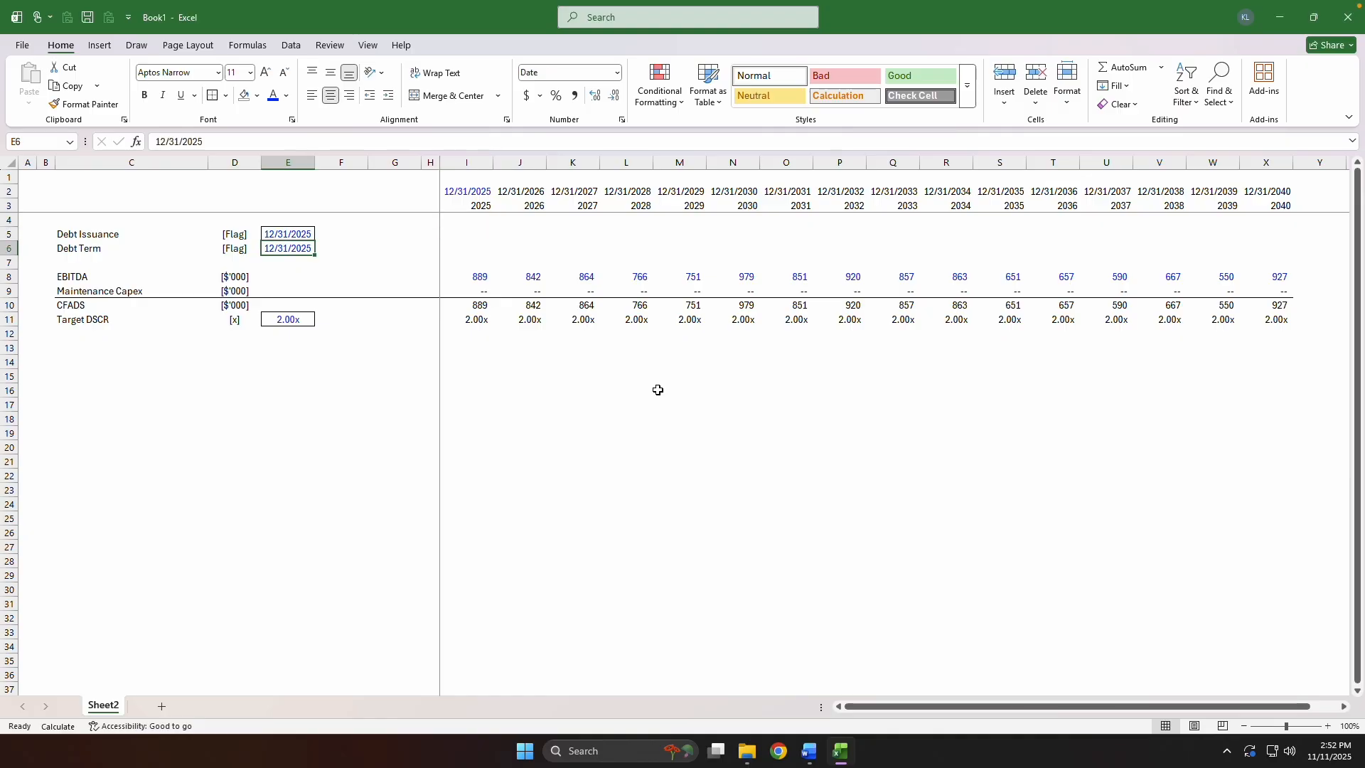
type("=")
key("Up")
key("F4")
key("ctrl+Return")
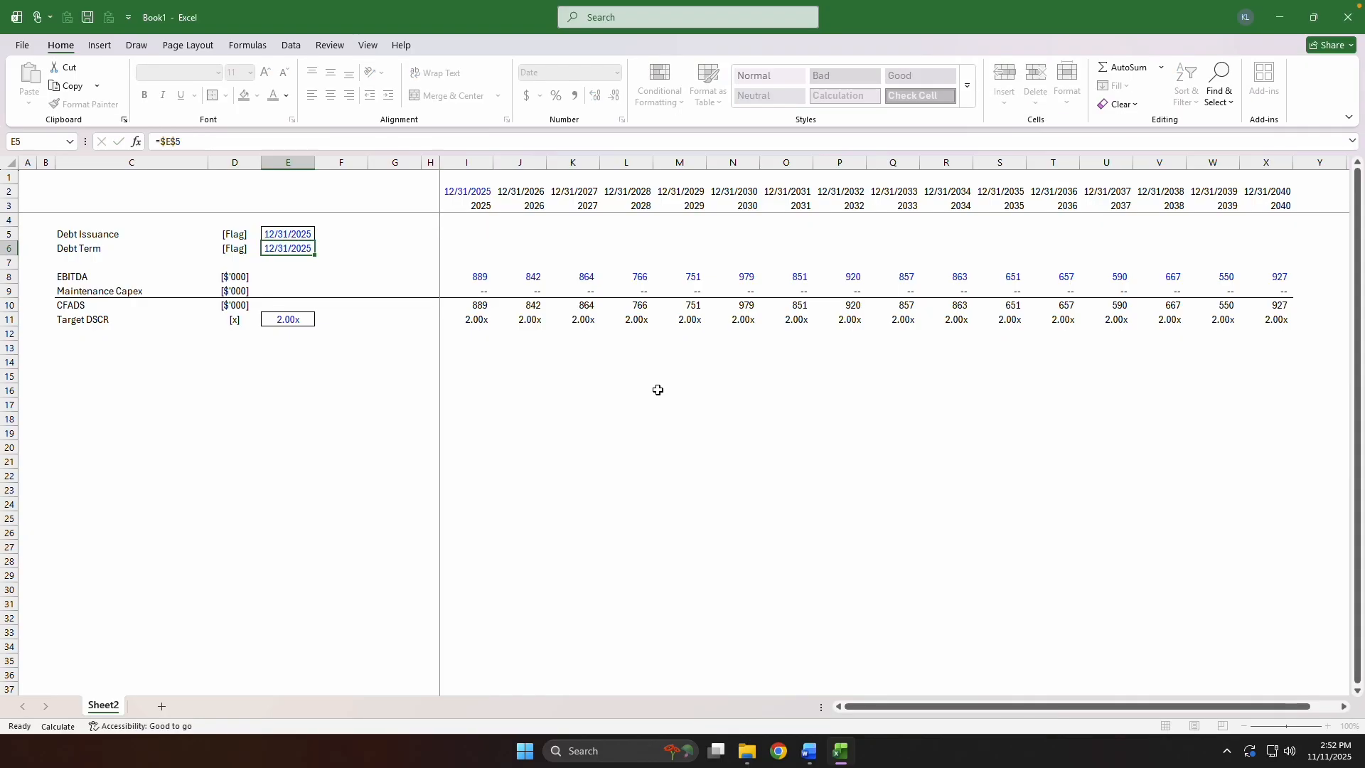
key("alt")
key("c")
key("Return")
Copy the Debt Term start date from E6 into G6 to carry over its date format, centring and border.
key("ctrl+c")
key("Right")
key("Right")
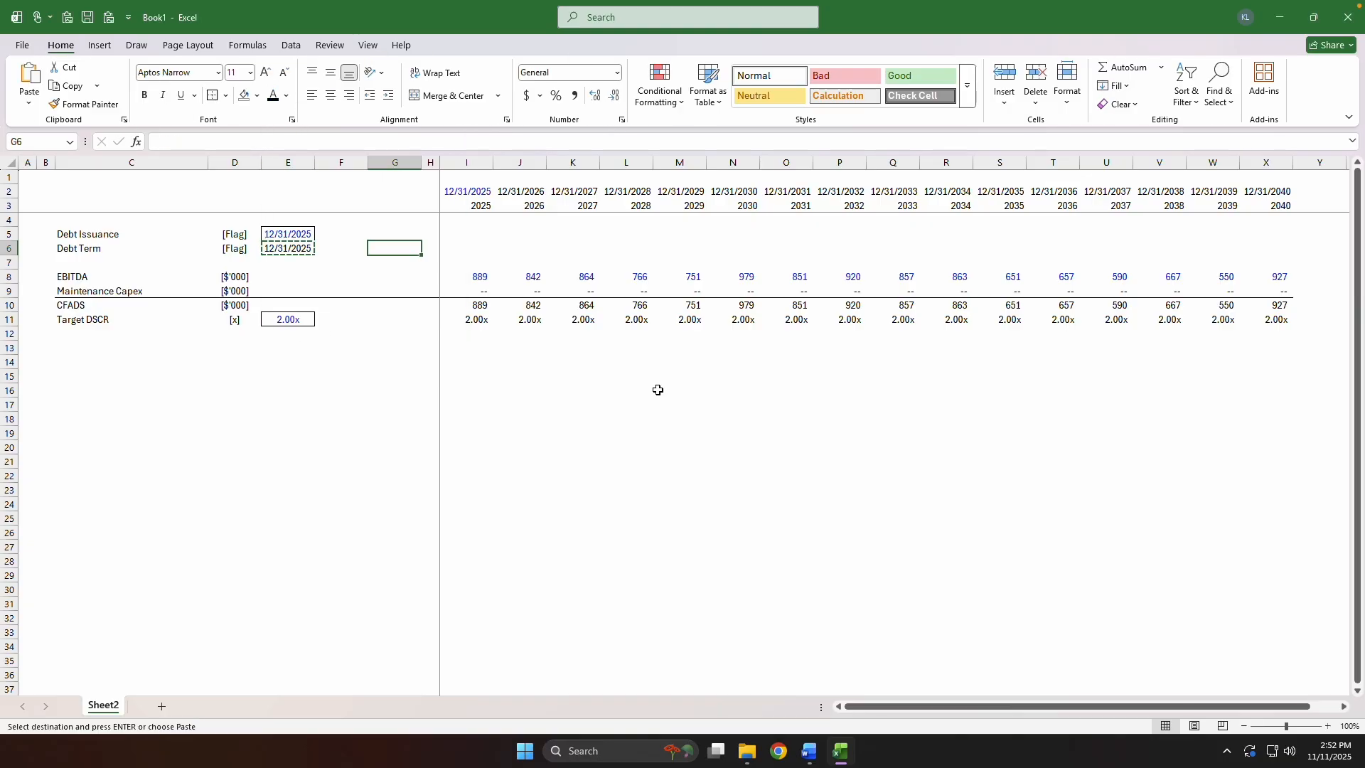
key("ctrl+v")
key("Escape")
key("Left")
key("Right")
Calculate the debt end date in G6 with the formula =EOMONTH(E6,12*F6).
type("=eomonth")
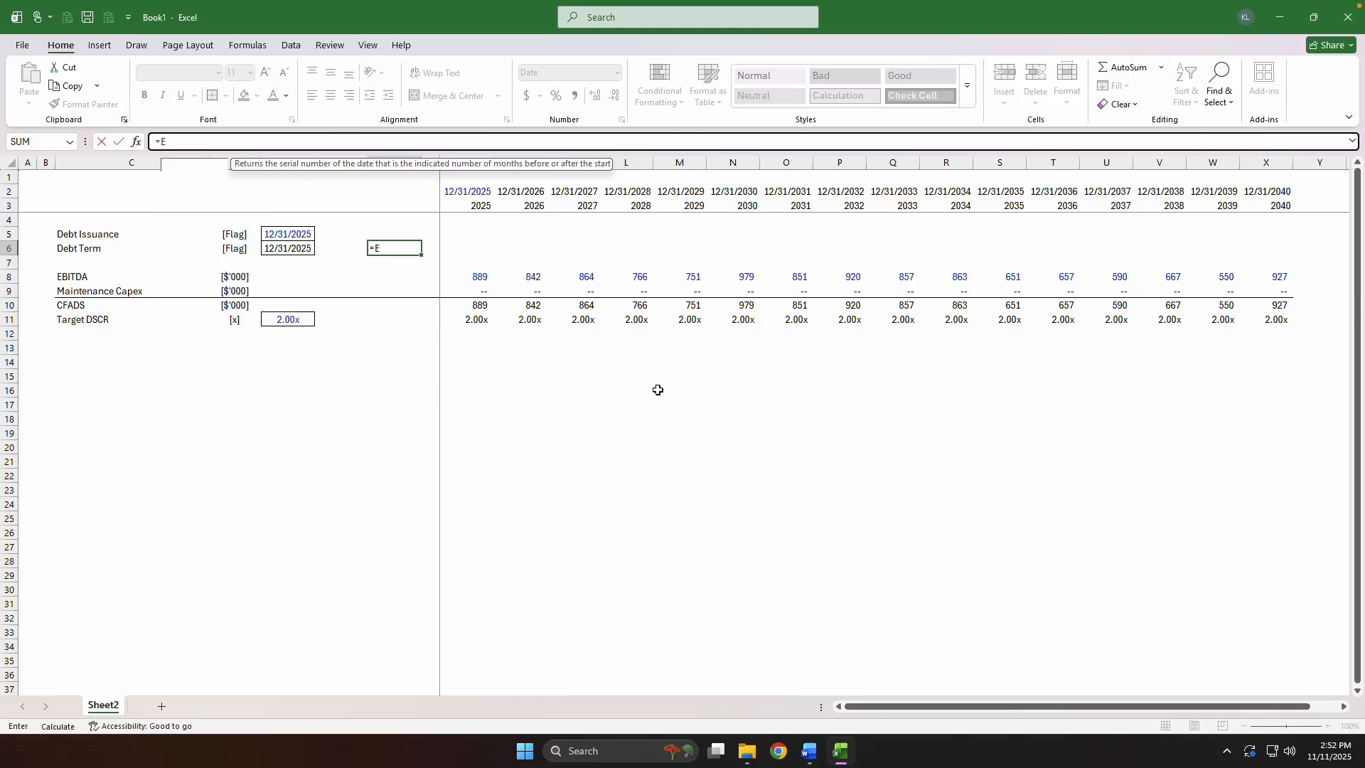
key("Tab")
key("Left")
key("Left")
type(",12*")
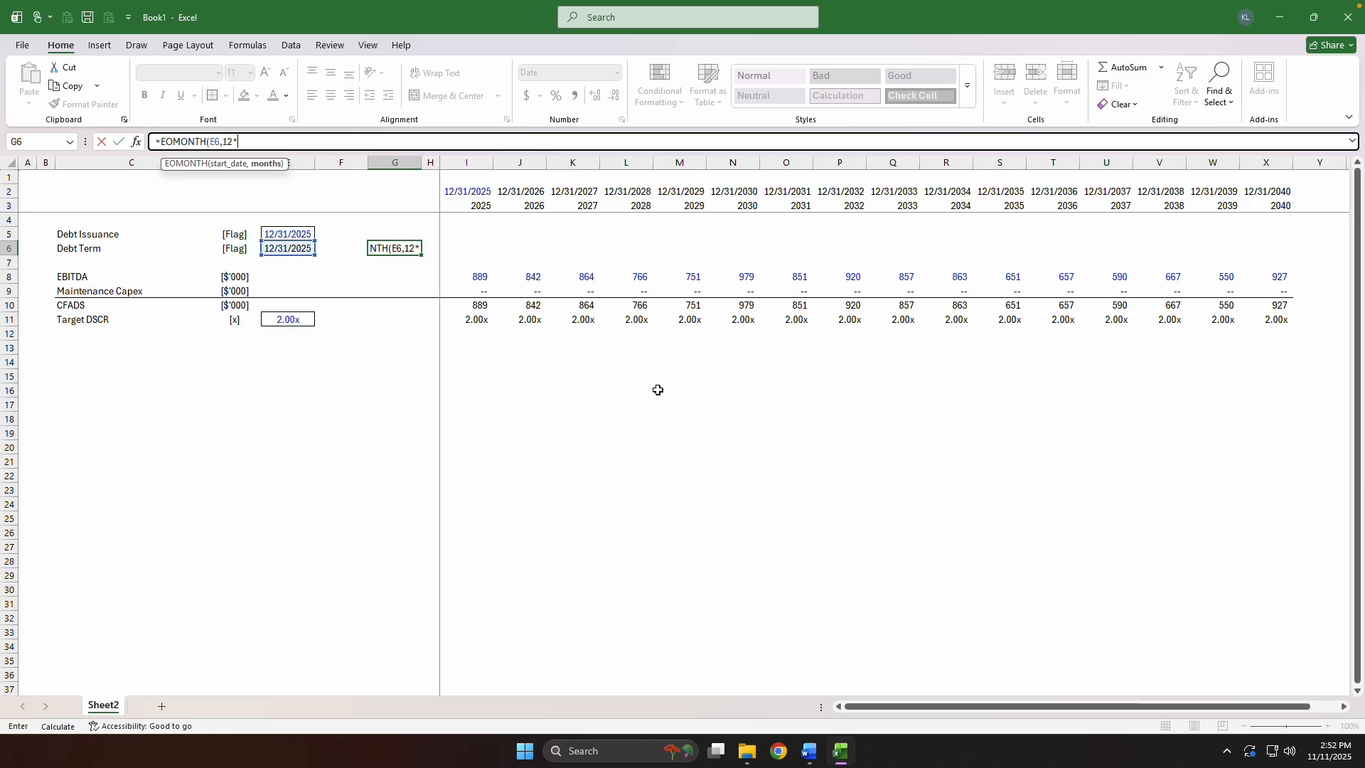
key("Left")
type(")")
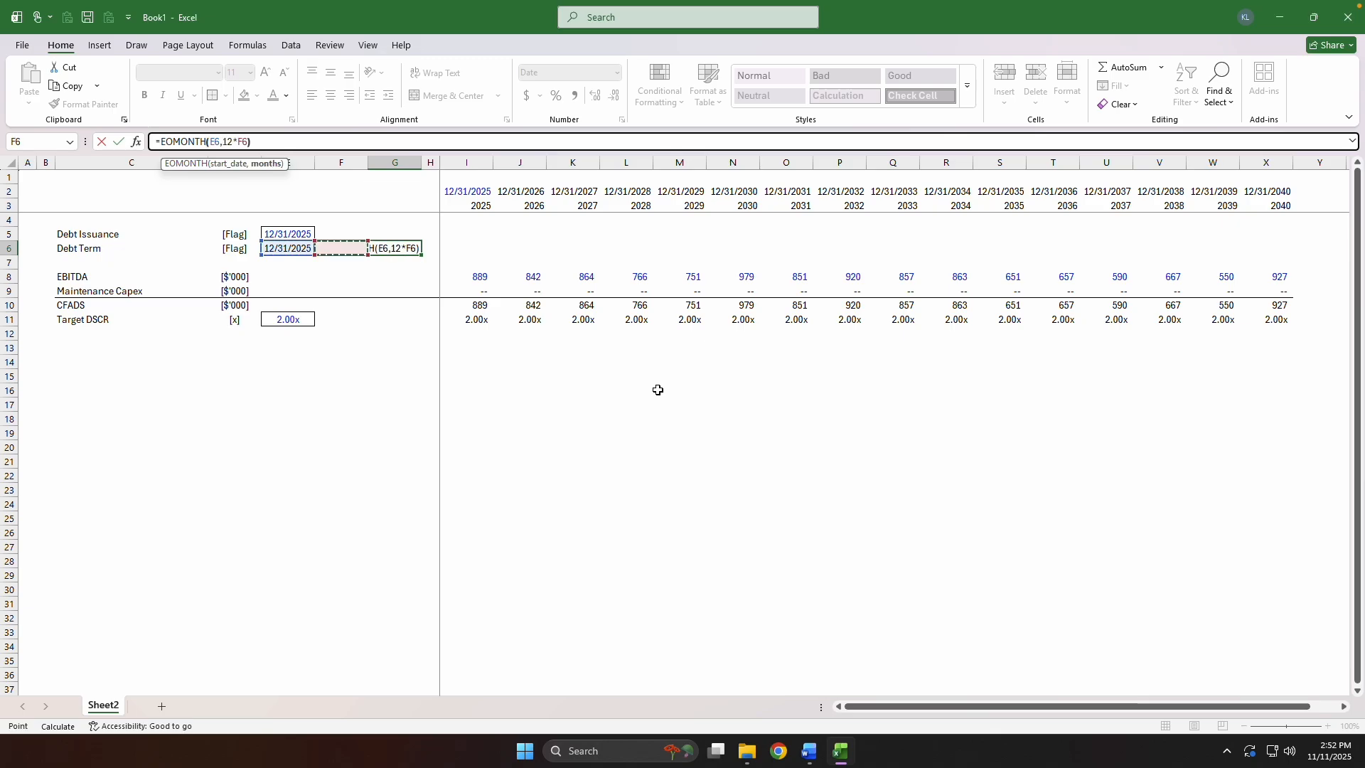
Enter a debt term of 10 in F6 and apply a custom thousands-separator number format with negatives in parentheses.
key("shift+Tab")
type("10")
key("ctrl+Return")
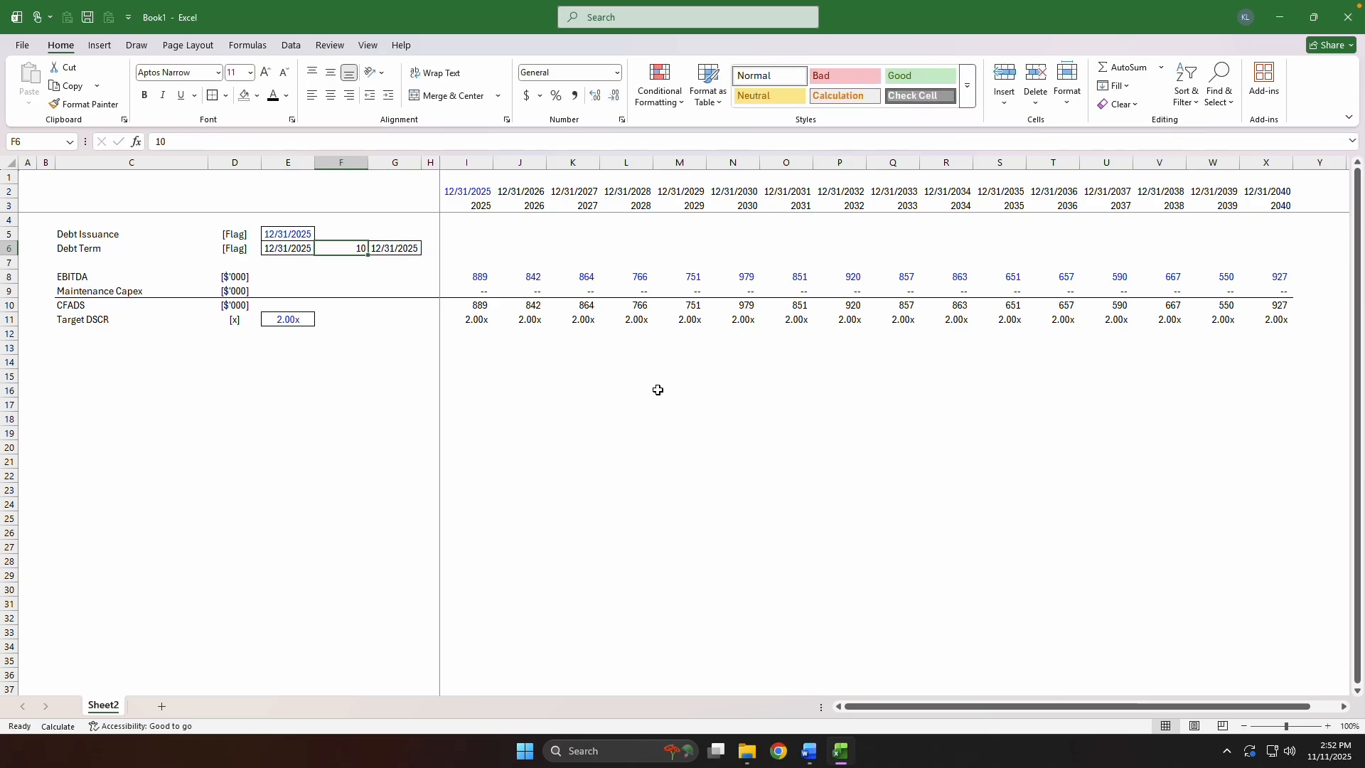
key("ctrl+1")
key("End")
key("Tab")
type("#,")
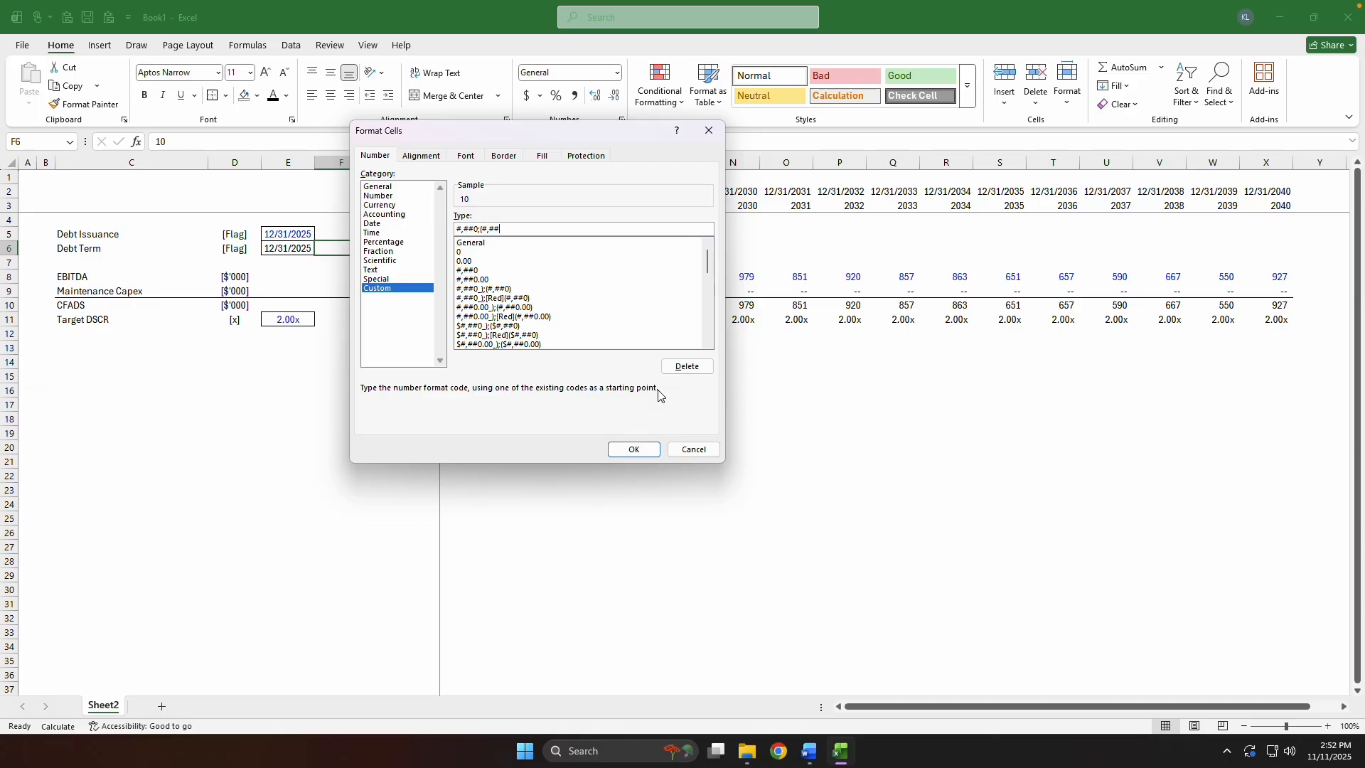
key("Return")
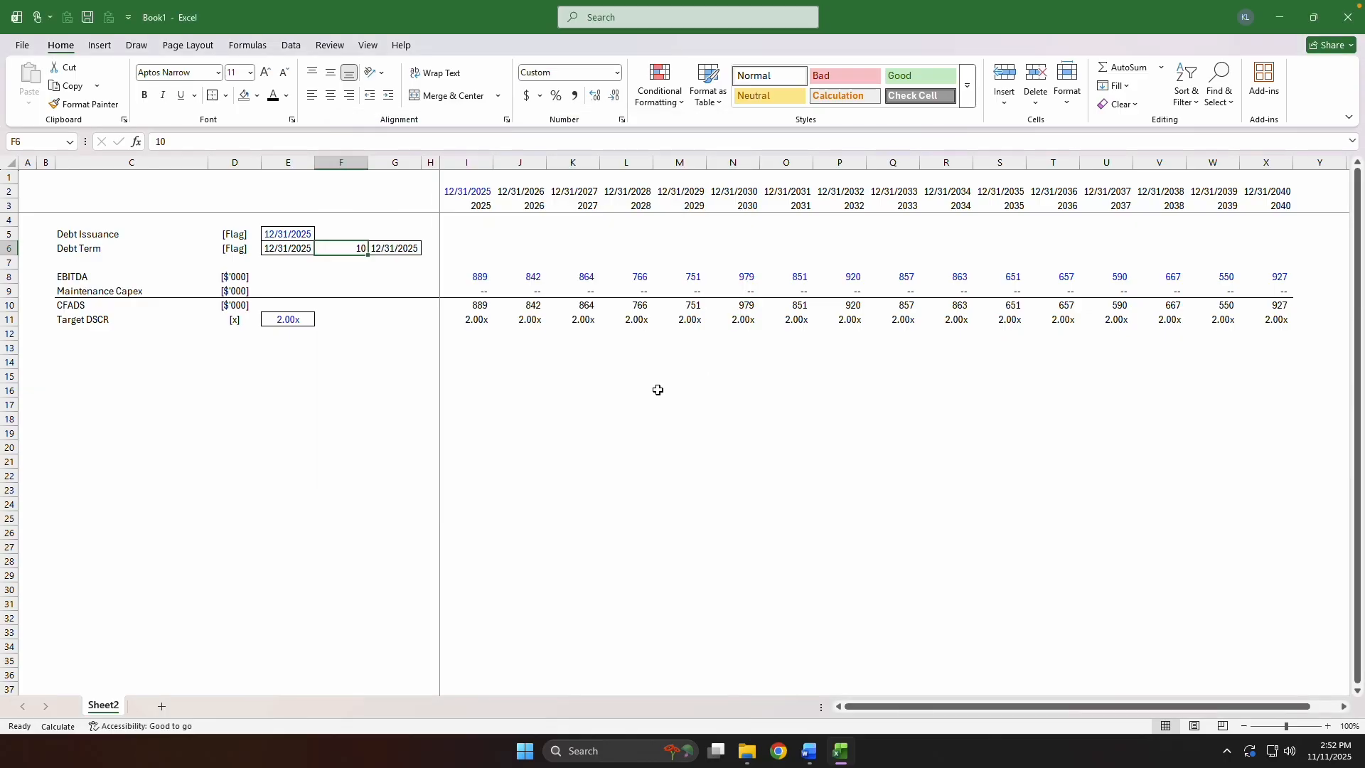
Centre the debt term in F6 and give the cell an outside border.
key("alt+h")
key("a")
key("c")
key("alt+h")
key("b")
key("s")
Re-enter the EOMONTH formula in G6 unchanged to recalculate the debt end date.
key("Right")
key("F2")
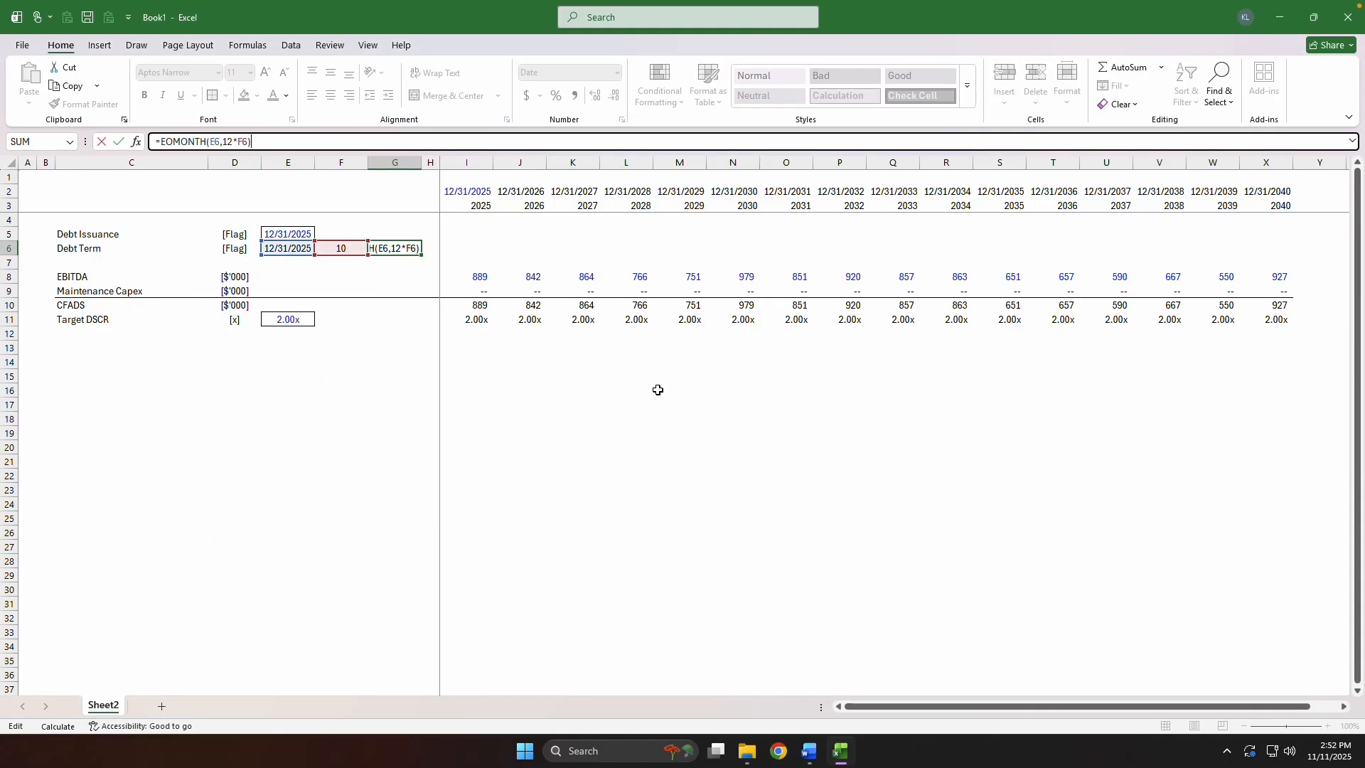
key("ctrl+Return")
Start the 2025 Debt Issuance flag formula in I5 with =1*(.
key("Right")
key("Right")
key("Up")
type("=")
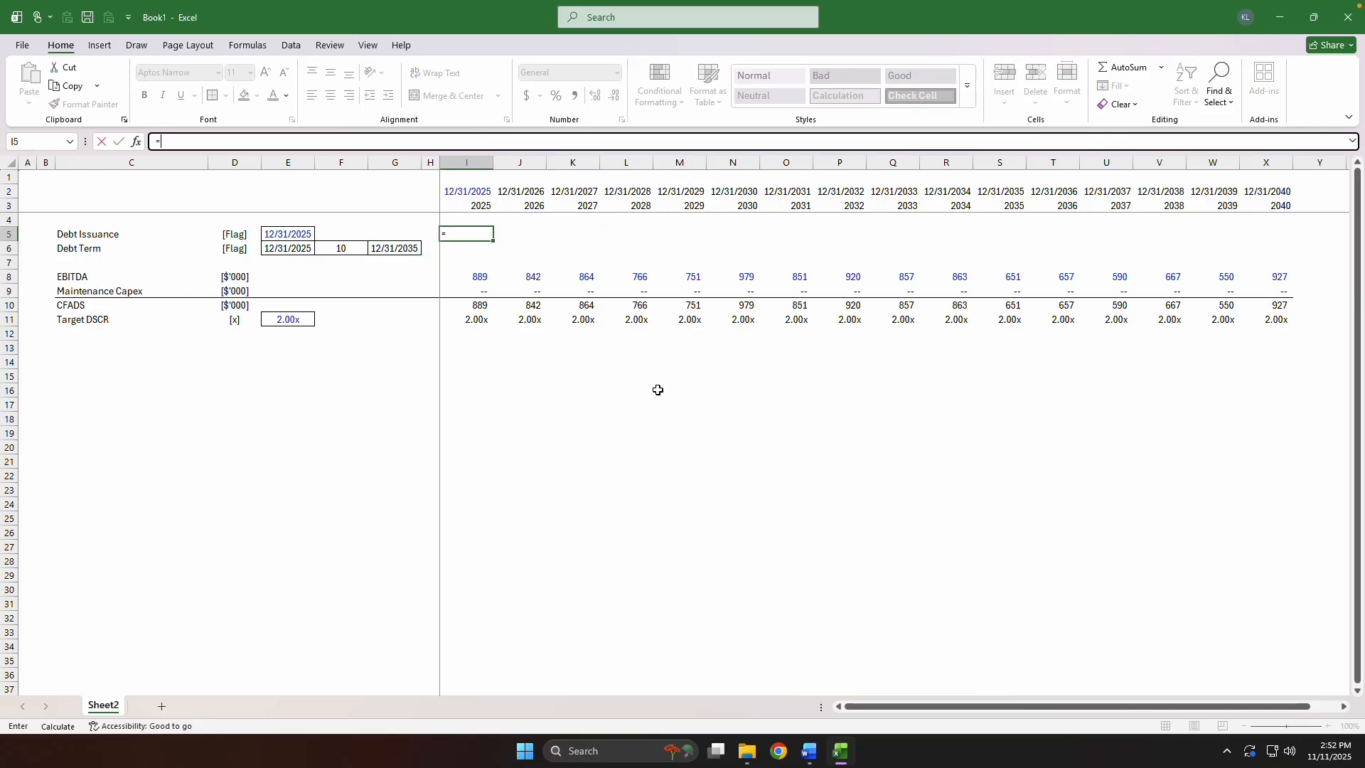
type("1*(")
key("Left")
key("Left")
key("Left")
key("Left")
key("F4")
key("F4")
key("F4")
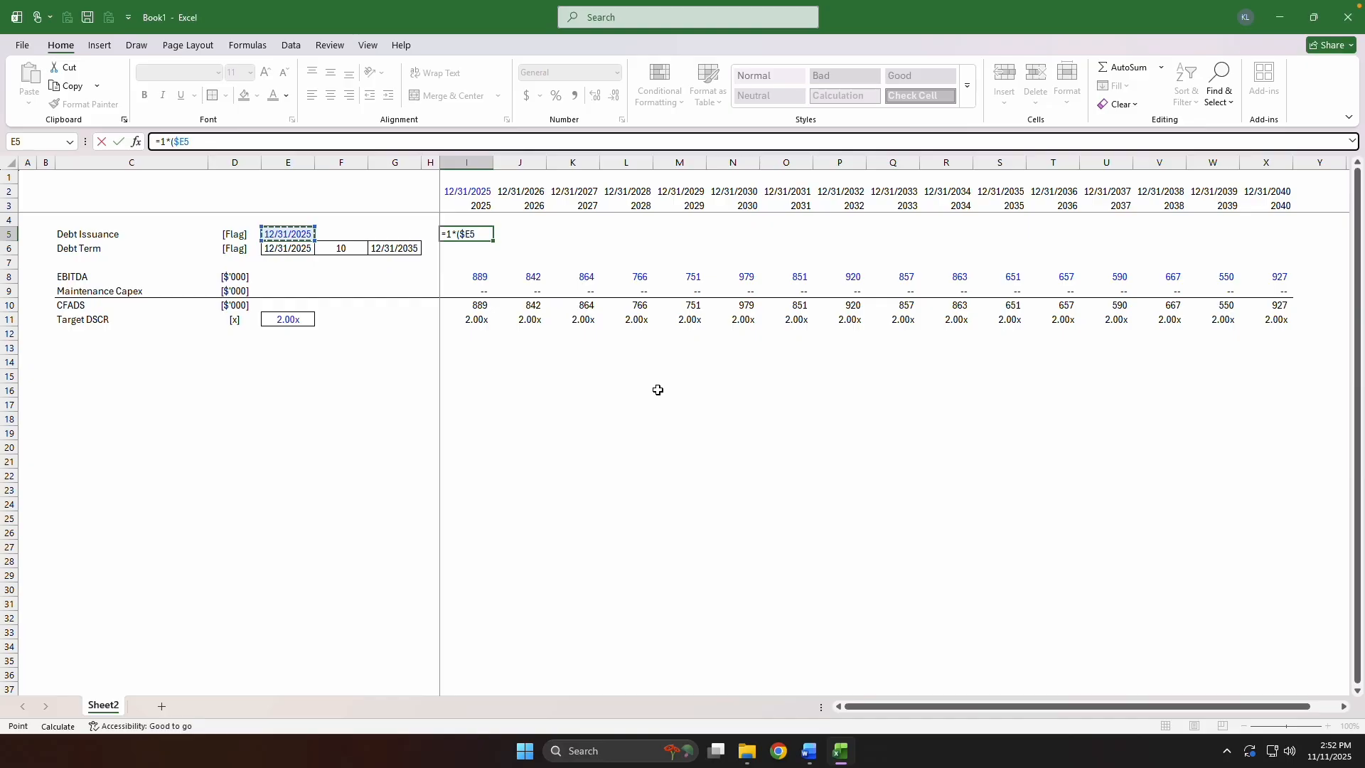
type("=")
key("BackSpace")
key("BackSpace")
key("BackSpace")
key("BackSpace")
key("BackSpace")
key("BackSpace")
type("*(")
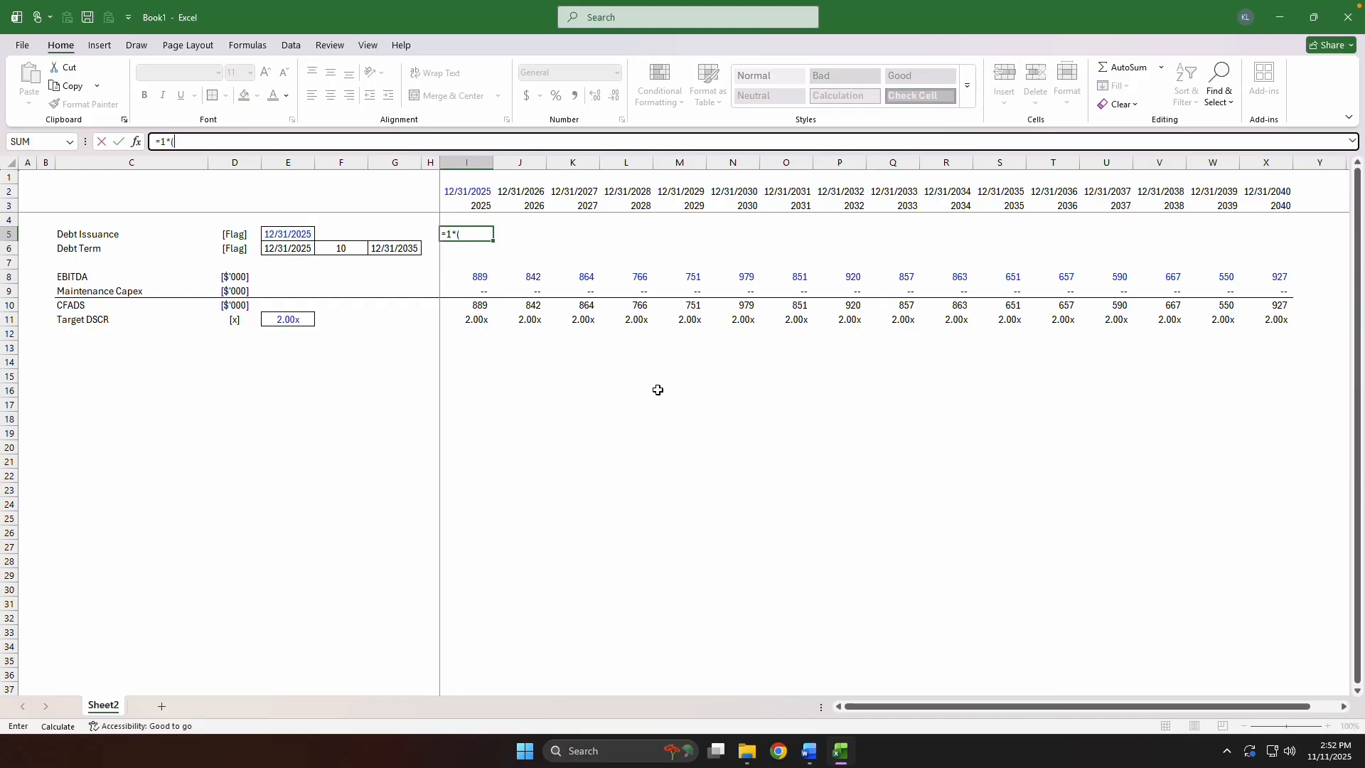
Complete the flag formula in I5 as =1*(I$2=$E5), comparing the row-locked timeline date with the column-locked issuance date.
key("Up")
key("Up")
key("Up")
key("F4")
key("F4")
type("=")
key("Left")
key("Left")
key("Left")
key("Left")
key("F4")
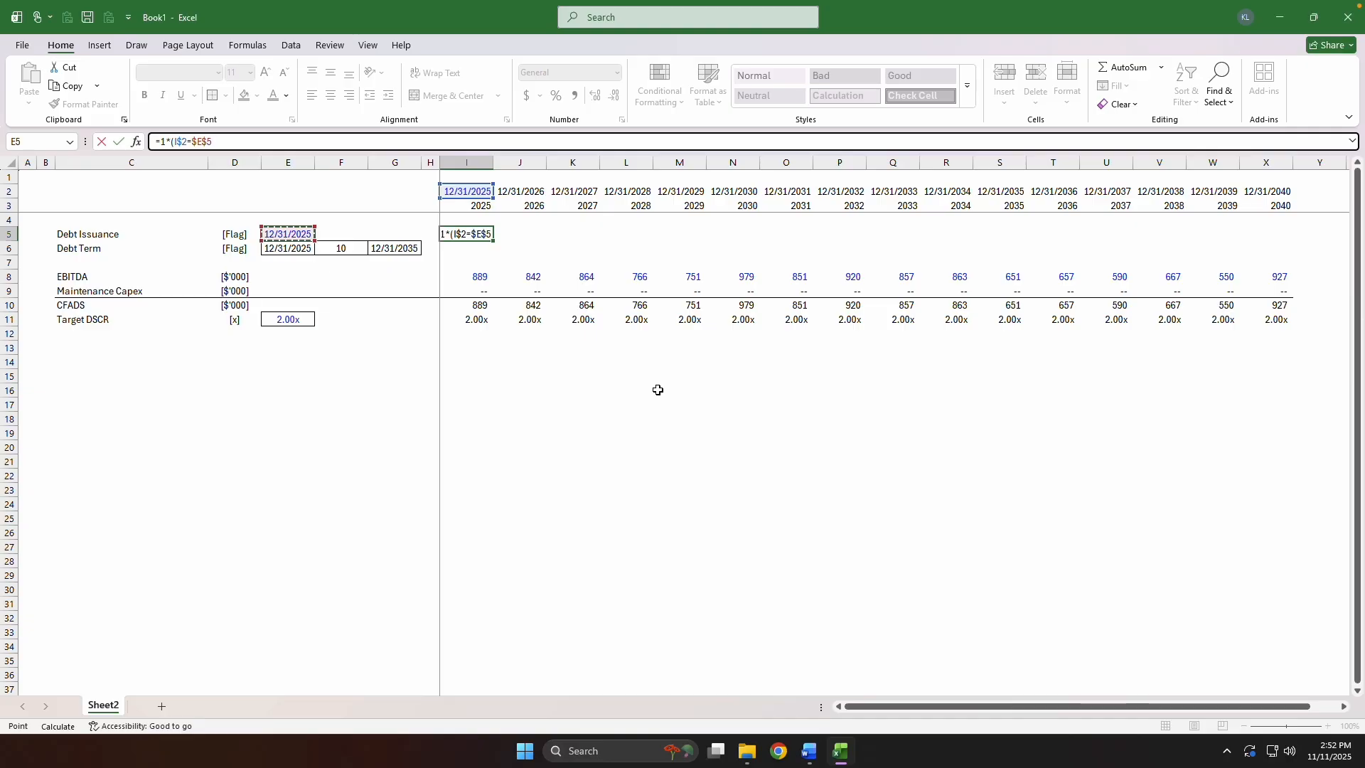
key("F4")
key("F4")
type(")")
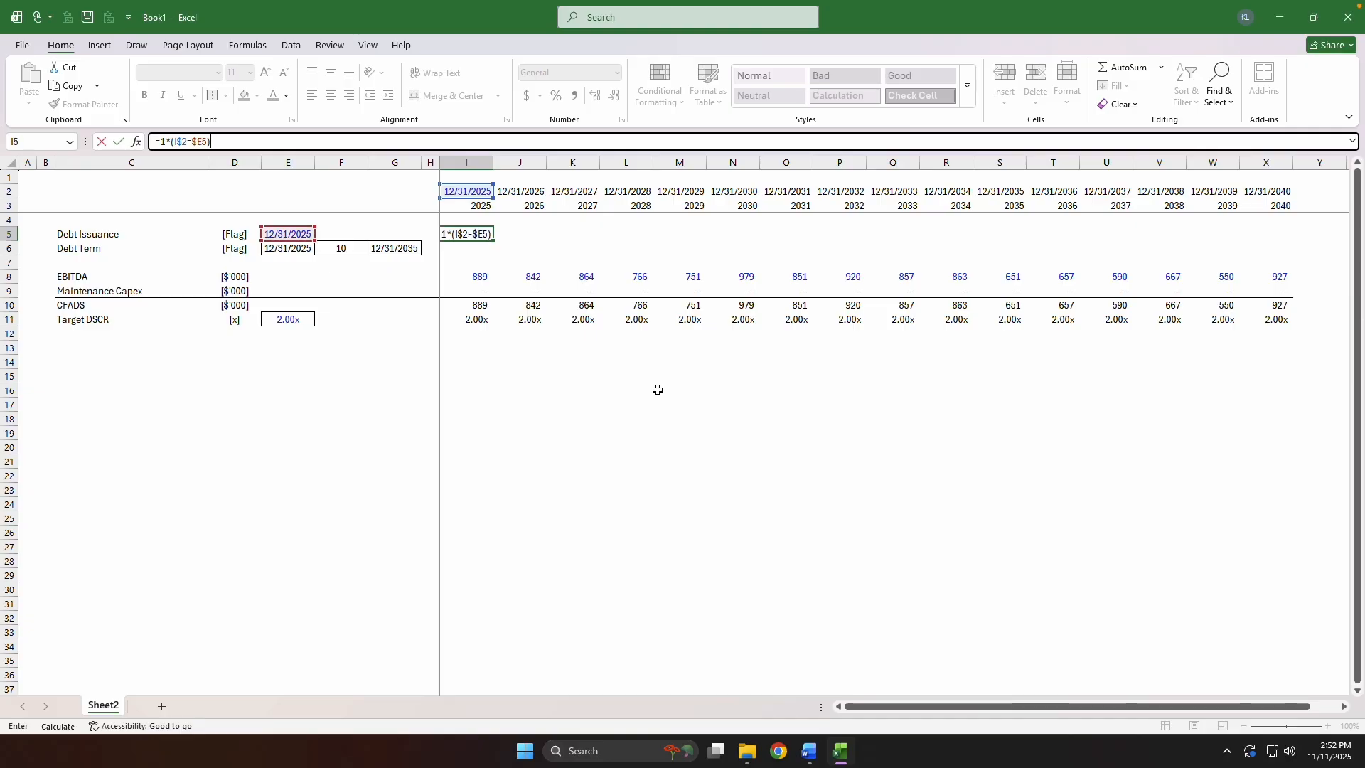
key("ctrl+Return")
Paste only the formats onto the Debt Issuance flag in I5 so it aligns with the figures below.
key("ctrl+c")
key("ctrl+alt+v")
key("t")
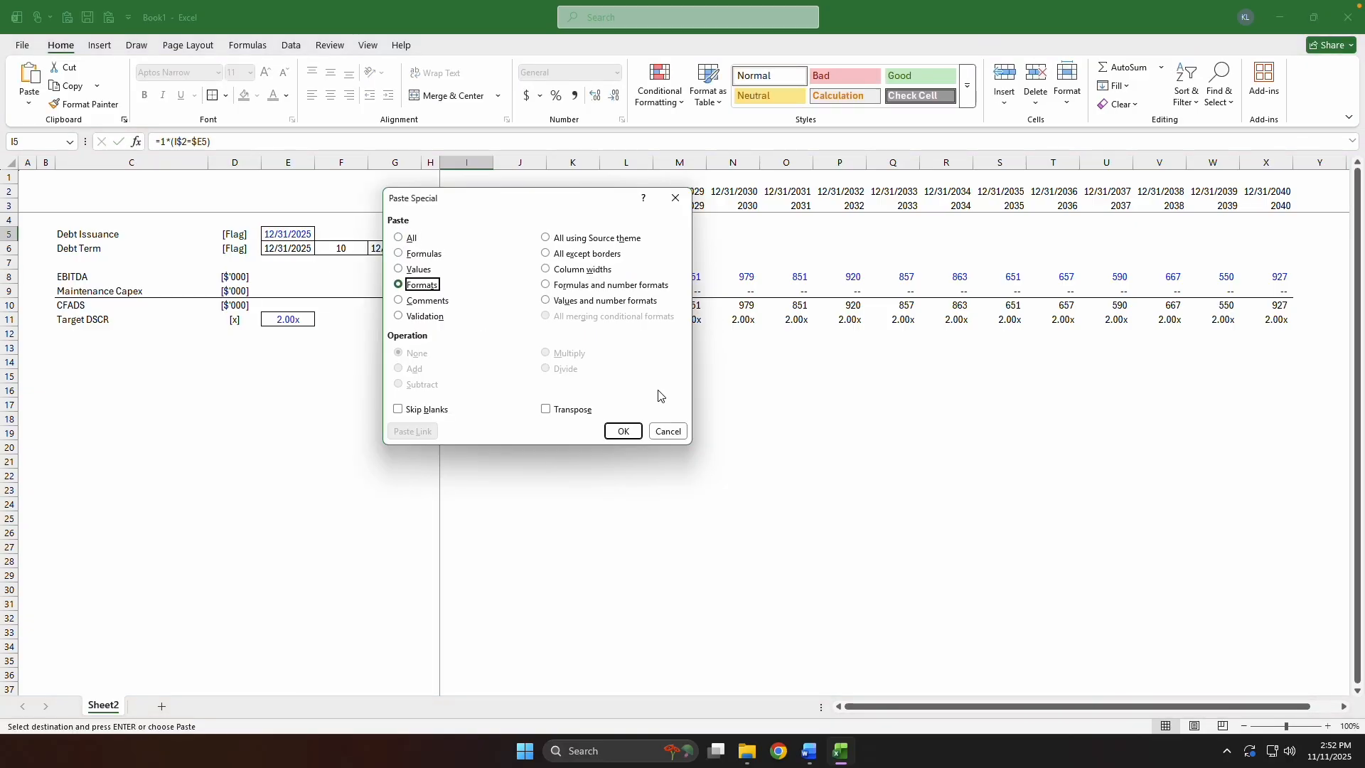
key("Return")
key("ctrl+Up")
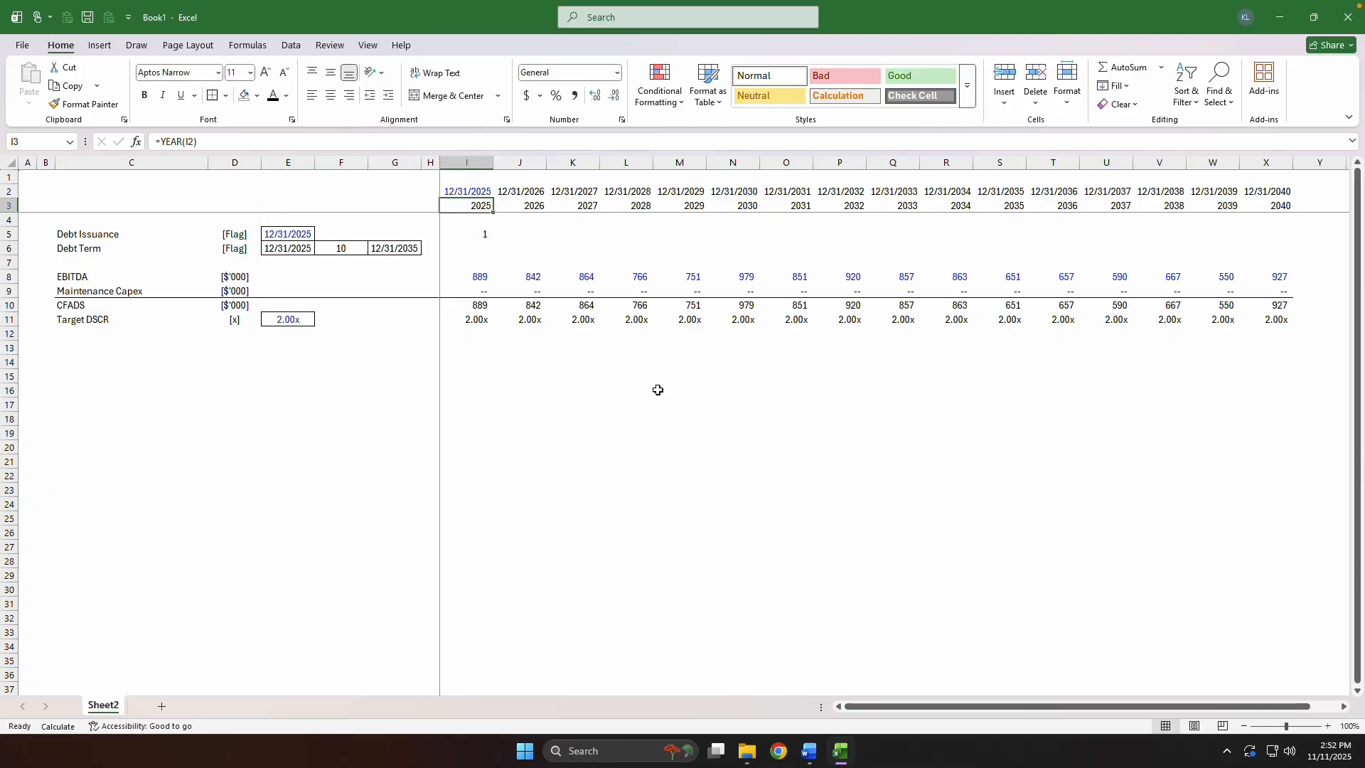
Fill the Debt Issuance flag formula across row 5 from 2025 through 2040 and recalculate the sheet.
key("ctrl+Right")
key("Down")
key("Down")
key("ctrl+shift+Left")
key("ctrl+r")
key("ctrl+Left")
key("F9")
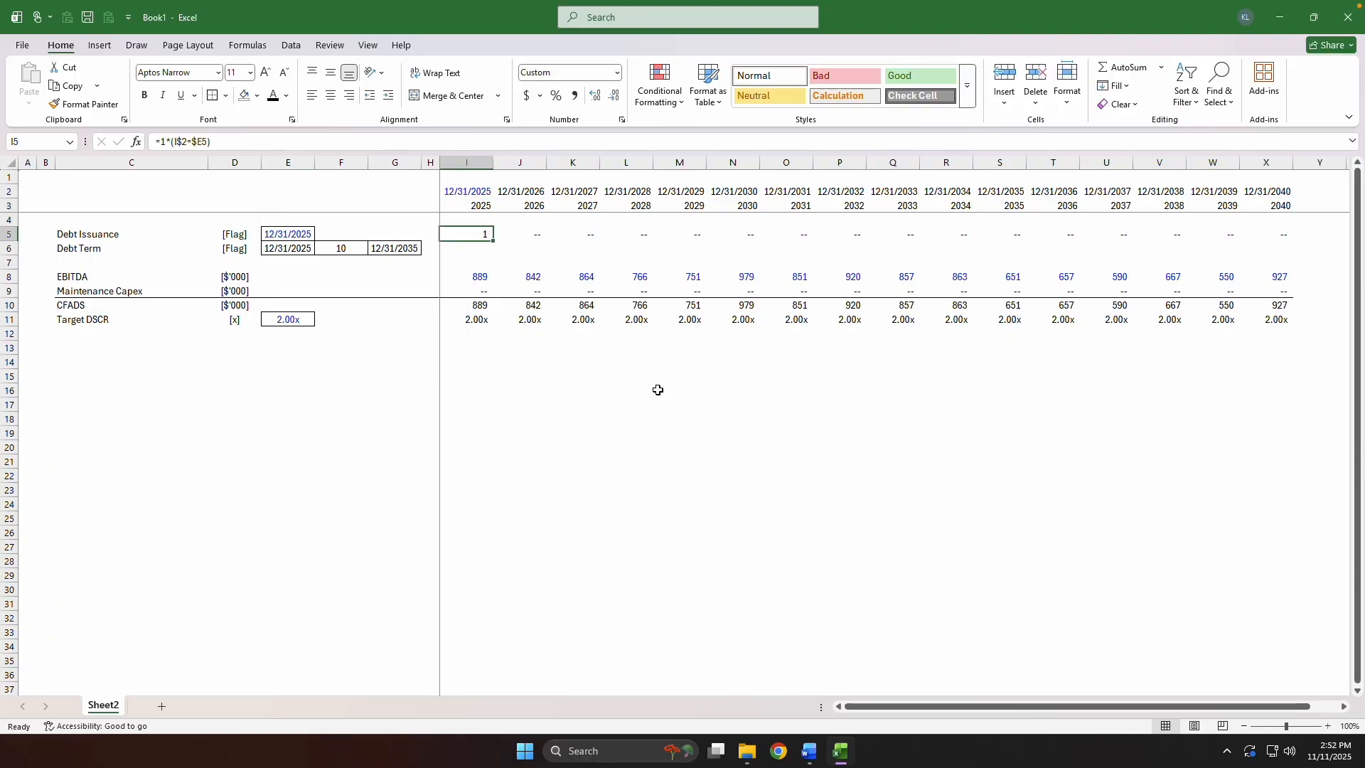
Examine the Debt Issuance flag formula in I5, including its date comparison and the multiplication by 1.
key("F2")
key("Return")
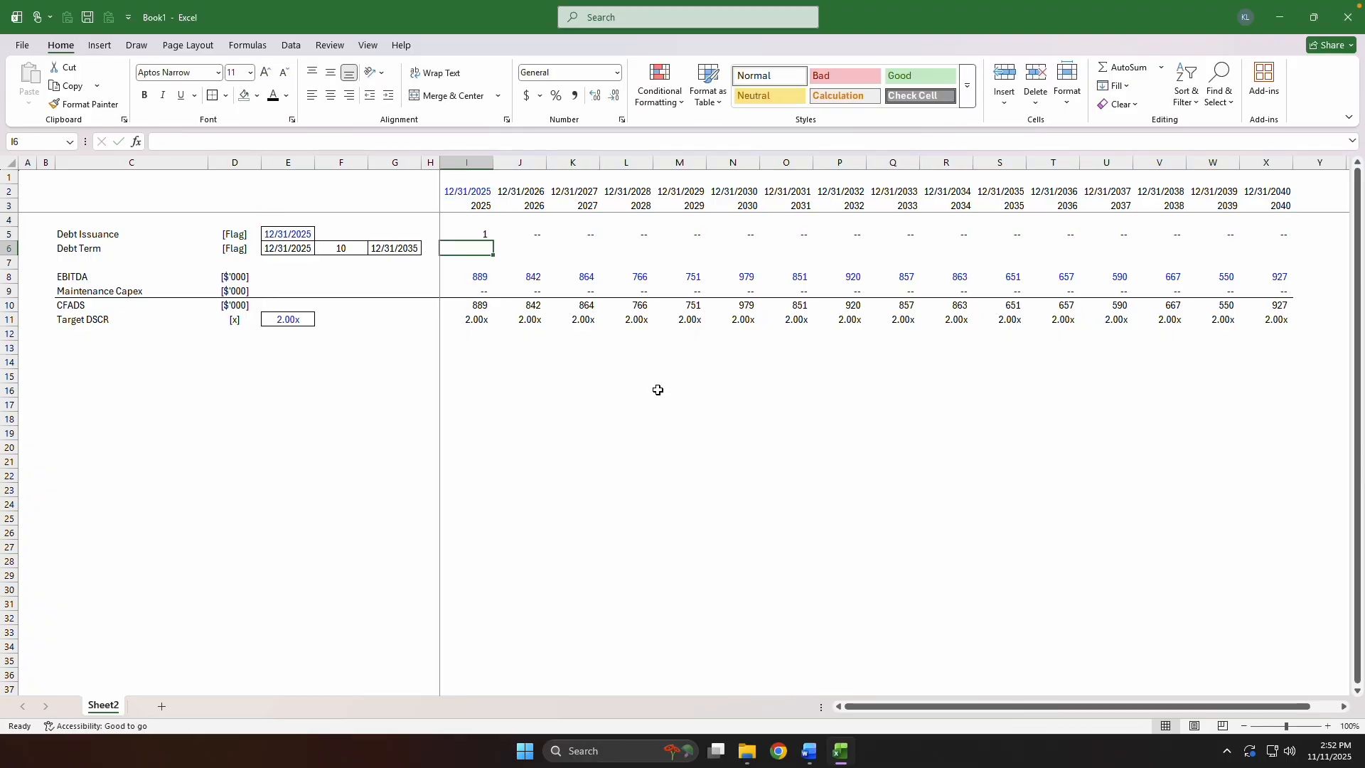
key("Up")
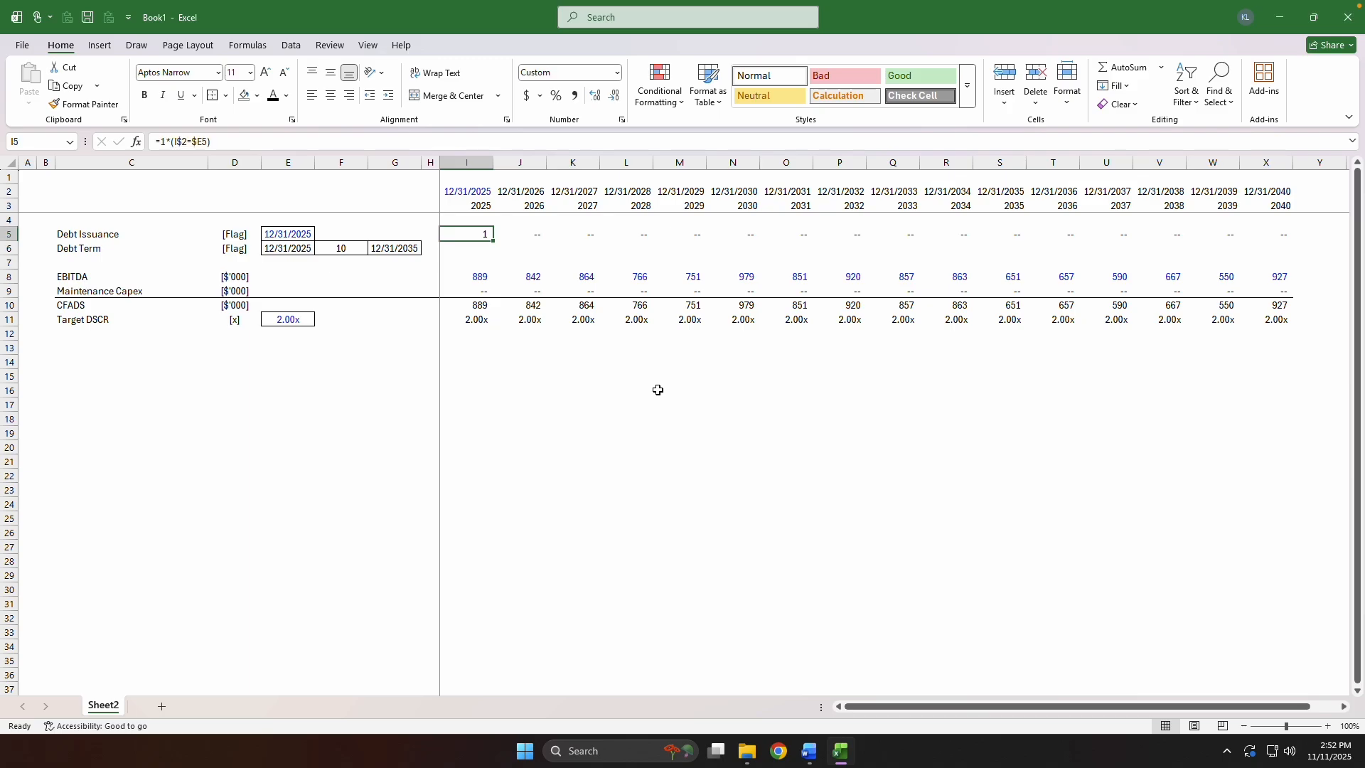
key("F2")
key("shift+Left")
key("shift+Left")
key("shift+Left")
key("shift+Left")
key("shift+Left")
key("shift+Left")
key("shift+Left")
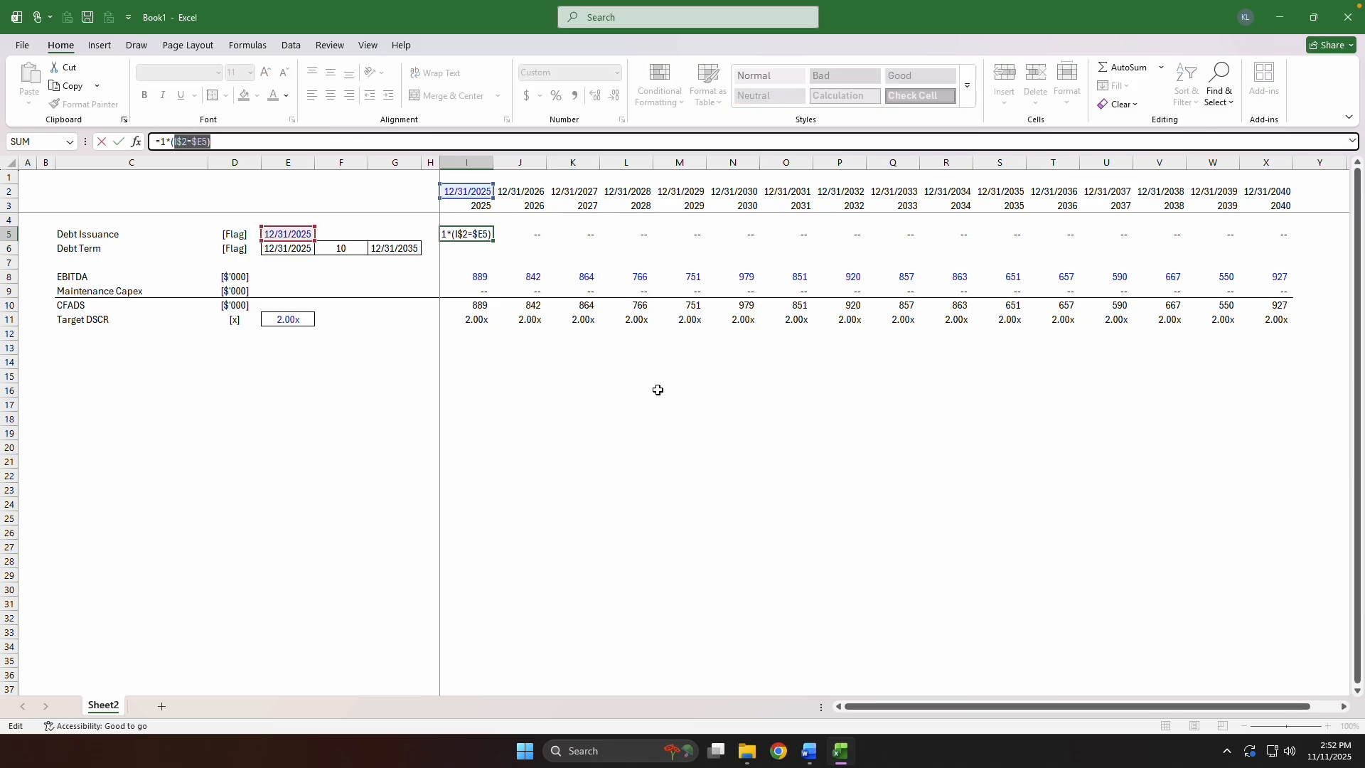
key("Left")
key("shift+Left")
key("Right")
key("shift+Right")
key("shift+Right")
key("shift+Right")
key("shift+Right")
key("shift+Right")
key("shift+Right")
key("shift+Right")
key("Right")
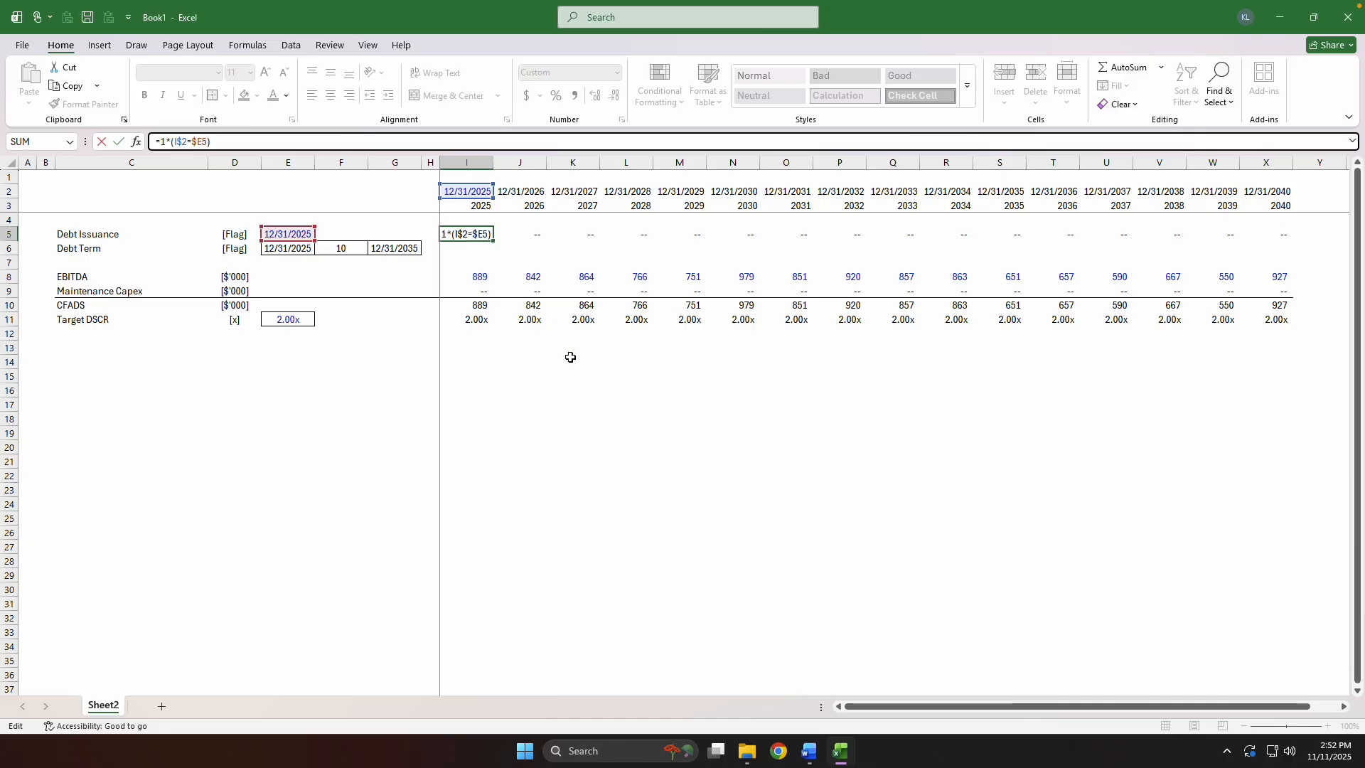
key("shift+End")
key("Escape")
key("F2")
key("Escape")
key("Right")
key("Left")
key("F2")
key("Escape")
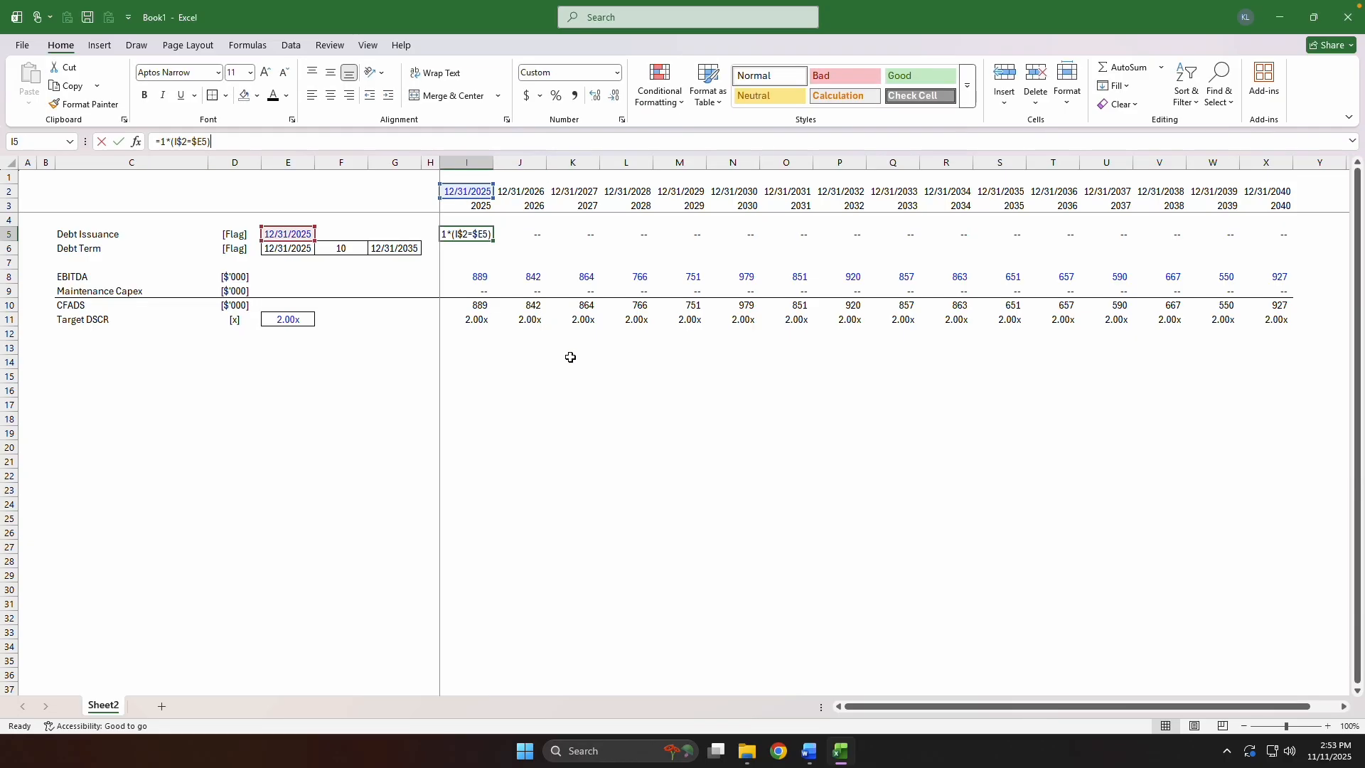
Begin the 2025 Debt Term flag formula in I6 as =1*(I$2>$E6, testing for timeline dates after the debt start date.
key("Down")
key("Up")
key("Down")
type("=1")
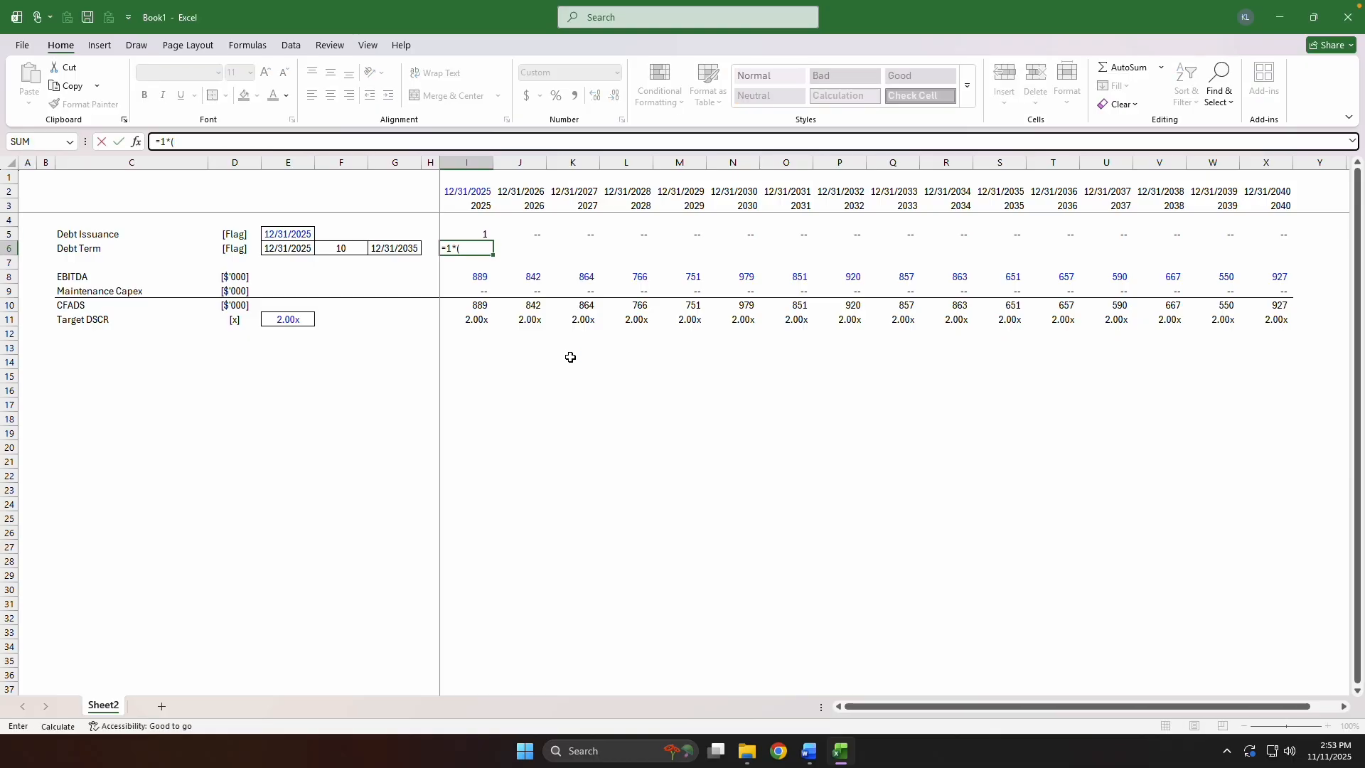
type("*(")
key("Up")
key("Up")
key("Up")
key("Up")
key("F4")
key("F4")
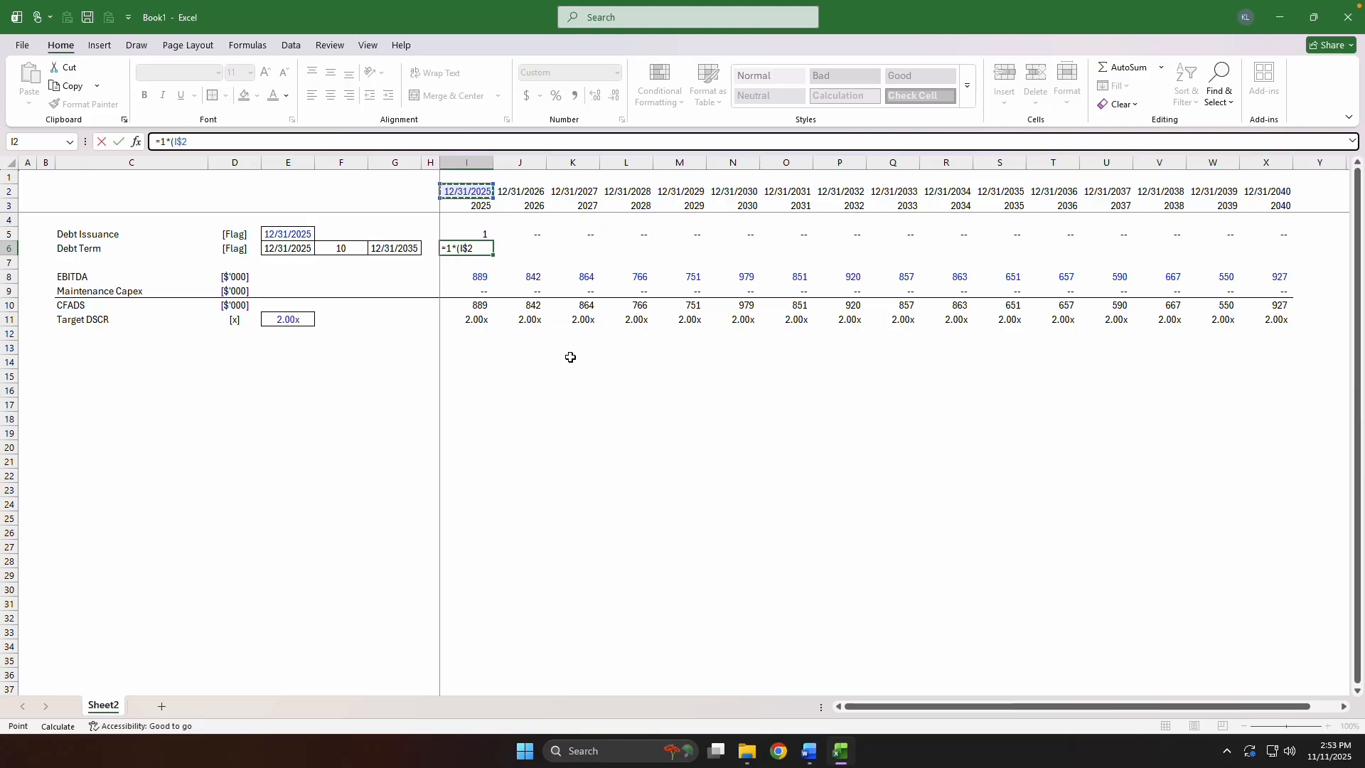
type(">=")
key("Left")
key("Left")
key("Left")
key("Left")
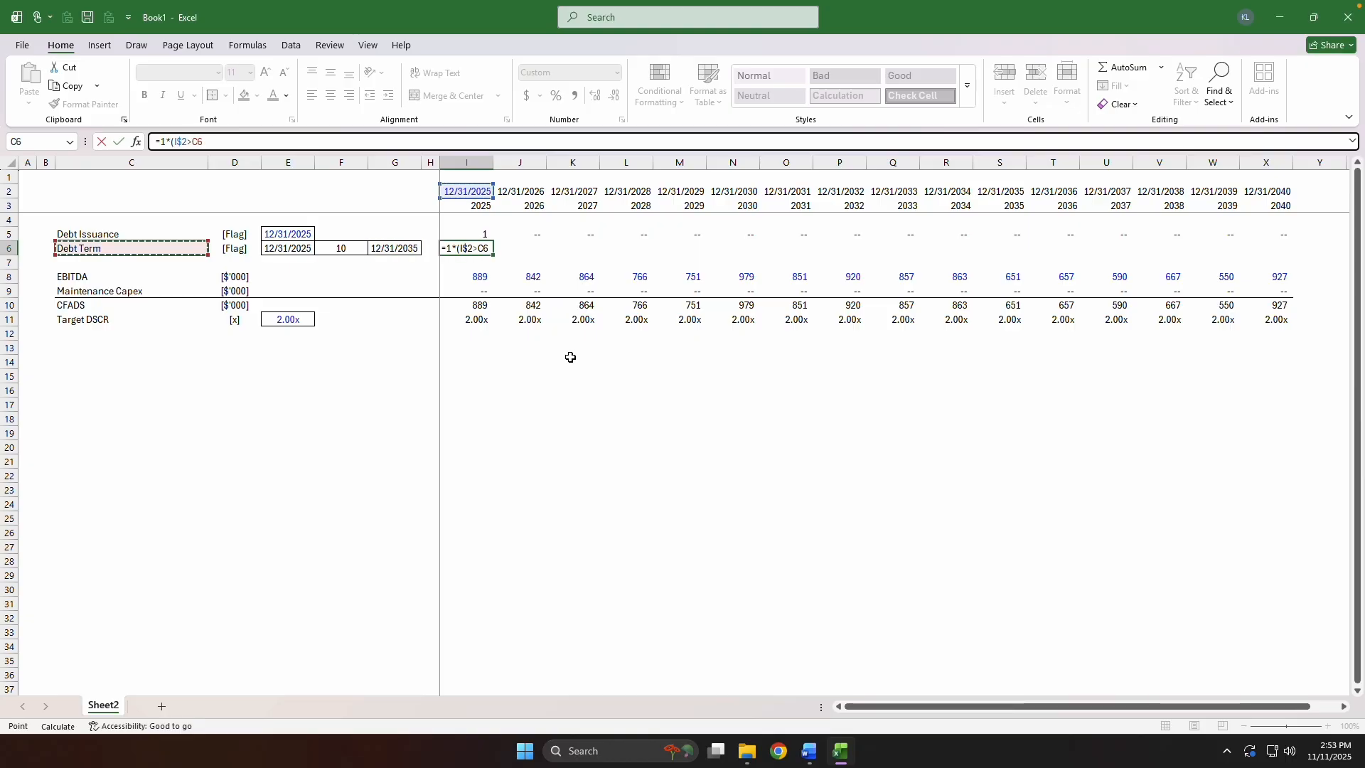
key("F4")
key("F4")
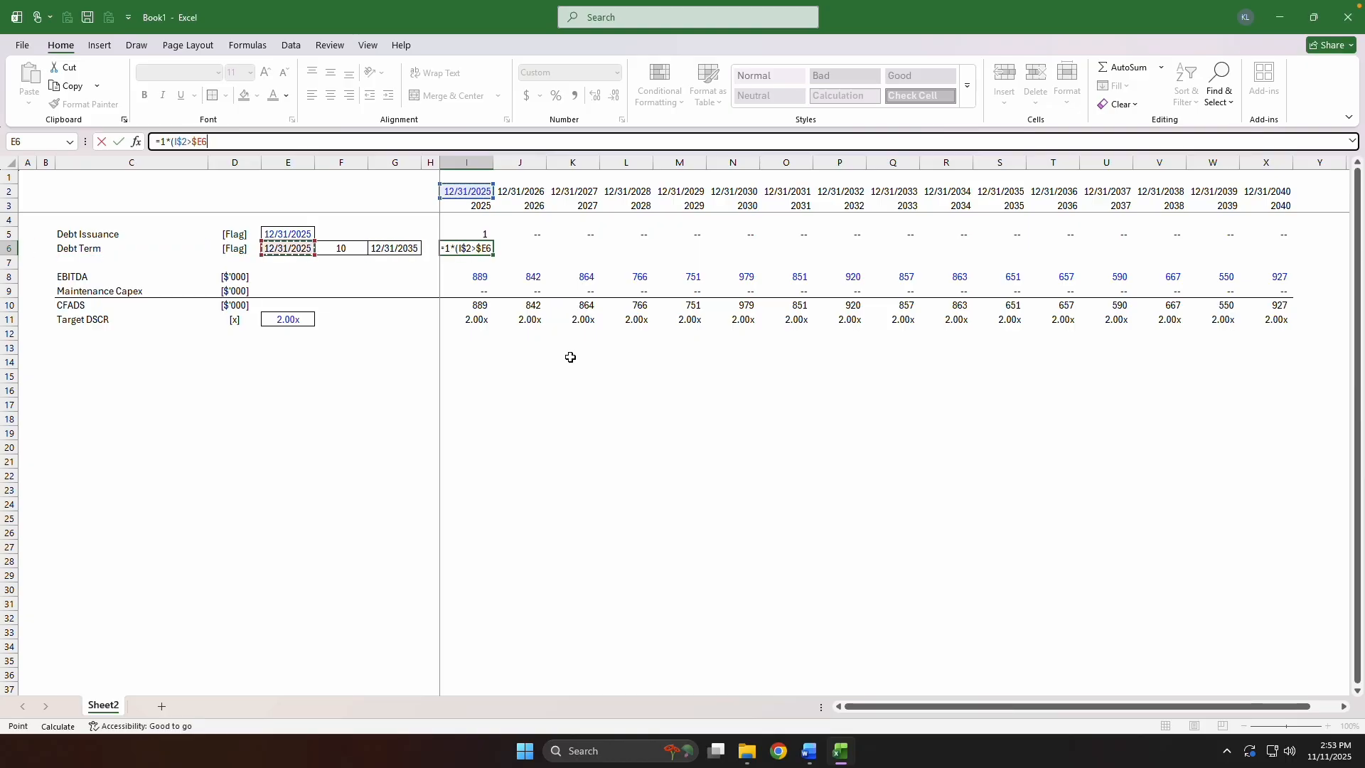
Complete the I6 formula with the end-date condition so it reads =1*(I$2>$E6)*(I$2<=$G6).
type(")*(")
key("Up")
key("Up")
key("Up")
key("Up")
key("F4")
key("F4")
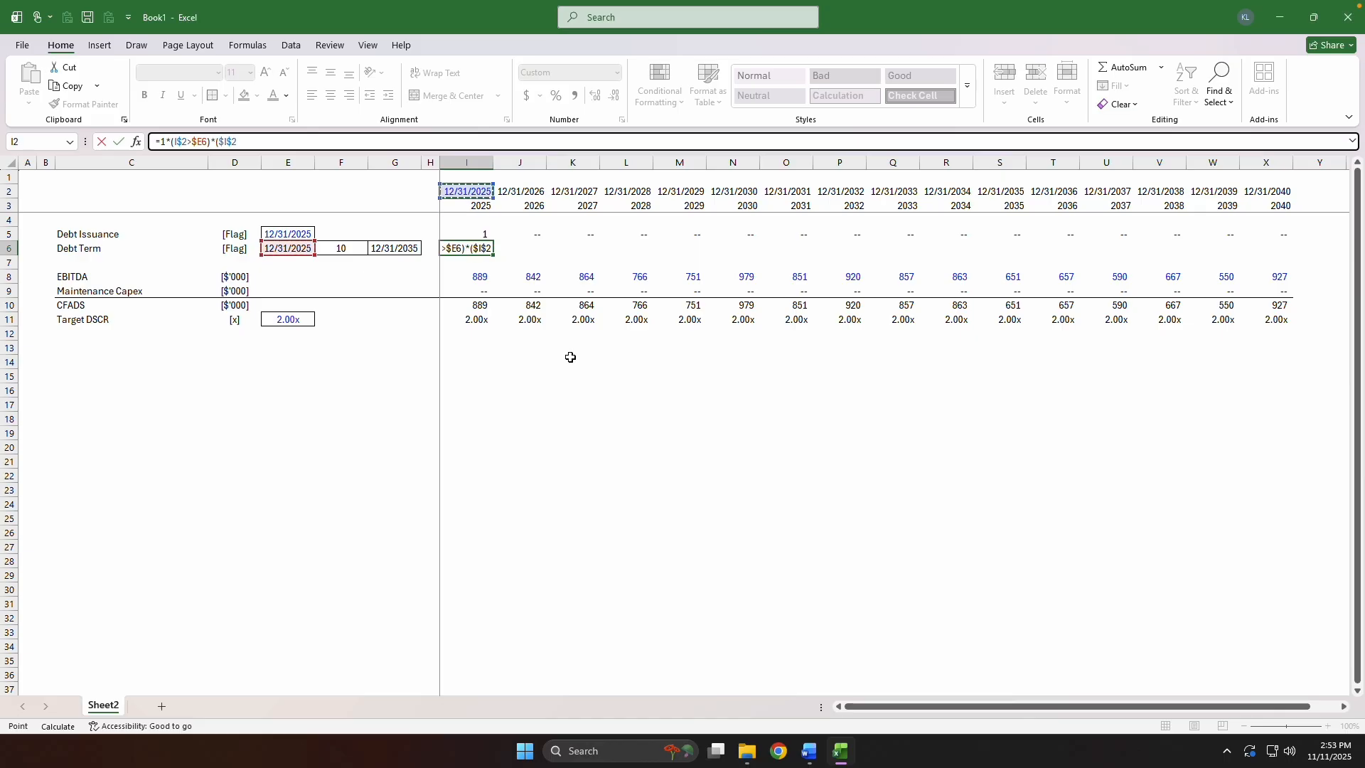
type("<=")
key("Left")
key("Left")
key("F4")
key("F4")
key("F4")
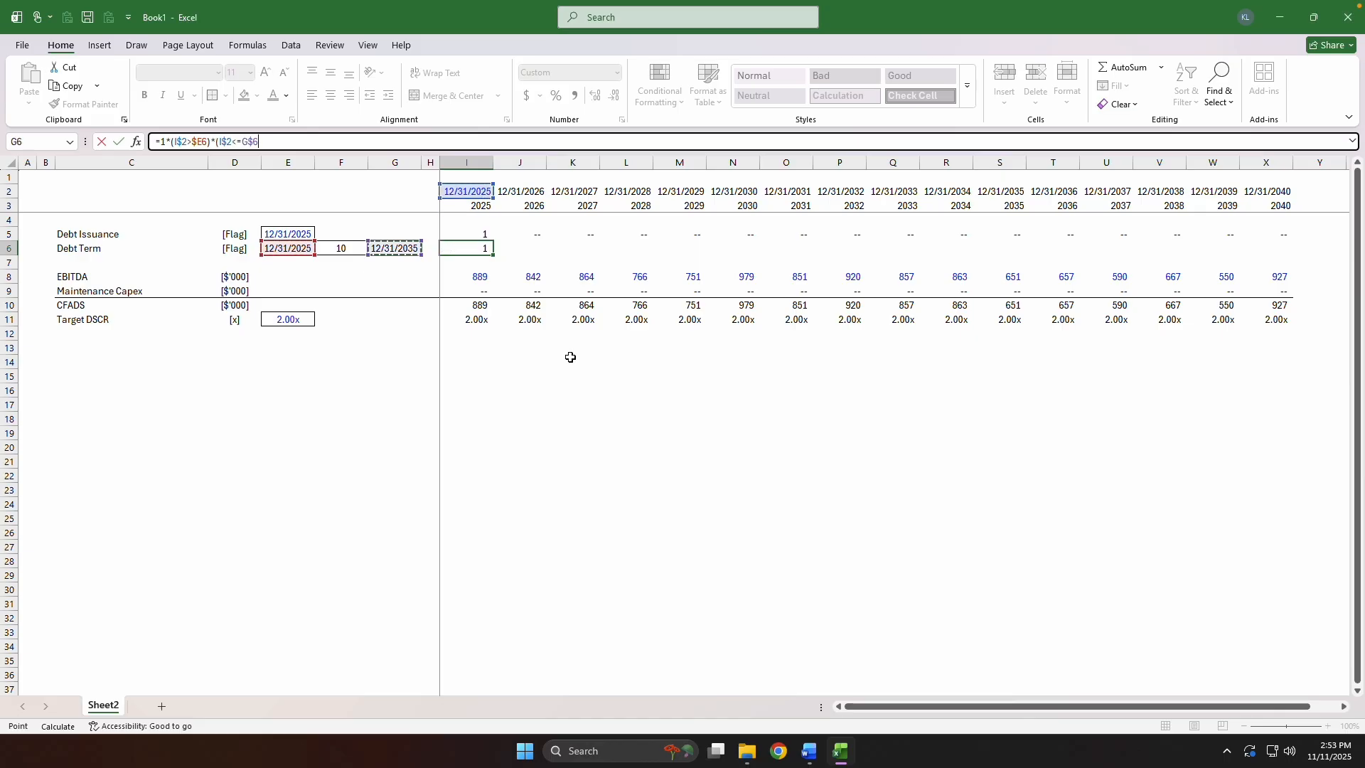
type(")")
key("ctrl+Return")
Fill the Debt Term flag formula across row 6 through 2040.
key("ctrl+Right")
key("shift+ctrl+Left")
key("ctrl+r")
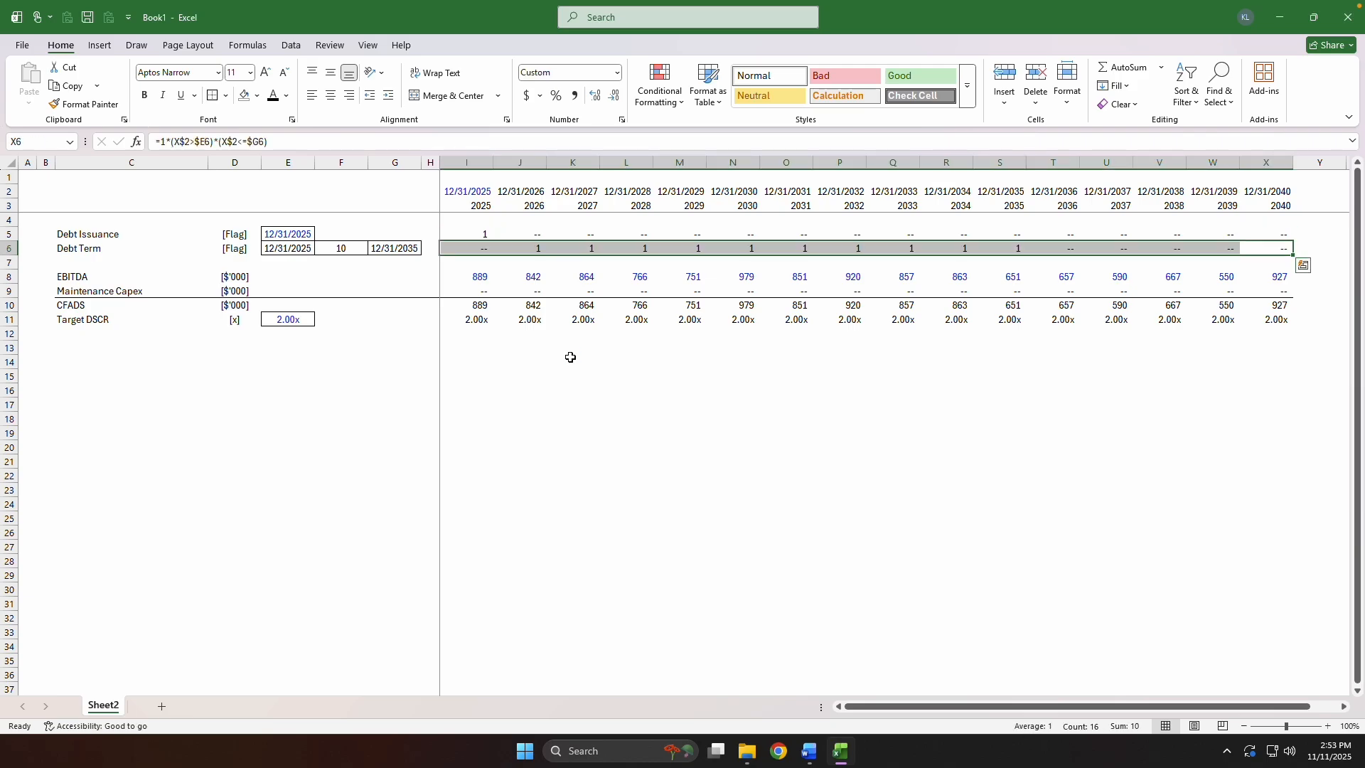
Check the Debt Term flags along row 6 against the 10-year term.
key("ctrl+Left")
key("Up")
key("ctrl+space")
key("Down")
key("Right")
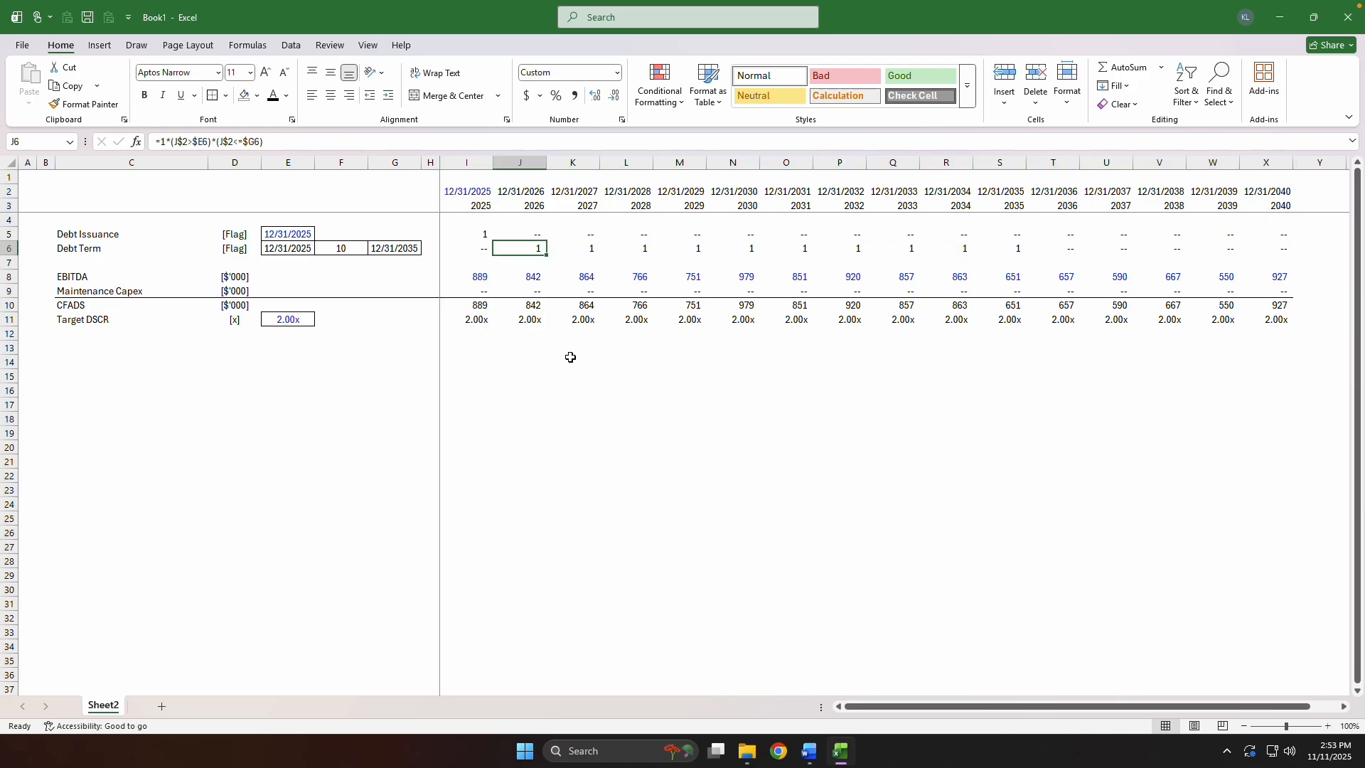
key("shift+Right")
key("shift+Right")
key("shift+Right")
key("shift+Right")
key("shift+Right")
key("shift+Right")
key("shift+Right")
key("shift+Right")
key("shift+Right")
key("Right")
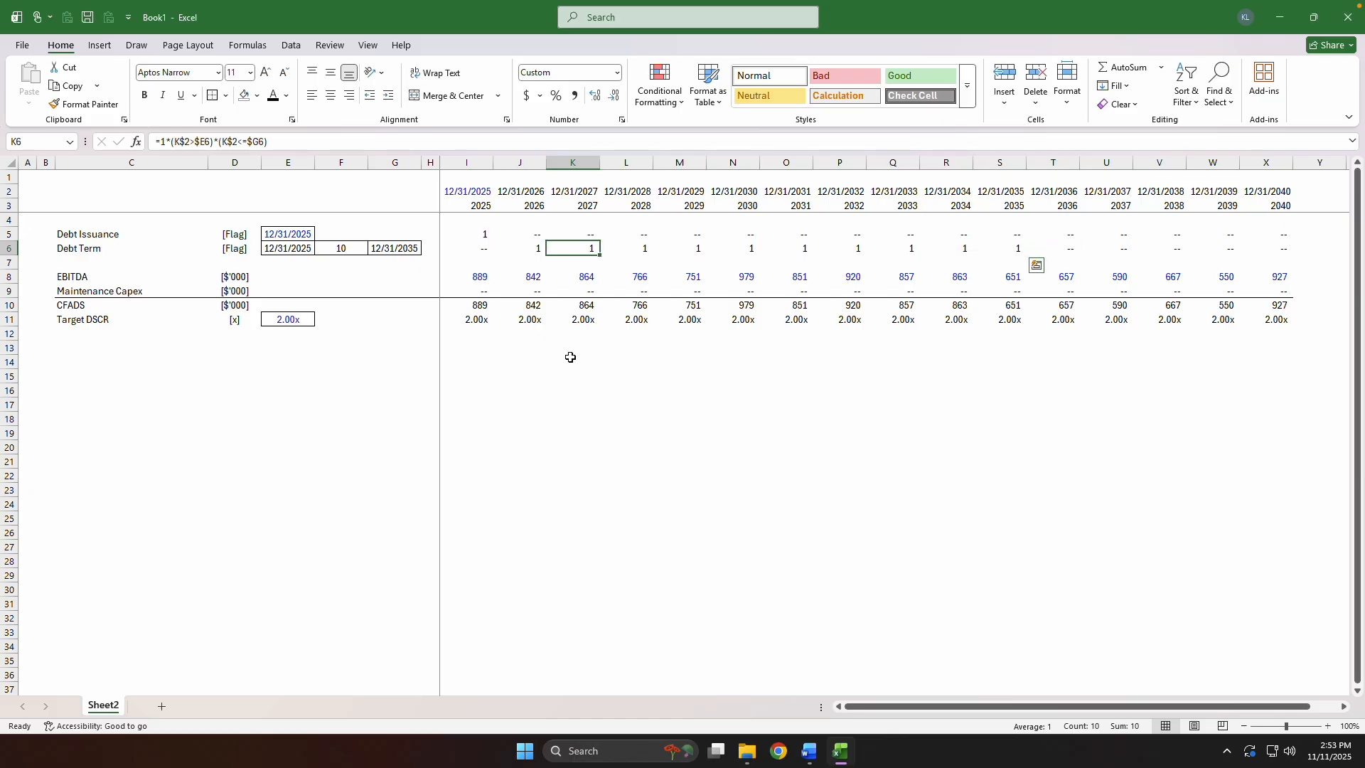
key("Right")
key("Right")
key("Right")
key("Right")
key("Right")
key("Right")
key("Right")
key("Right")
key("ctrl+space")
key("Left")
key("ctrl+Left")
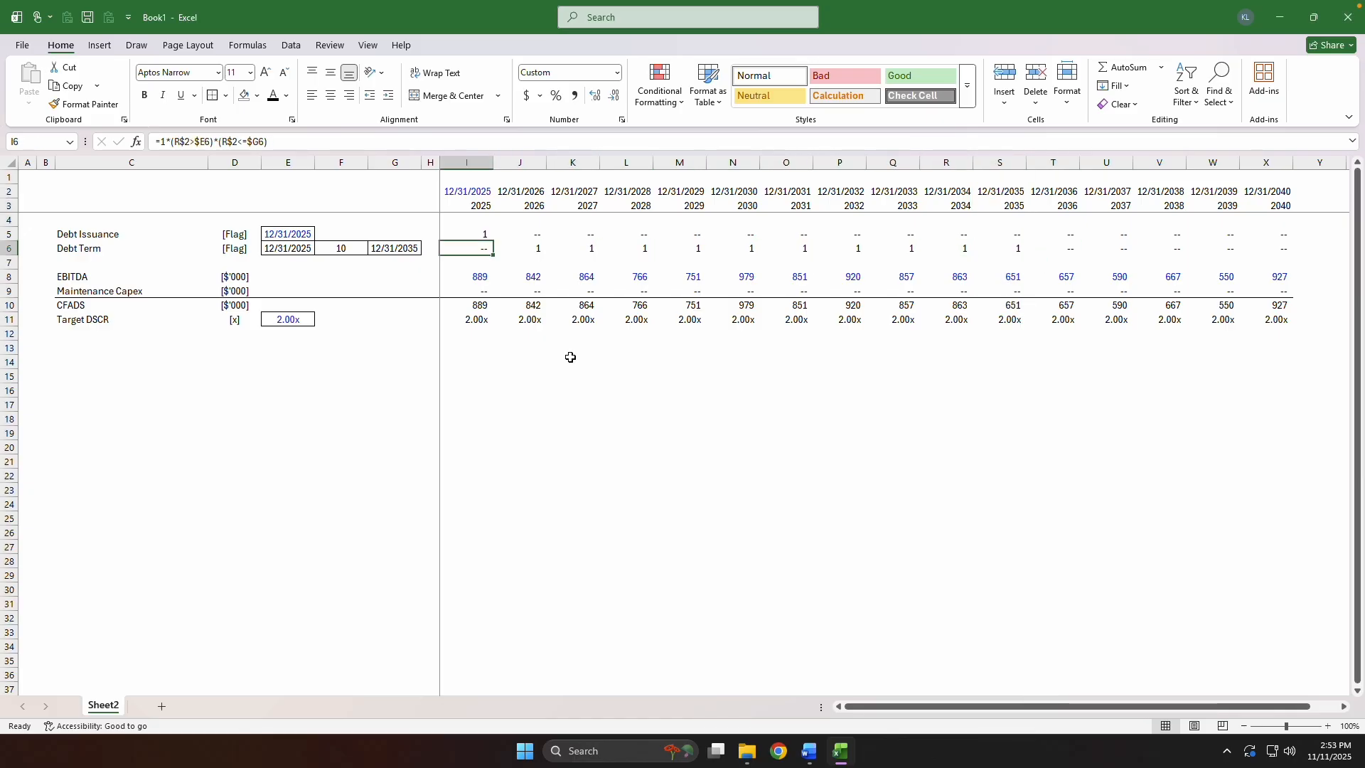
Multiply the 2025 Target DSCR in I11 by the Debt Term flag, making the formula =$E11*I$6.
key("Down")
key("Down")
key("Down")
key("Down")
key("Down")
key("Down")
key("Up")
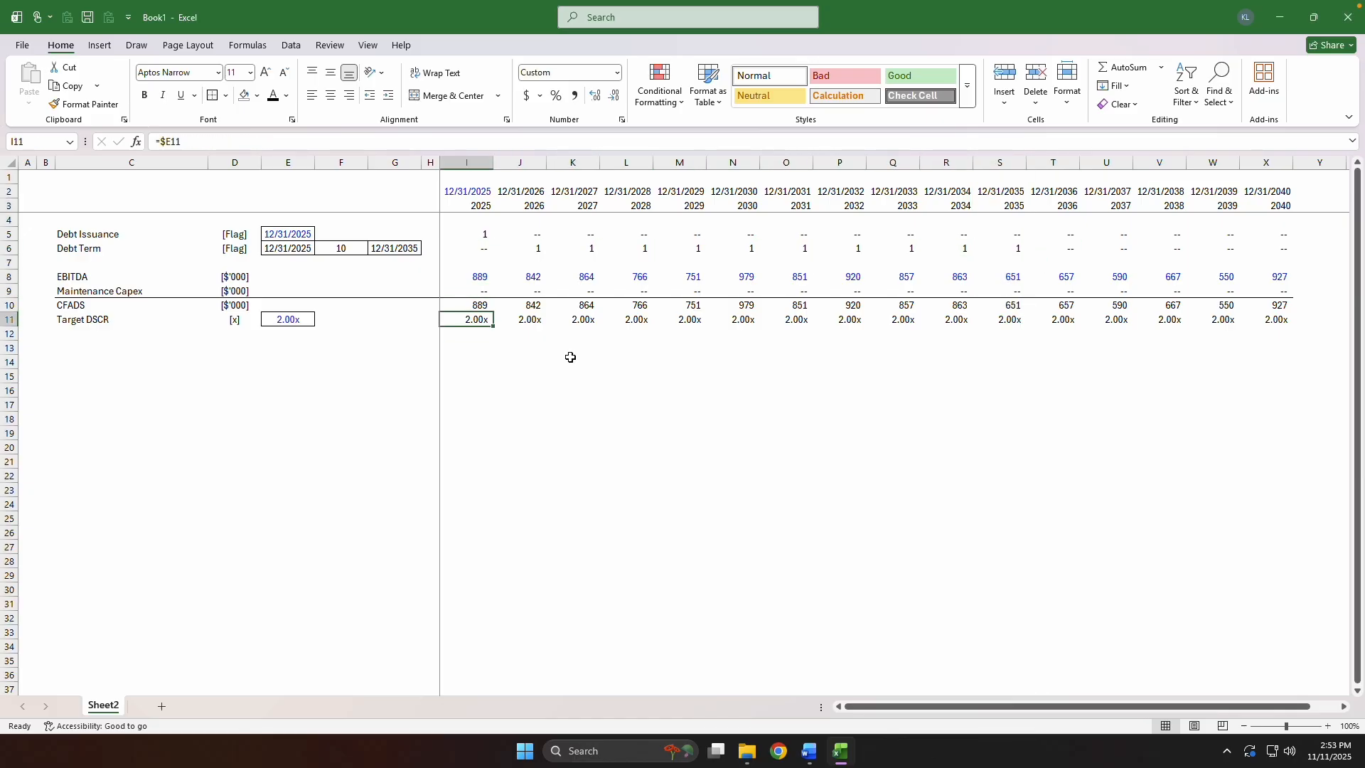
key("F2")
type("*")
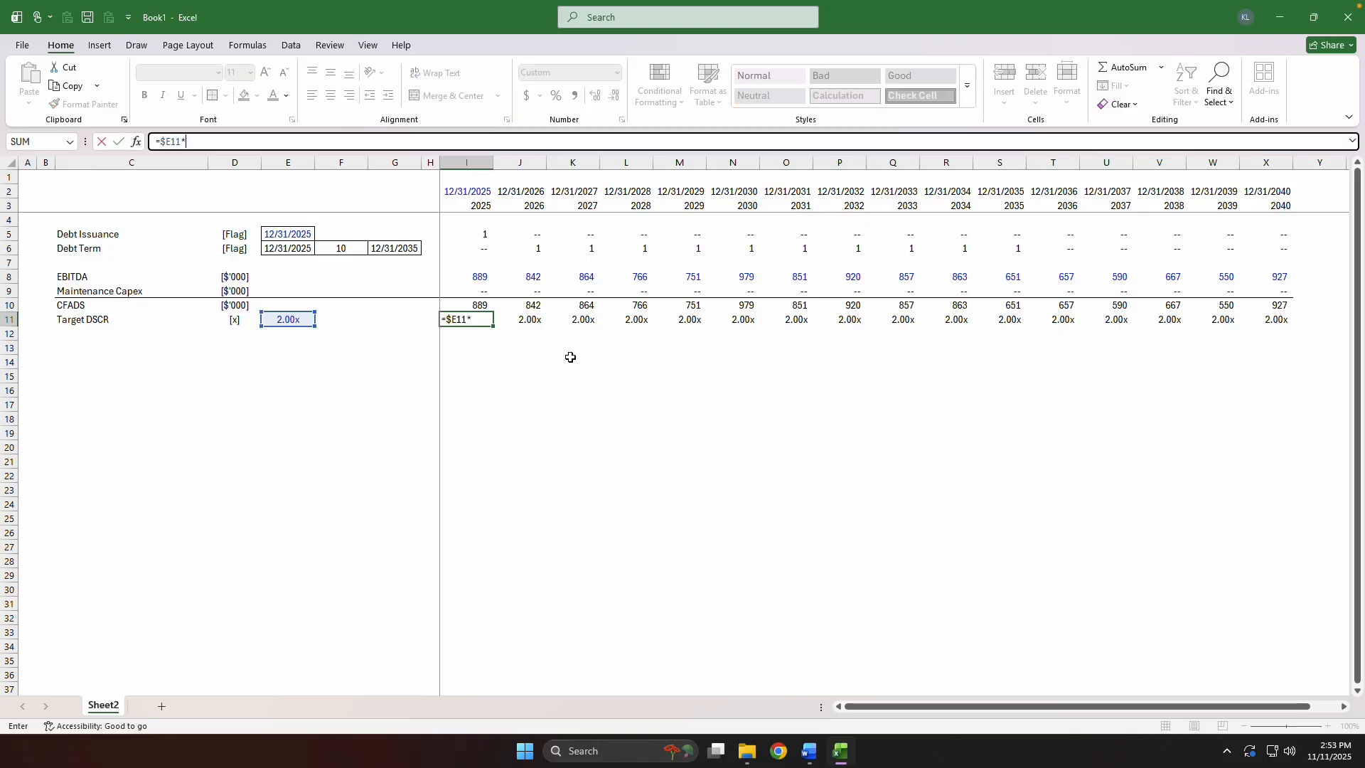
key("Up")
key("Up")
key("Up")
key("Up")
key("Up")
key("Up")
key("Down")
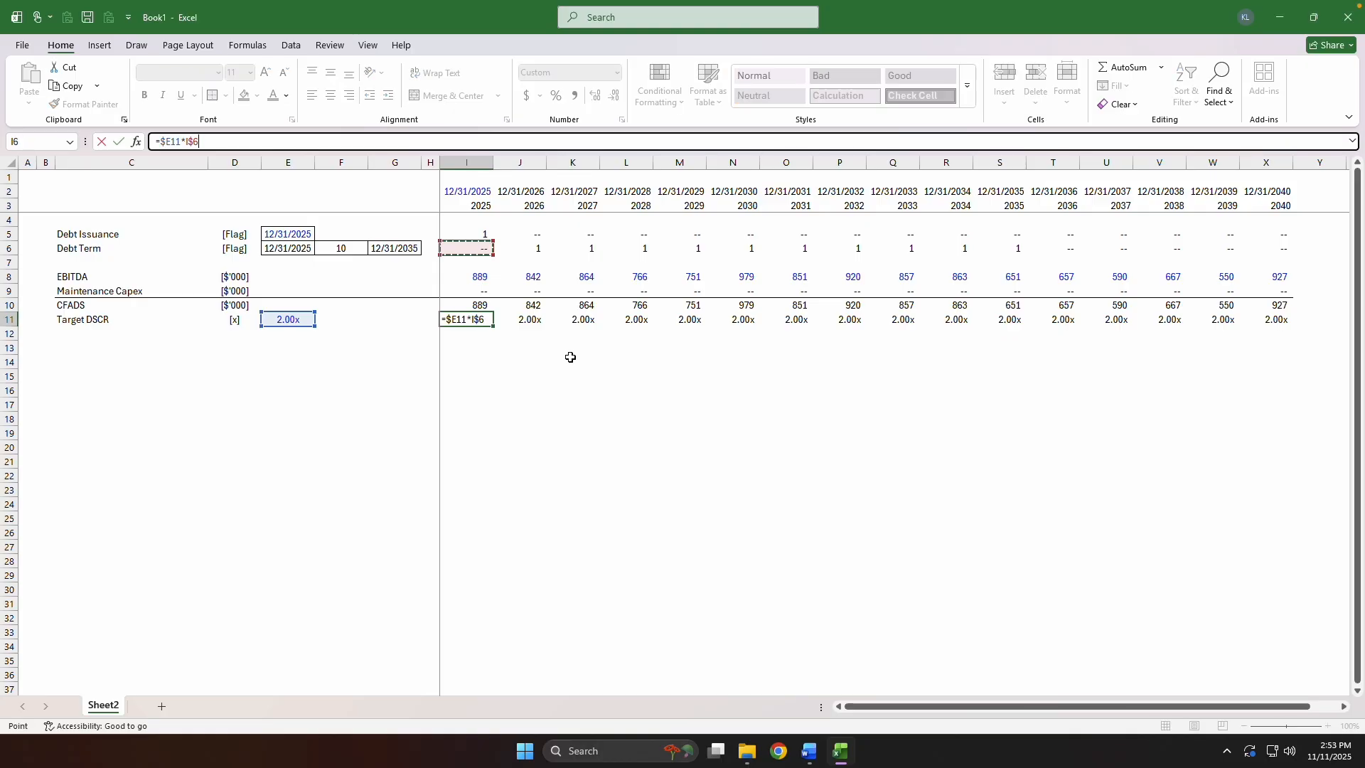
key("ctrl+Return")
Fill the flag-driven Target DSCR formula across row 11 through 2040.
key("ctrl+shift+Right")
key("ctrl+r")
key("Left")
key("Right")
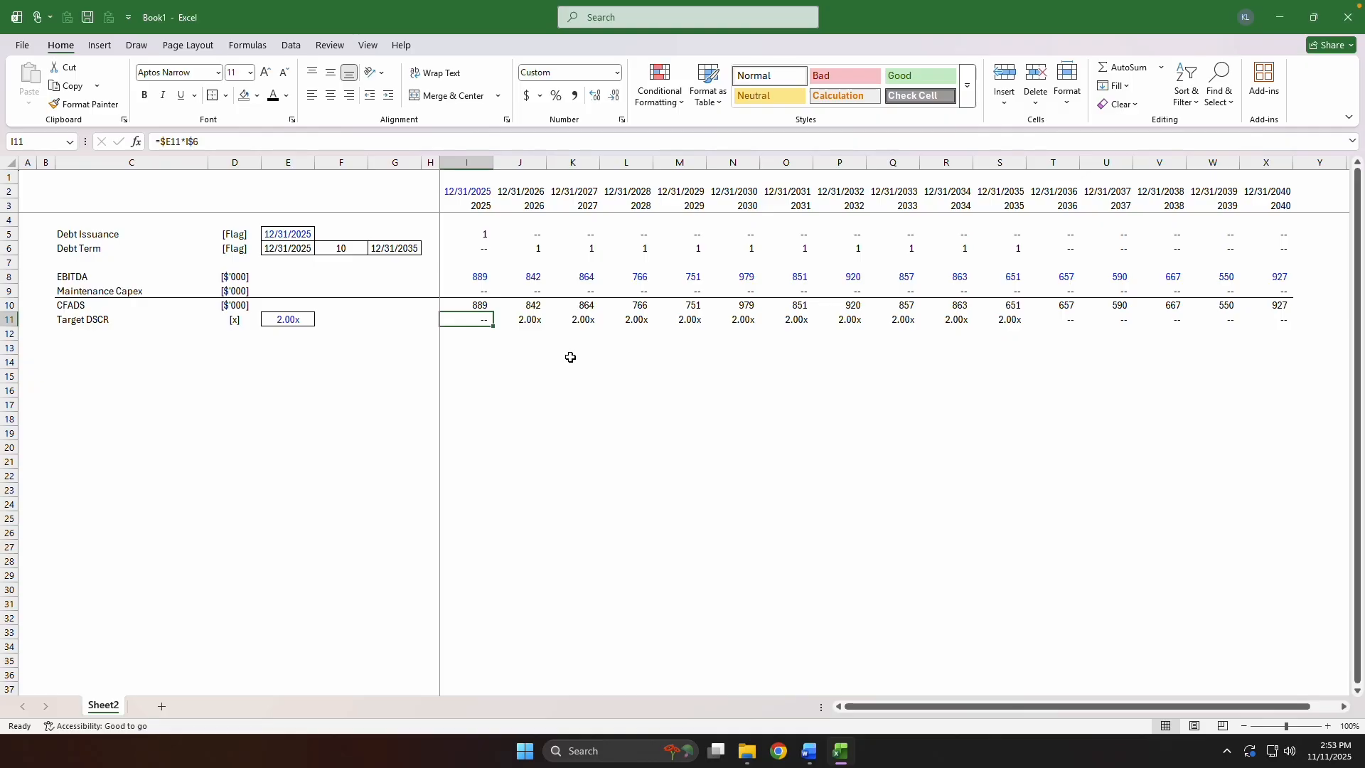
Label row 12 Debt Sizing Cash Flows in C12 and enter the unit $'000 in D12.
key("Down")
key("Left")
key("Left")
key("Left")
key("Left")
key("Left")
key("Left")
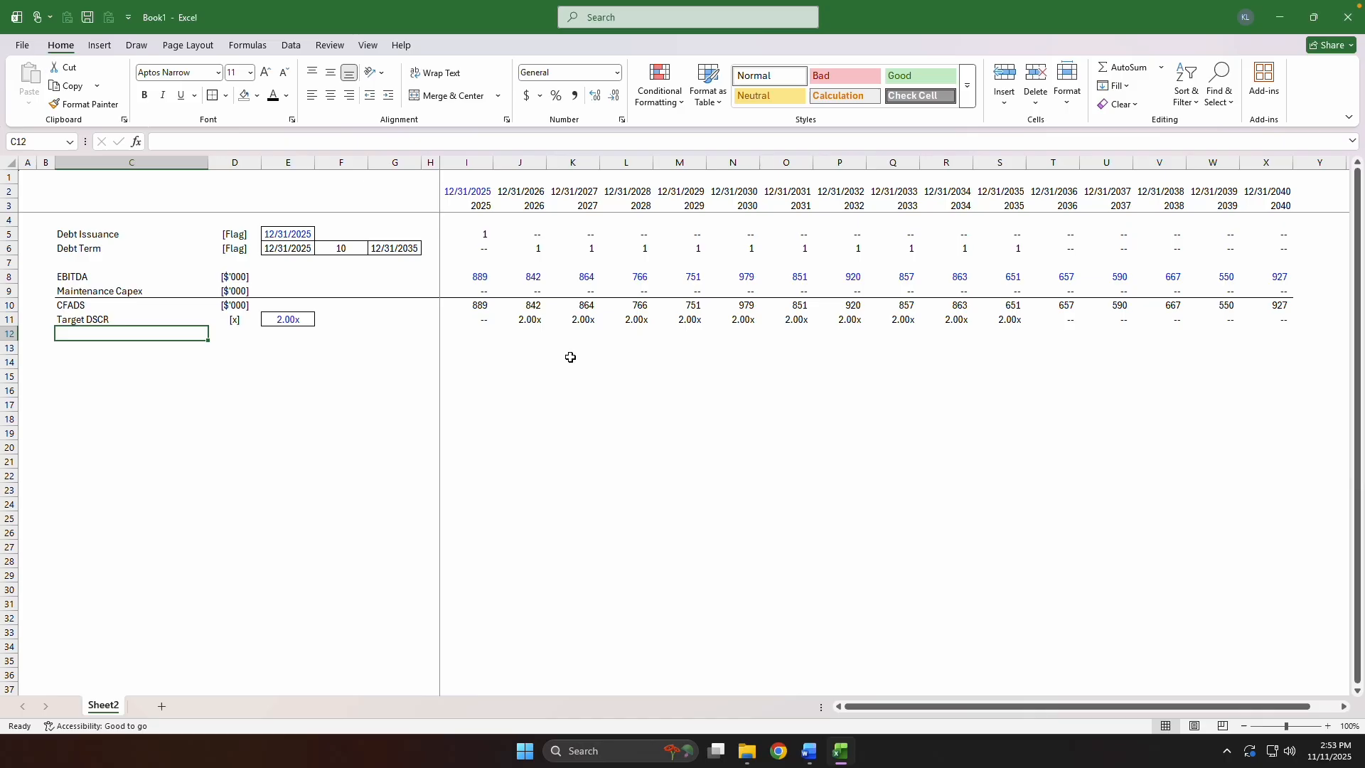
type("De")
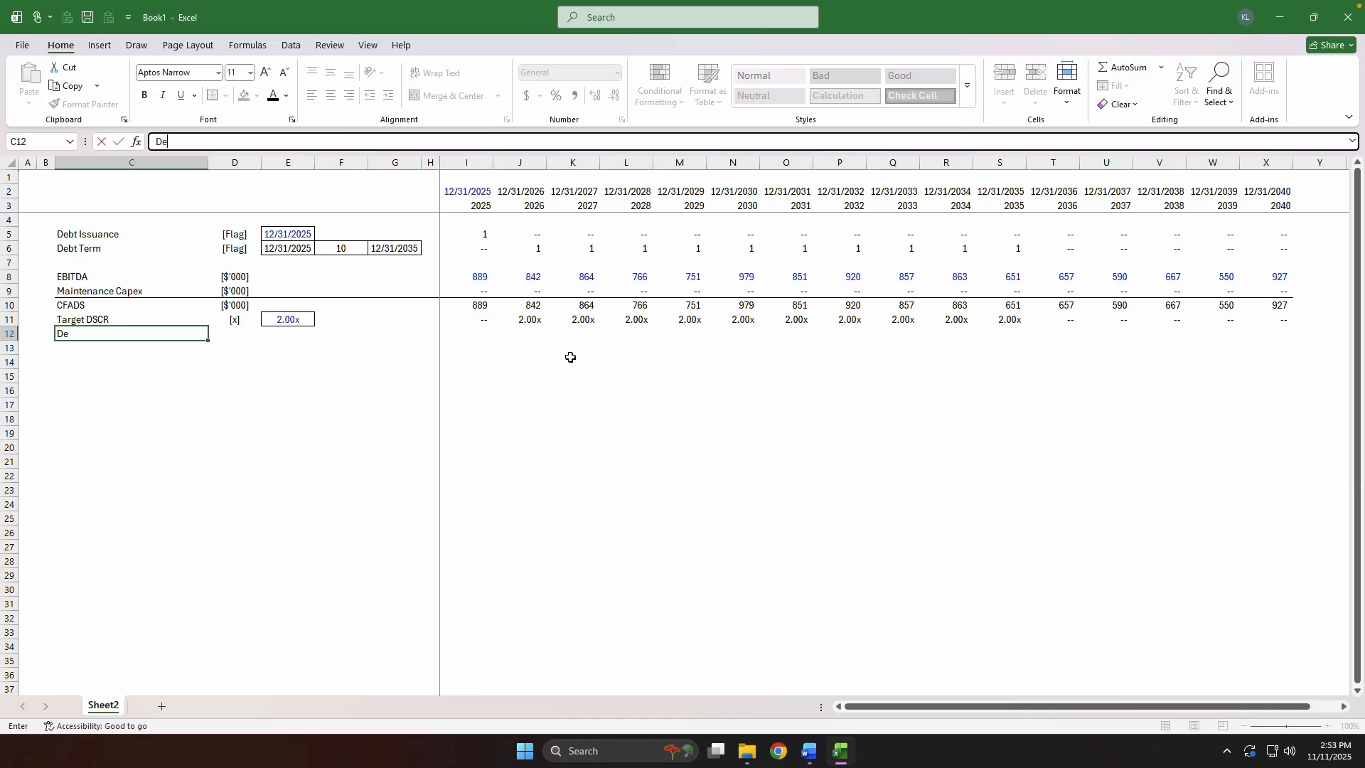
type("bt Sizing Cash Flows")
key("Tab")
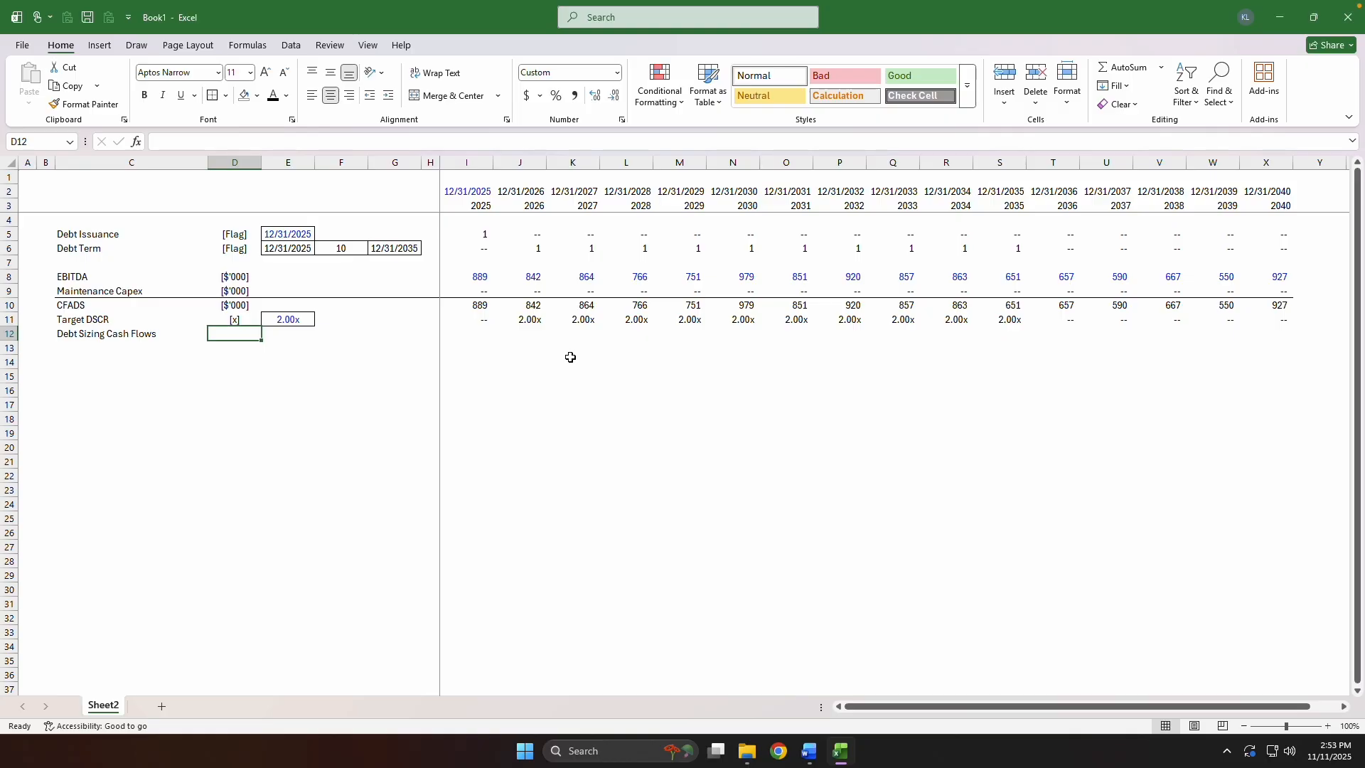
type("$'0-")
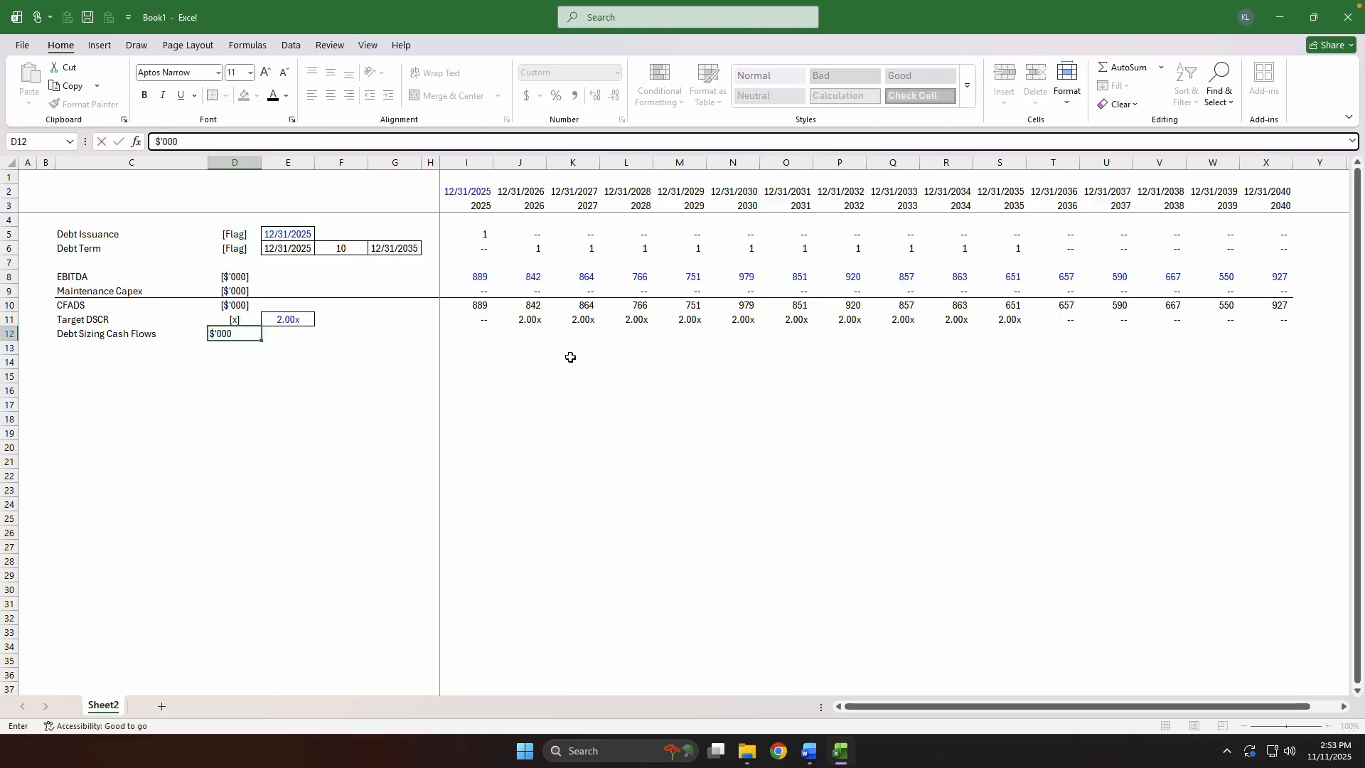
key("Tab")
key("Tab")
key("Tab")
key("Tab")
key("Tab")
Enter =IFERROR(I10/I11,0) in I12 to divide the 2025 CFADS by the Target DSCR.
type("=IFERRORI10/")
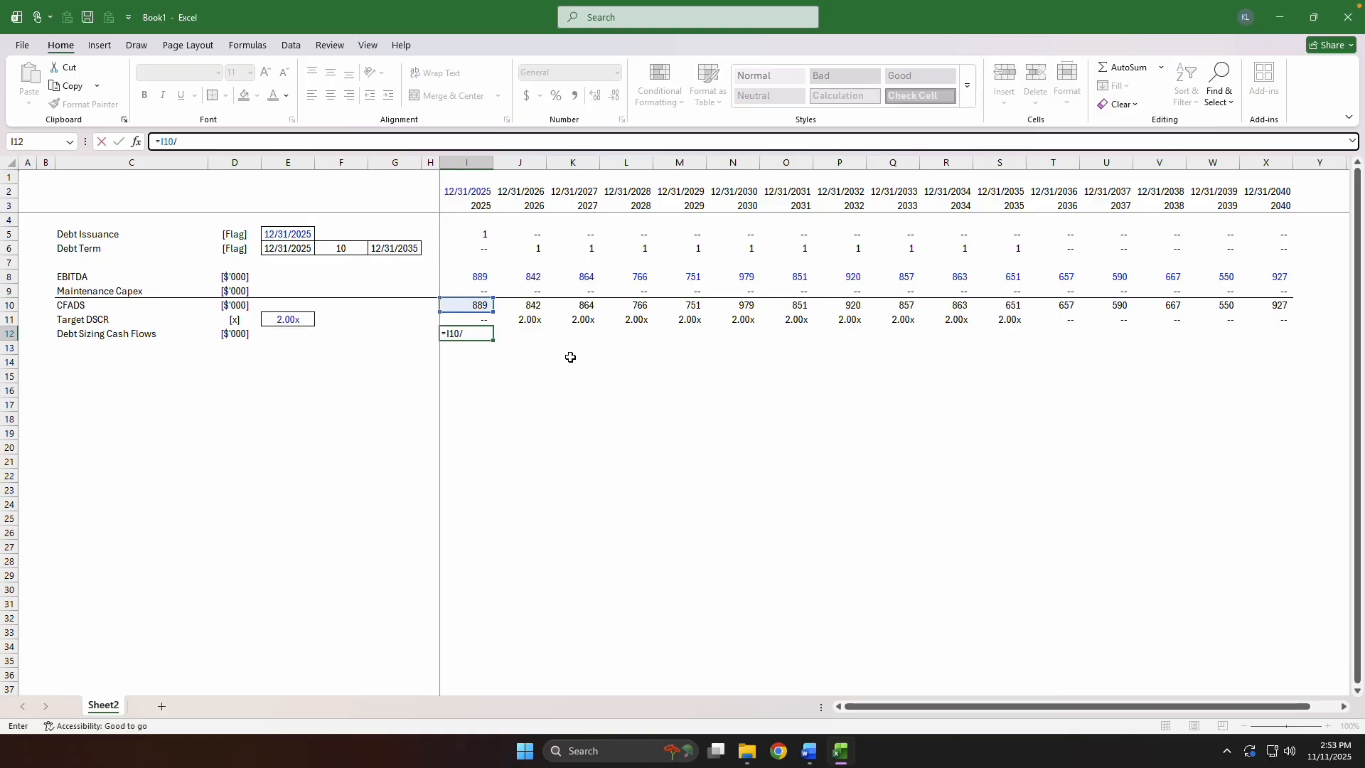
type("I11")
key("Home")
key("Right")
type("IFERROR")
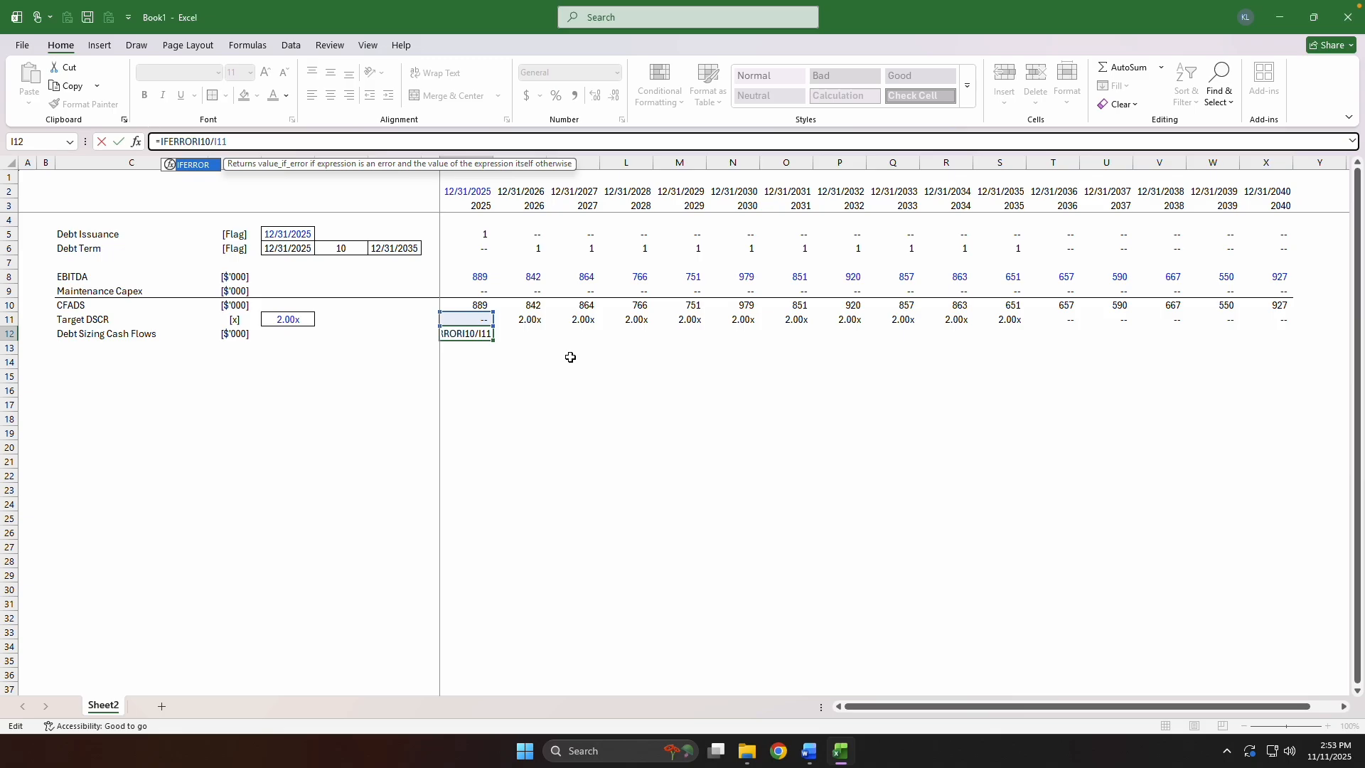
type("(")
key("End")
type(",0)")
key("Return")
key("Up")
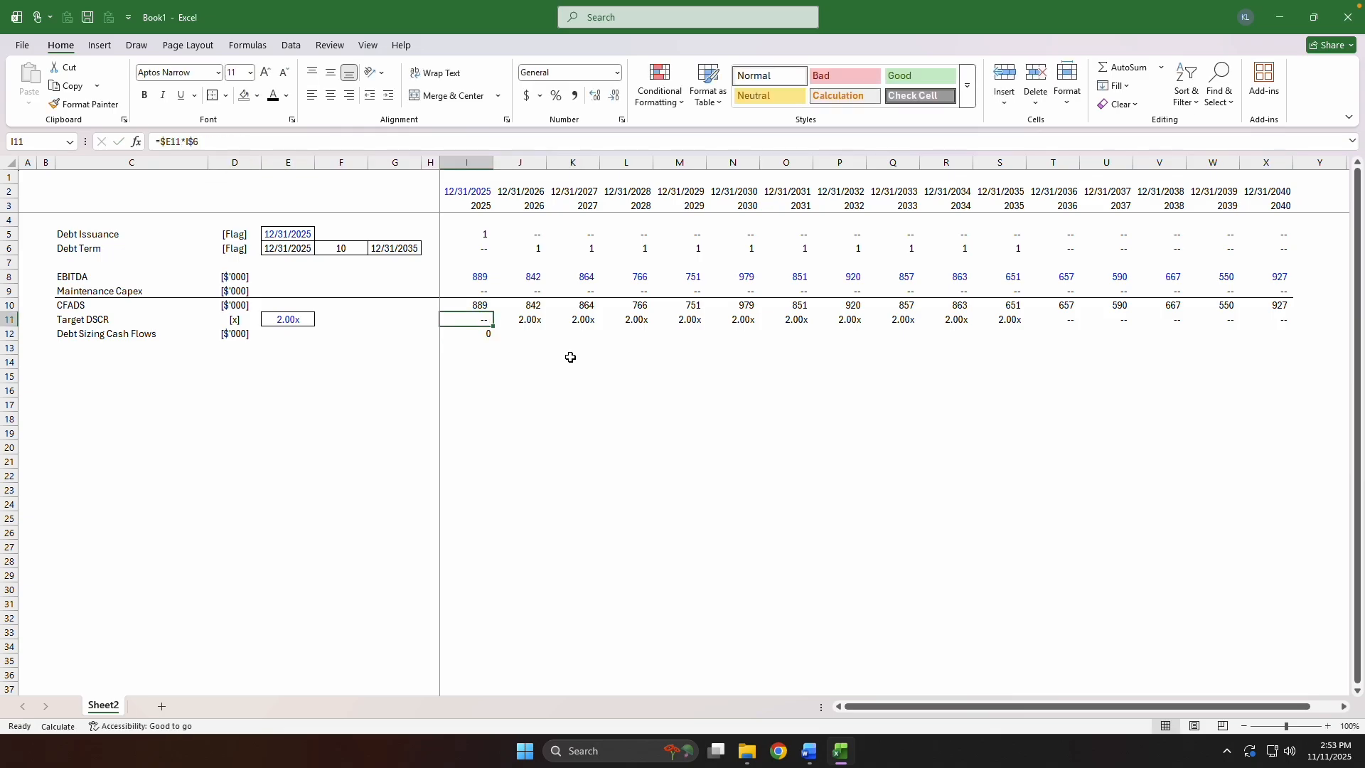
Copy the CFADS cell I10 and paste only its formats onto I12.
key("Up")
key("ctrl+c")
key("Down")
key("Down")
key("Down")
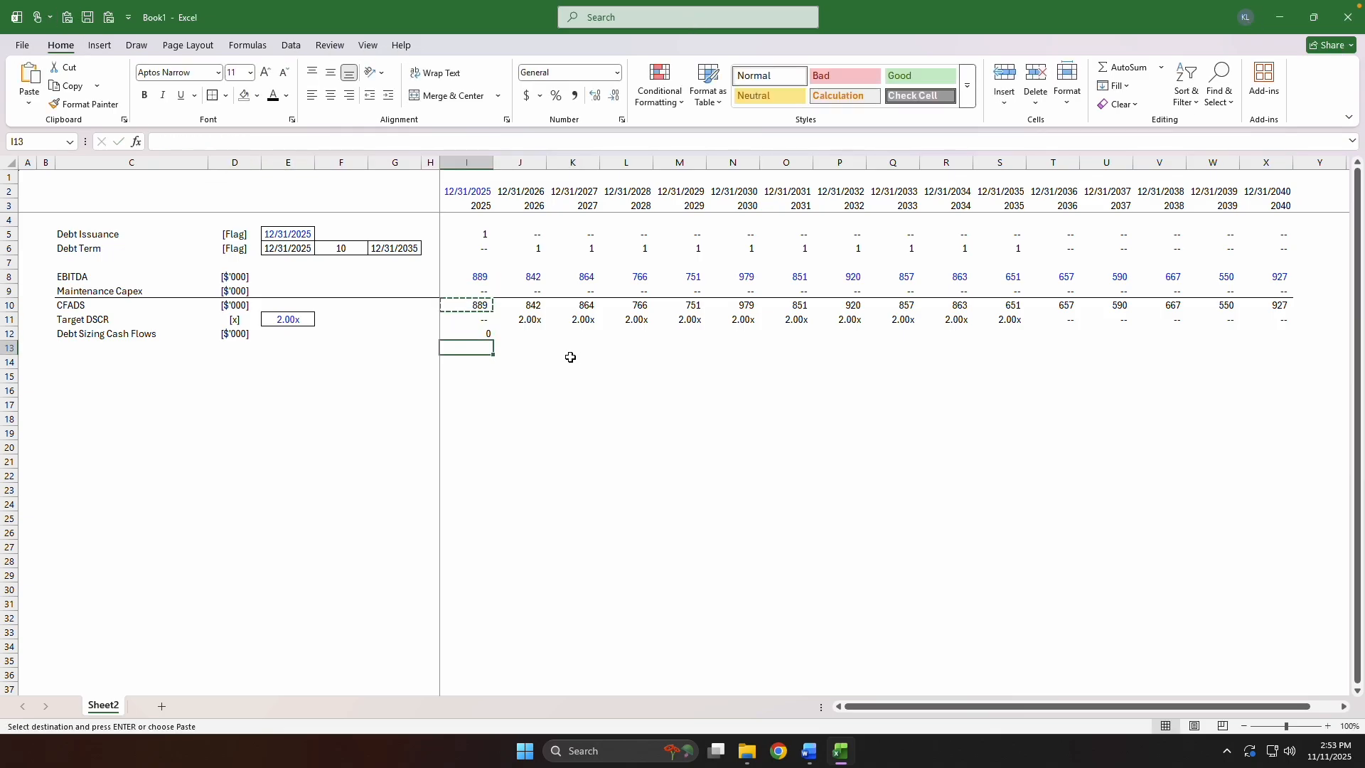
key("Up")
key("ctrl+alt+v")
key("t")
key("Return")
Fill the Debt Sizing Cash Flows formula across row 12 through 2040.
key("Up")
key("ctrl+Right")
key("Down")
key("ctrl+shift+Left")
key("ctrl+r")
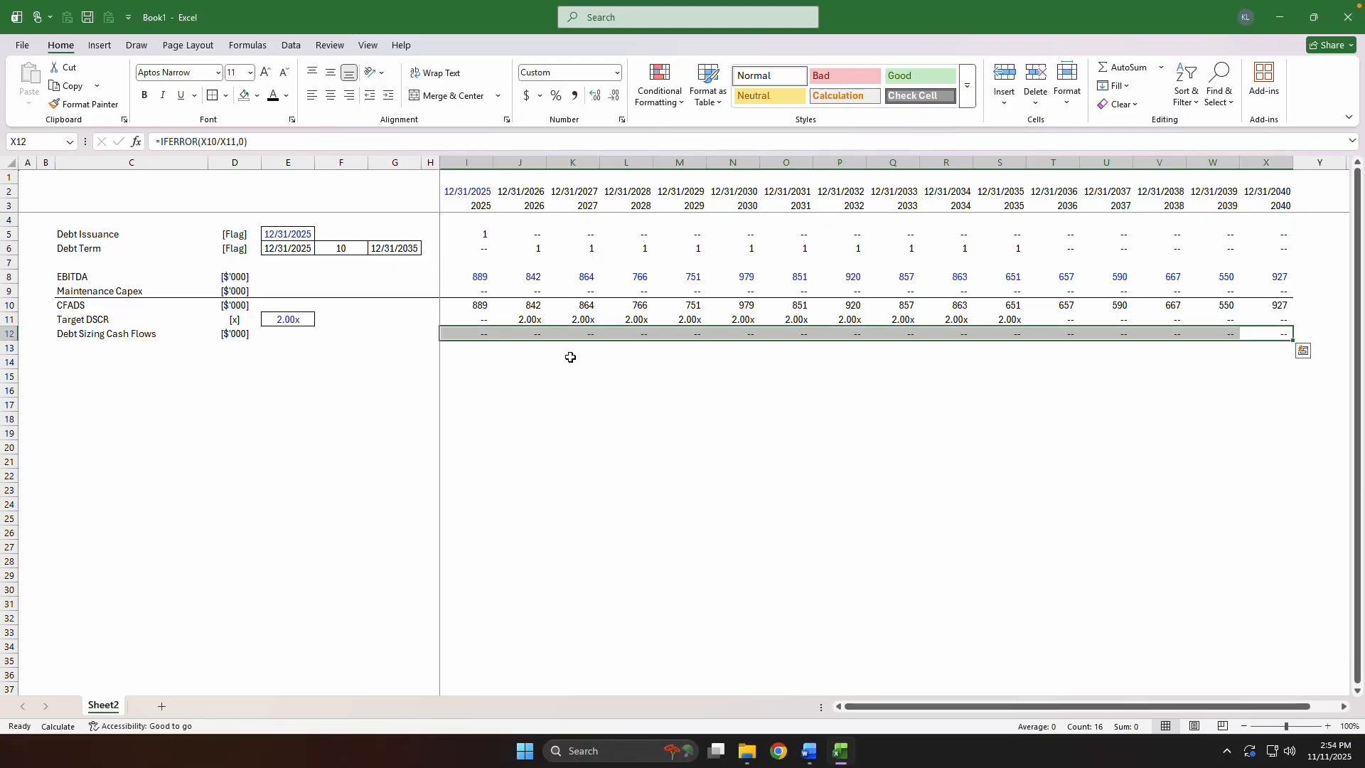
Add a top border across the Debt Sizing Cash Flows row from label to 2040, and recalculate the sheet.
key("ctrl+shift+Left")
key("ctrl+shift+Left")
key("alt+h")
key("b")
key("p")
key("ctrl+Left")
key("F9")
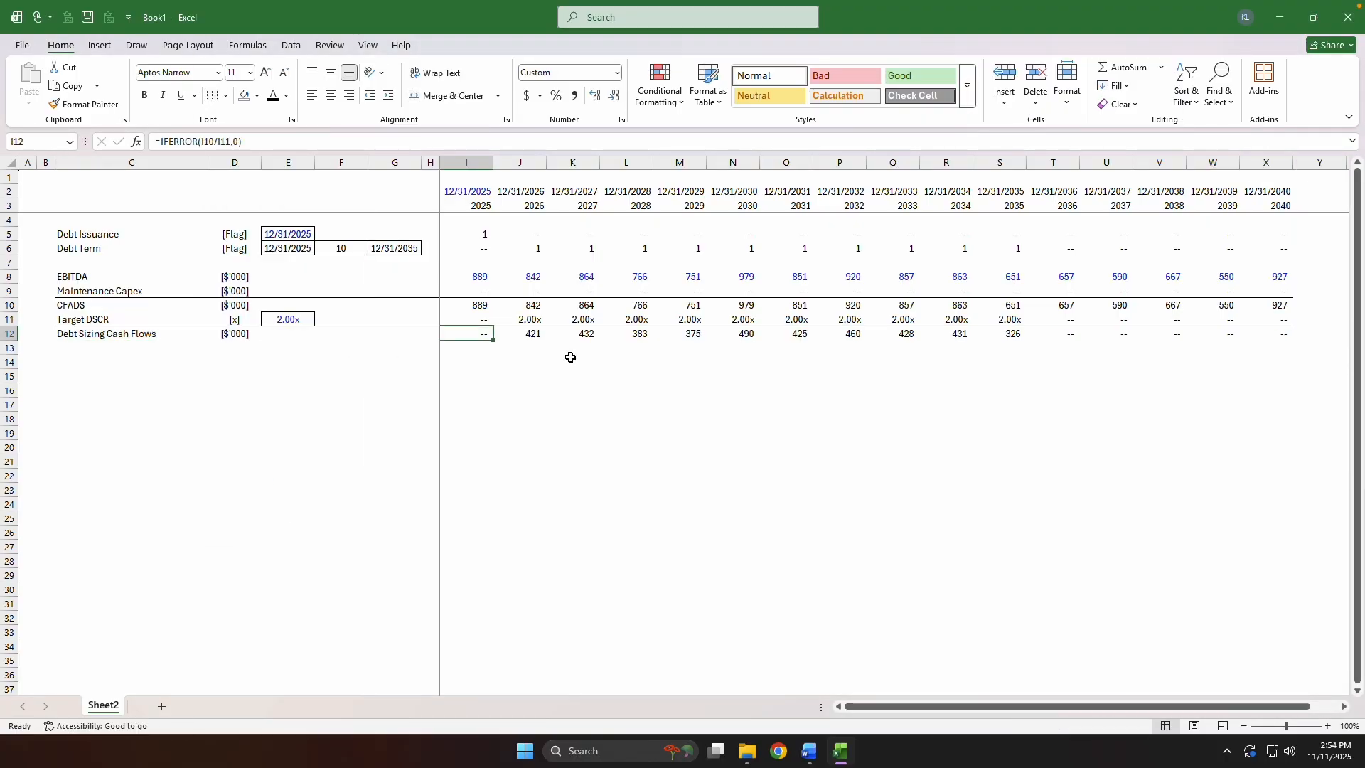
Bold the entire Debt Sizing Cash Flows row, C12 through X12.
key("Right")
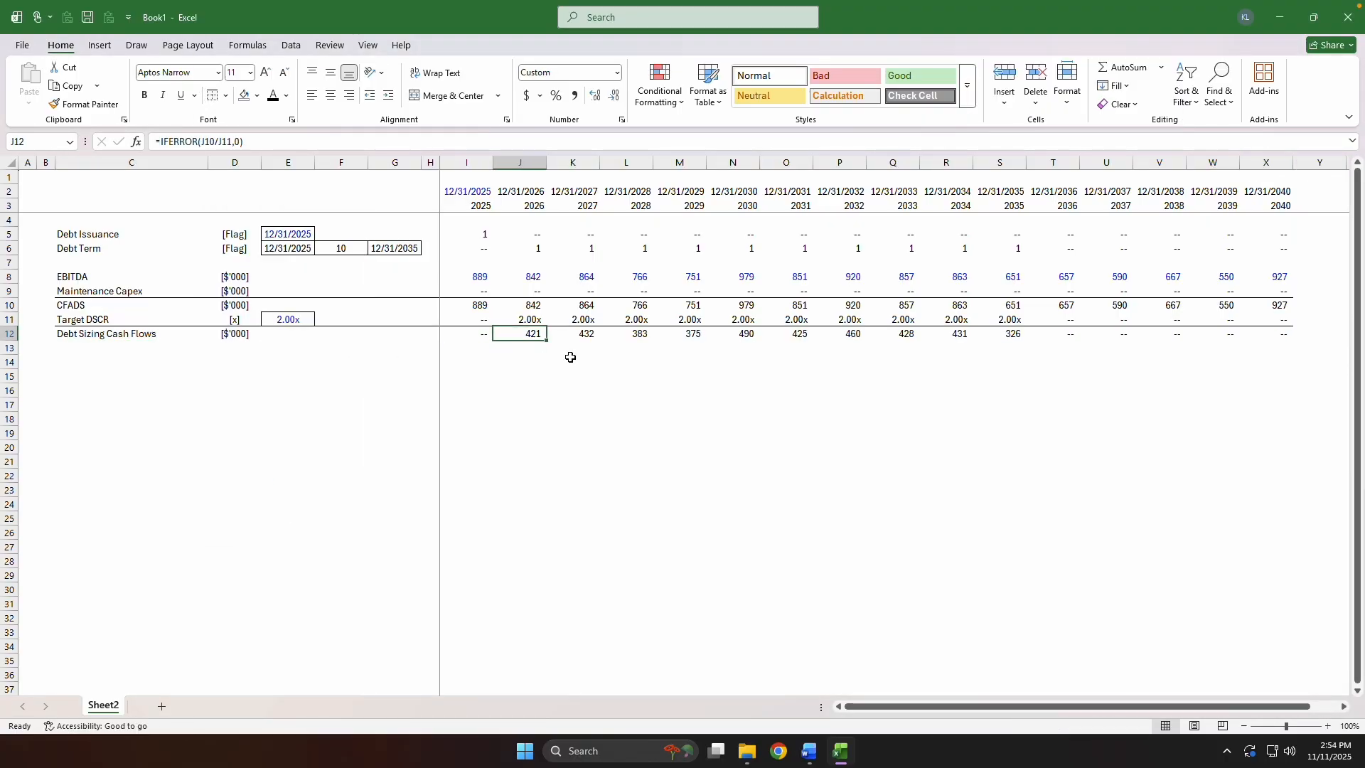
key("ctrl+Right")
key("ctrl+shift+Left")
key("ctrl+shift+Left")
key("ctrl+shift+Left")
key("ctrl+b")
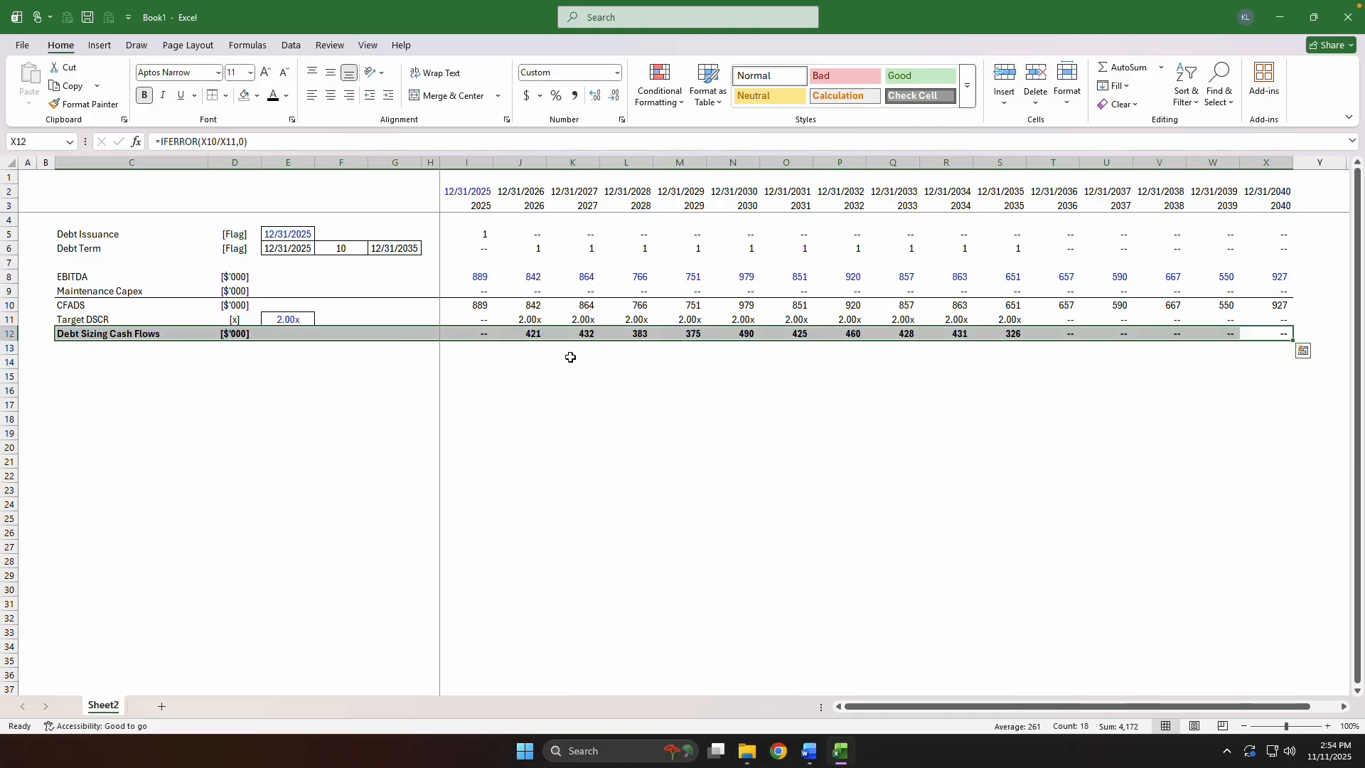
key("alt+h")
key("f")
key("c")
key("Down")
key("Down")
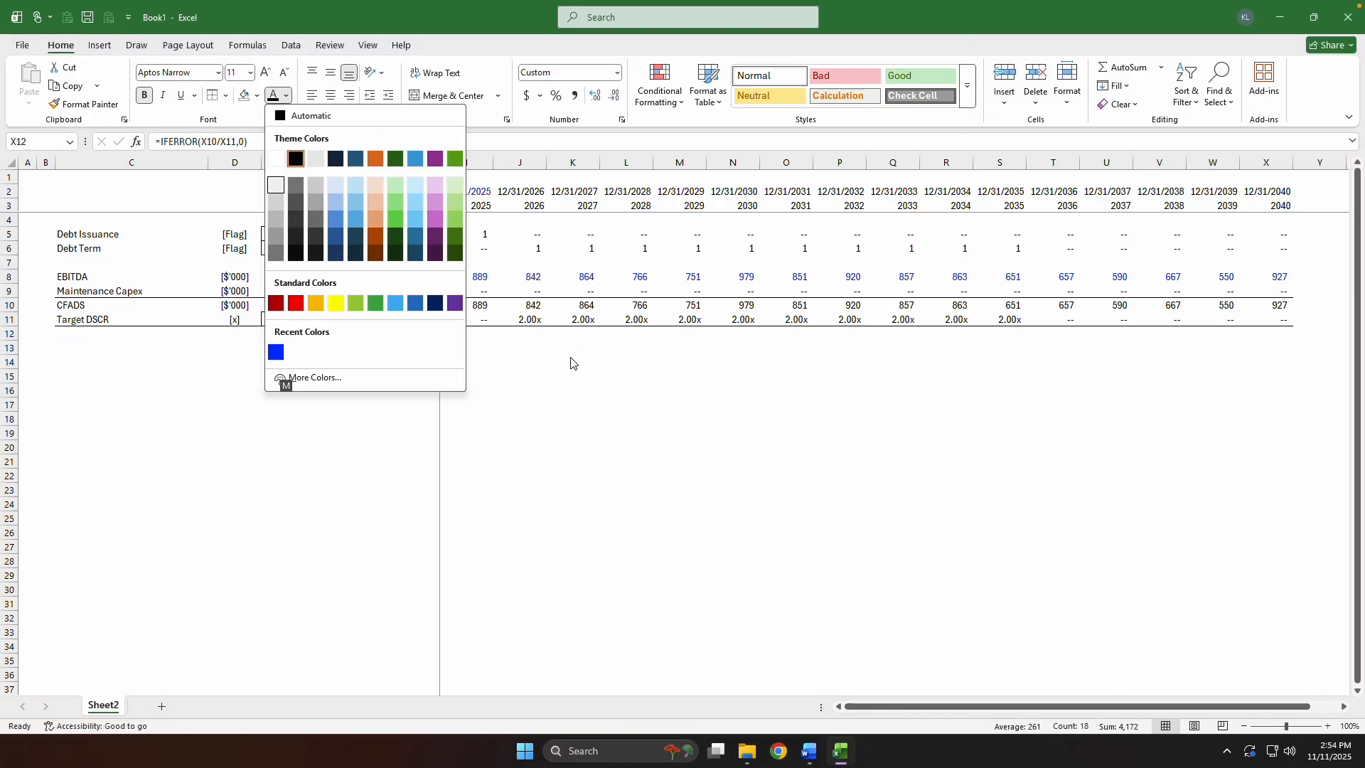
key("Return")
key("ctrl+z")
Shade the Debt Sizing Cash Flows row, C12 through X12, with a light gray fill.
key("alt+h")
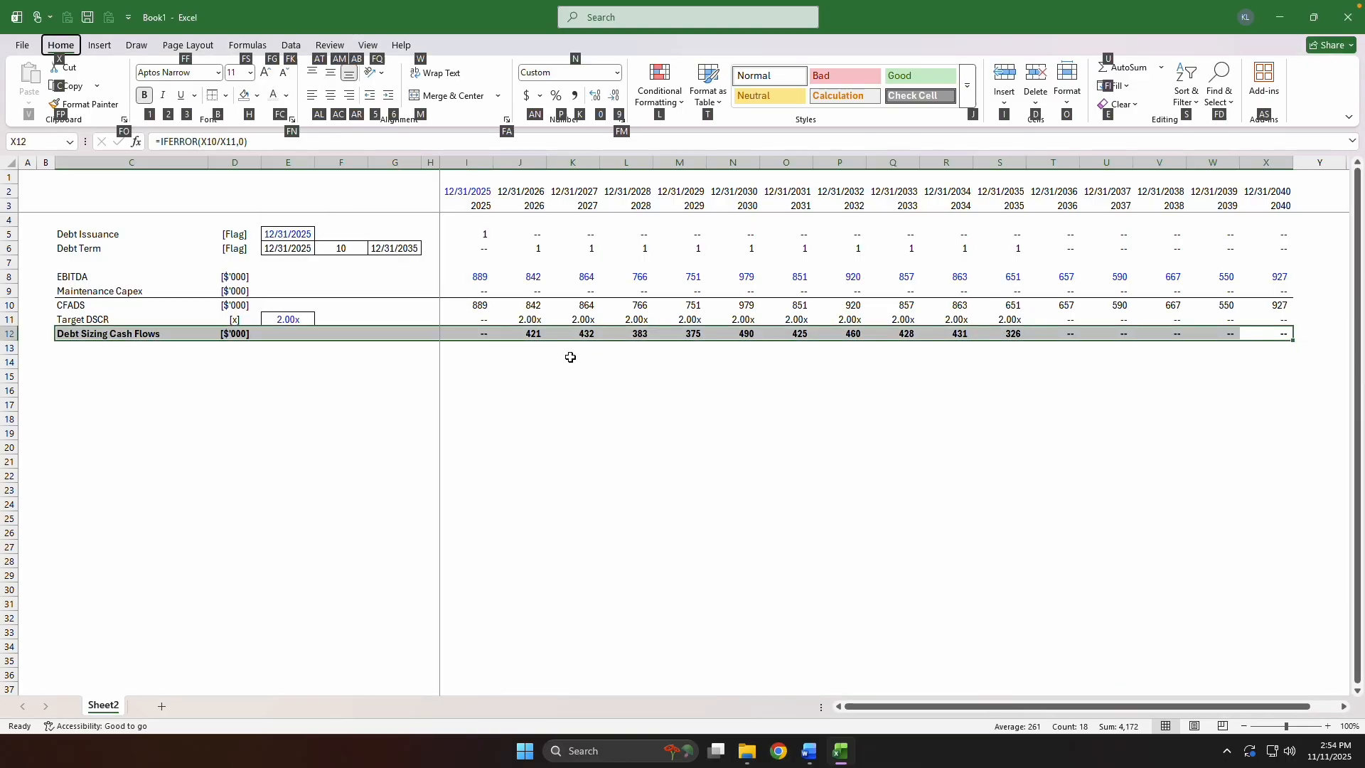
key("h")
key("Down")
key("Return")
key("ctrl+Left")
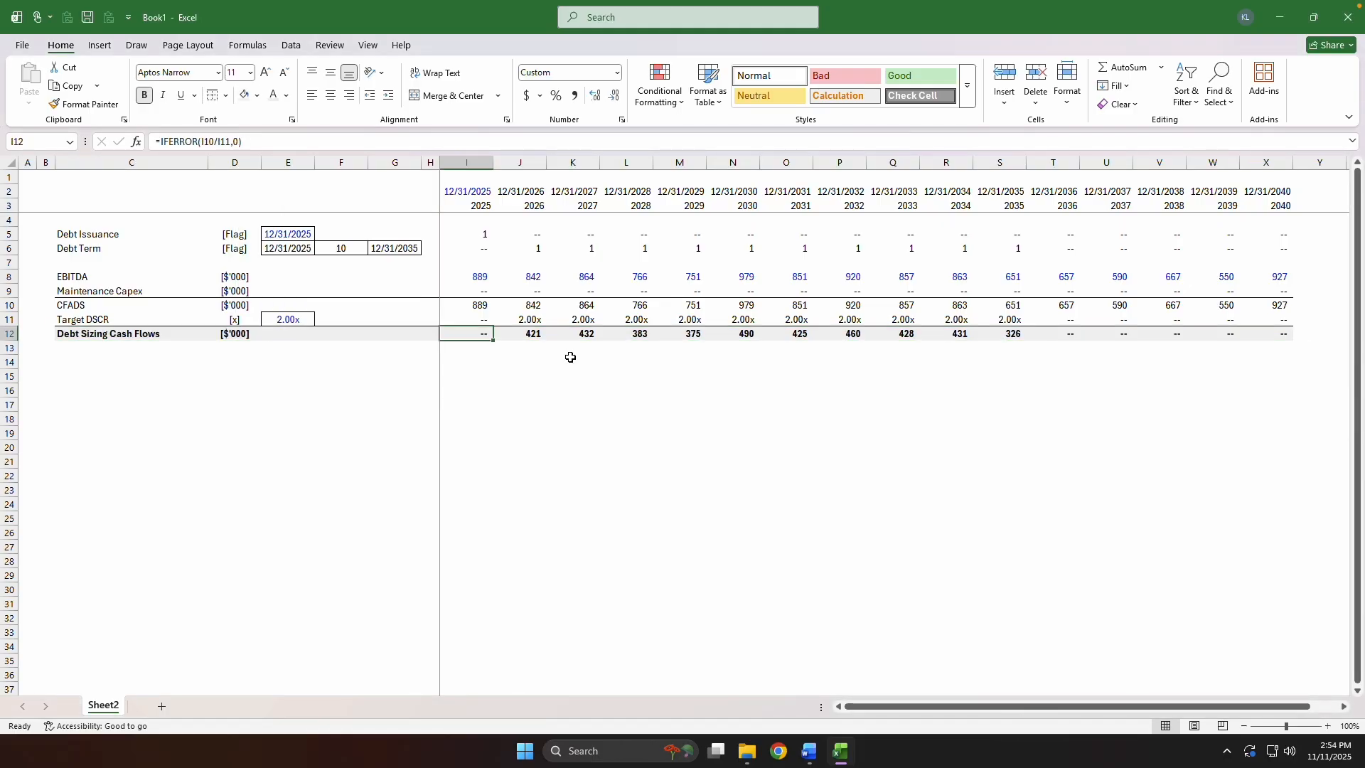
Review the Debt Sizing Cash Flows row across the forecast years.
key("Down")
key("Down")
key("Left")
key("Left")
key("Left")
key("Left")
key("Left")
key("Left")
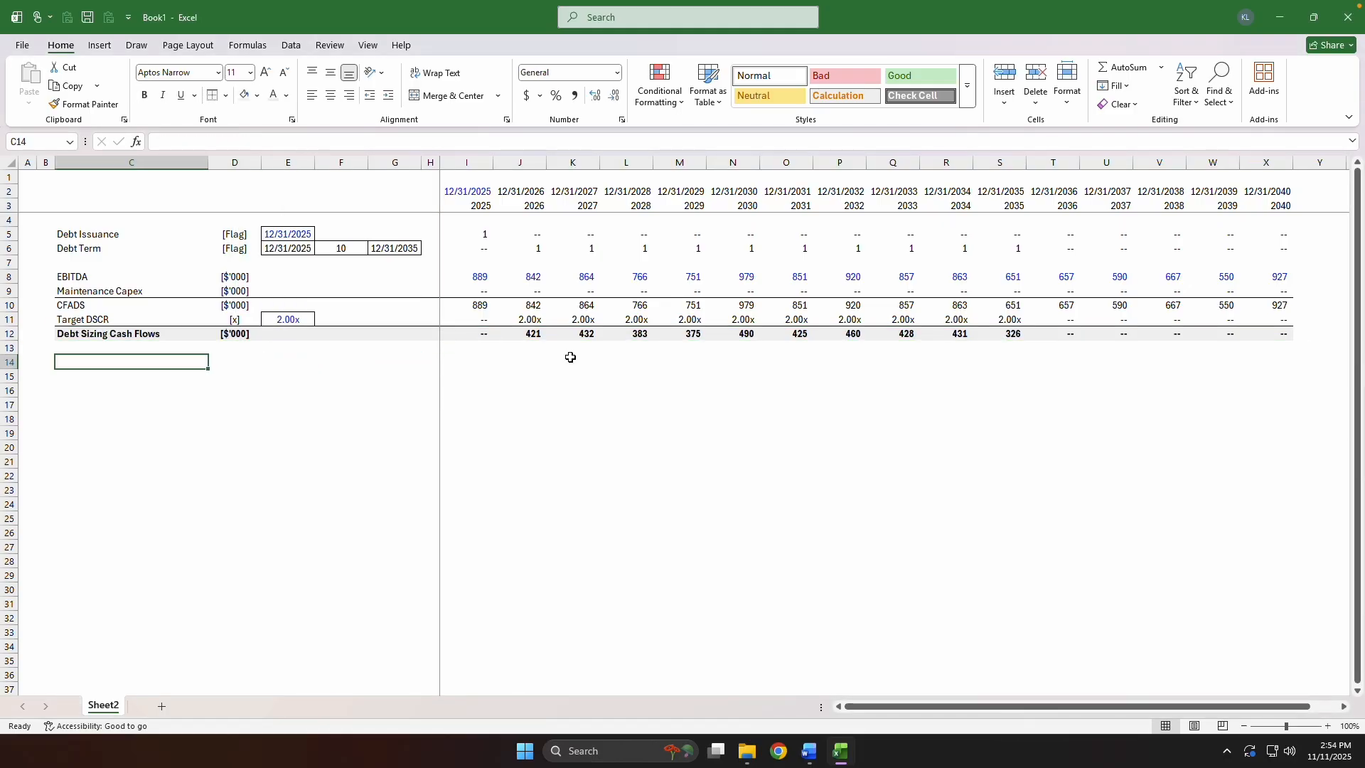
key("Up")
key("Up")
key("Right")
key("Right")
key("Right")
key("Right")
key("Right")
key("Right")
key("Right")
key("Right")
key("Right")
key("Right")
key("Right")
key("Right")
key("Right")
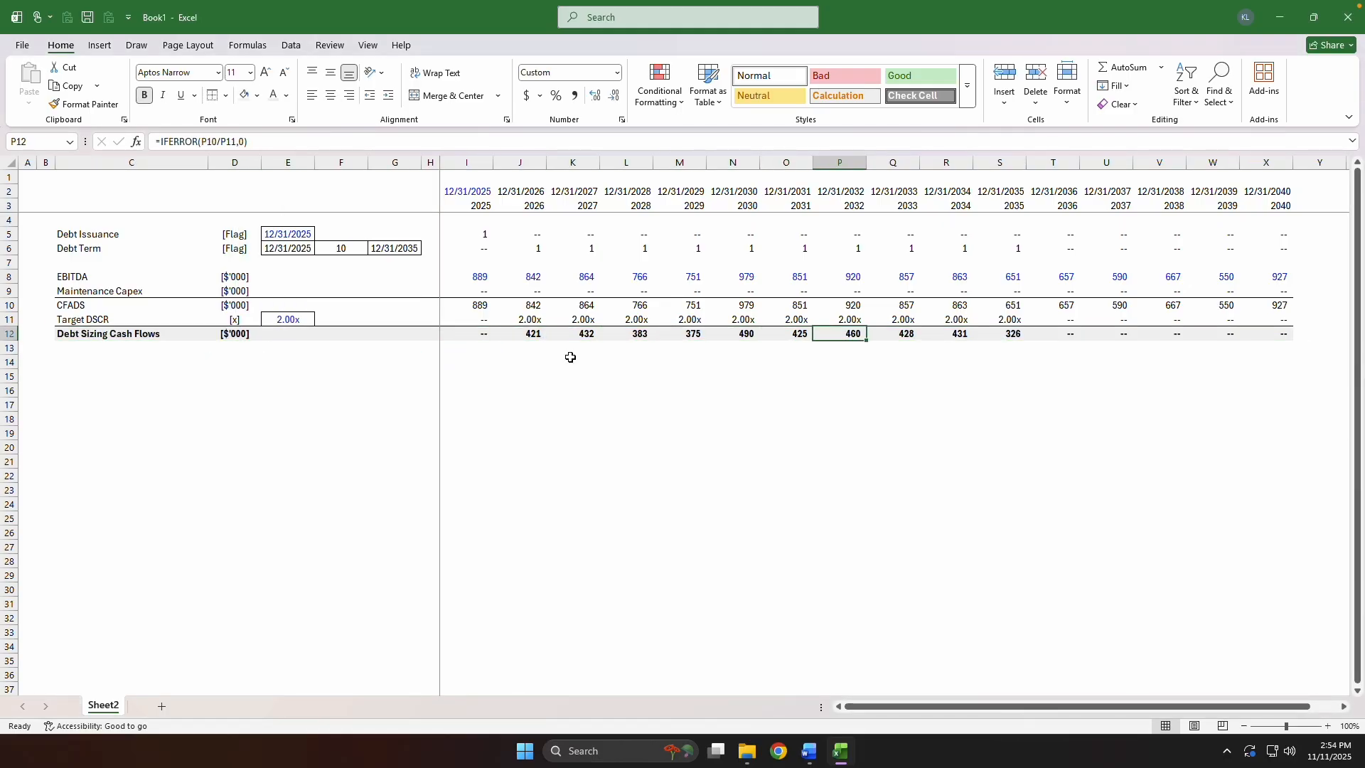
key("Right")
key("Right")
key("Right")
key("Left")
key("Left")
key("Left")
Add an "Interest Rate" label in C14 with the unit [%] in D14.
key("ctrl+Left")
key("Down")
key("Down")
key("Left")
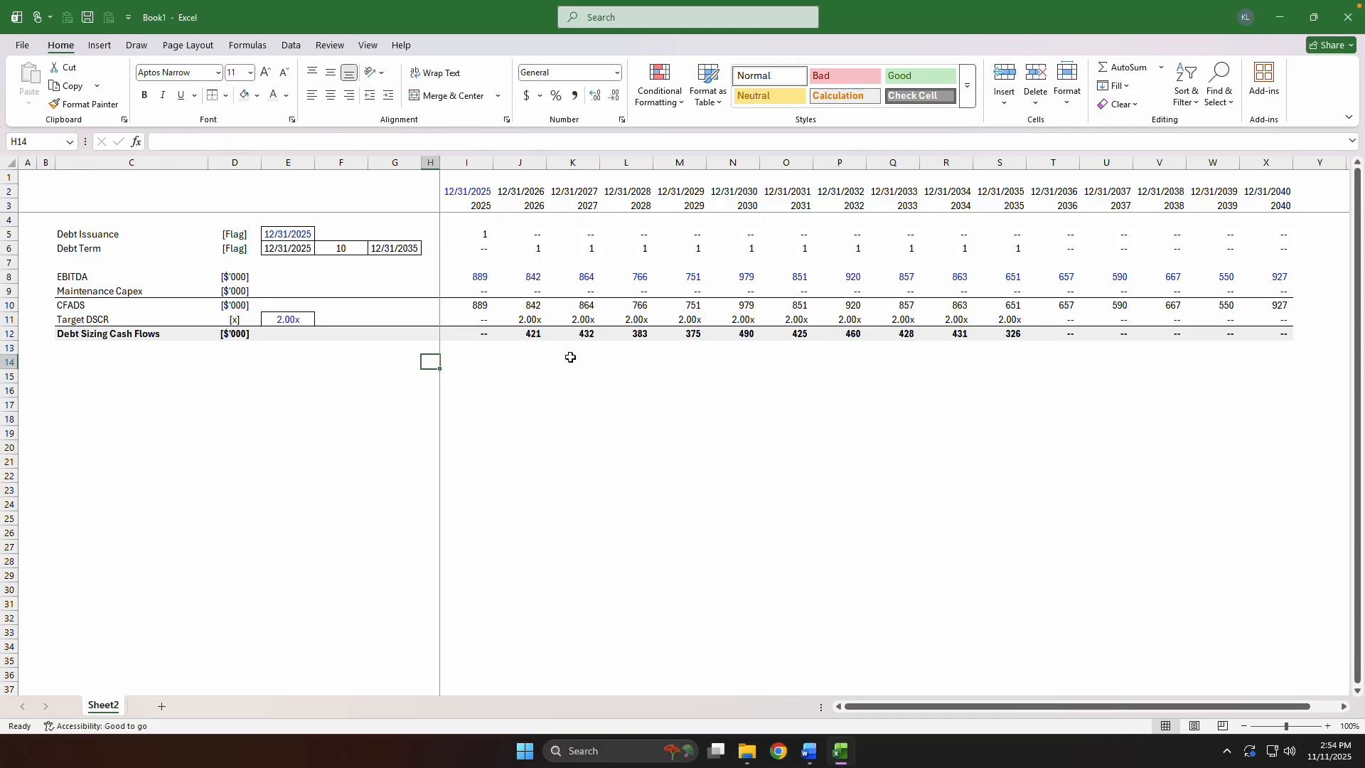
key("Left")
key("Left")
key("Left")
key("Left")
key("Left")
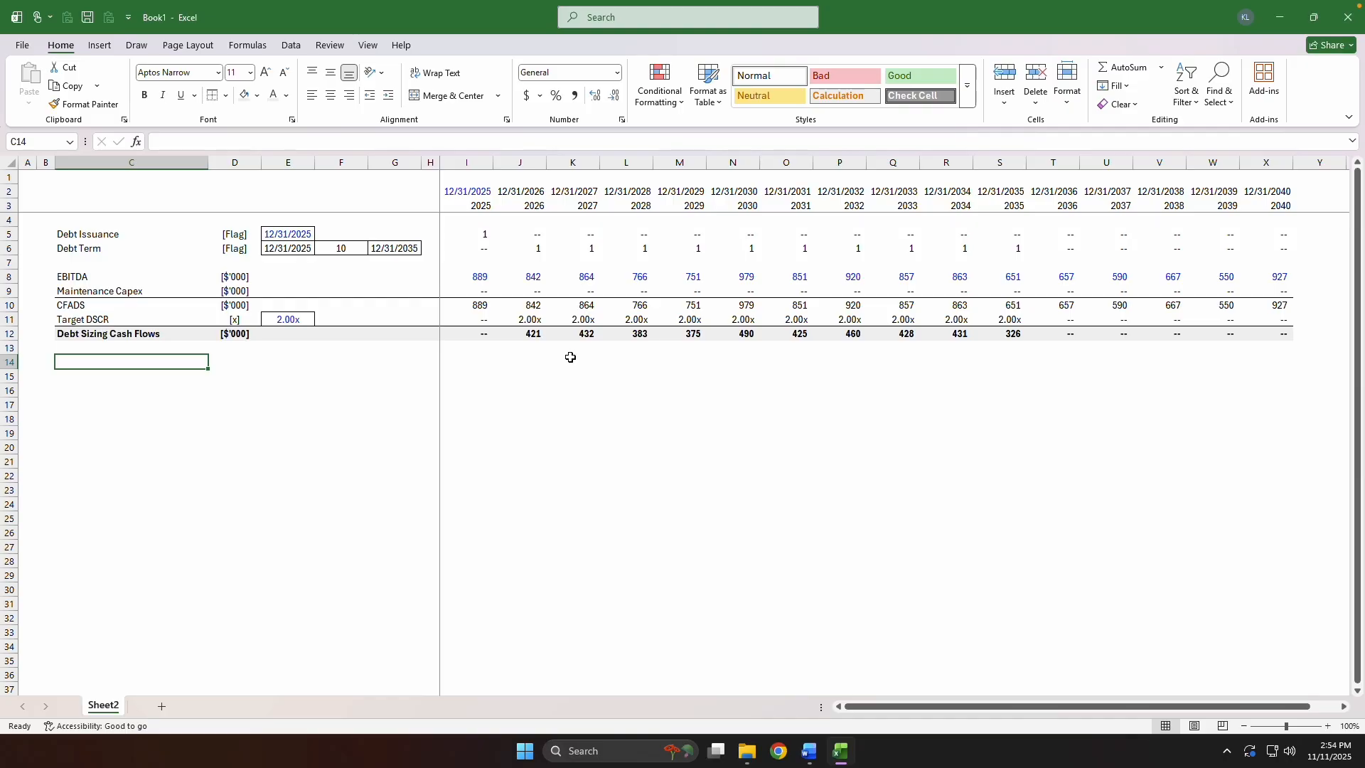
type("Interest R")
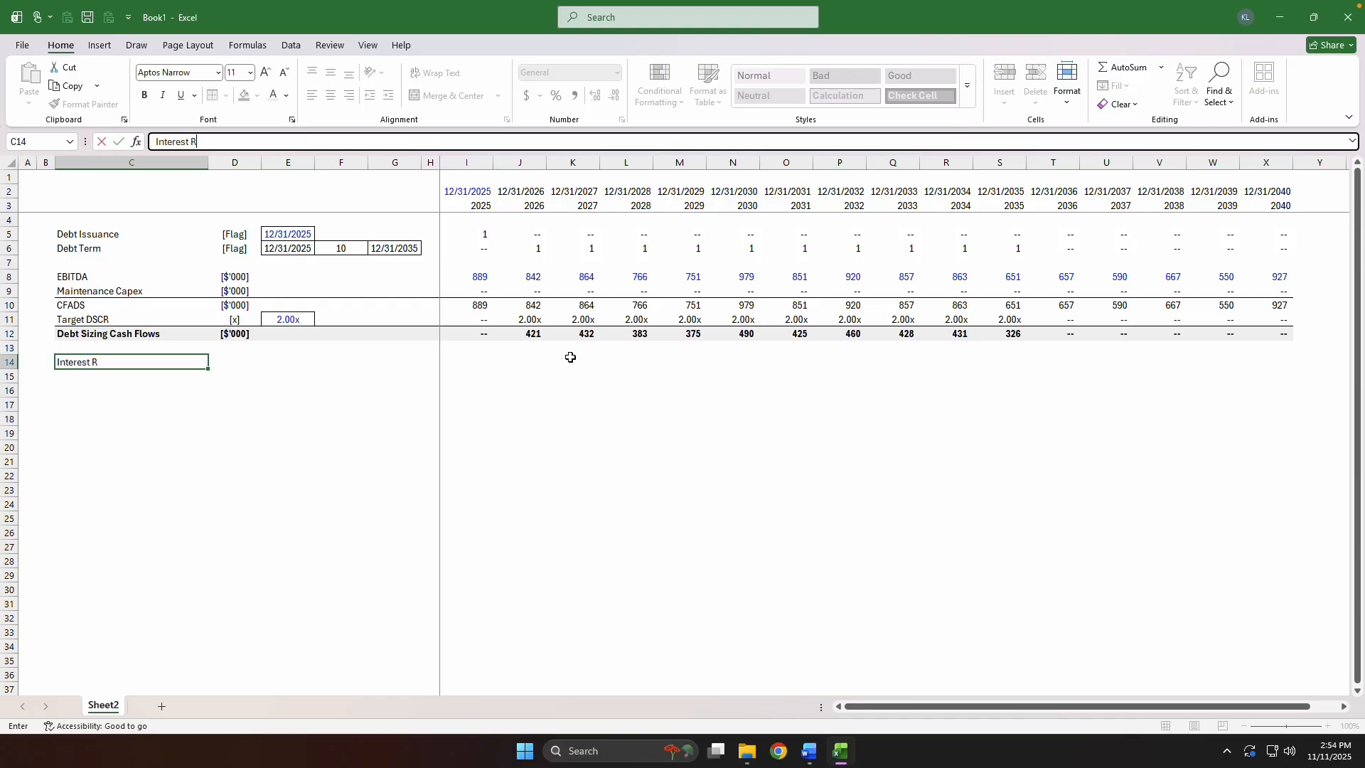
type("ate")
key("Right")
type("[%]")
key("Return")
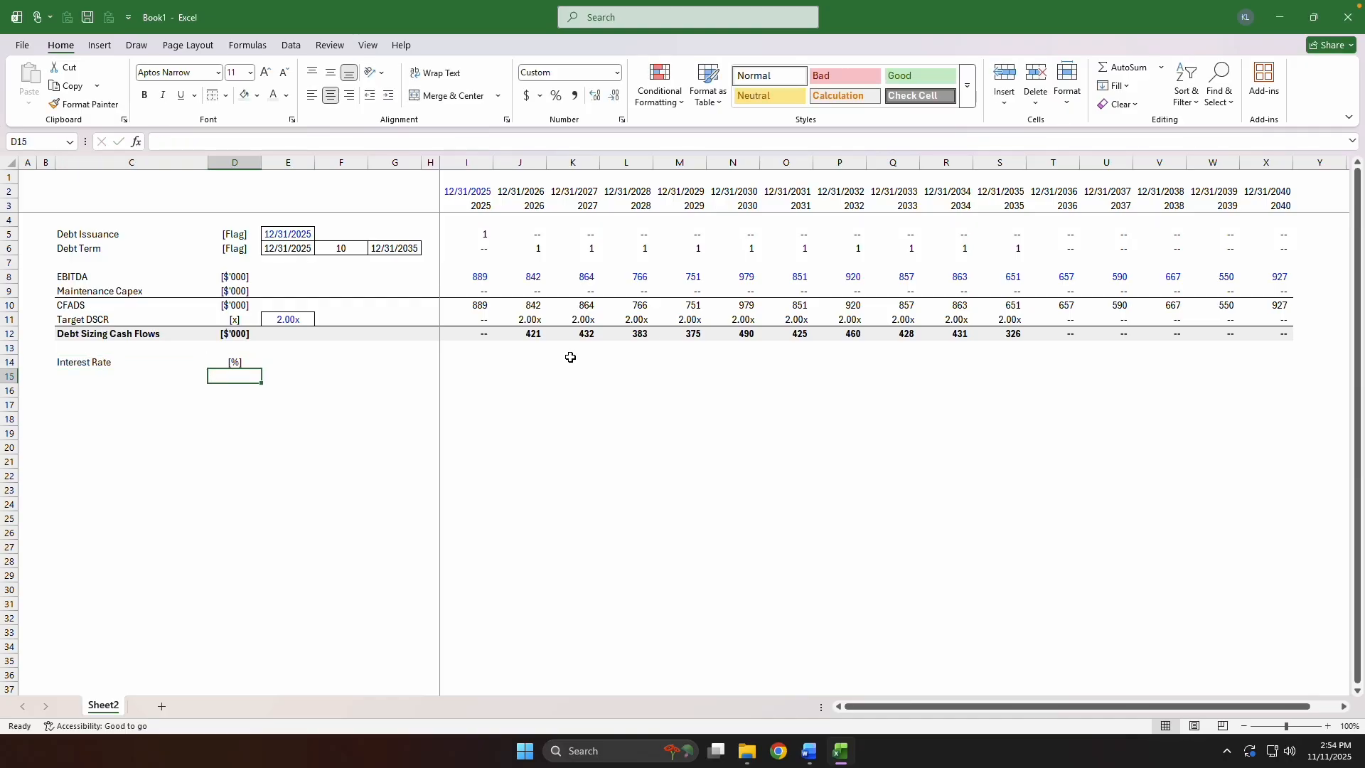
Add a "Discount Factor" label in C15 and copy the [%] unit down to D15.
key("Left")
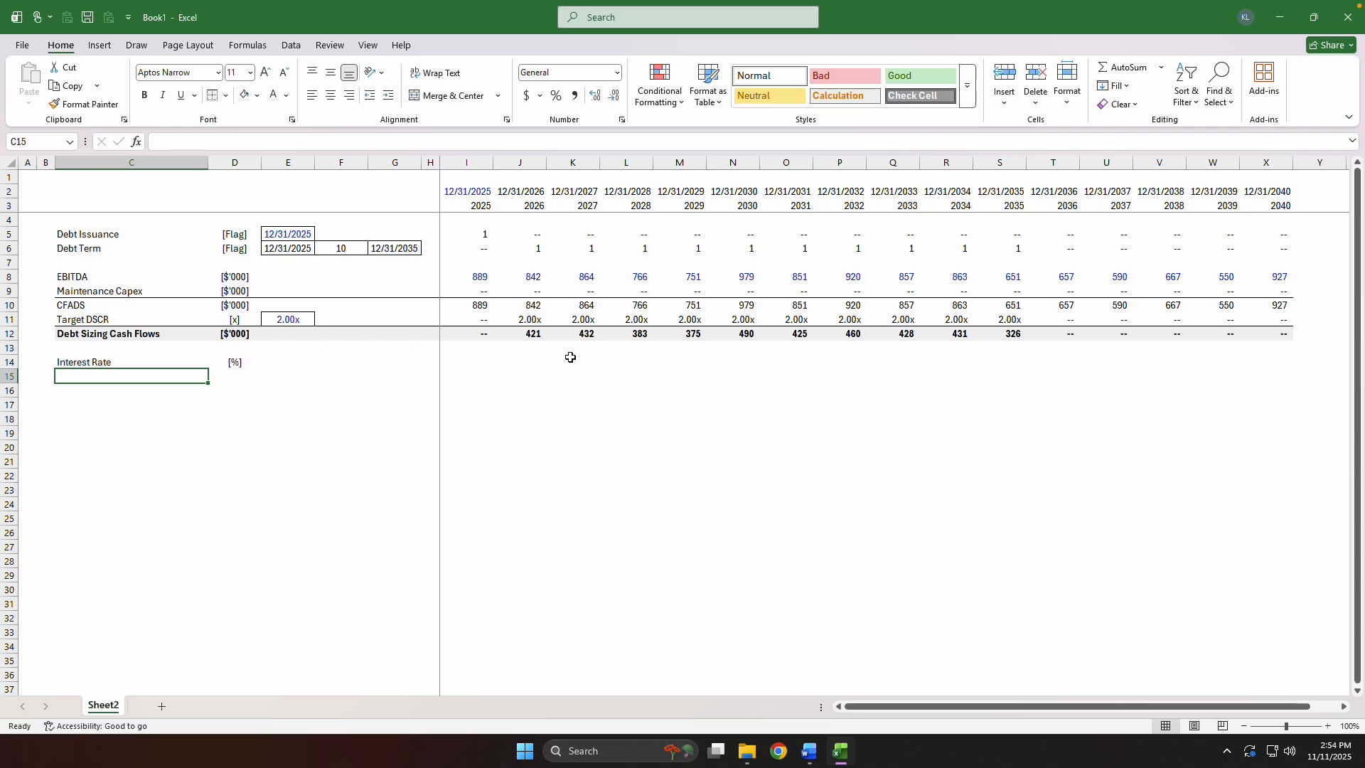
type("Discount")
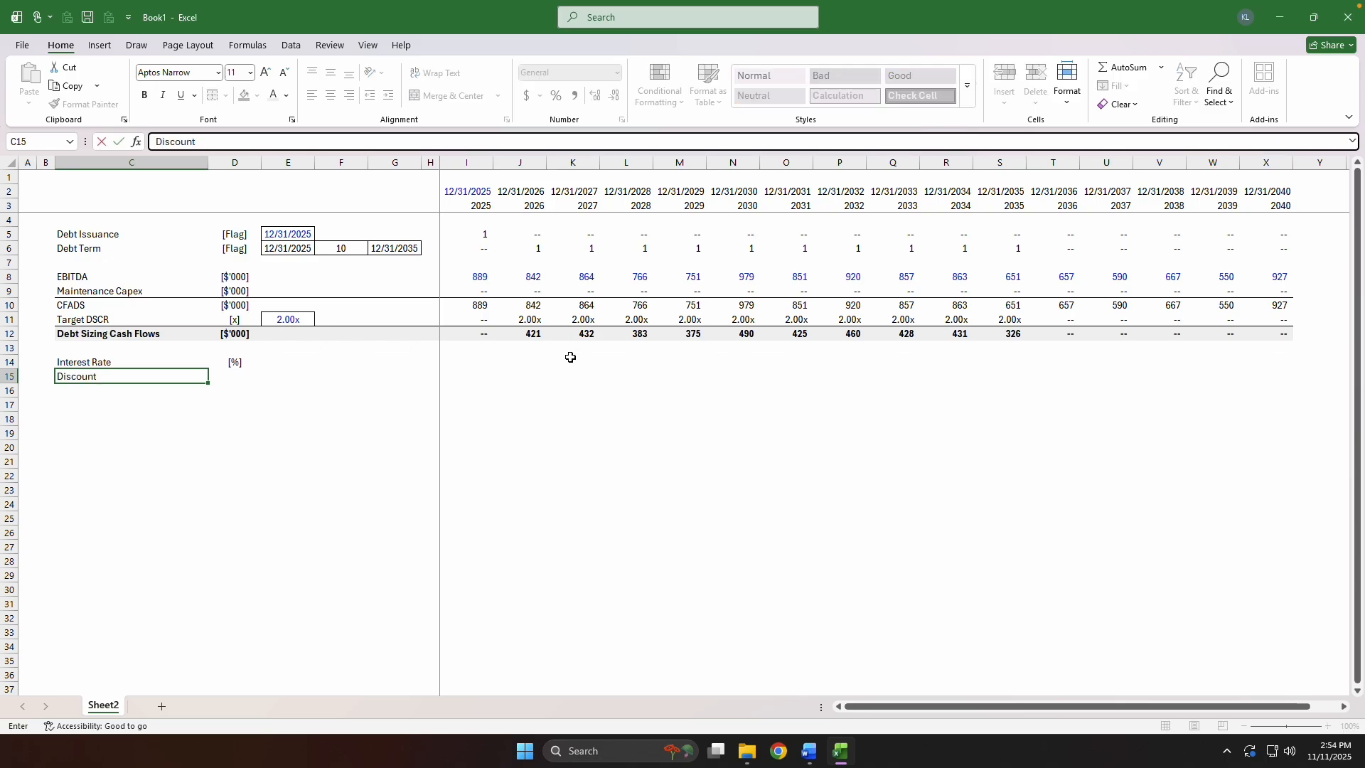
type(" Factor")
key("ctrl+Return")
key("Right")
key("ctrl+d")
Enter an interest rate assumption of 4.00% in E14.
key("Right")
key("Up")
key("Up")
key("Right")
key("Right")
key("Right")
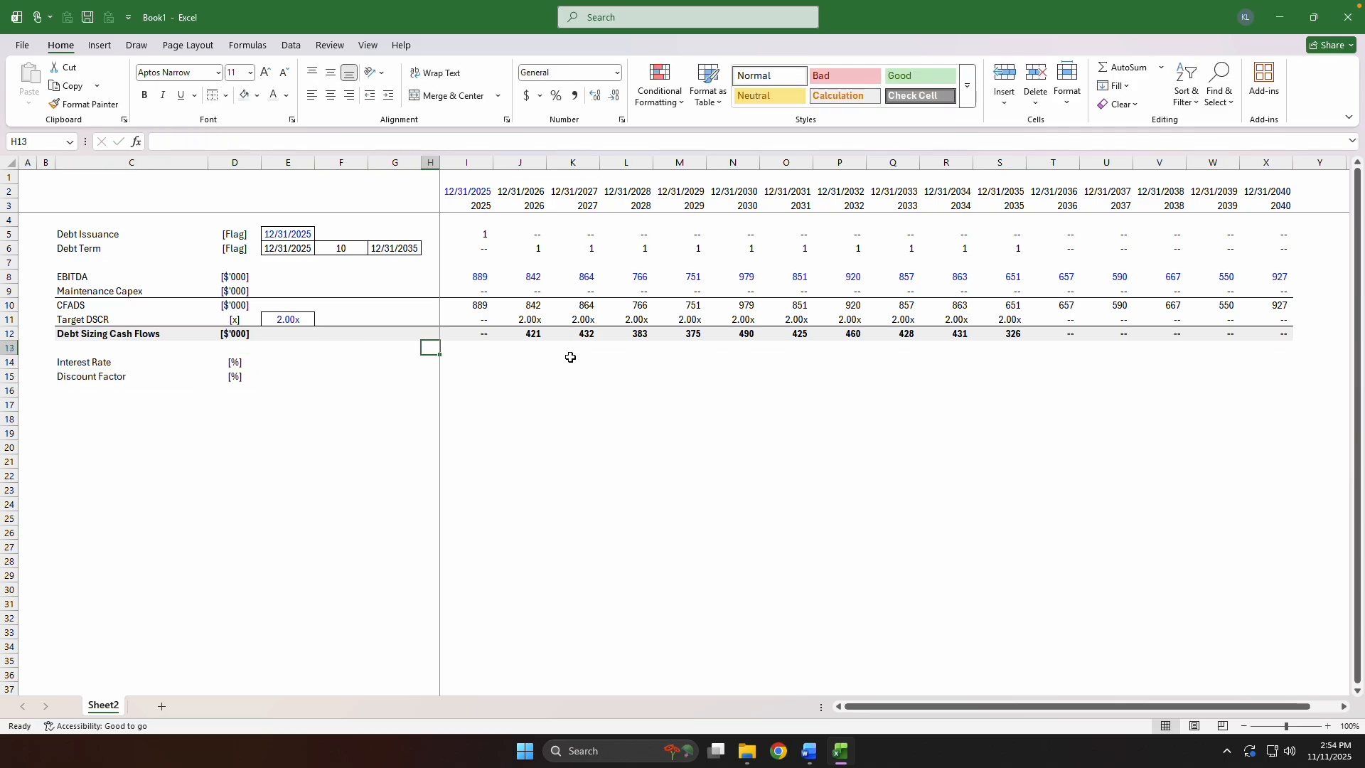
key("Down")
key("Left")
key("Left")
key("Left")
type("4")
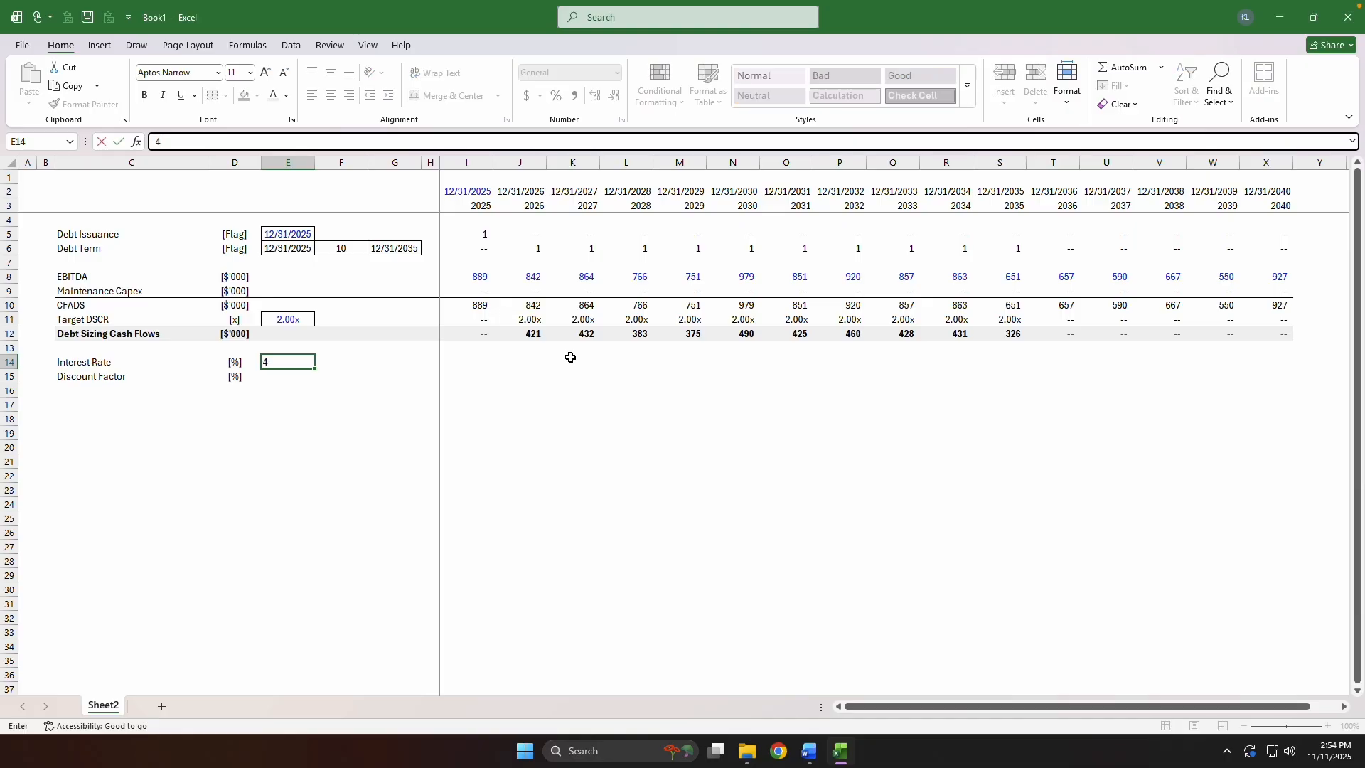
type(".00%")
key("ctrl+Return")
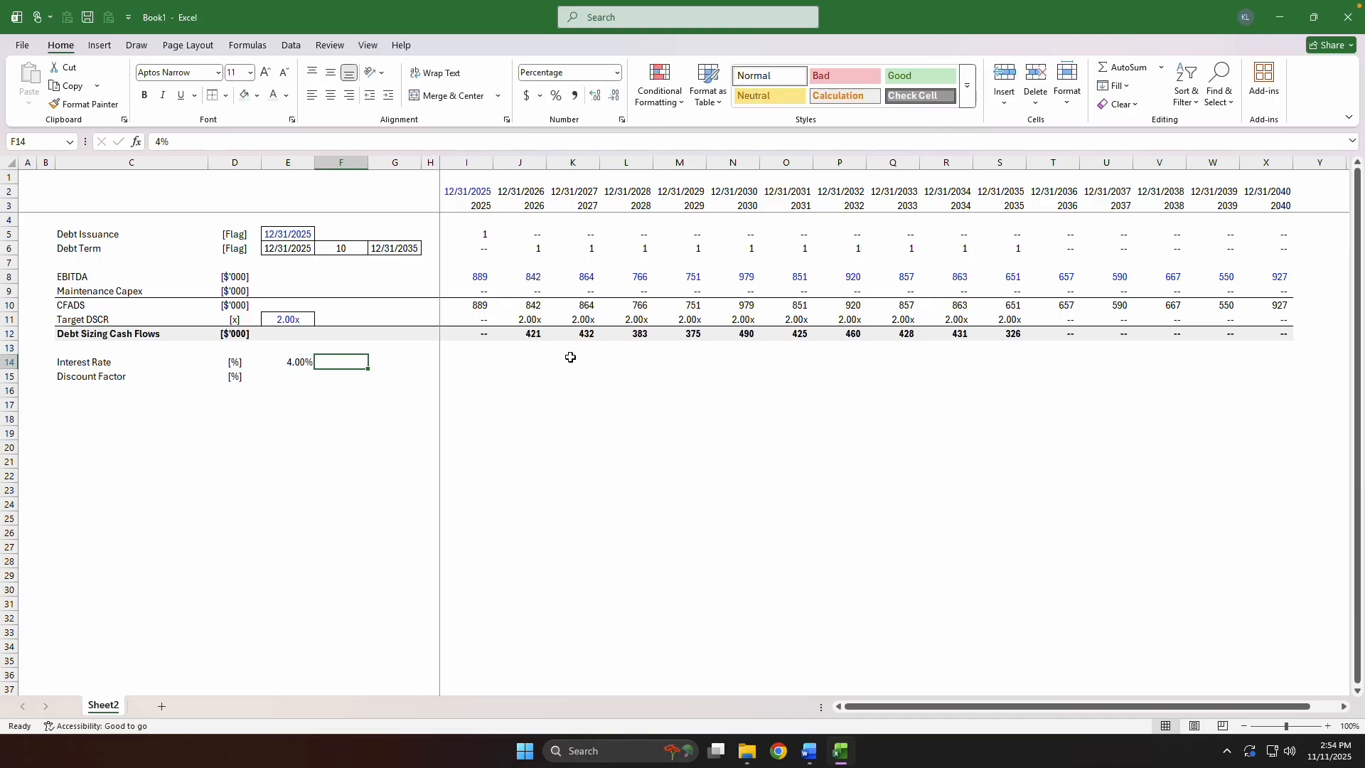
Give the interest rate in E14 the custom number format 0.0%;(0.0%);"--" and center it.
key("ctrl+1")
key("End")
key("Tab")
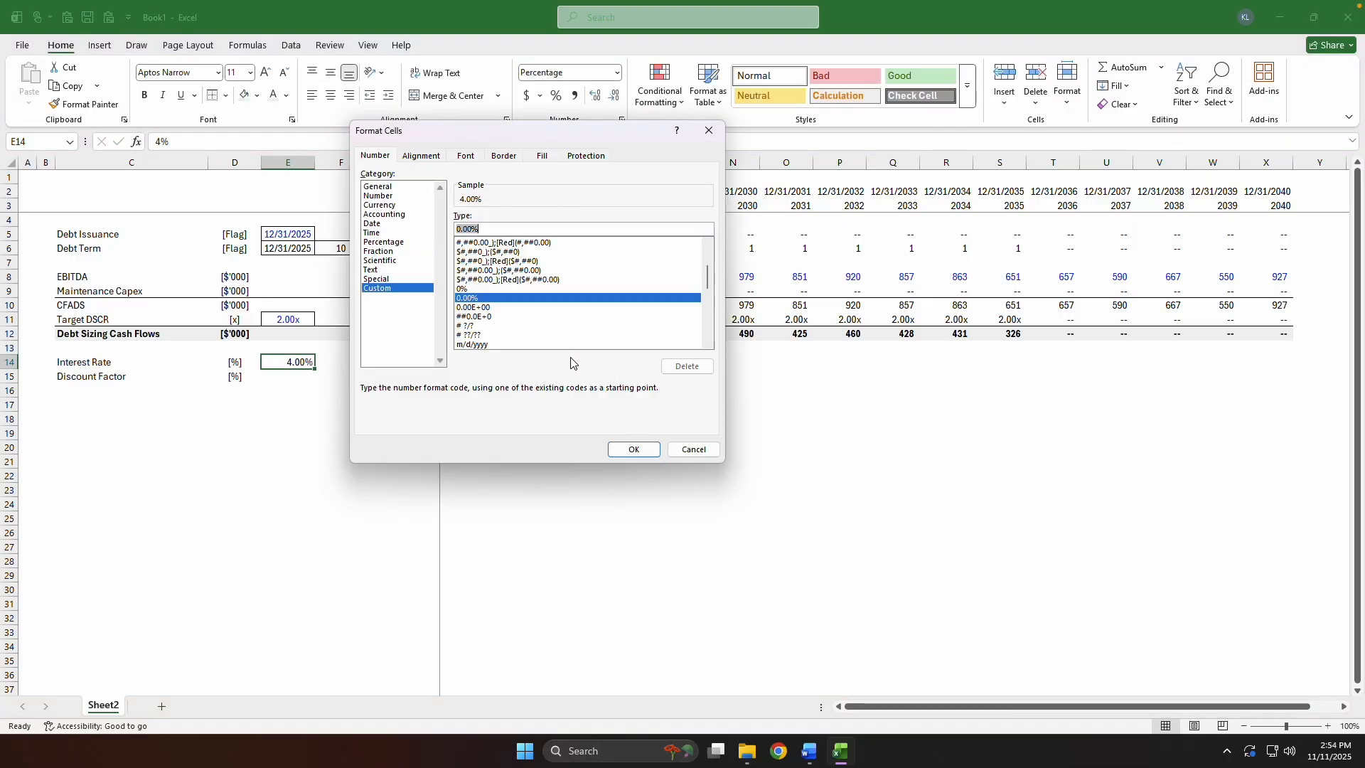
type("0.0%;(0.")
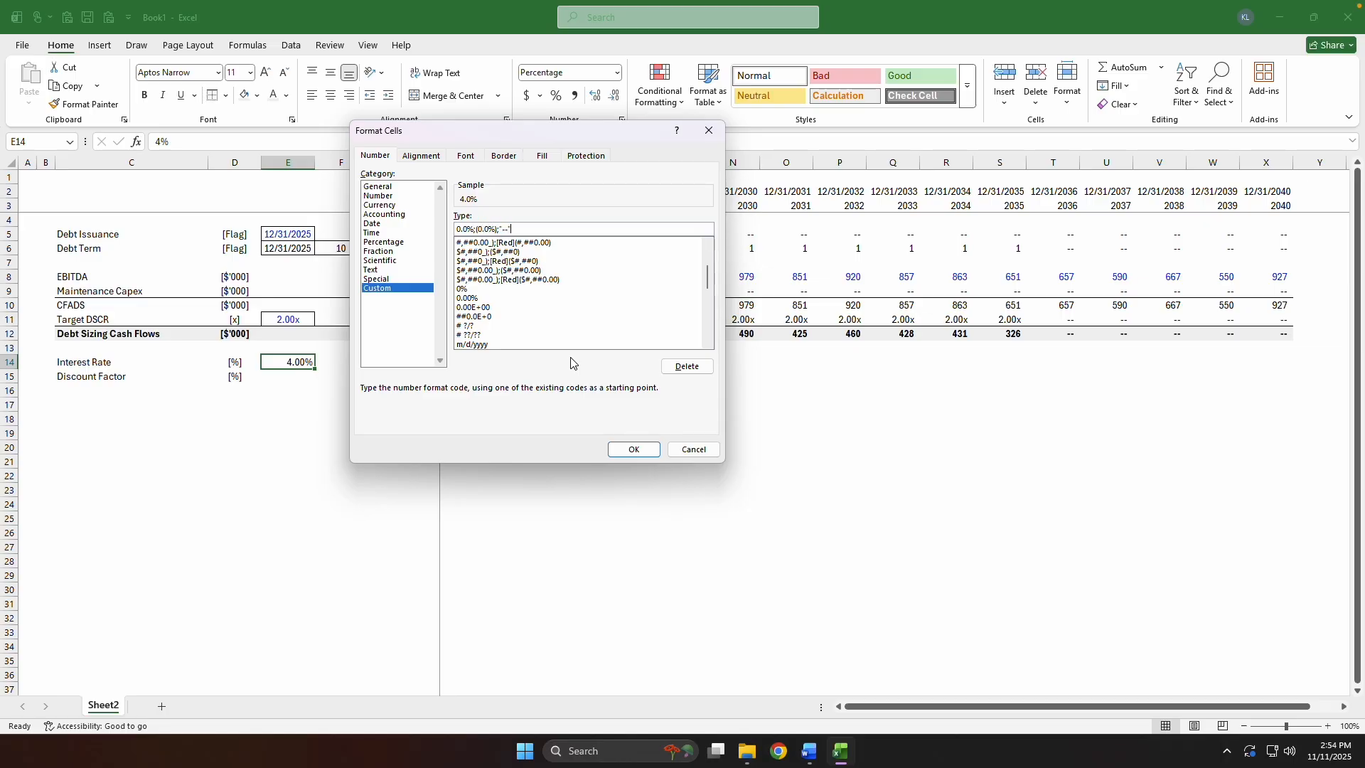
type("0%);\"--\"")
key("Return")
key("alt+h")
key("a")
key("c")
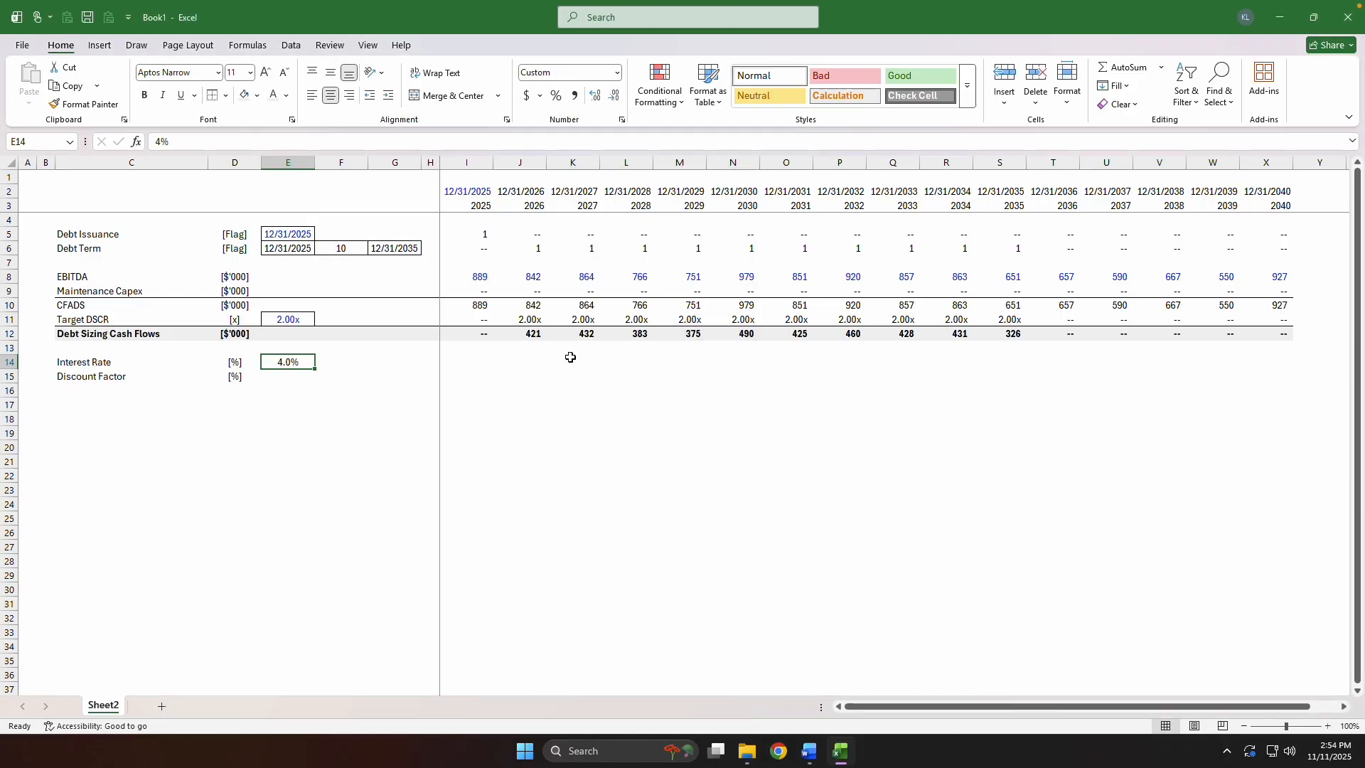
Outline the interest rate input in E14 with a border and color its font blue.
key("alt+h")
key("b")
key("Escape")
key("Escape")
key("alt+h")
key("f")
key("c")
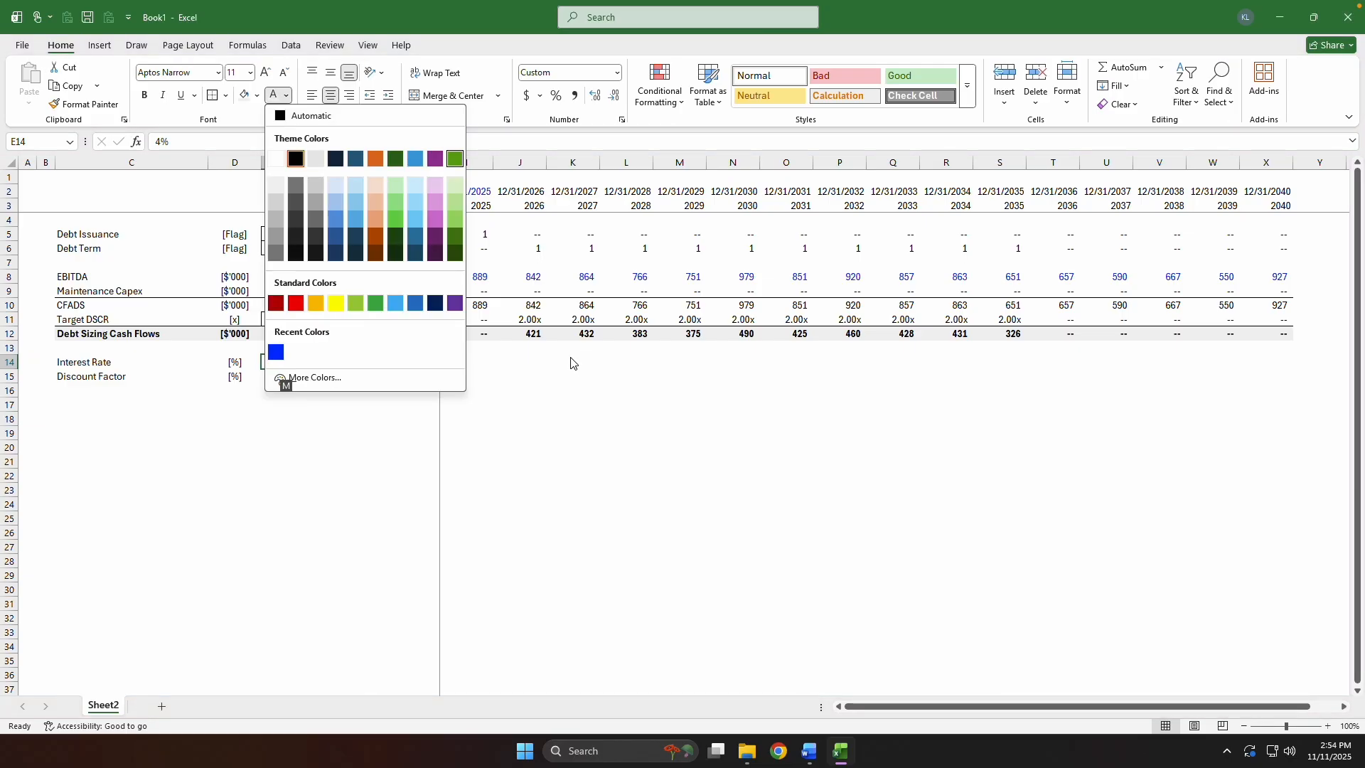
key("Down")
key("Down")
key("Down")
key("Down")
key("Down")
key("Down")
key("Down")
key("Return")
Link the 2025 Interest Rate in I14 to the assumption with the column-locked formula =$E14.
key("Right")
key("Right")
key("Right")
key("Right")
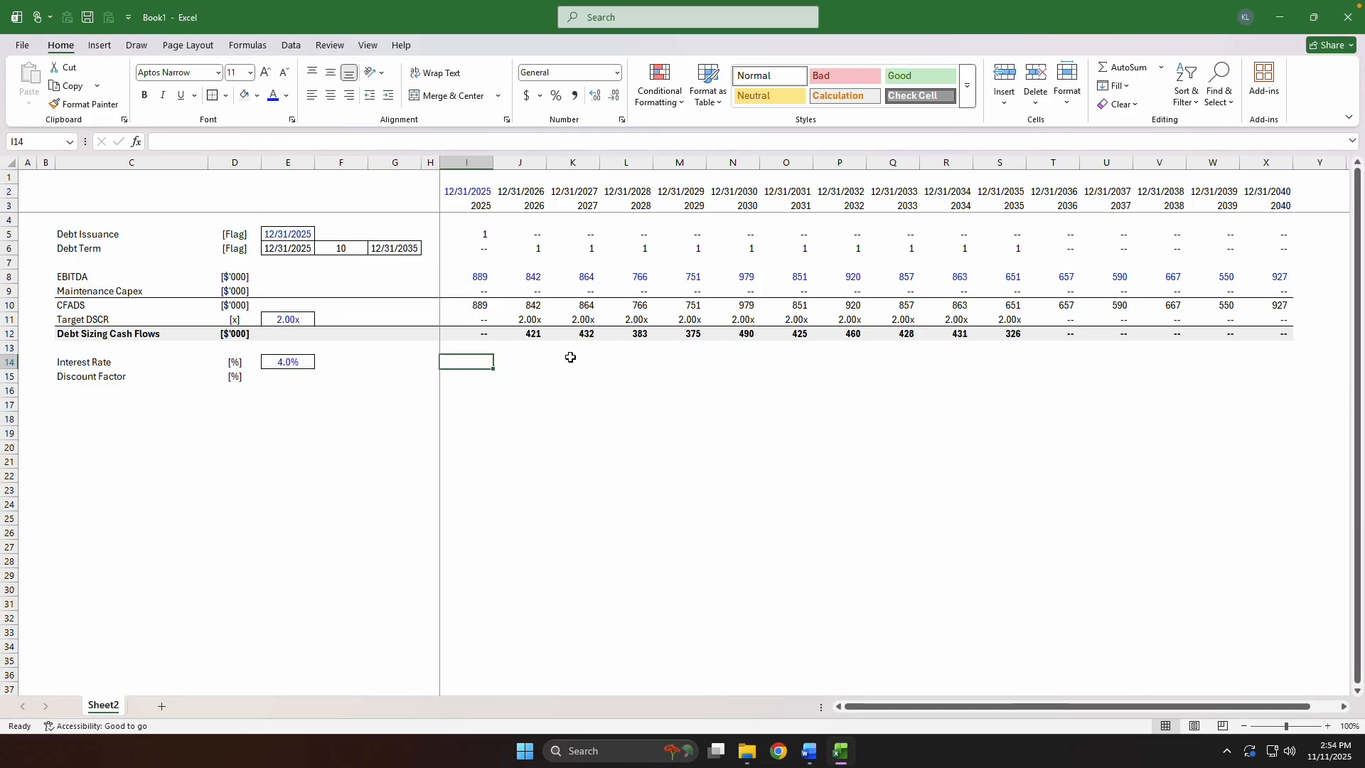
type("=")
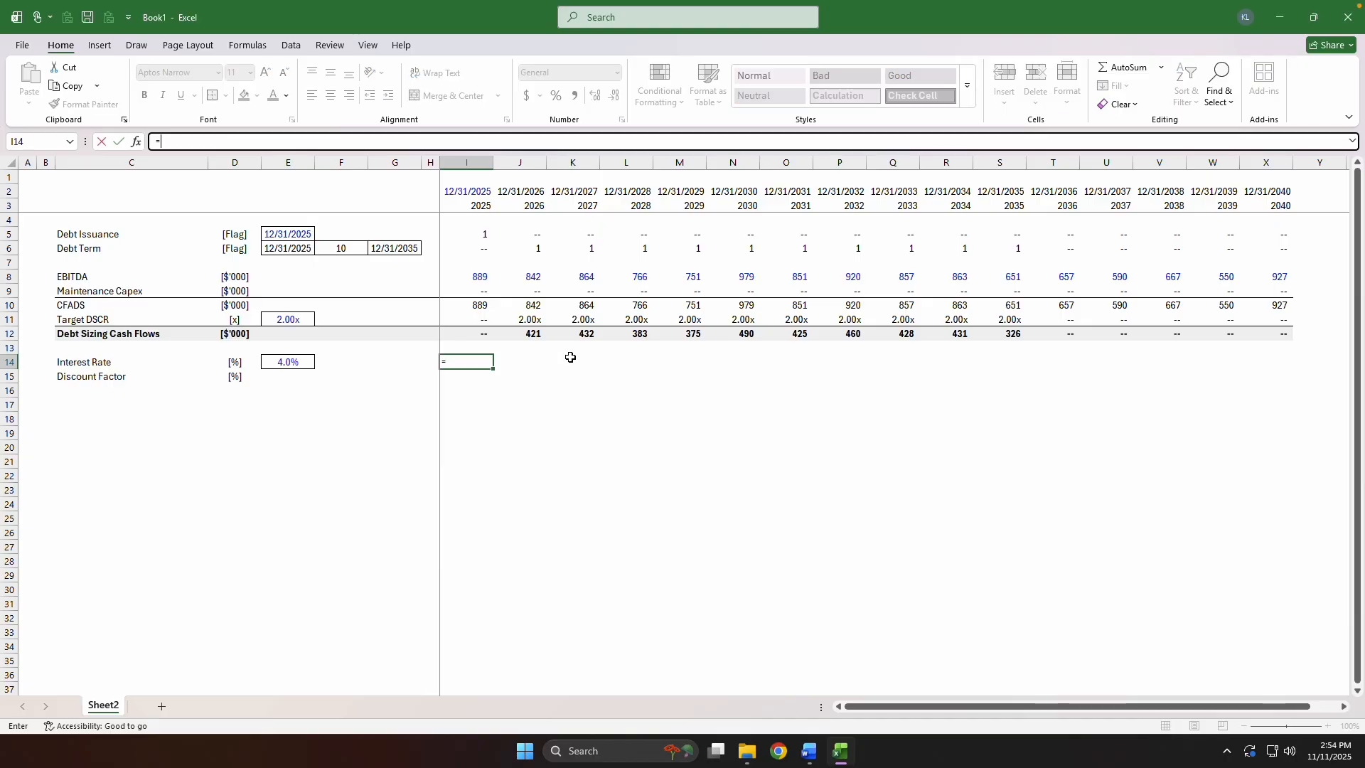
key("Left")
key("Left")
key("Left")
key("Left")
key("F4")
key("F4")
key("F4")
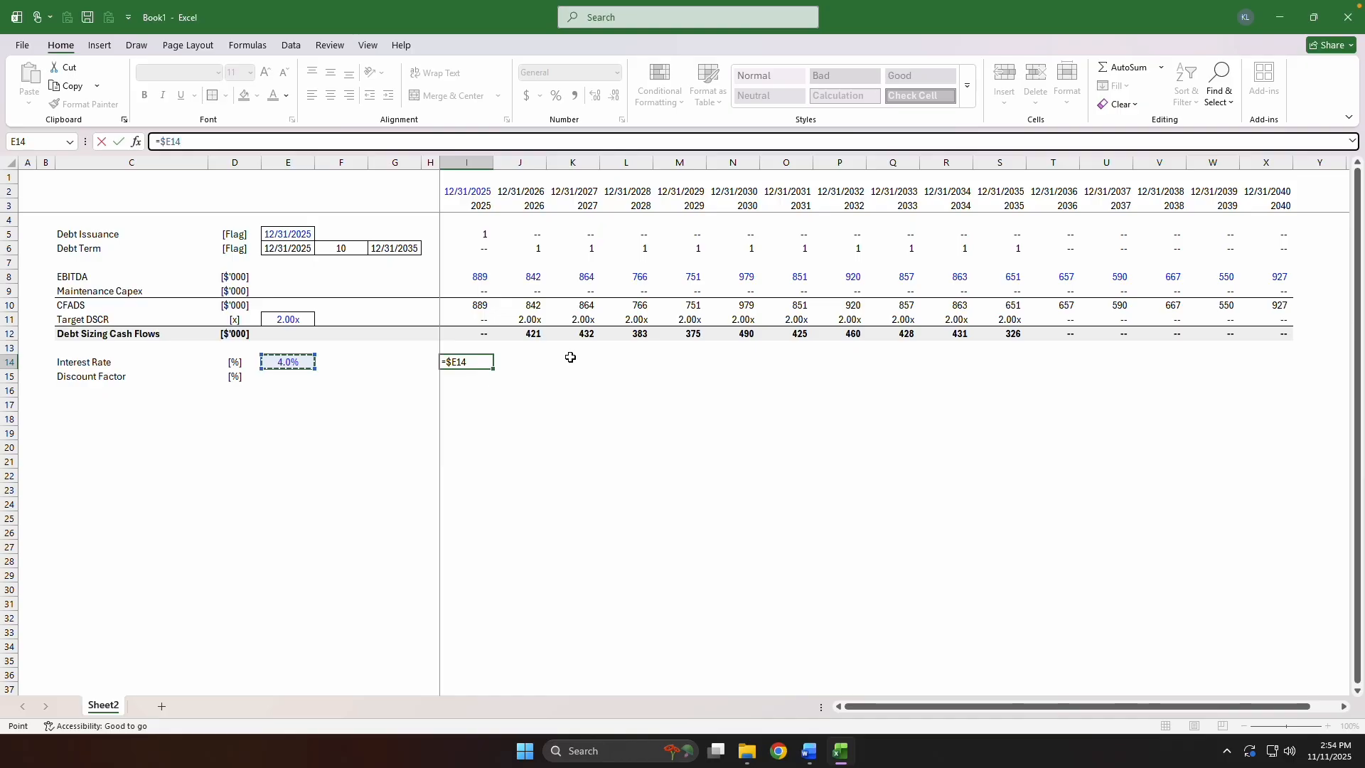
key("ctrl+Return")
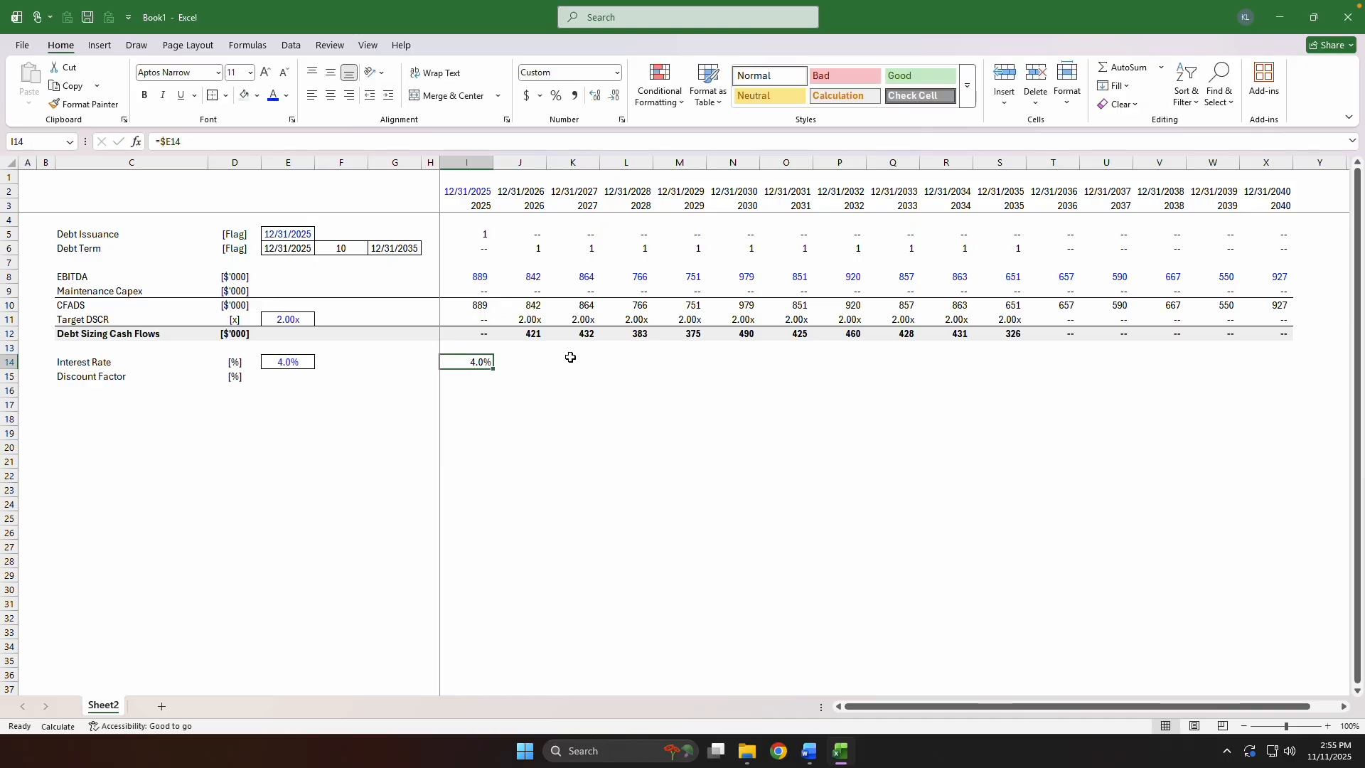
Add _) padding to the positive and zero sections of I14's custom percentage format, giving 0.0%_);(0.0%);"--"_).
key("ctrl+1")
type("_)")
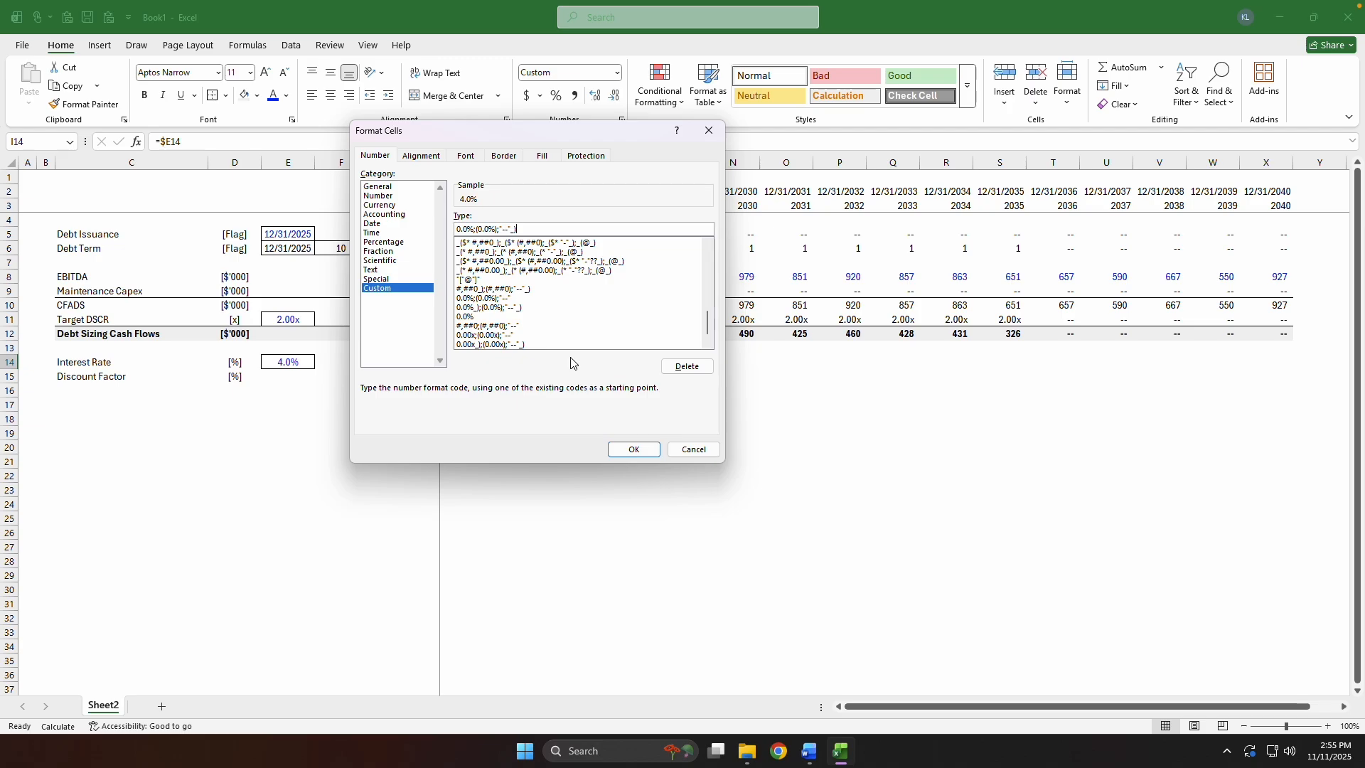
type("_)")
key("Return")
Fill the Interest Rate formula across row 14 from 2025 through 2040.
key("Up")
key("Down")
key("ctrl+shift+Right")
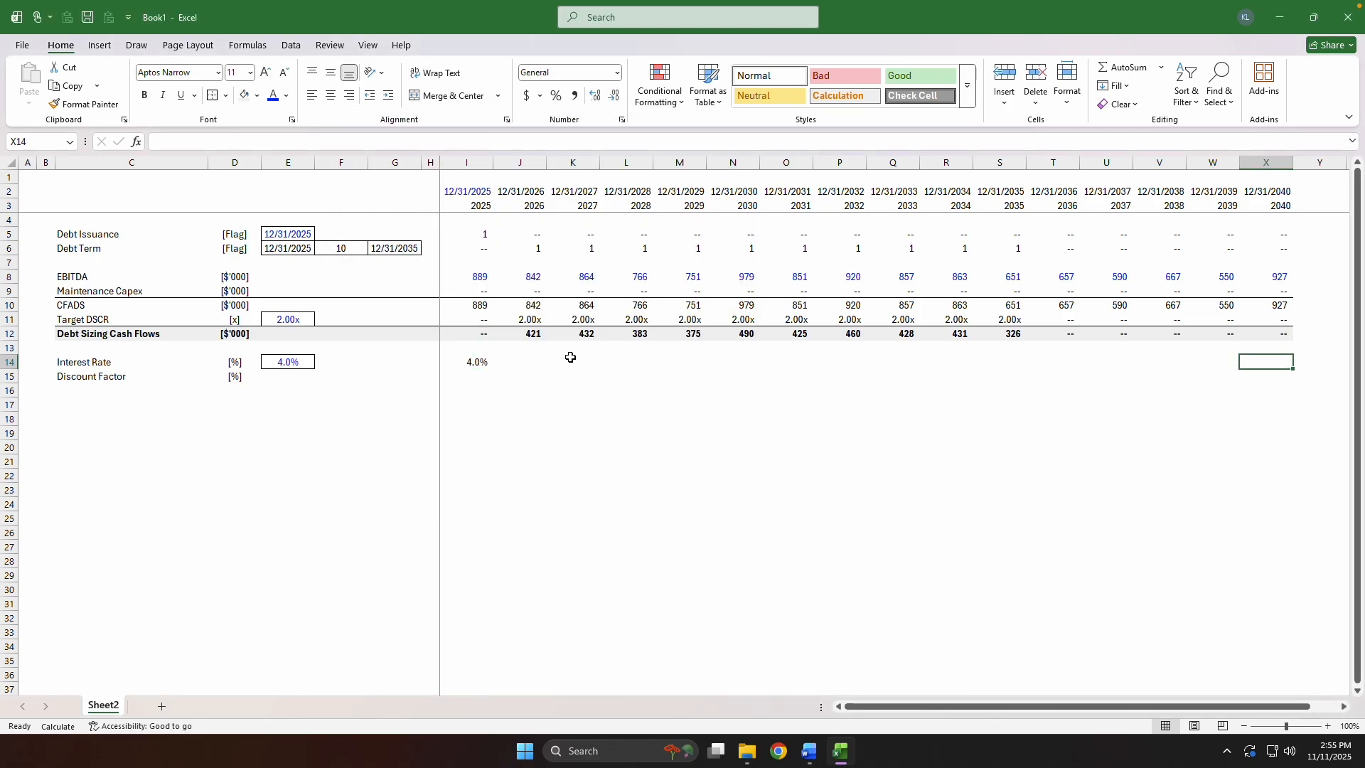
key("ctrl+r")
key("shift+BackSpace")
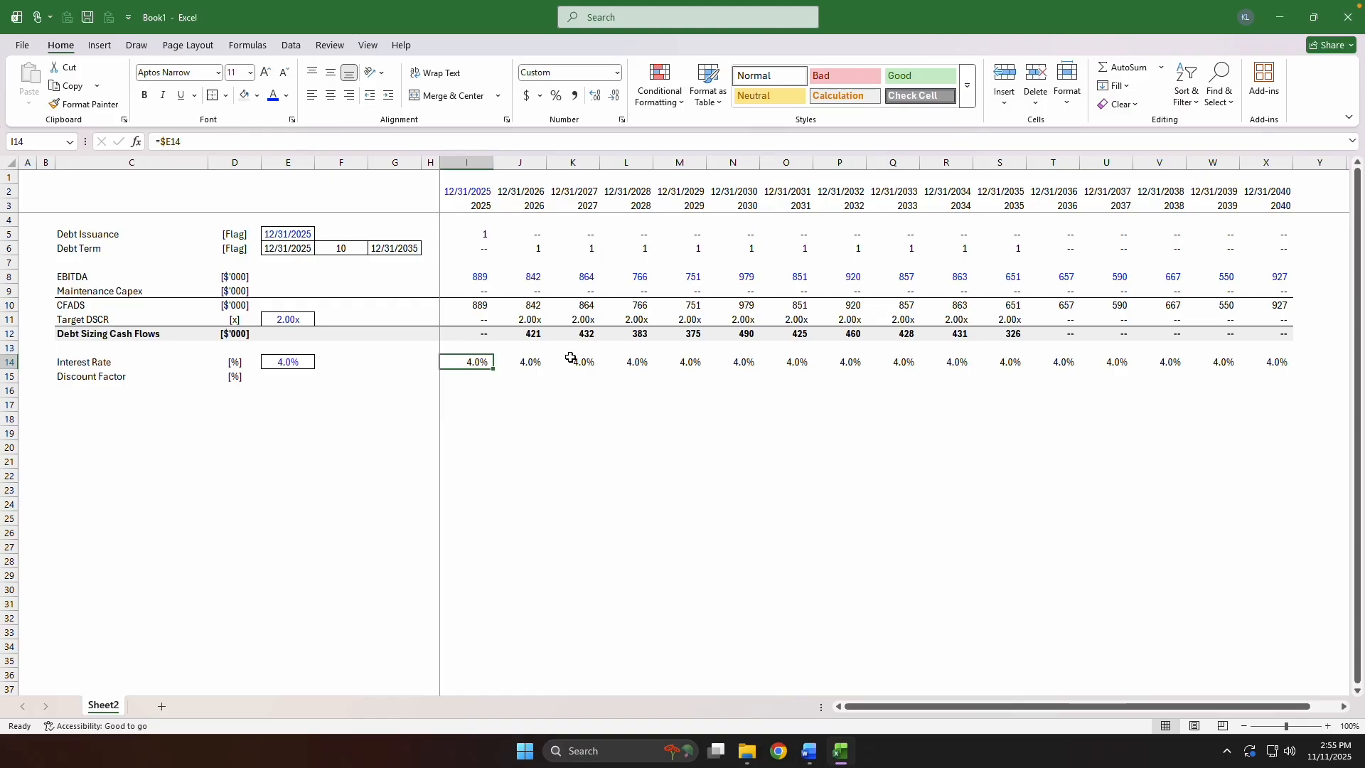
Start the 2025 Discount Factor formula in I15 as =H15*(1/I14), referencing the prior period's factor and the interest rate.
key("Down")
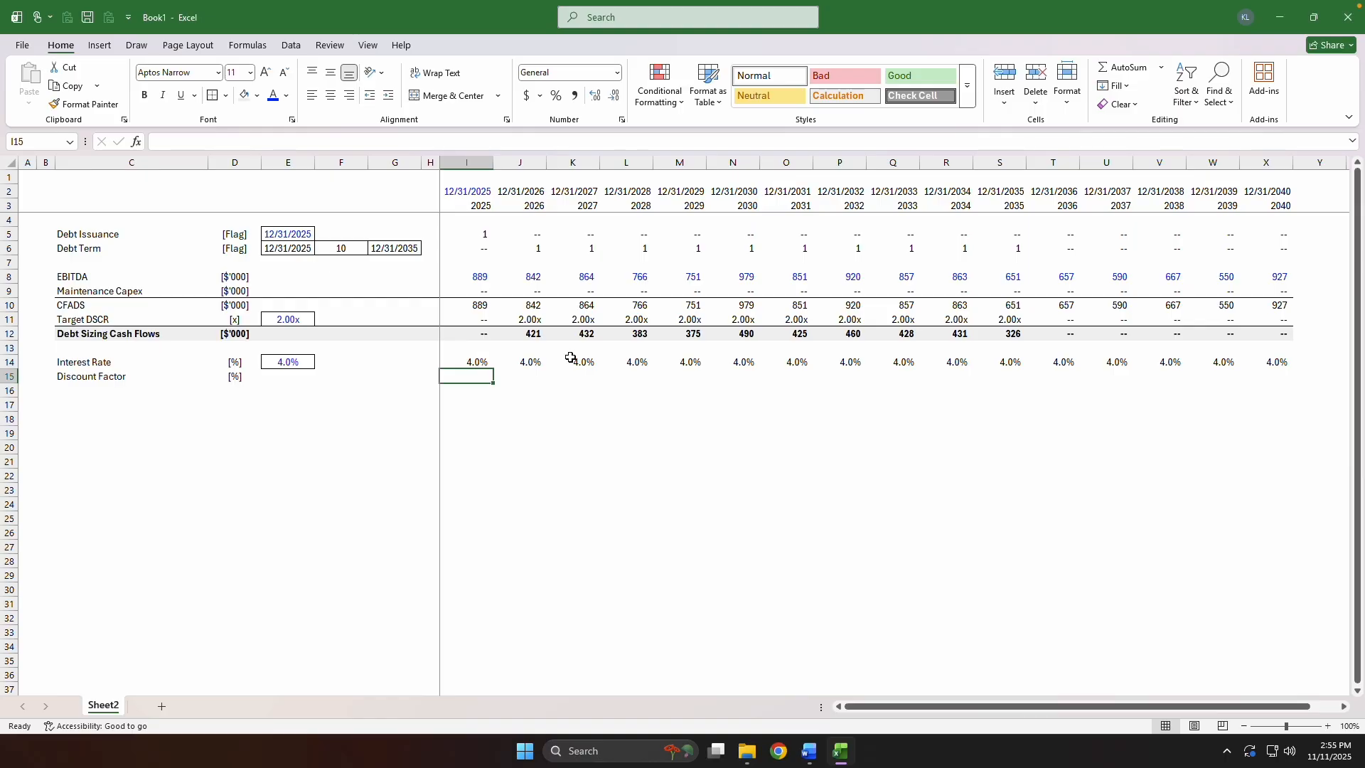
type("=")
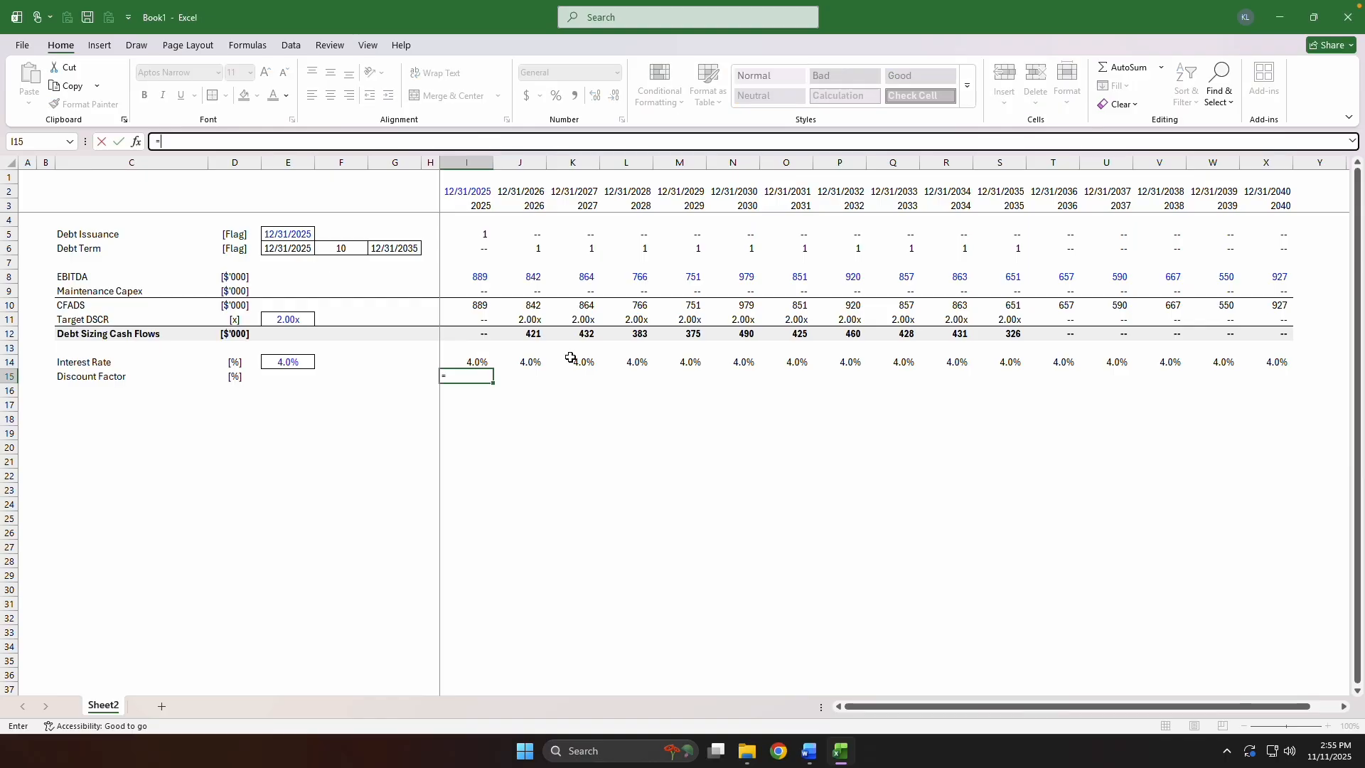
key("Left")
type("*(1/")
key("Up")
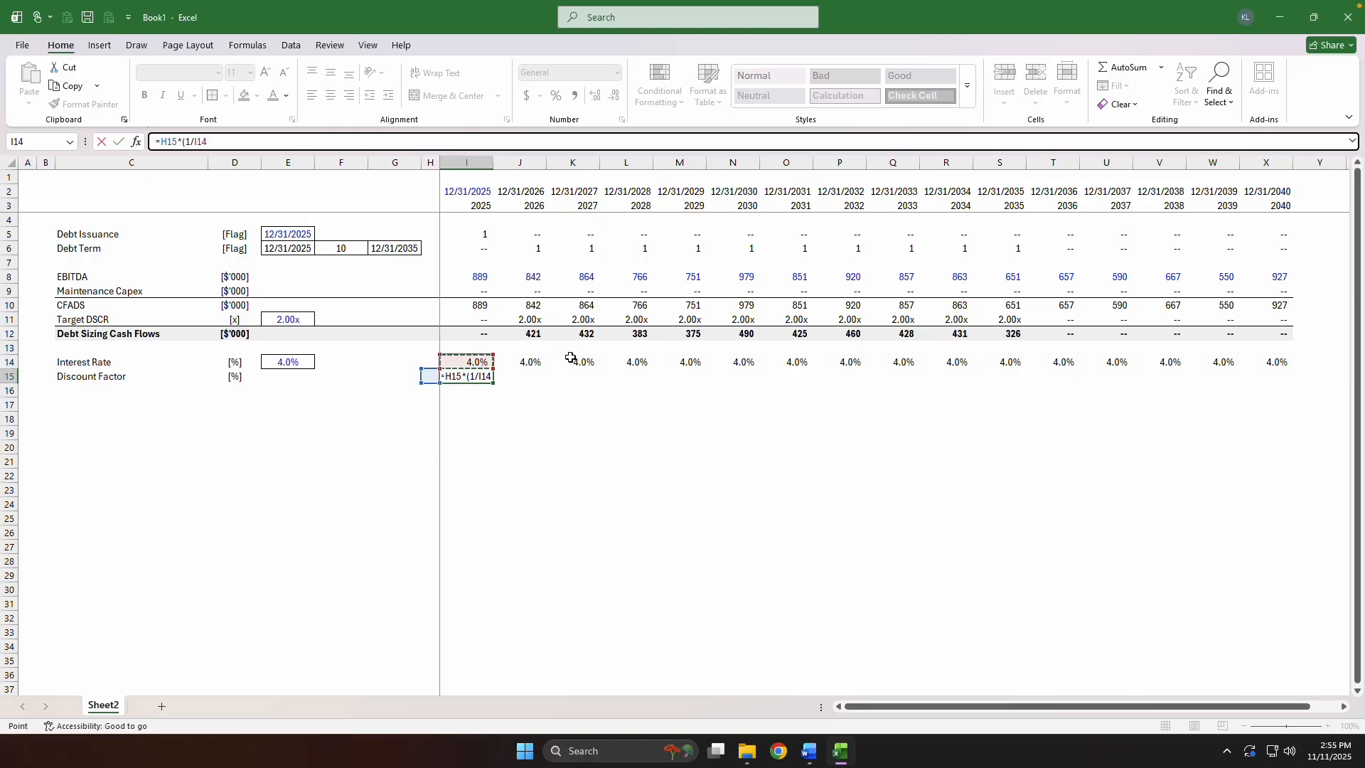
type(")")
key("F2")
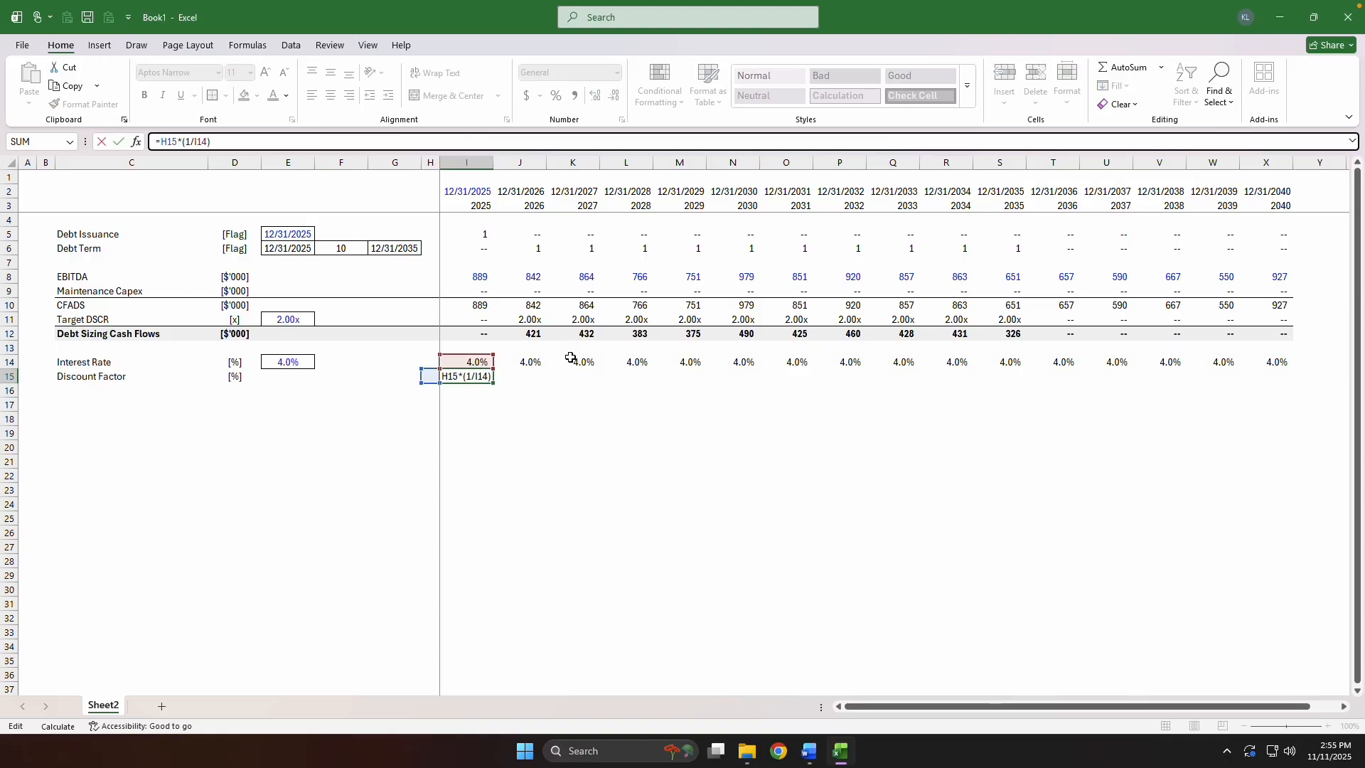
Extend the I15 formula with row-locked debt flags so it reads =H15*(1/I14)*I$6+I$5.
type("+")
key("ctrl+Up")
key("ctrl+Up")
key("ctrl+Up")
key("ctrl+Up")
key("ctrl+Up")
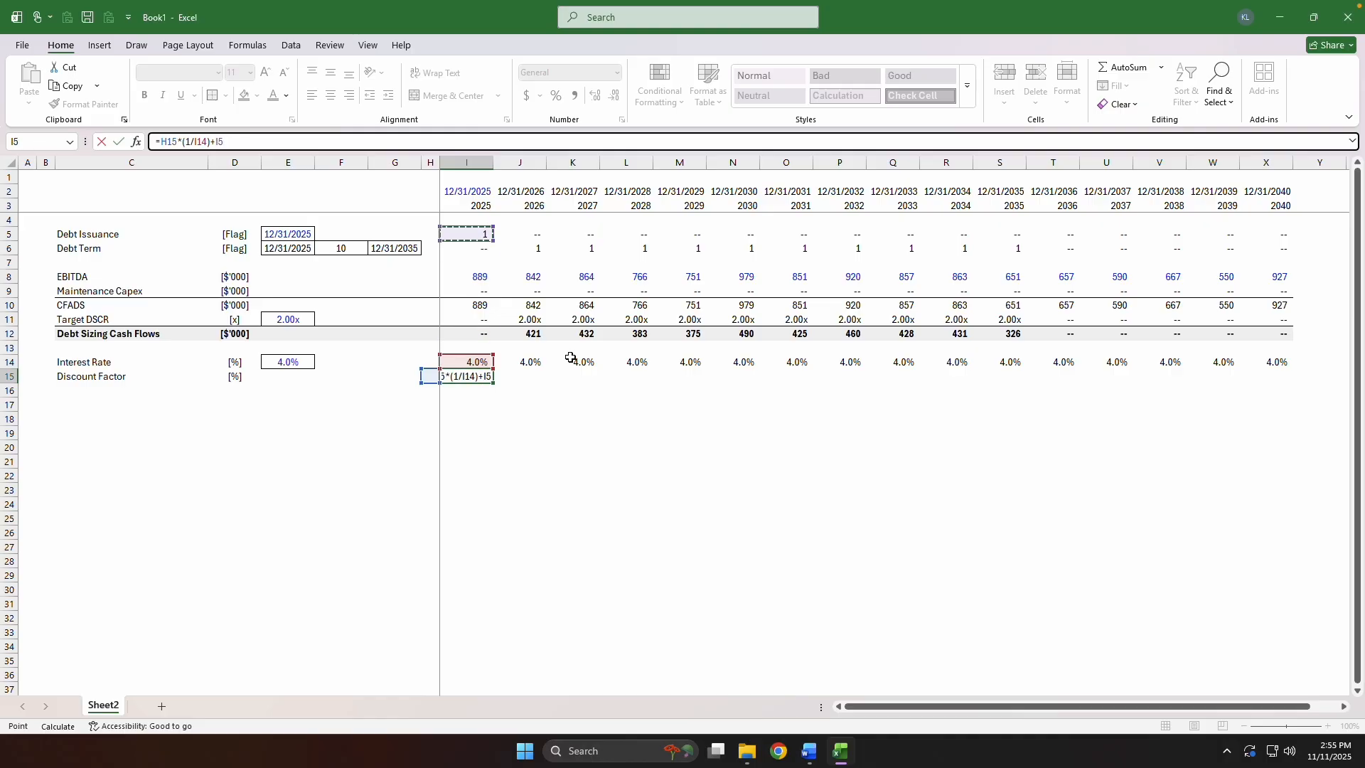
key("F4")
key("F4")
key("Left")
key("Left")
key("Left")
key("Left")
type("*")
key("ctrl+Up")
key("ctrl+Up")
key("ctrl+Up")
key("ctrl+Up")
key("F4")
key("F4")
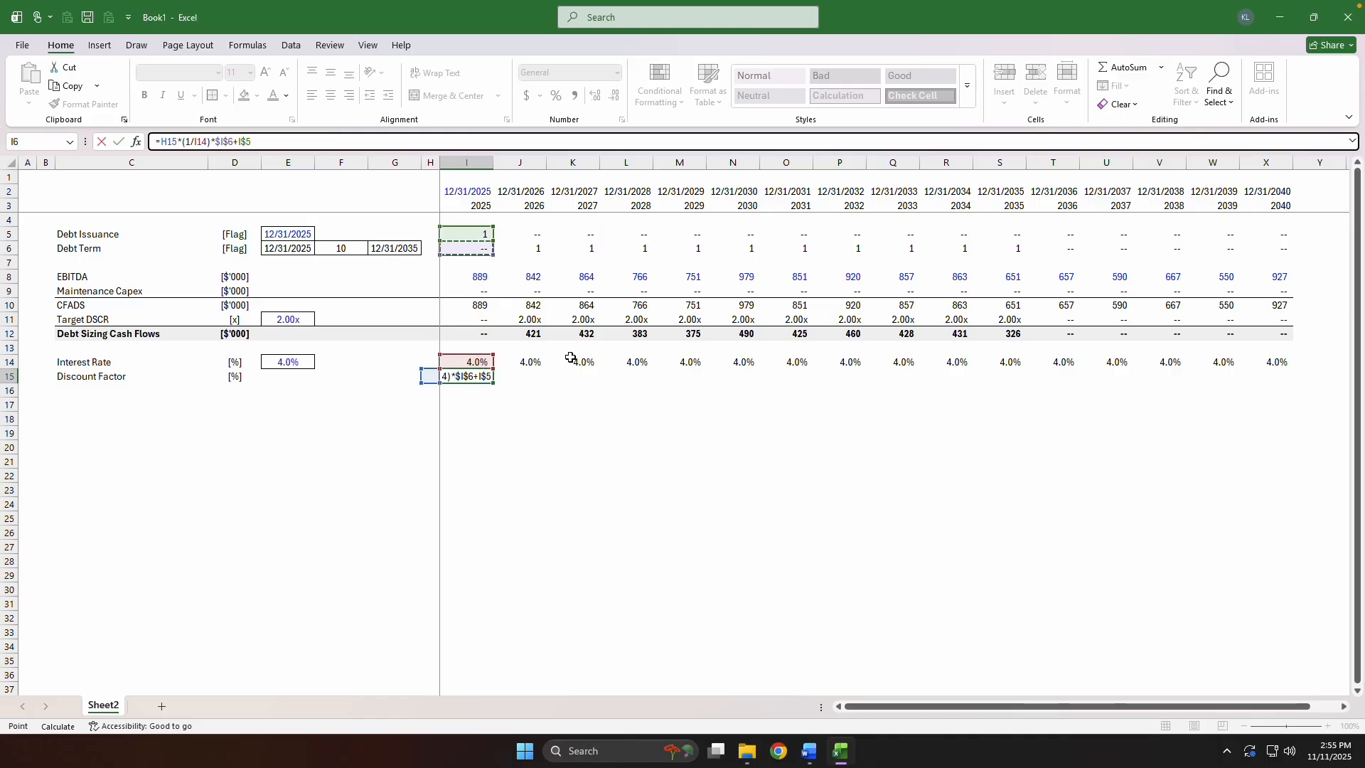
key("ctrl+Return")
Copy I14's number format to I15 and fill the Discount Factor row across through 2040.
key("Up")
key("ctrl+c")
key("Down")
key("ctrl+alt+v")
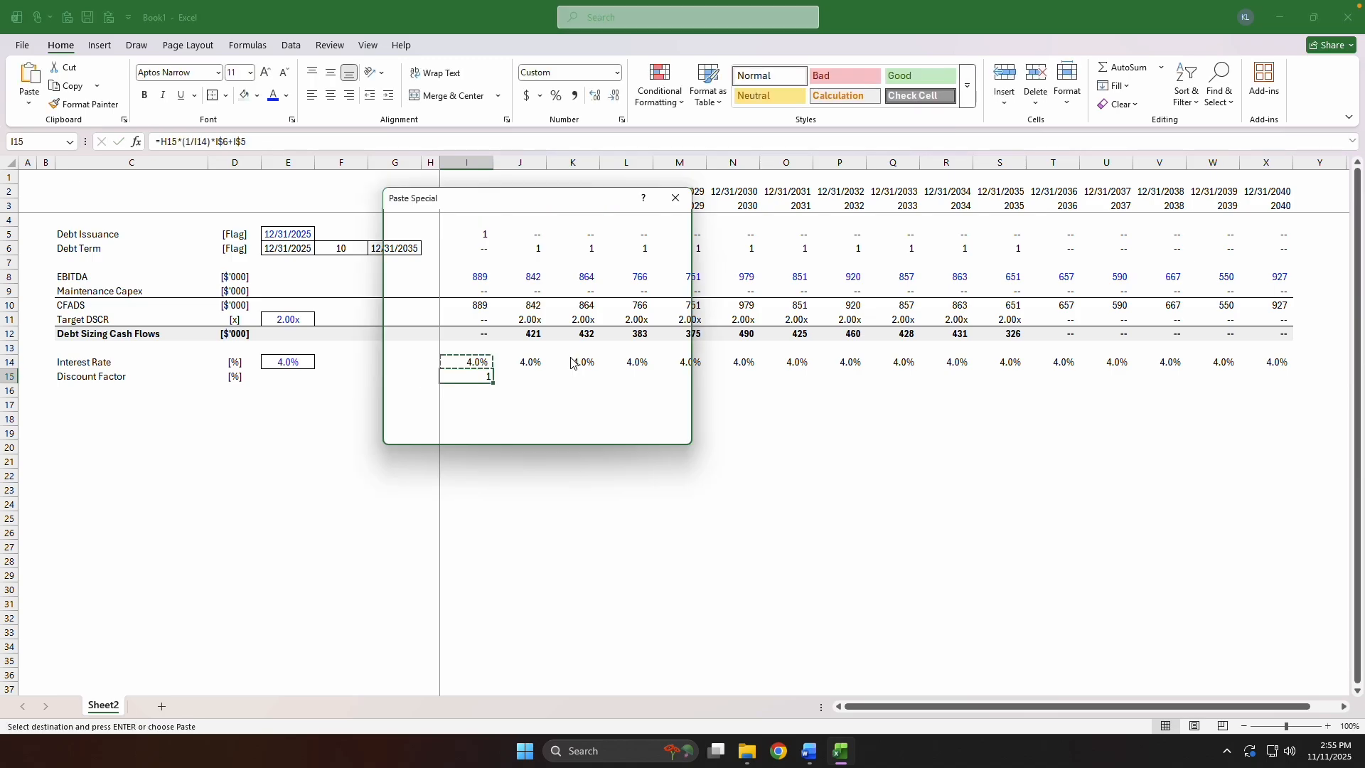
key("t")
key("Return")
key("ctrl+shift+Right")
key("ctrl+r")
key("shift+BackSpace")
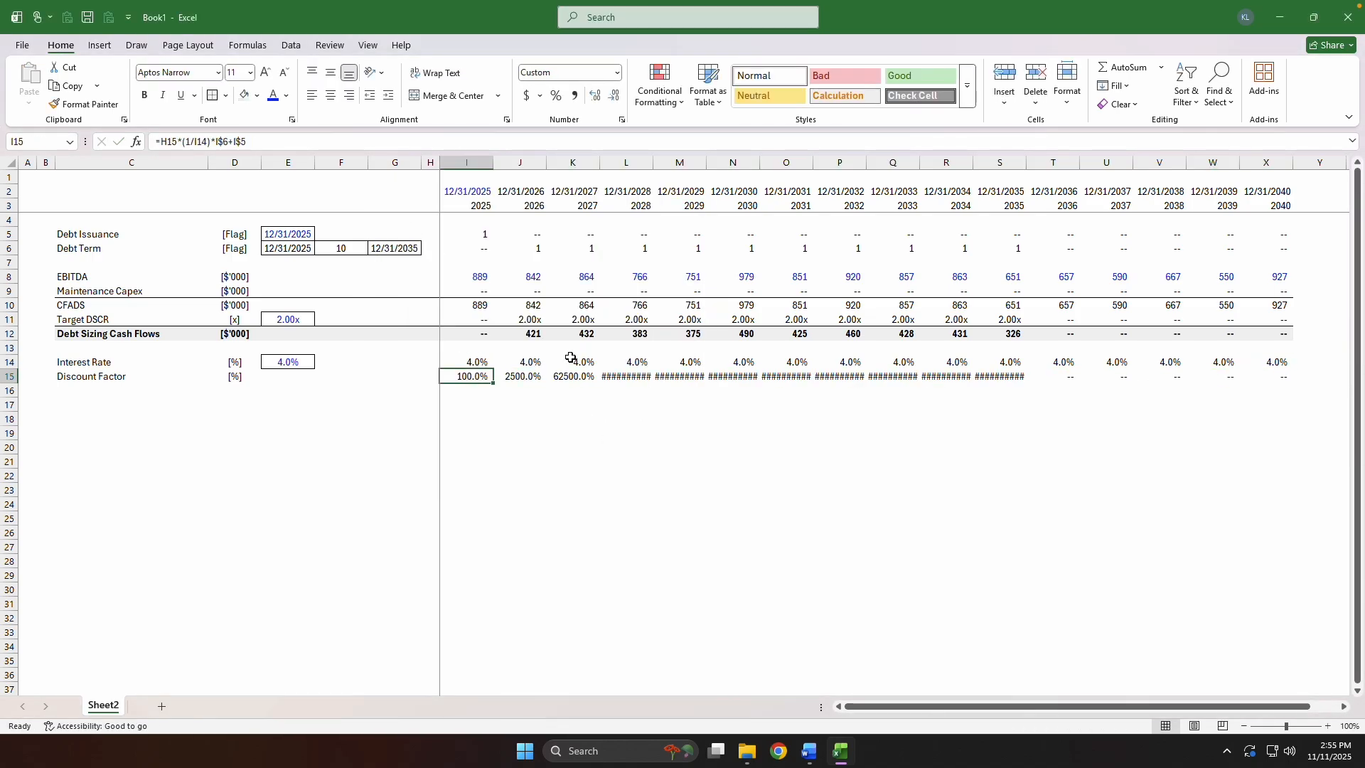
Revise the I15 formula to =H15*(1/(1-I14))*I$6+I$5, fill it through 2040 and recalculate.
key("F2")
key("Right")
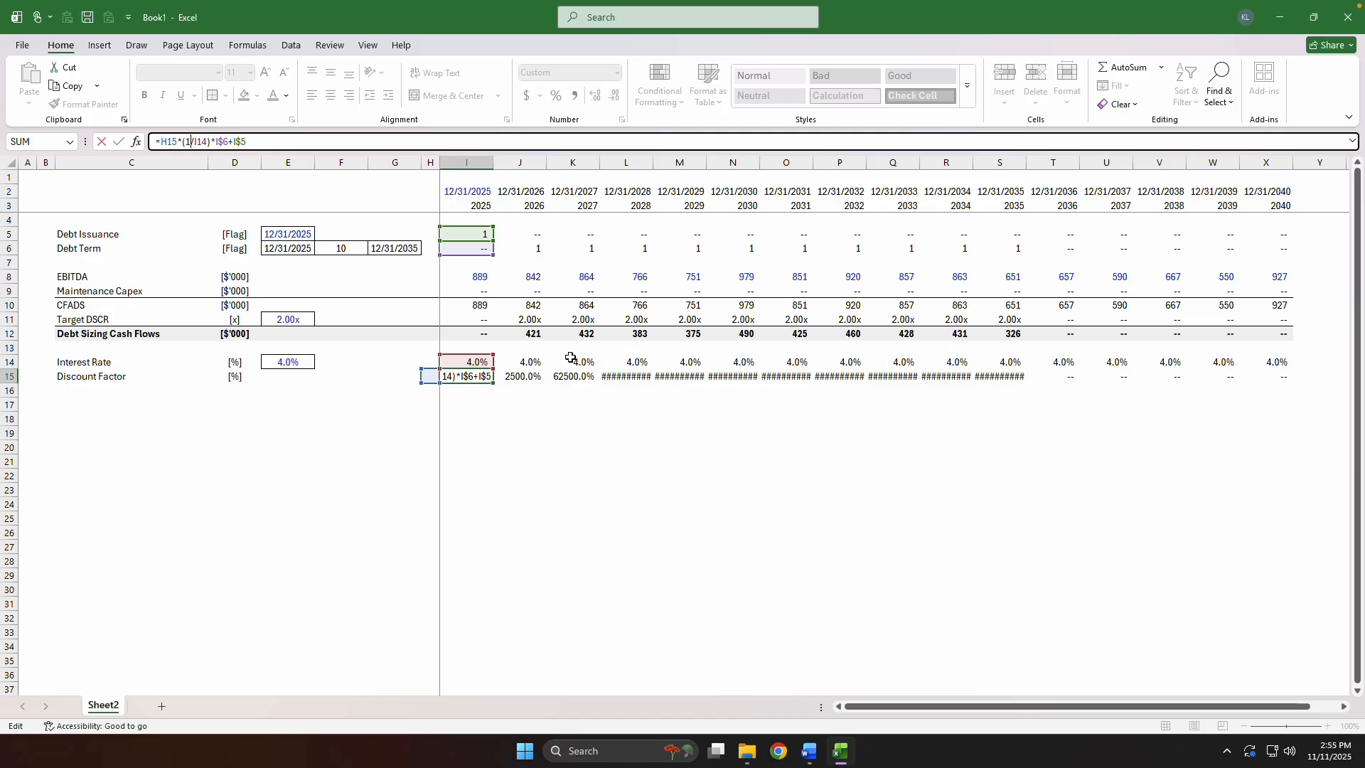
type("(1-I14)")
key("ctrl+Return")
key("ctrl+shift+Right")
key("ctrl+r")
key("shift+BackSpace")
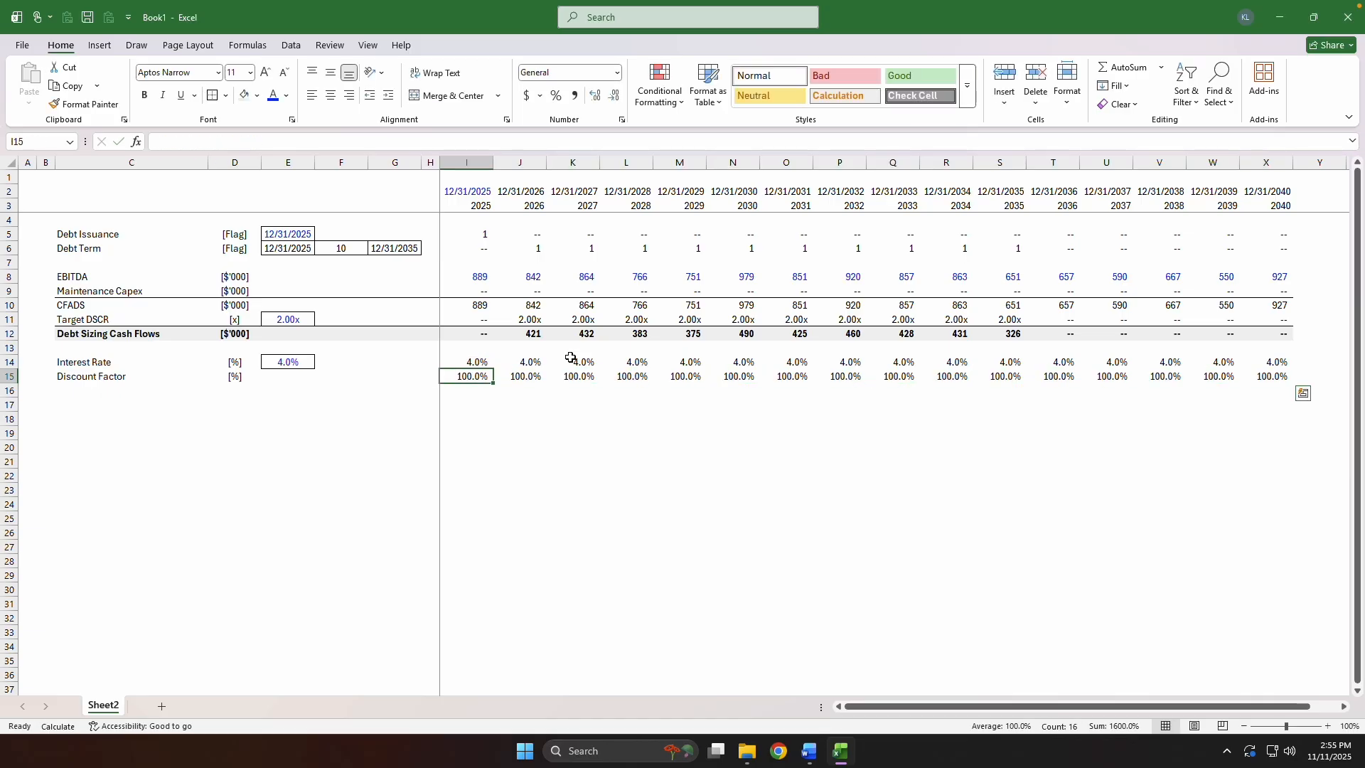
key("F9")
Correct the Discount Factor formula to =H15*(1/(1+I14))*I$6+I$5, fill it through 2040 and recalculate.
key("F2")
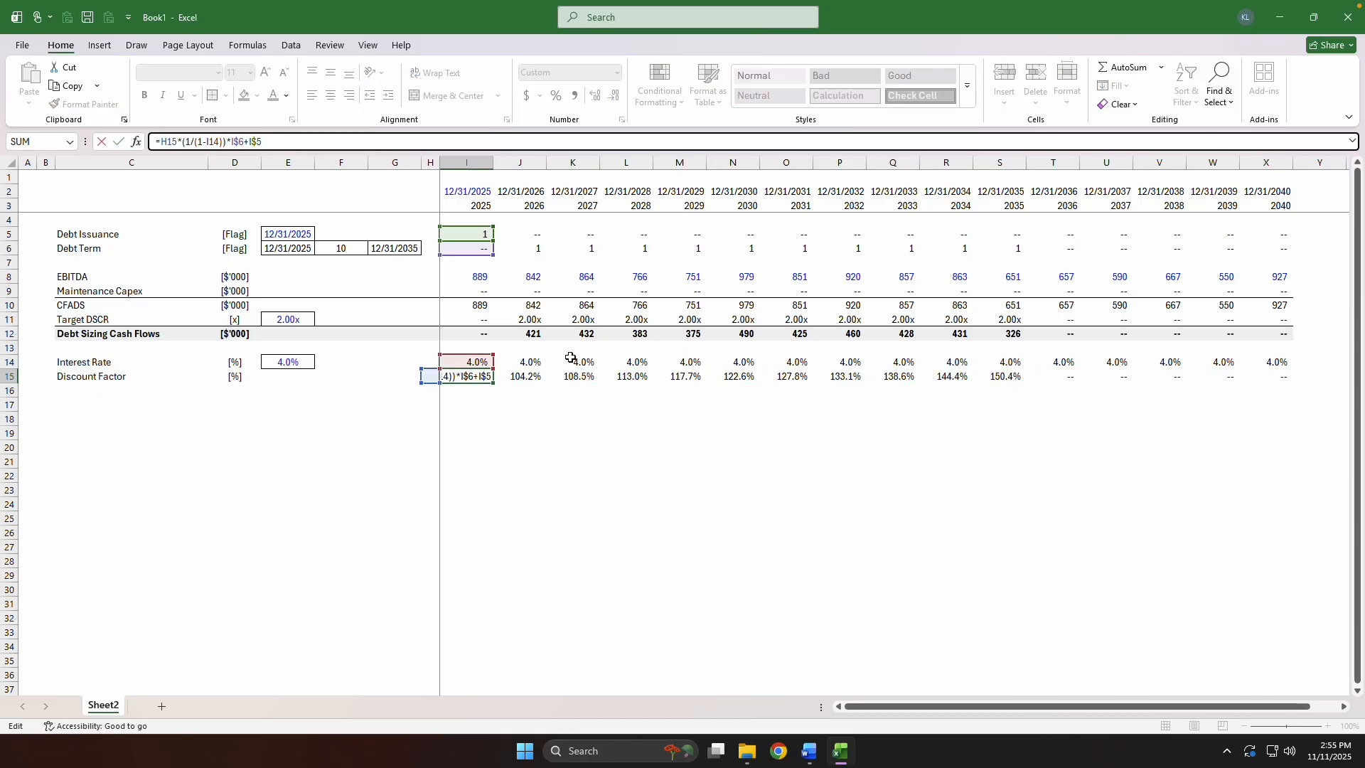
key("BackSpace")
type("+")
key("ctrl+Return")
key("ctrl+shift+Right")
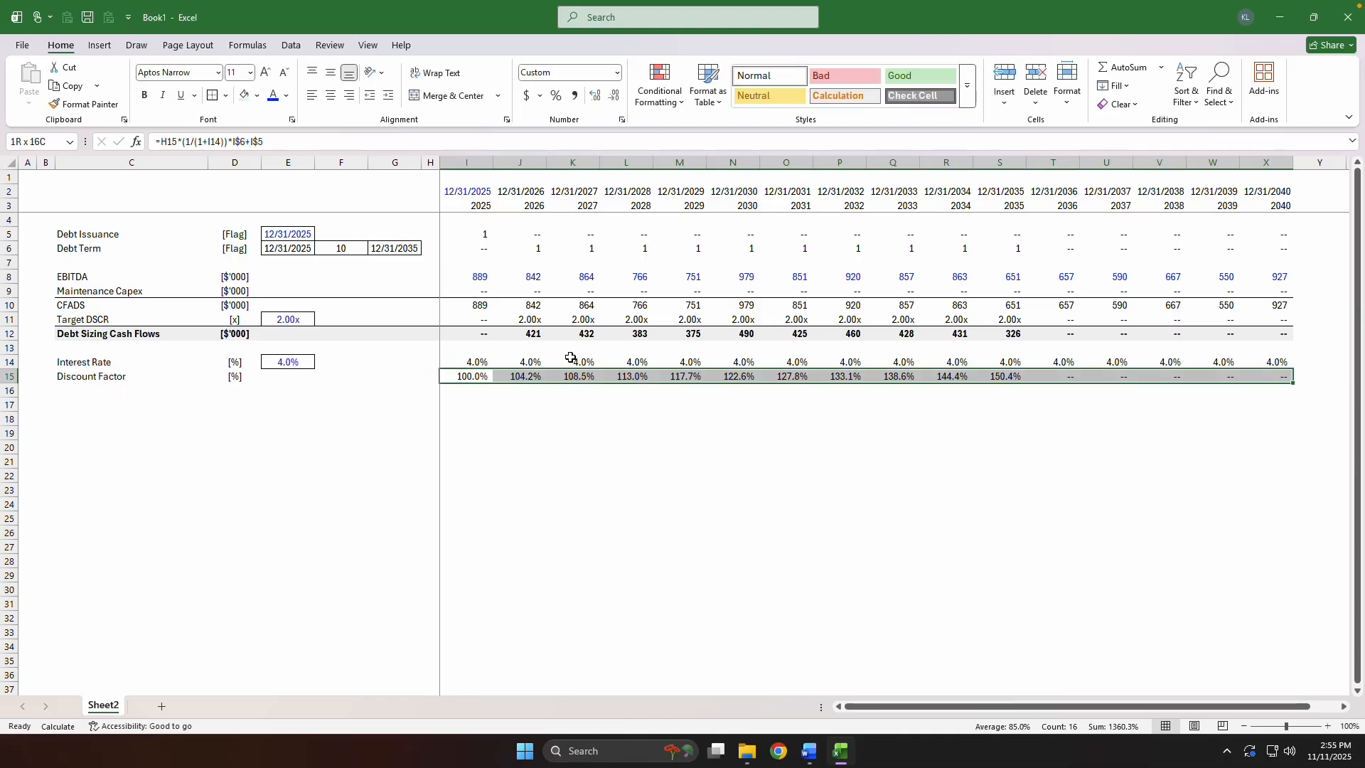
key("ctrl+r")
key("ctrl+Left")
key("Right")
key("F9")
key("ctrl+Right")
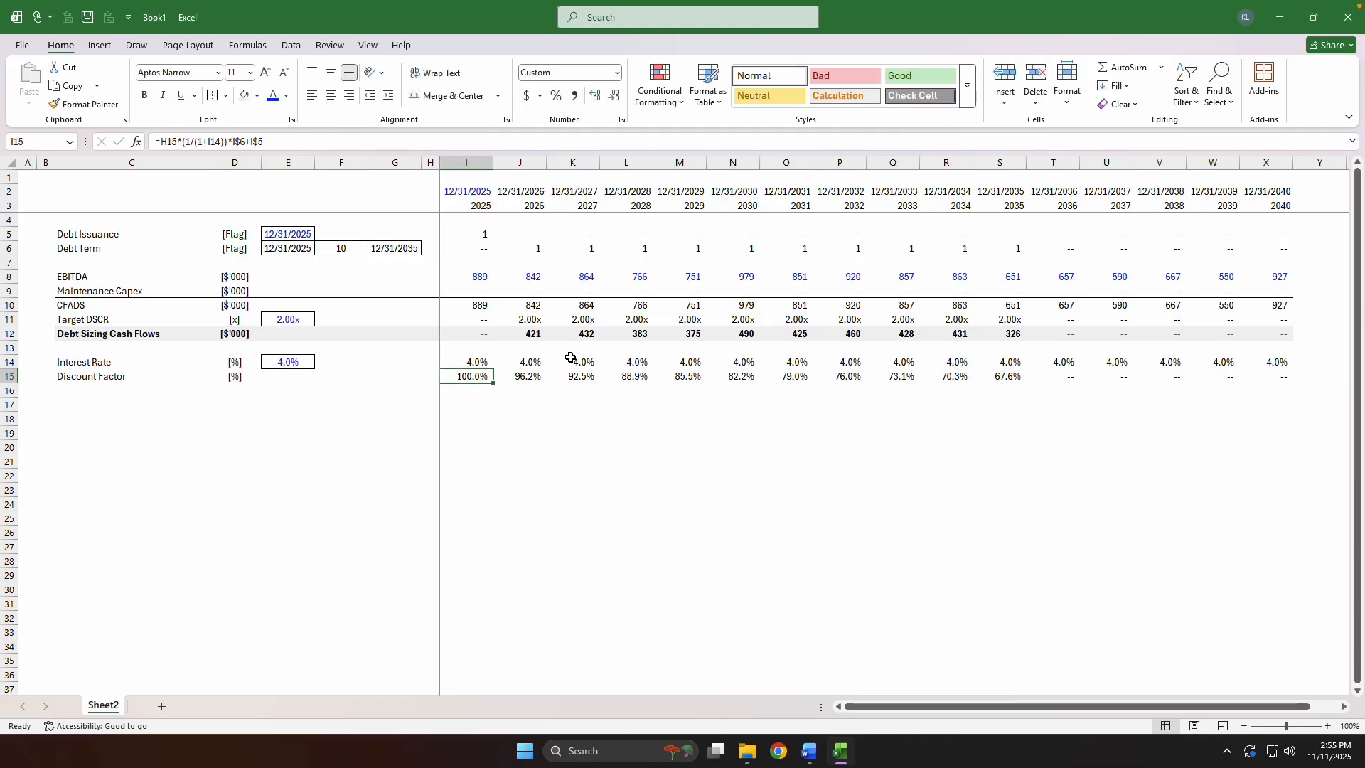
Review the Discount Factor values along row 15 through the debt term and the formula behind I15.
key("Right")
key("Right")
key("Right")
key("Right")
key("Right")
key("Right")
key("Right")
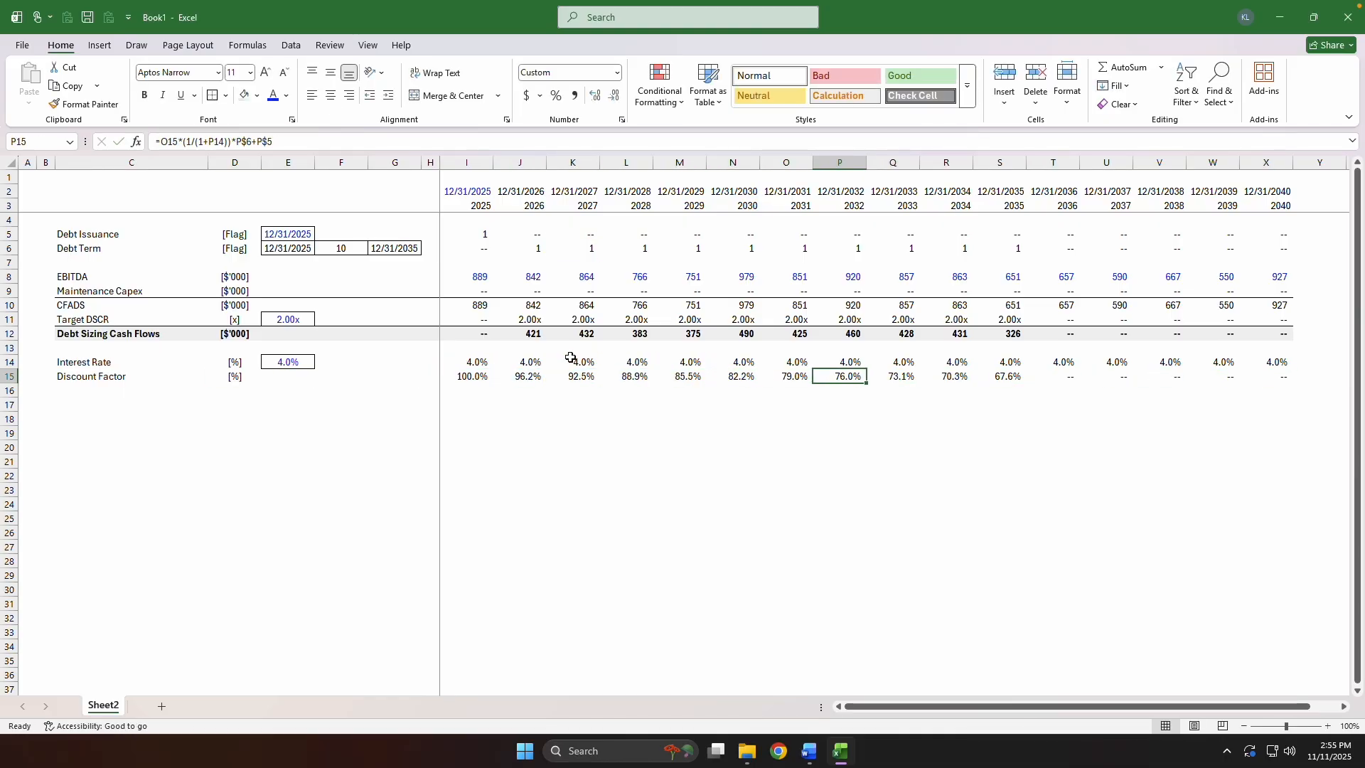
key("Right")
key("Right")
key("Right")
key("Right")
key("Right")
key("ctrl+Left")
key("F2")
key("Escape")
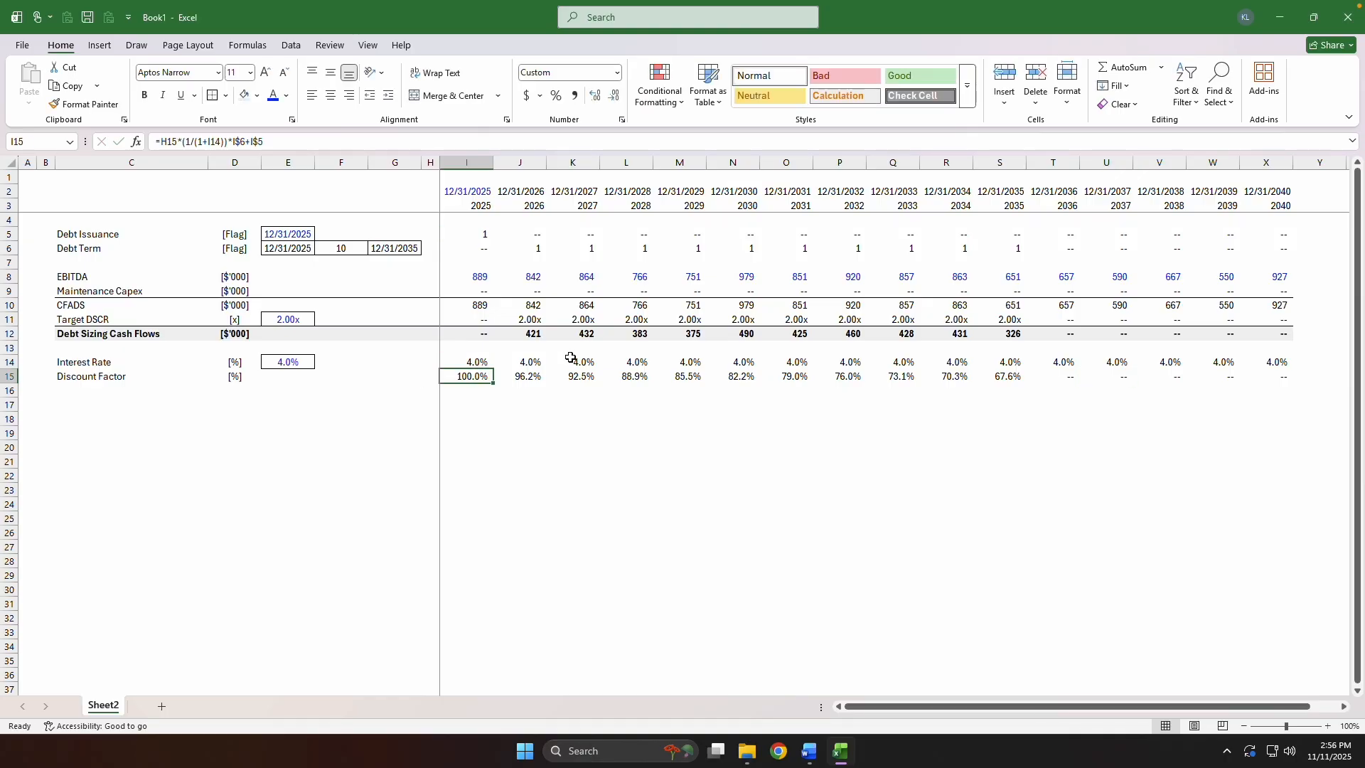
Examine the 2026 column's Interest Rate, Discount Factor and Debt Sizing Cash Flows formulas in J14, J15 and J12.
key("Up")
key("Right")
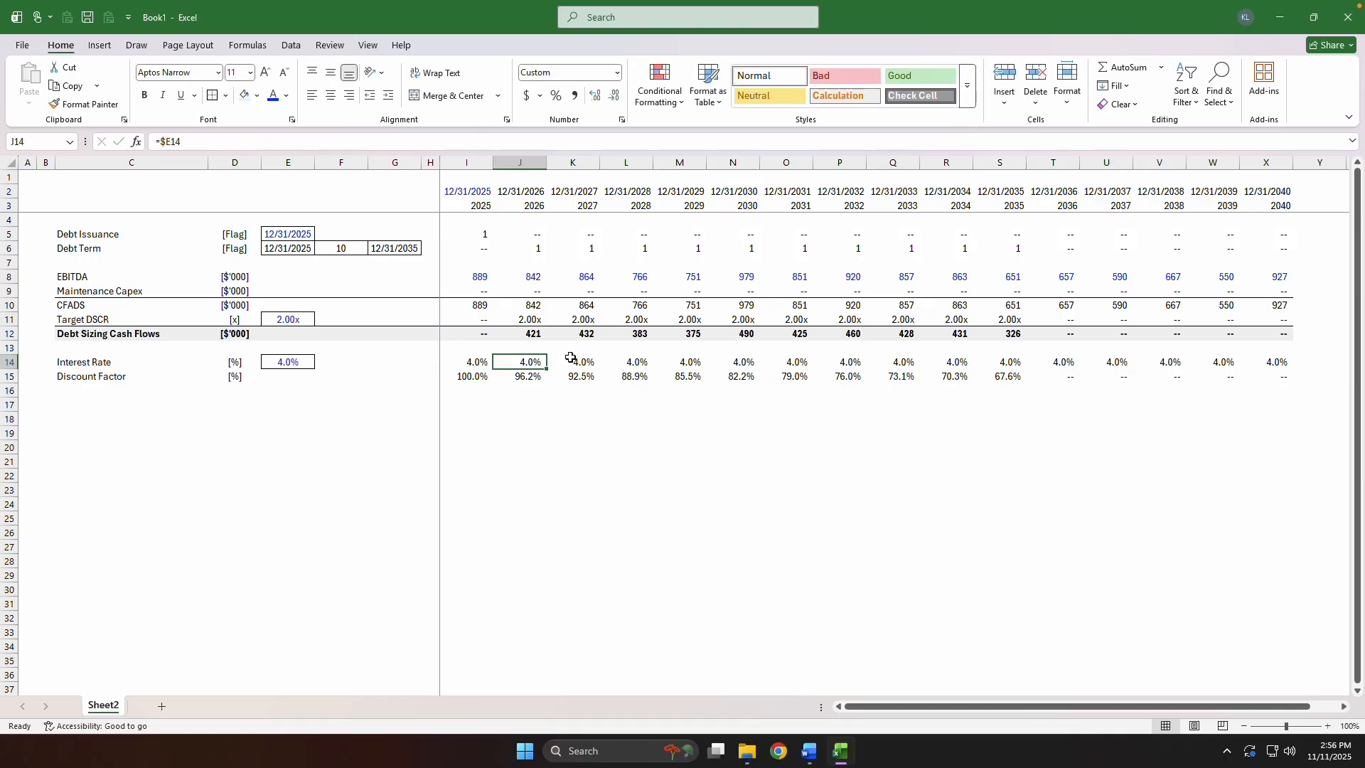
key("Down")
key("Up")
key("F2")
key("Escape")
key("Right")
key("Left")
key("ctrl+space")
key("shift+BackSpace")
key("ctrl+space")
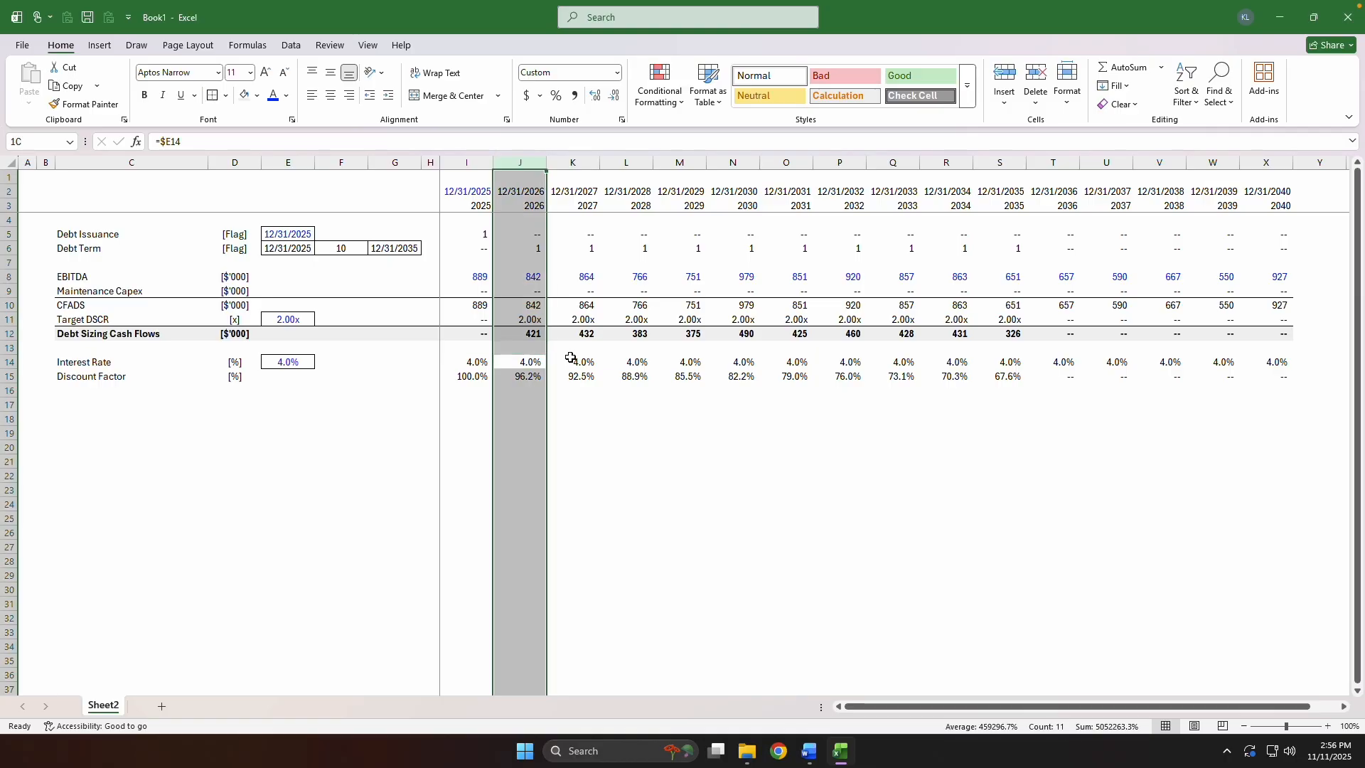
key("Down")
key("F2")
key("Escape")
key("Up")
key("Up")
key("Up")
key("F2")
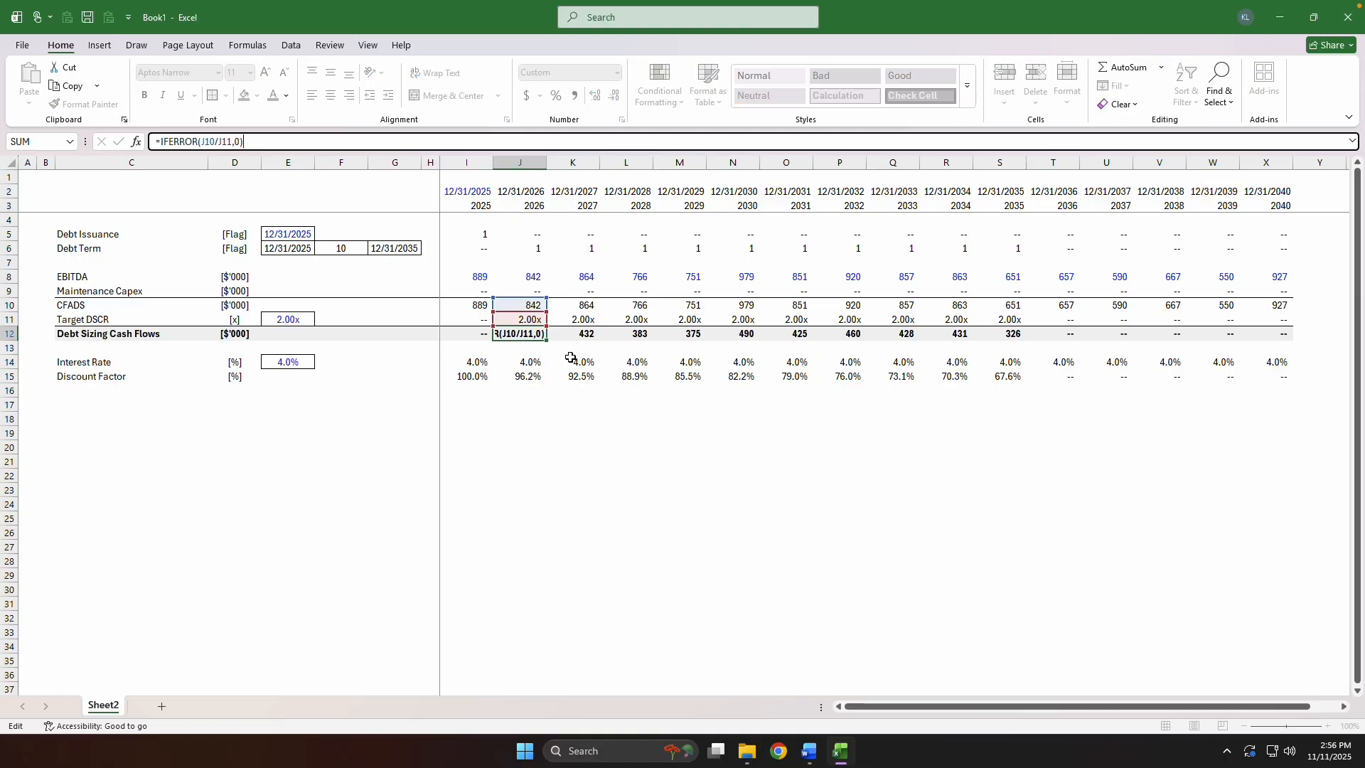
key("Escape")
Add a Max Debt Service label in C16 with the unit $'000 in D16.
key("Down")
key("Down")
key("Down")
key("Down")
key("ctrl+Left")
key("Right")
key("Right")
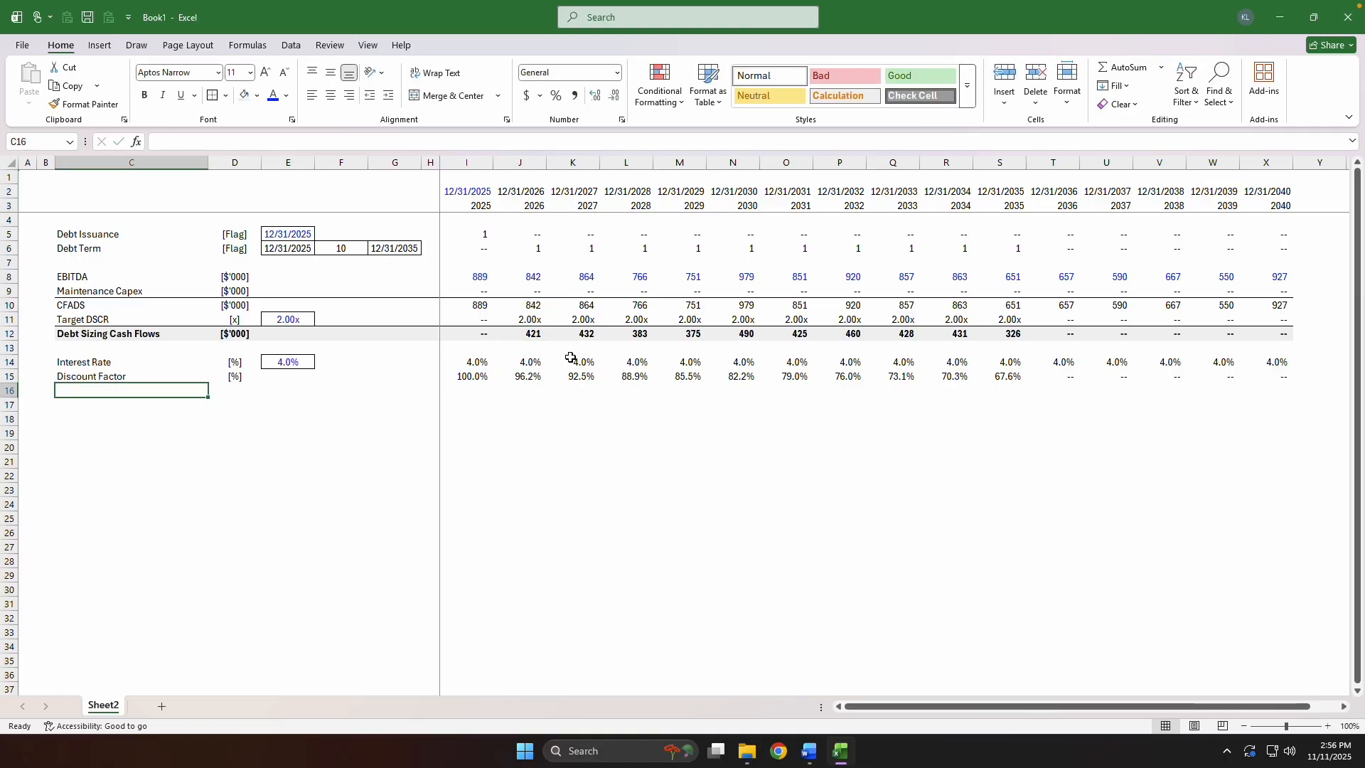
type("D")
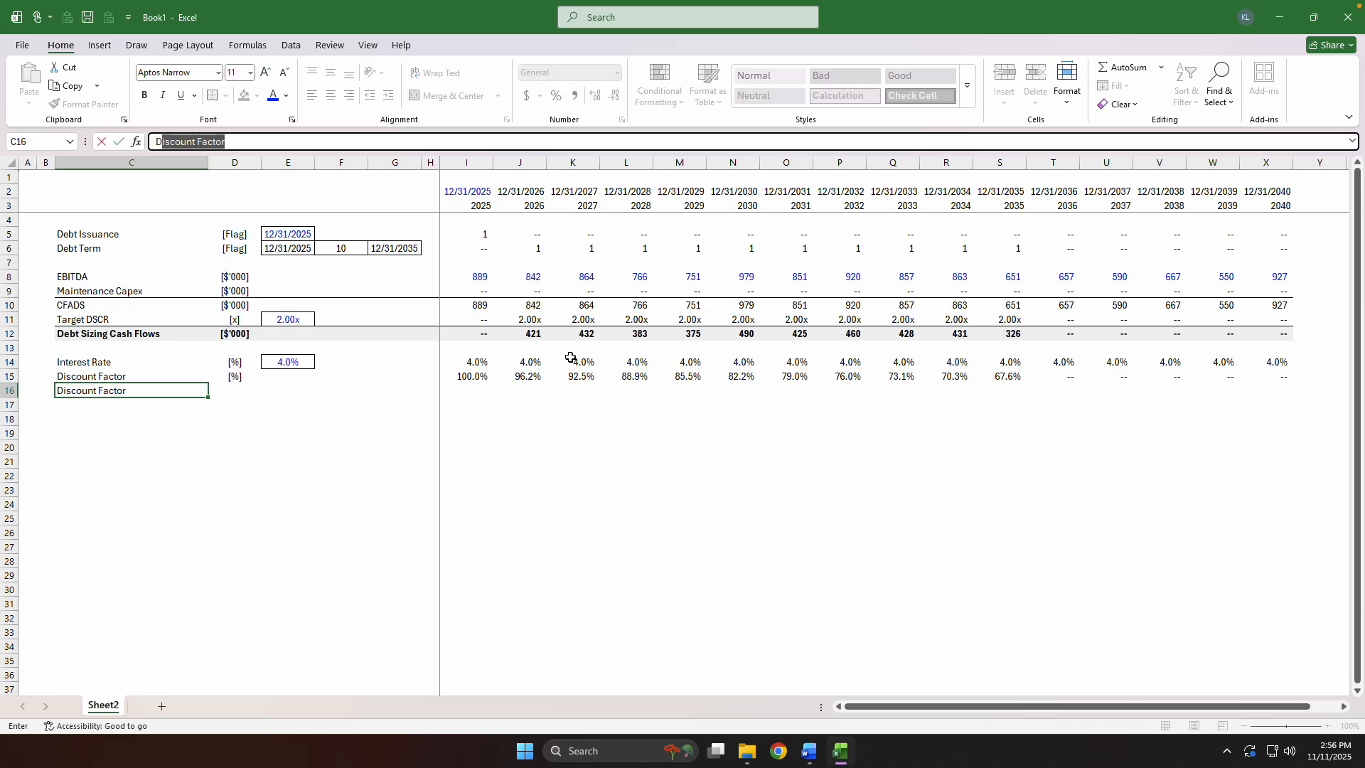
key("BackSpace")
key("BackSpace")
type("Max Debt Service")
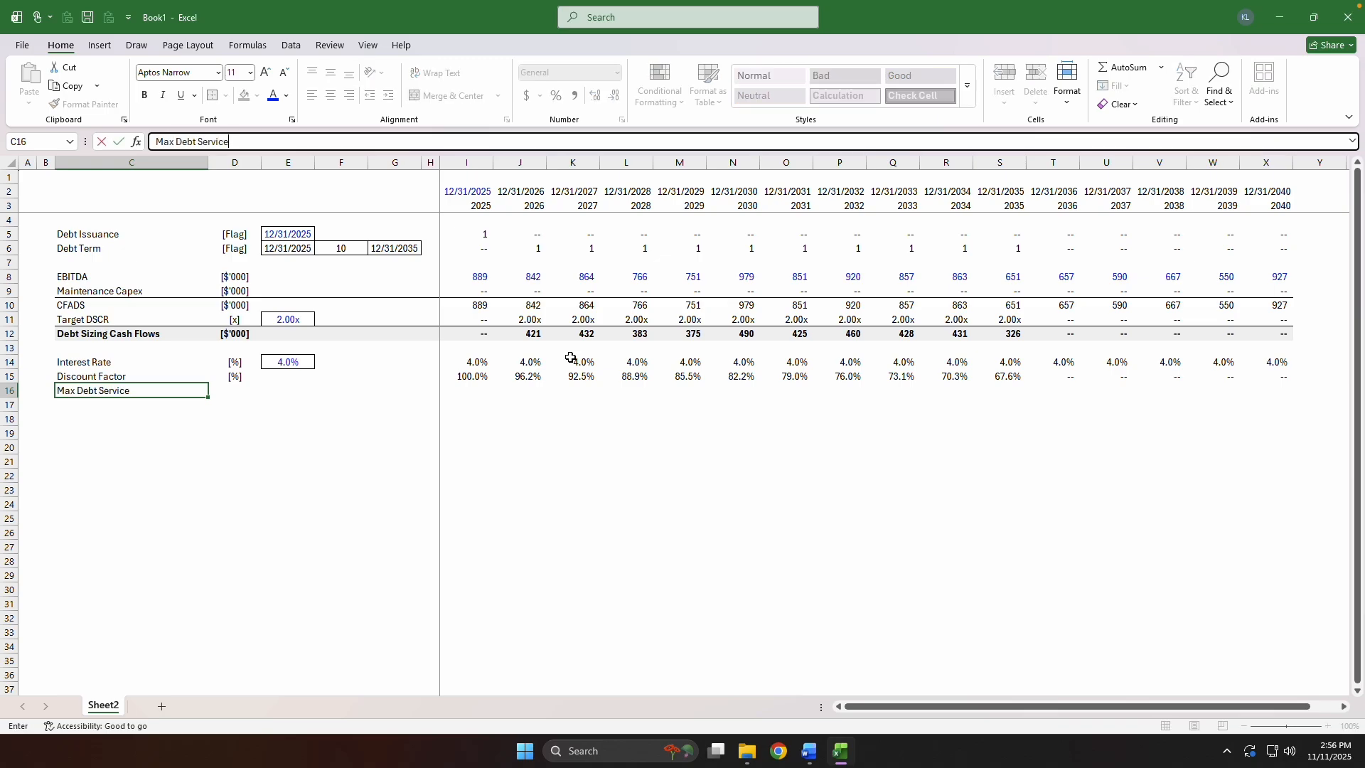
key("Tab")
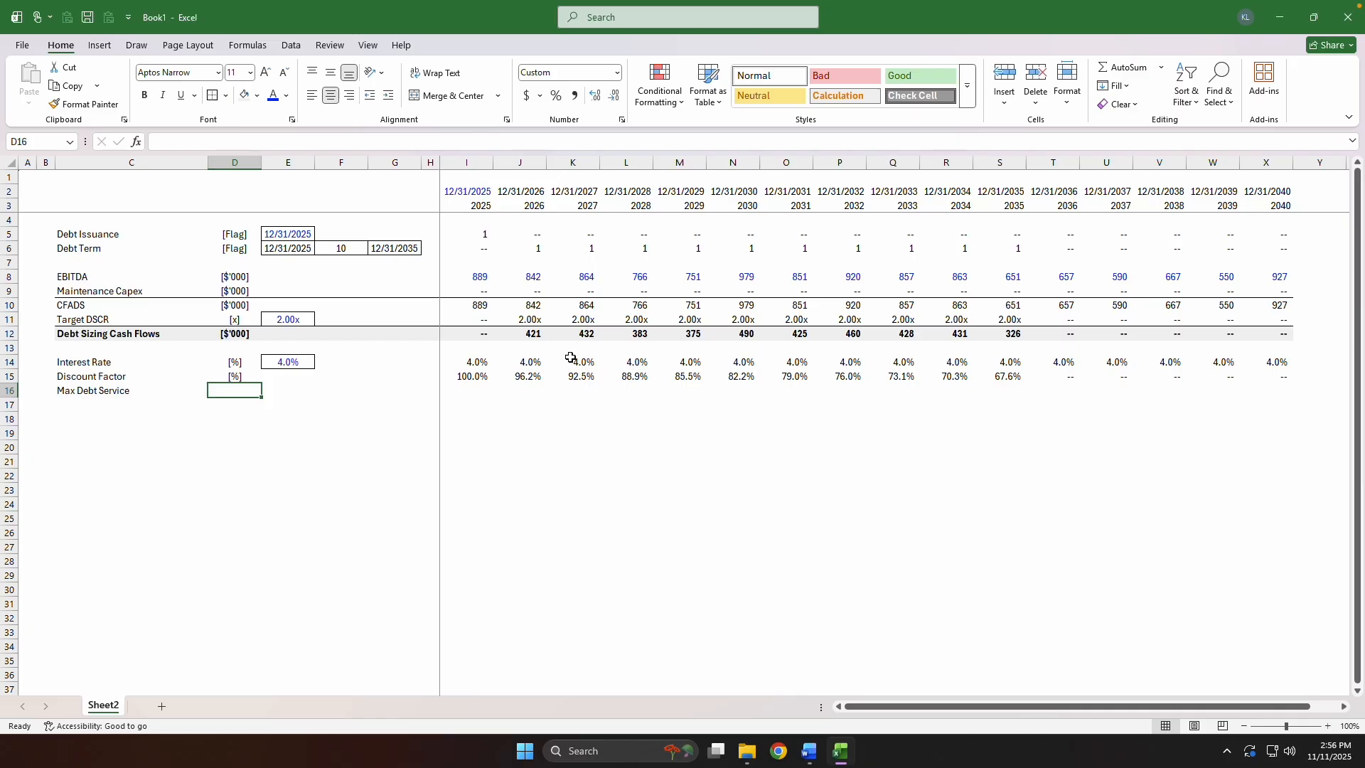
type("[$'000]")
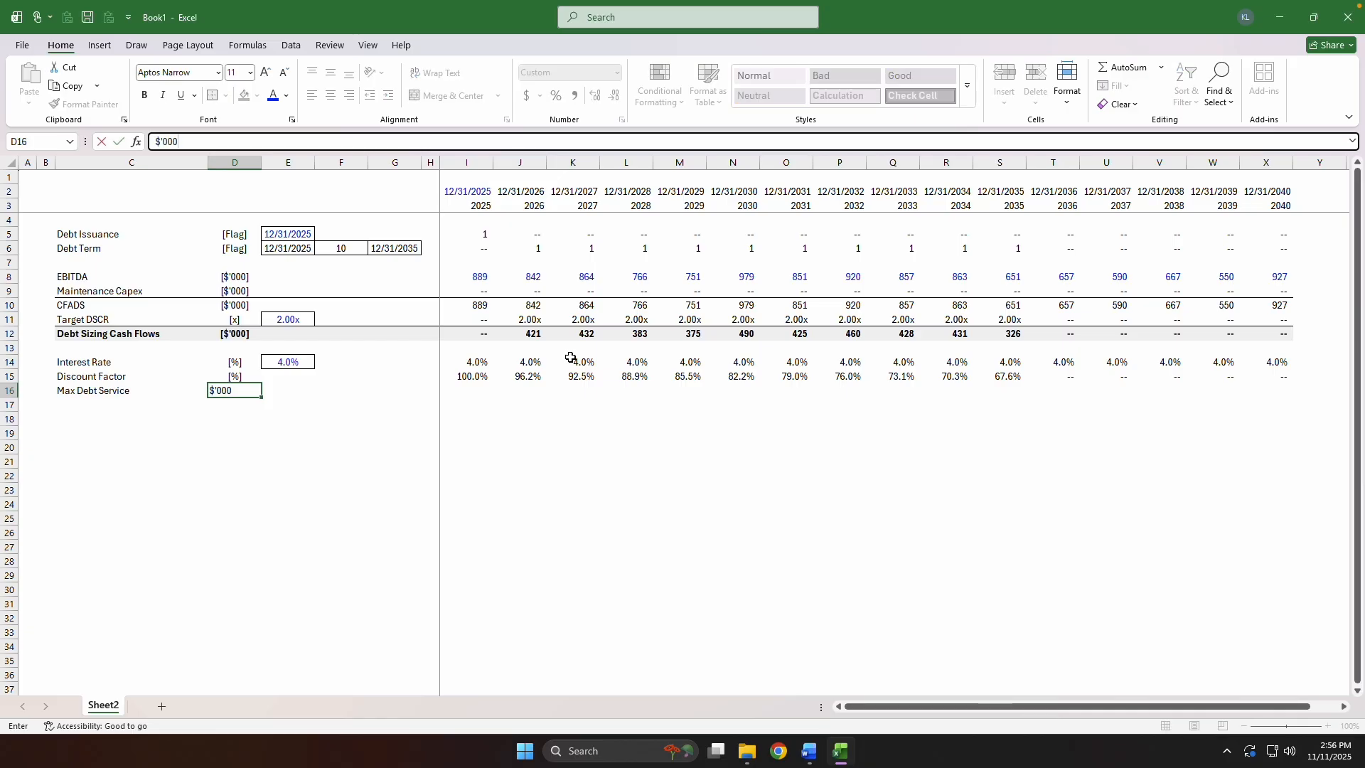
Enter =I12*I15 in I16 to discount the 2025 debt sizing cash flow.
key("Tab")
key("Tab")
key("Tab")
key("Tab")
key("Tab")
type("=")
key("Up")
key("Up")
key("Up")
key("Up")
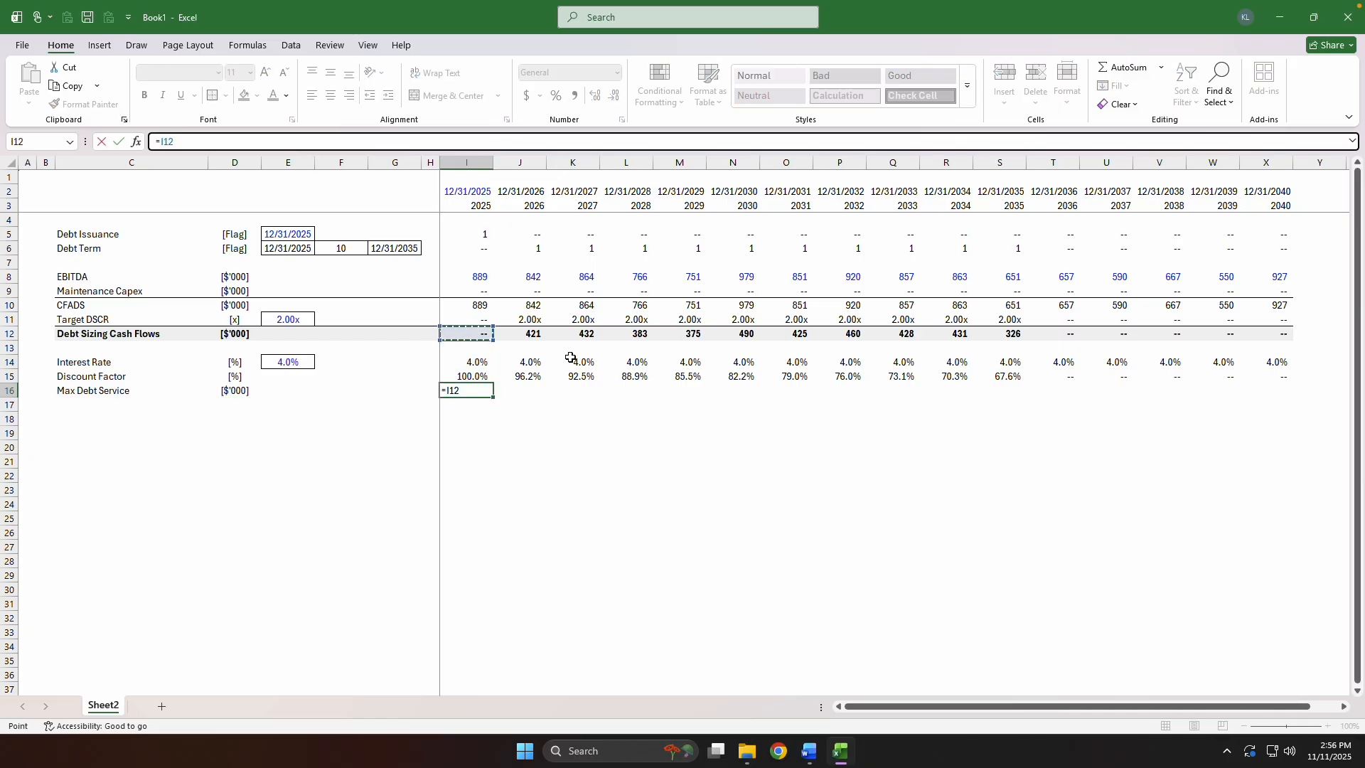
type("*")
key("Up")
key("ctrl+Return")
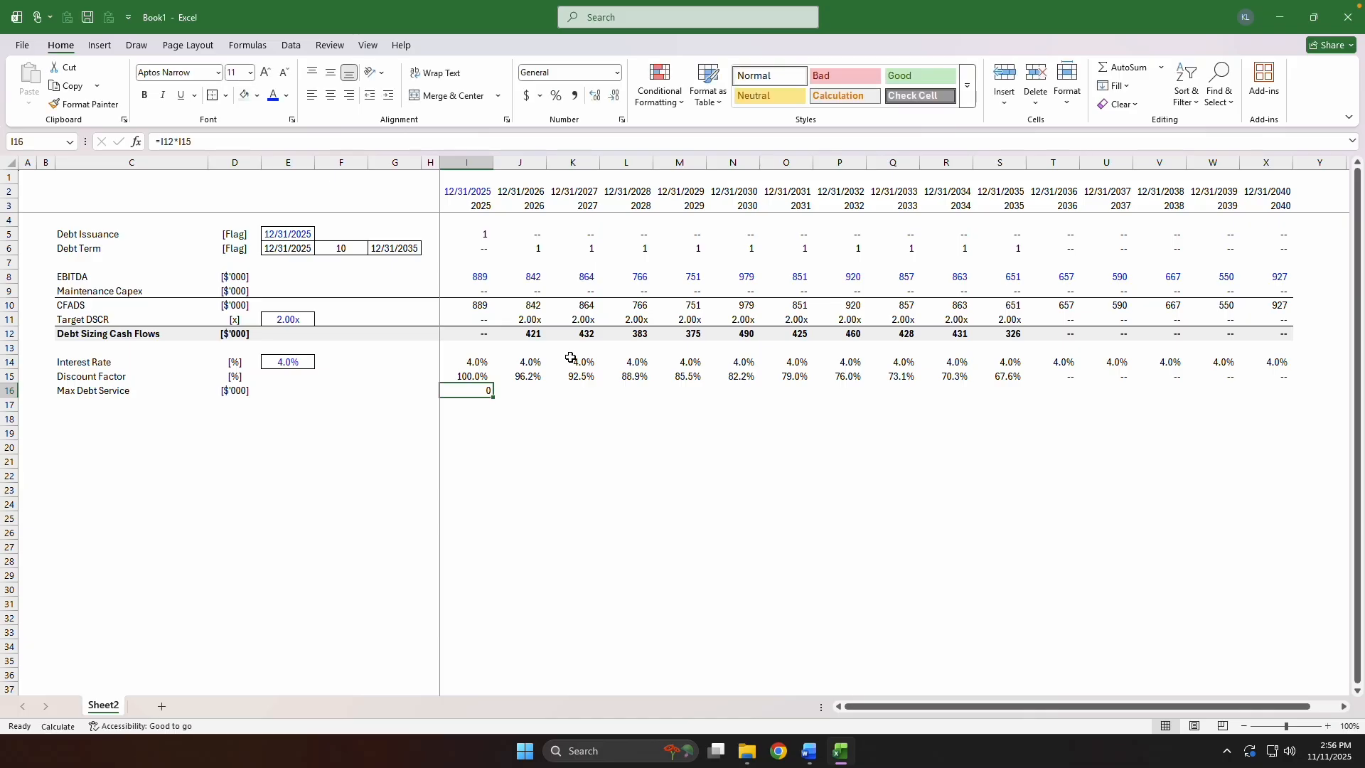
Copy the cell format of the Maintenance Capex cell I9 to I16 and set its font colour to automatic black.
key("ctrl+Up")
key("ctrl+Up")
key("ctrl+Up")
key("Down")
key("ctrl+c")
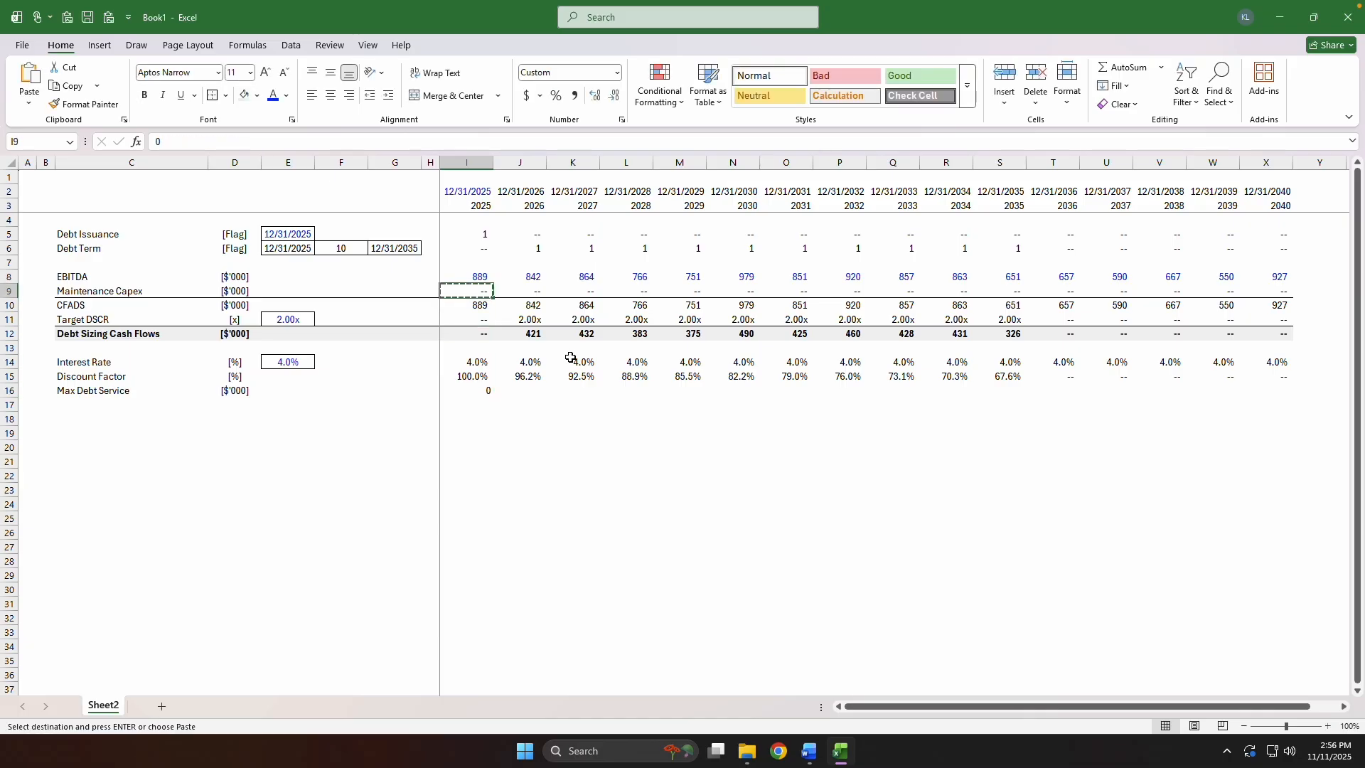
key("ctrl+Down")
key("Up")
key("ctrl+Down")
key("ctrl+Down")
key("Down")
key("Down")
key("ctrl+alt+v")
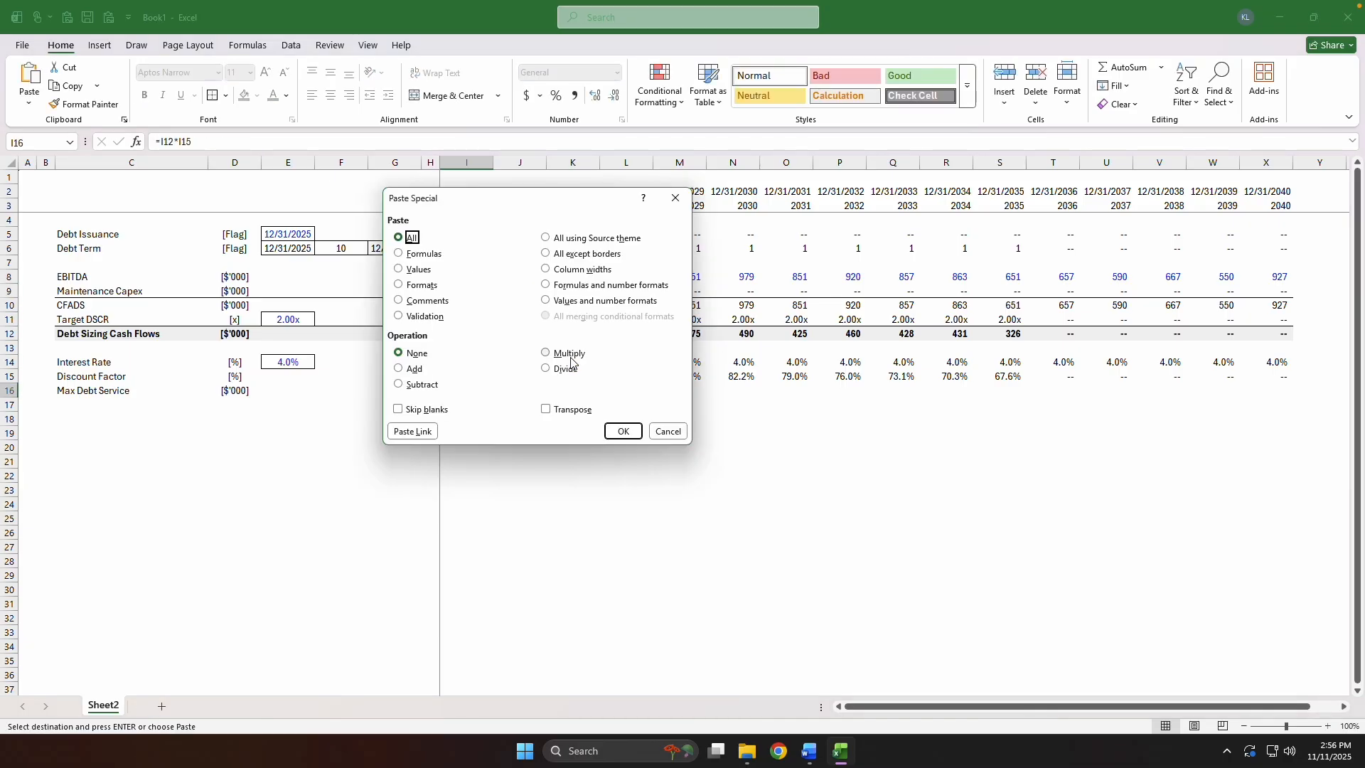
key("t")
key("Return")
key("Escape")
key("alt+h")
key("f")
key("c")
key("Return")
Fill the I16 formula across the Max Debt Service row through 2040 in column X.
key("Up")
key("ctrl+Right")
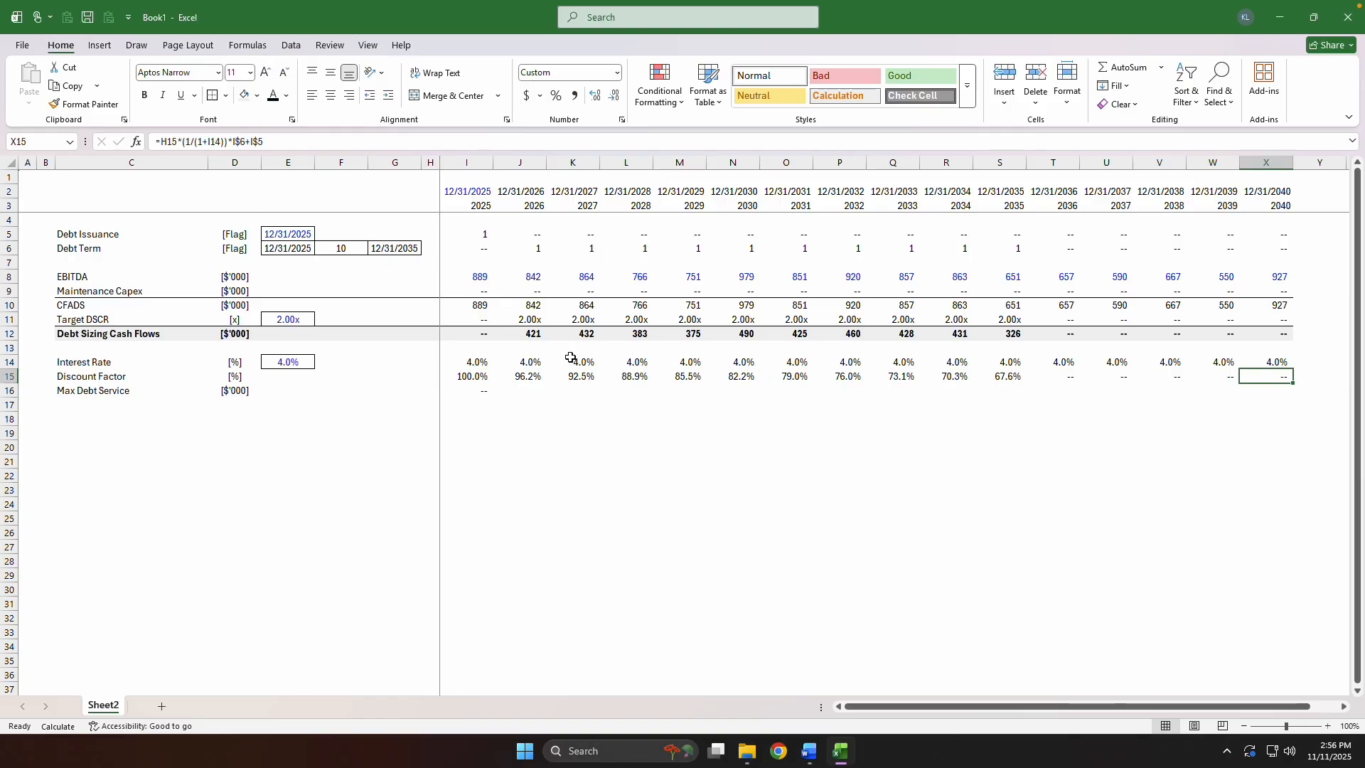
key("Down")
key("ctrl+shift+Left")
key("ctrl+r")
key("ctrl+Left")
key("ctrl+Right")
Try a top border across the Max Debt Service row from C16 to X16, and undo it.
key("ctrl+shift+Left")
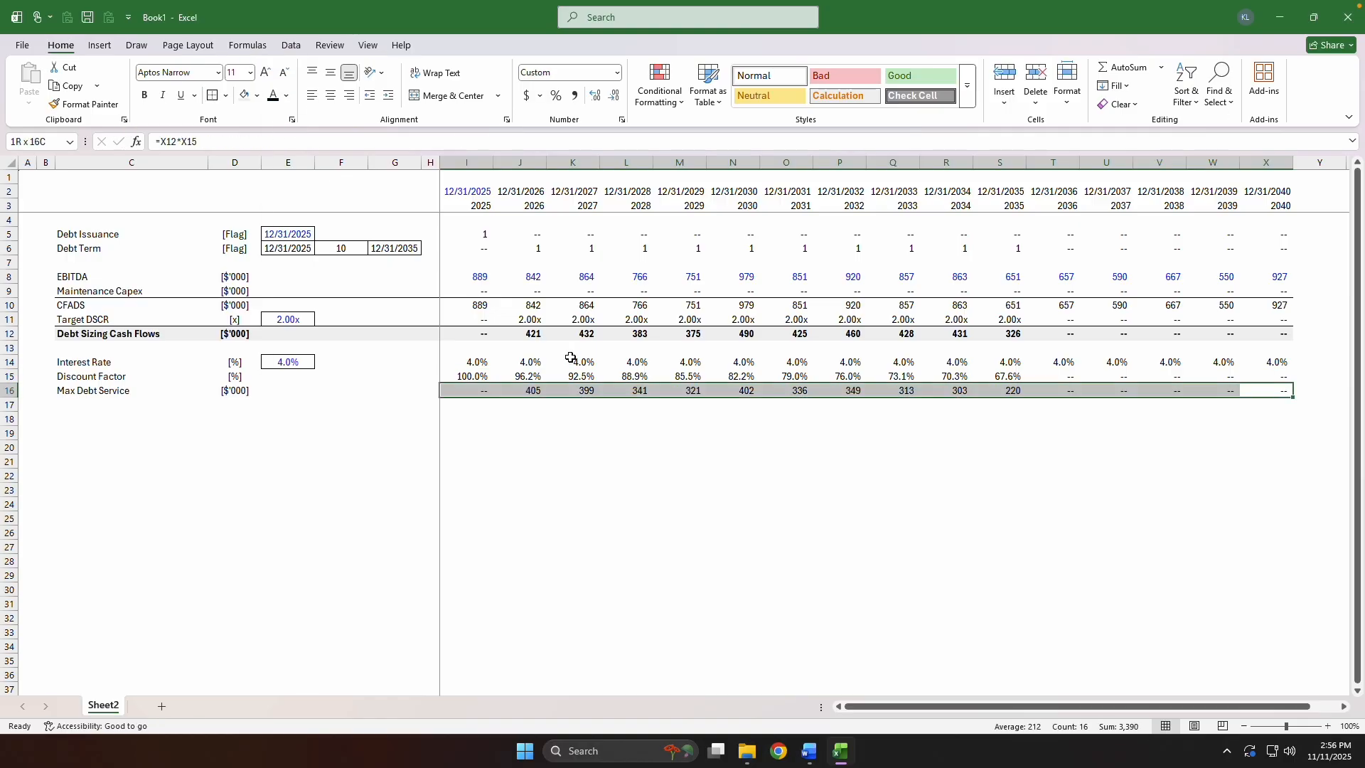
key("ctrl+shift+Left")
key("ctrl+shift+Left")
key("alt+h")
key("b")
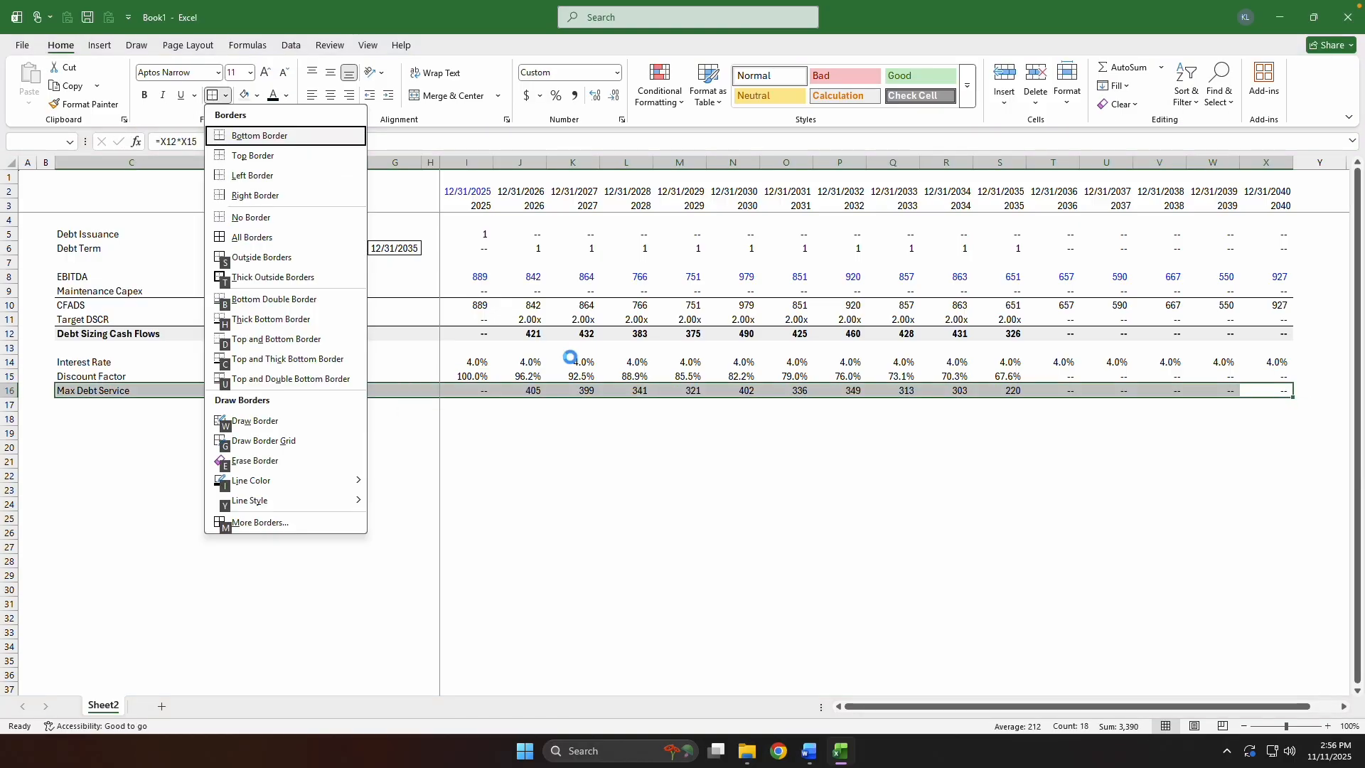
key("p")
key("ctrl+Left")
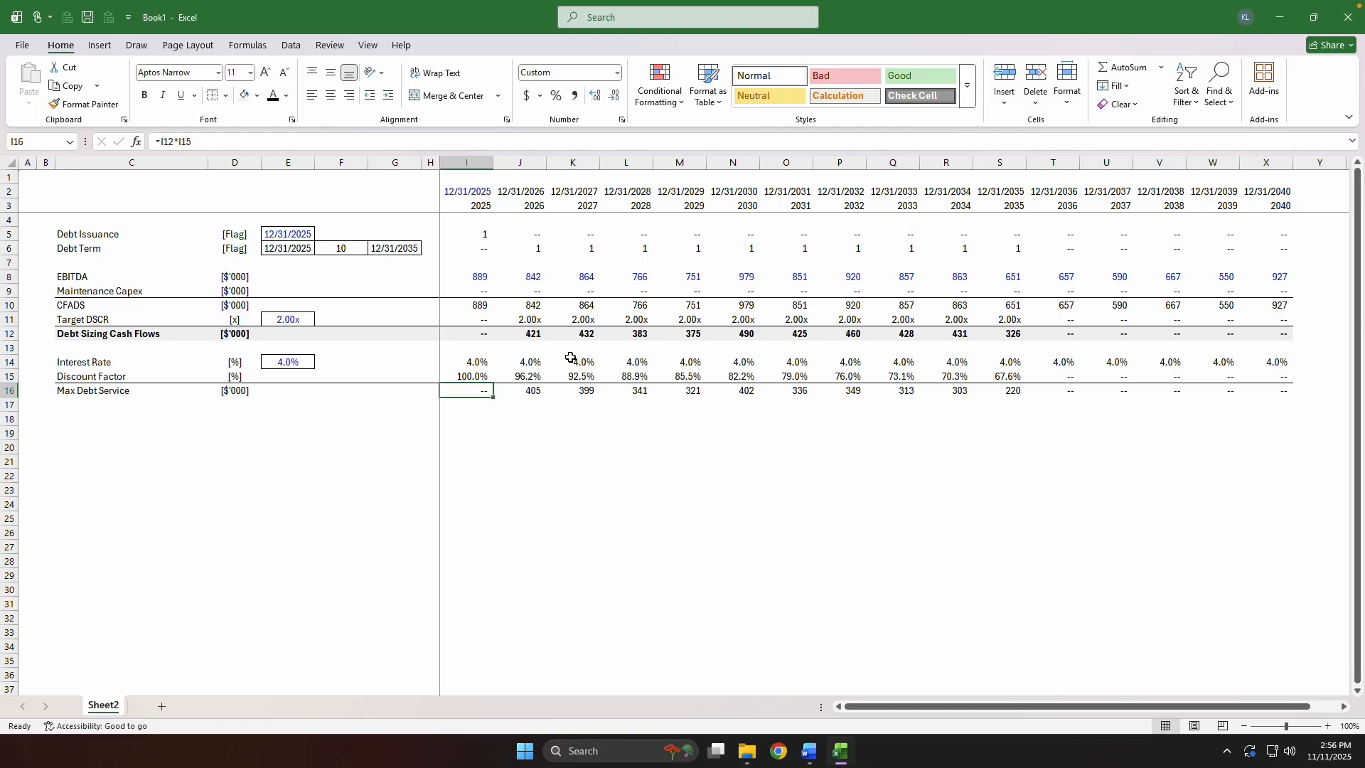
key("ctrl+z")
Total the Max Debt Service row in E16 with =SUM(I16:X16).
key("Left")
key("Left")
key("Left")
key("Left")
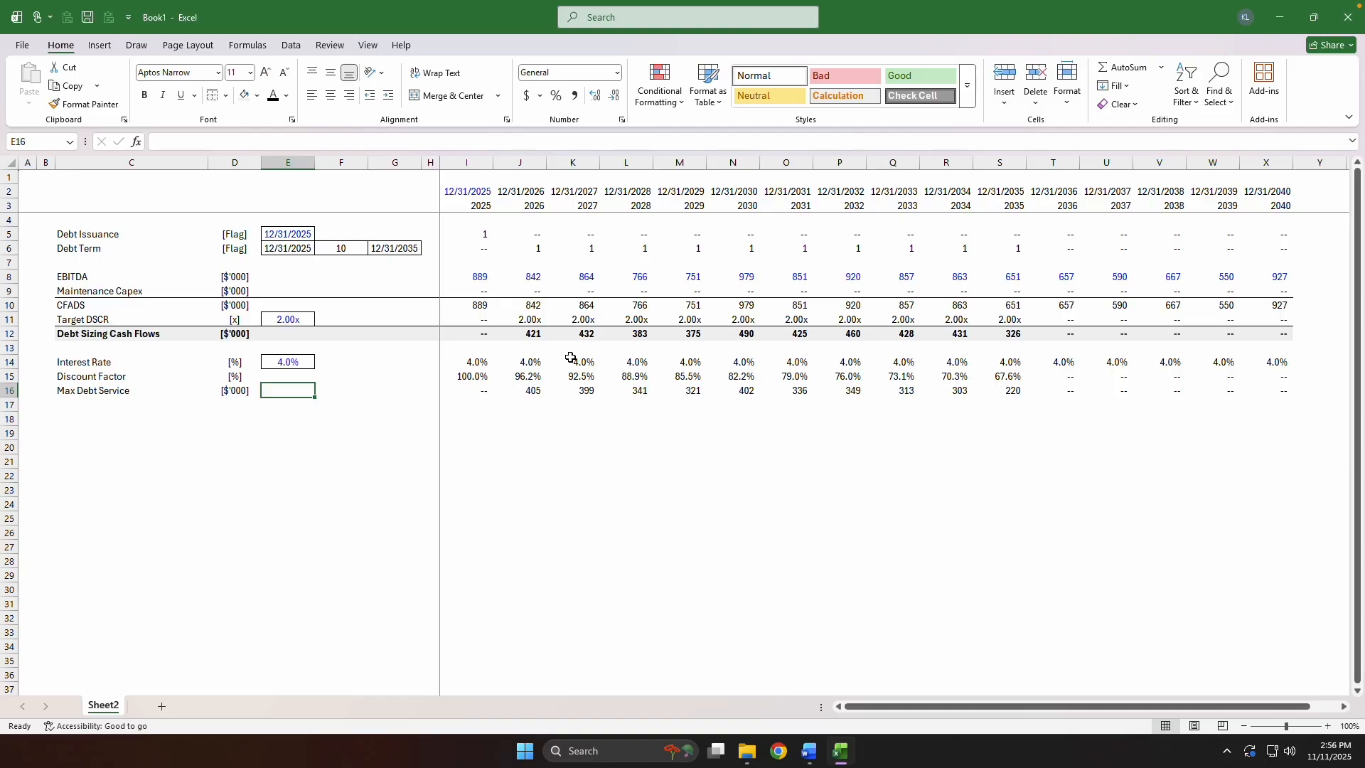
type("=su")
key("Tab")
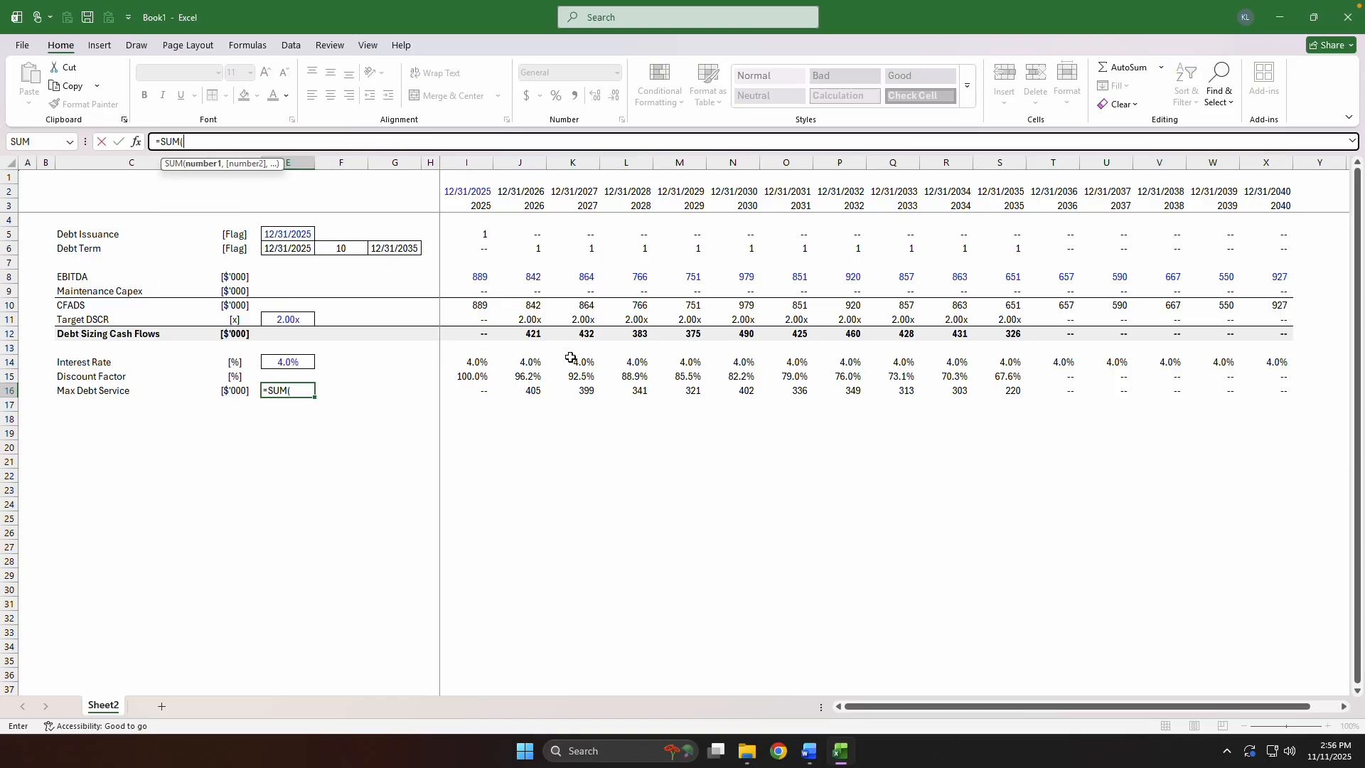
key("Right")
key("Right")
key("Right")
key("Right")
key("ctrl+shift+Right")
type(")")
key("ctrl+Return")
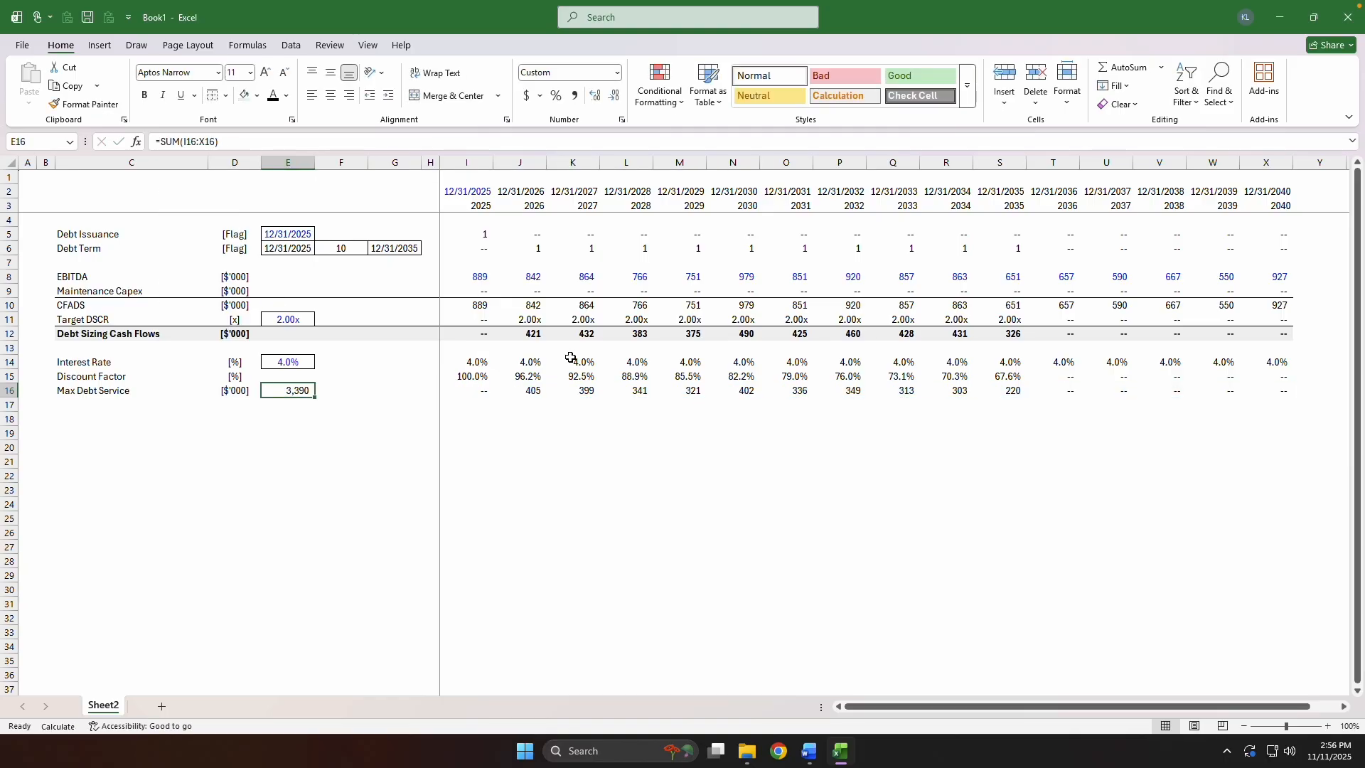
Centre the Max Debt Service total in E16 and apply the boxed cell format of debt term cell F6.
key("alt+h")
key("a")
key("c")
key("ctrl+1")
key("Escape")
key("Right")
key("ctrl+Up")
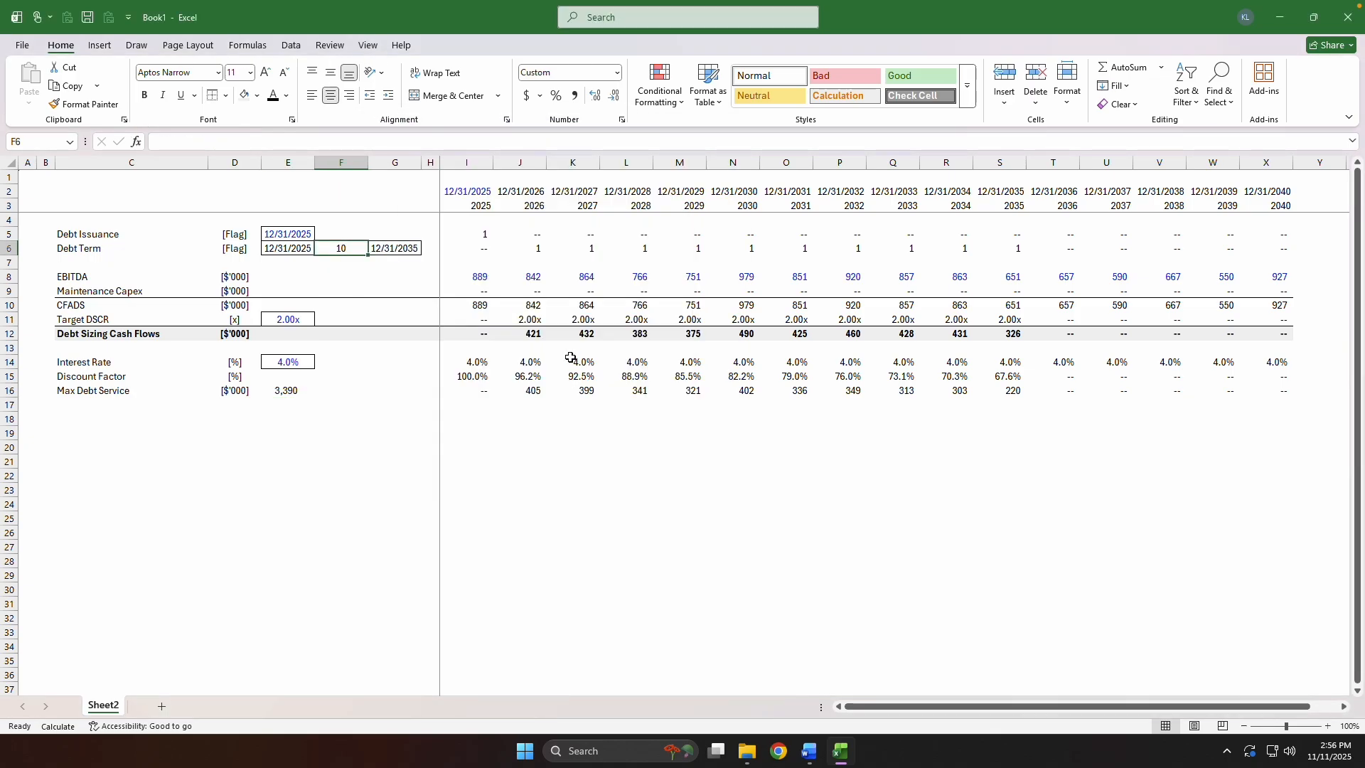
key("Left")
key("ctrl+c")
key("Down")
key("ctrl+Down")
key("ctrl+Down")
key("ctrl+Down")
key("ctrl+alt+v")
key("t")
key("Escape")
key("Escape")
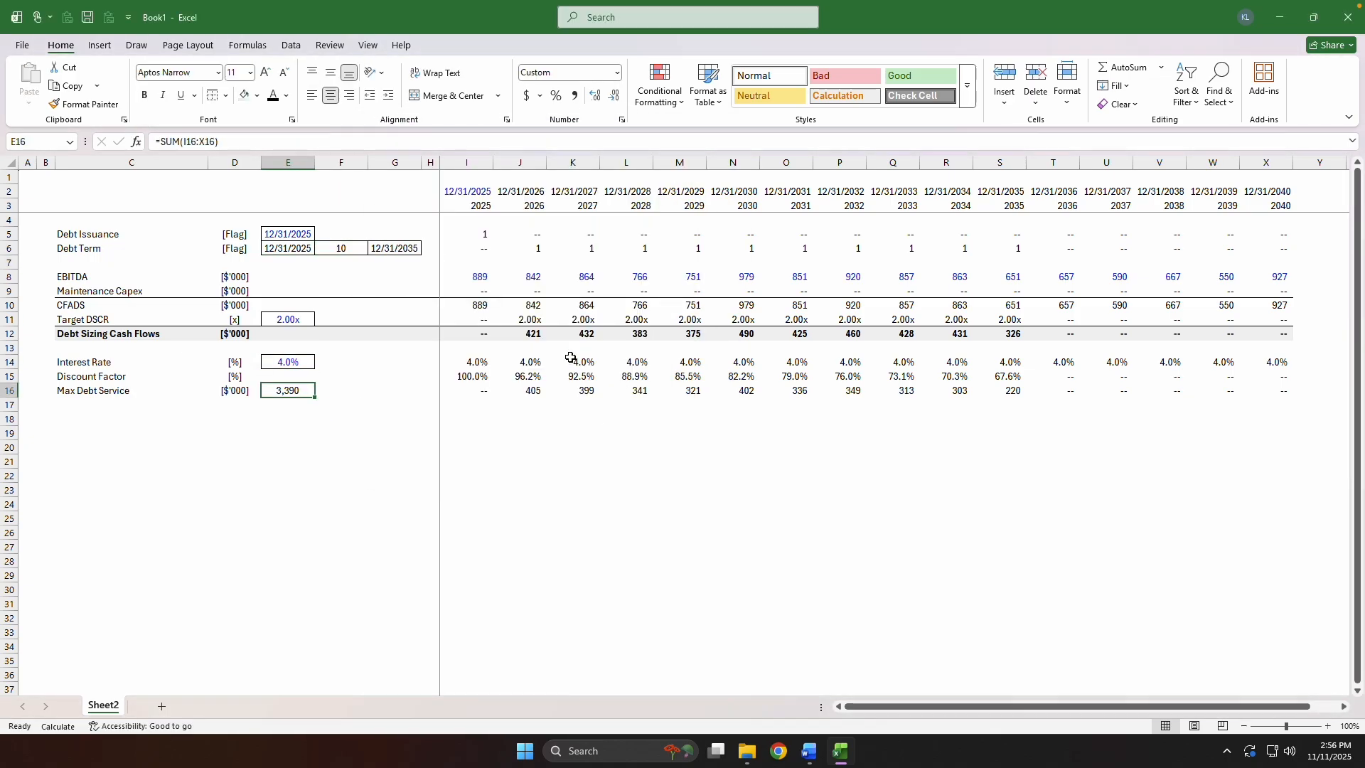
Change the font colour of the debt term input in F6 to the blue used for inputs.
key("Right")
key("Right")
key("Left")
key("Left")
key("Right")
key("ctrl+Up")
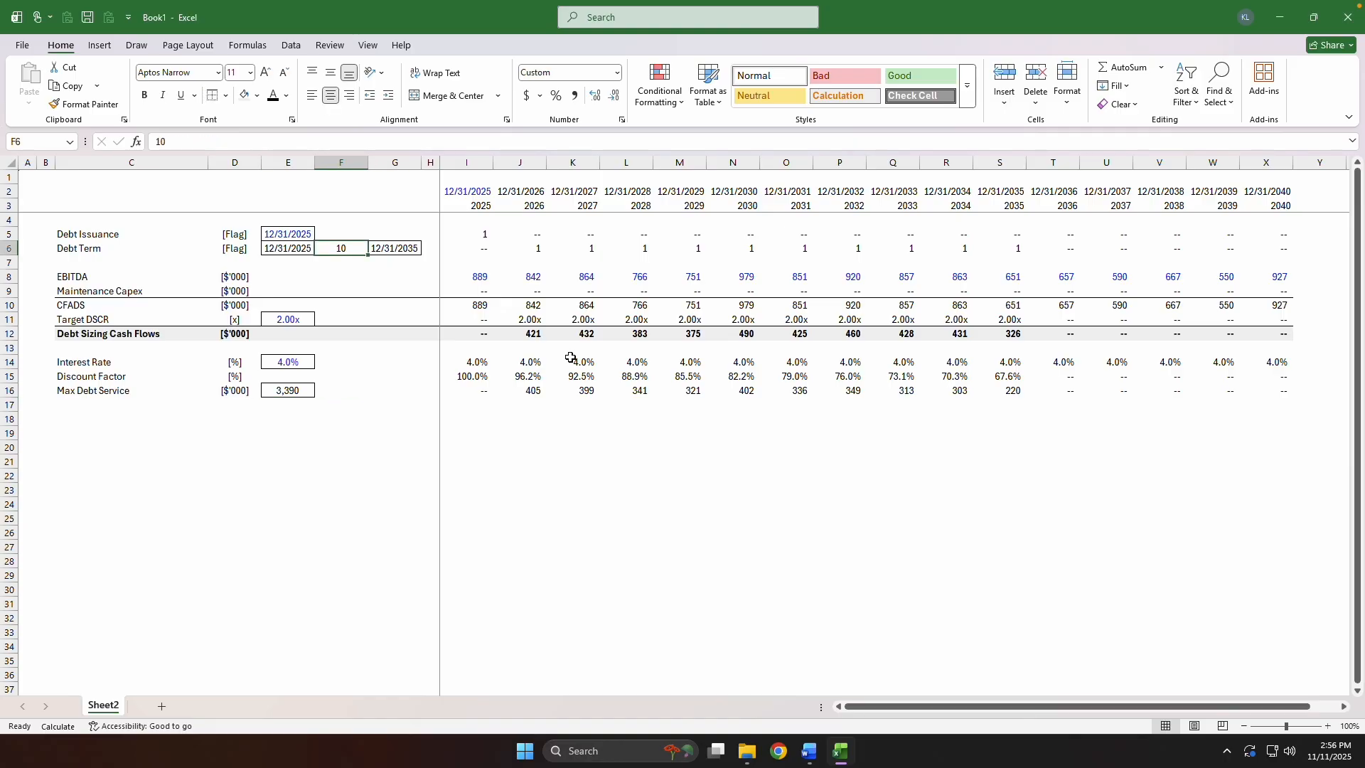
key("alt+h")
key("f")
key("c")
key("Down")
key("Down")
key("Down")
key("Down")
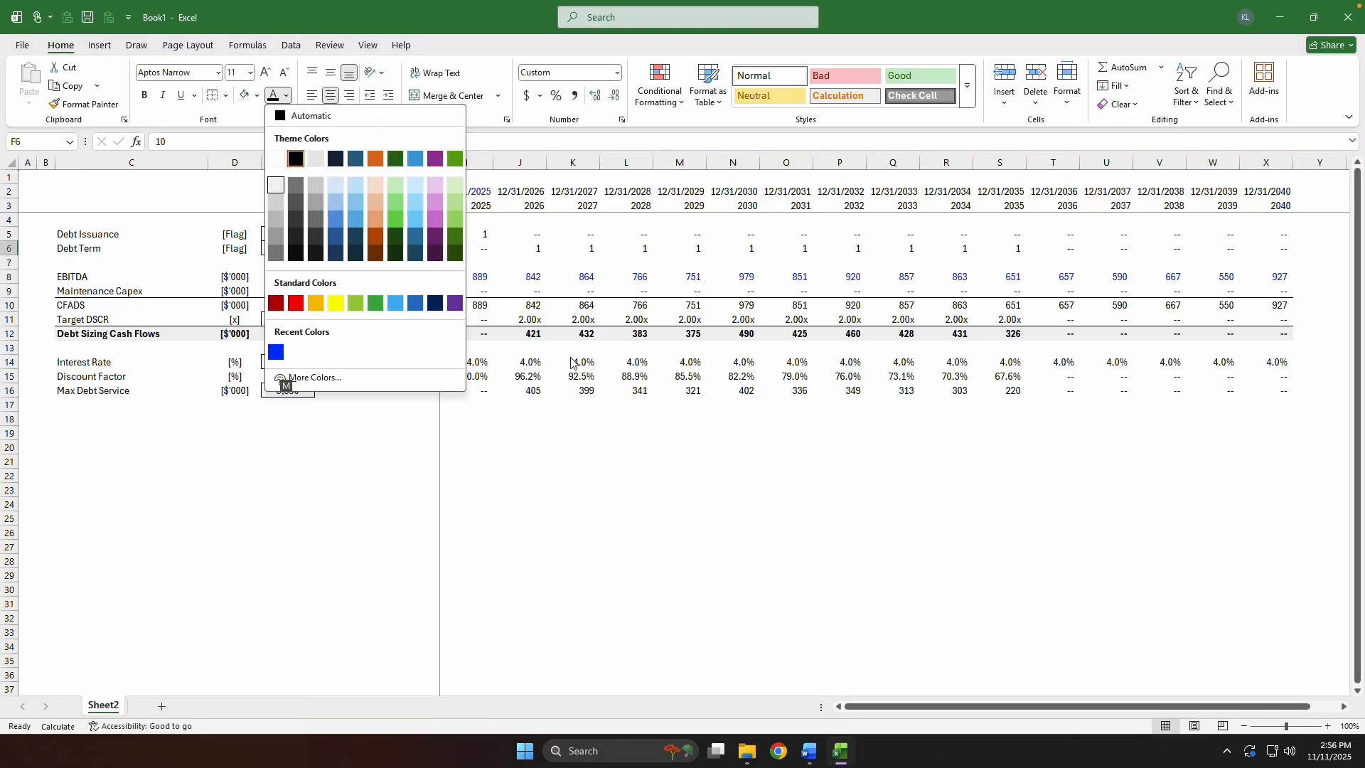
key("Return")
Highlight the Max Debt Service total in E16 with a light blue fill and check its SUM range.
key("Left")
key("Down")
key("Down")
key("Down")
key("ctrl+Down")
key("ctrl+Down")
key("ctrl+Down")
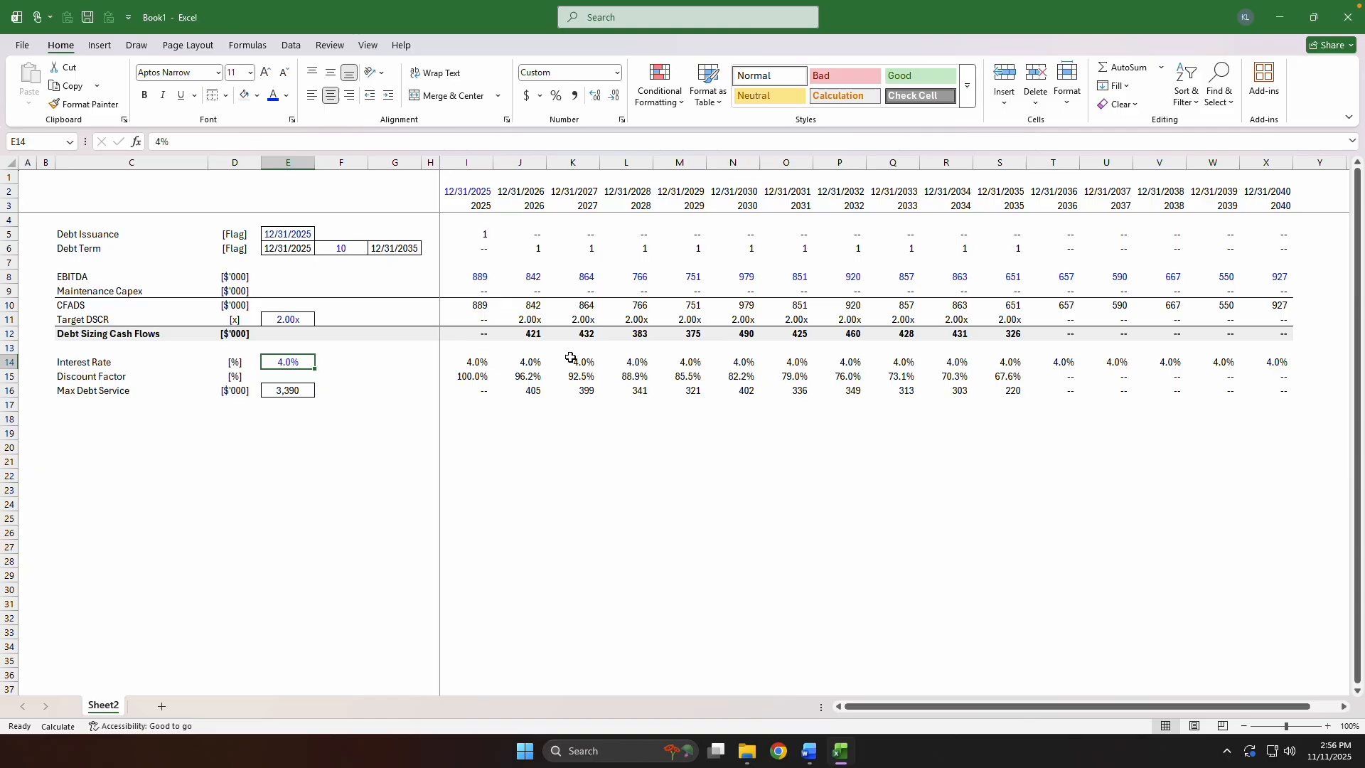
key("F2")
key("Escape")
key("alt+h")
key("h")
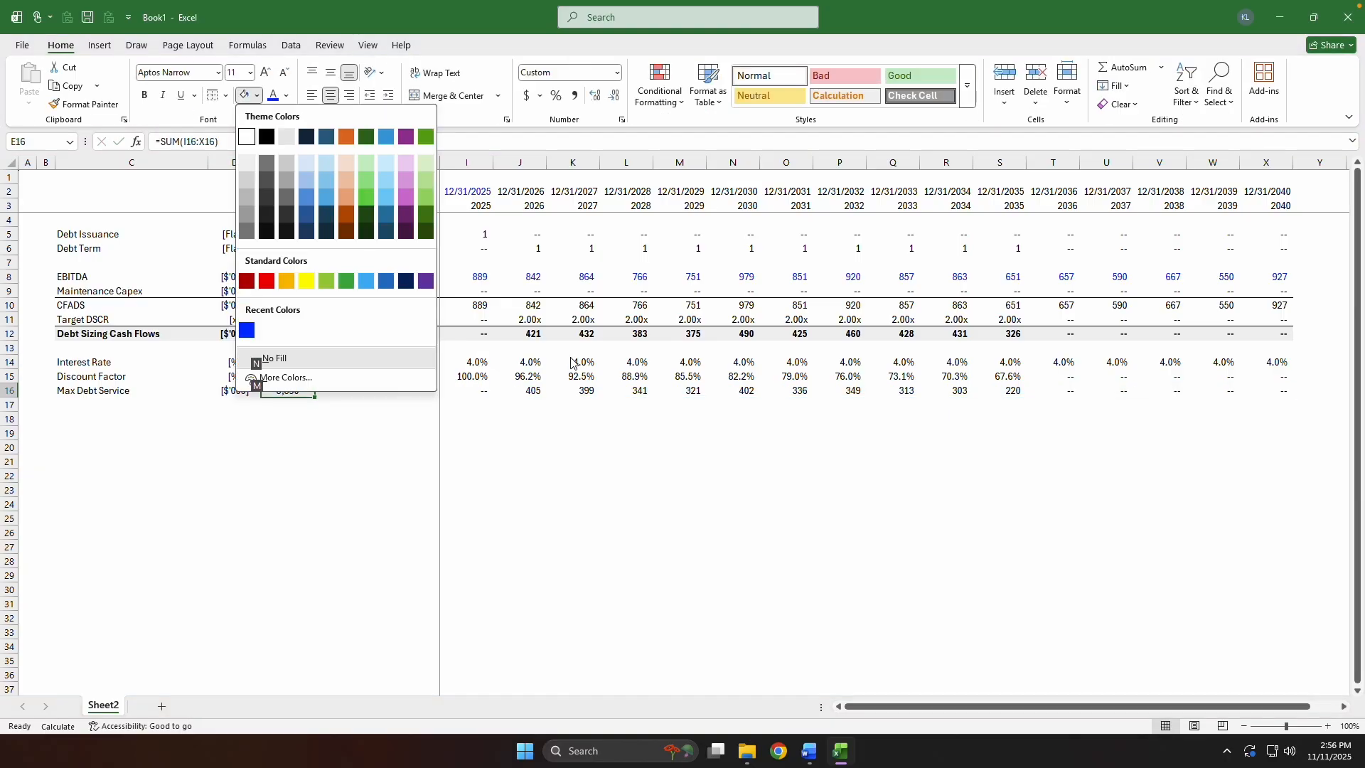
key("Down")
key("Right")
key("Right")
key("Return")
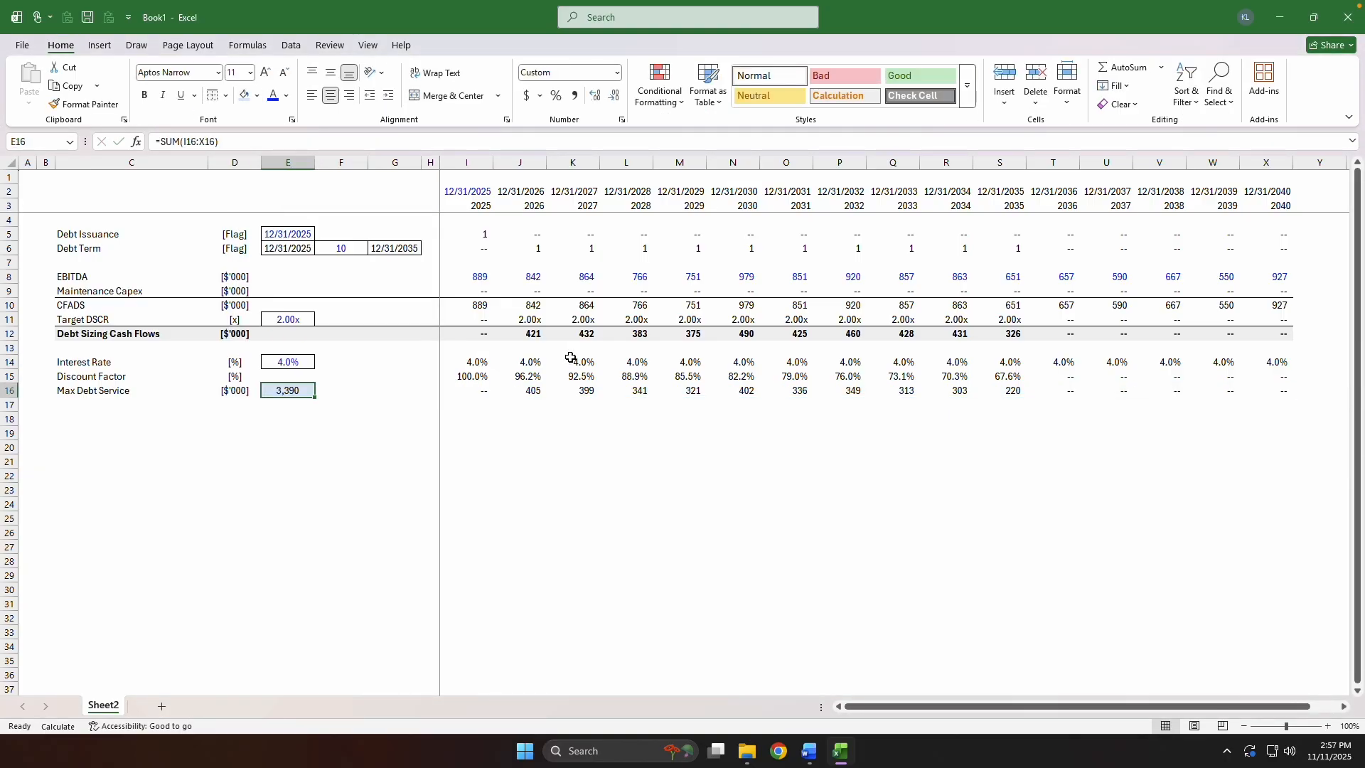
key("F2")
key("Escape")
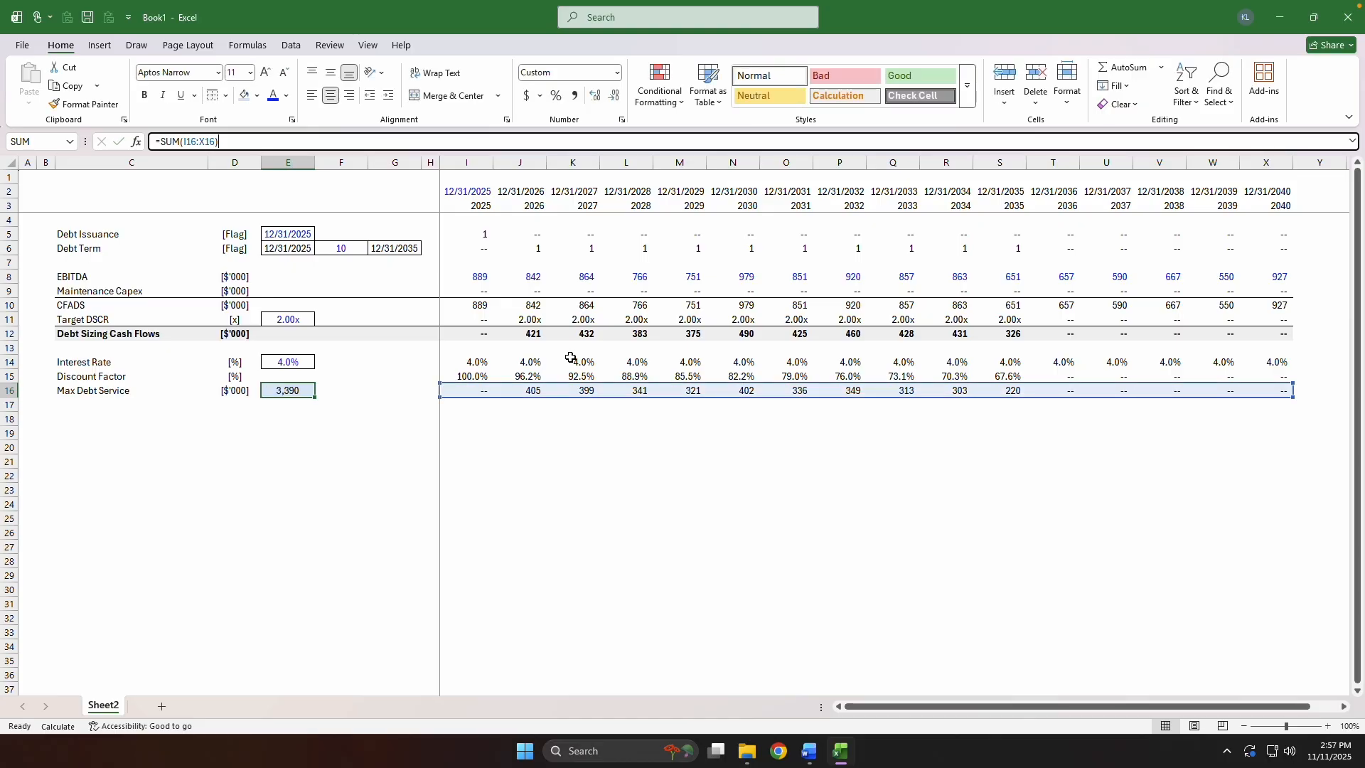
Add an underlined Debt Schedule heading in C18.
key("Right")
key("Right")
key("Right")
key("Right")
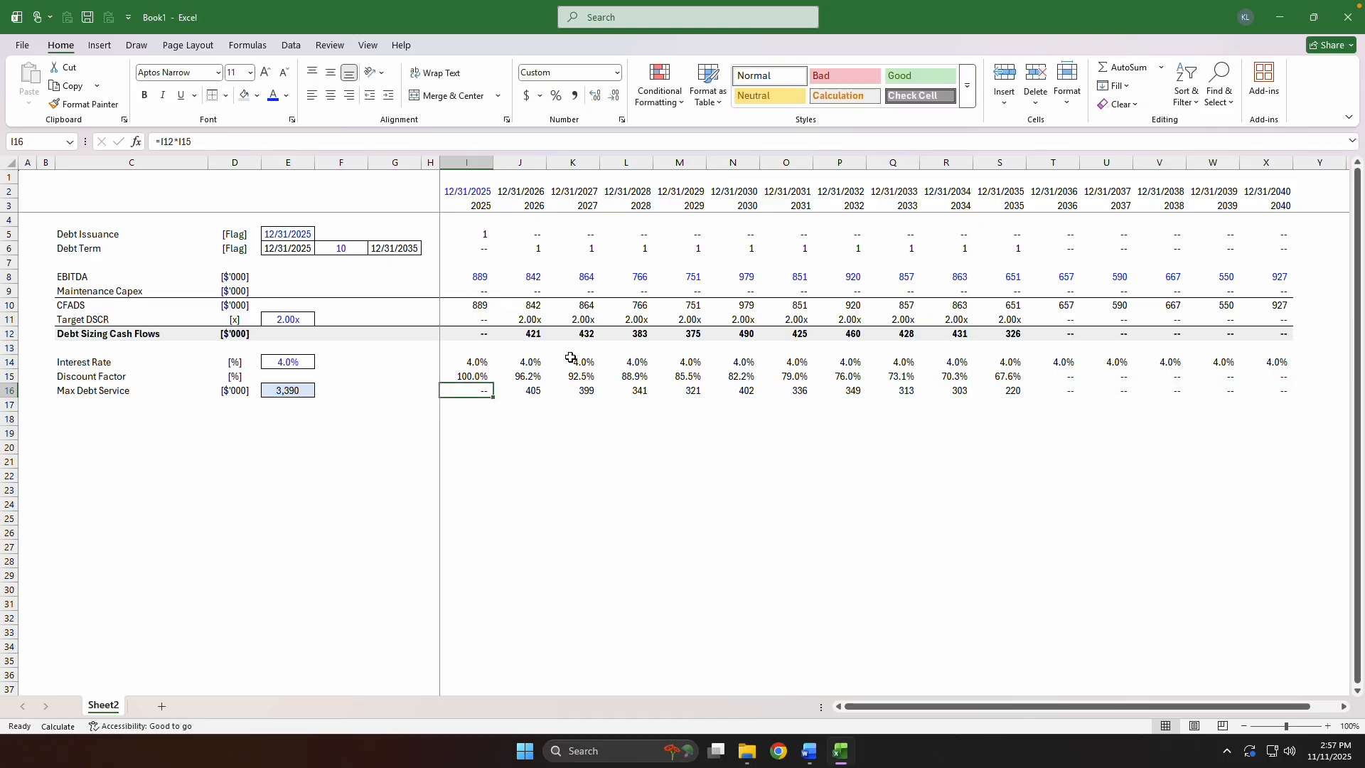
key("Down")
key("Down")
key("ctrl+Left")
key("Right")
key("Right")
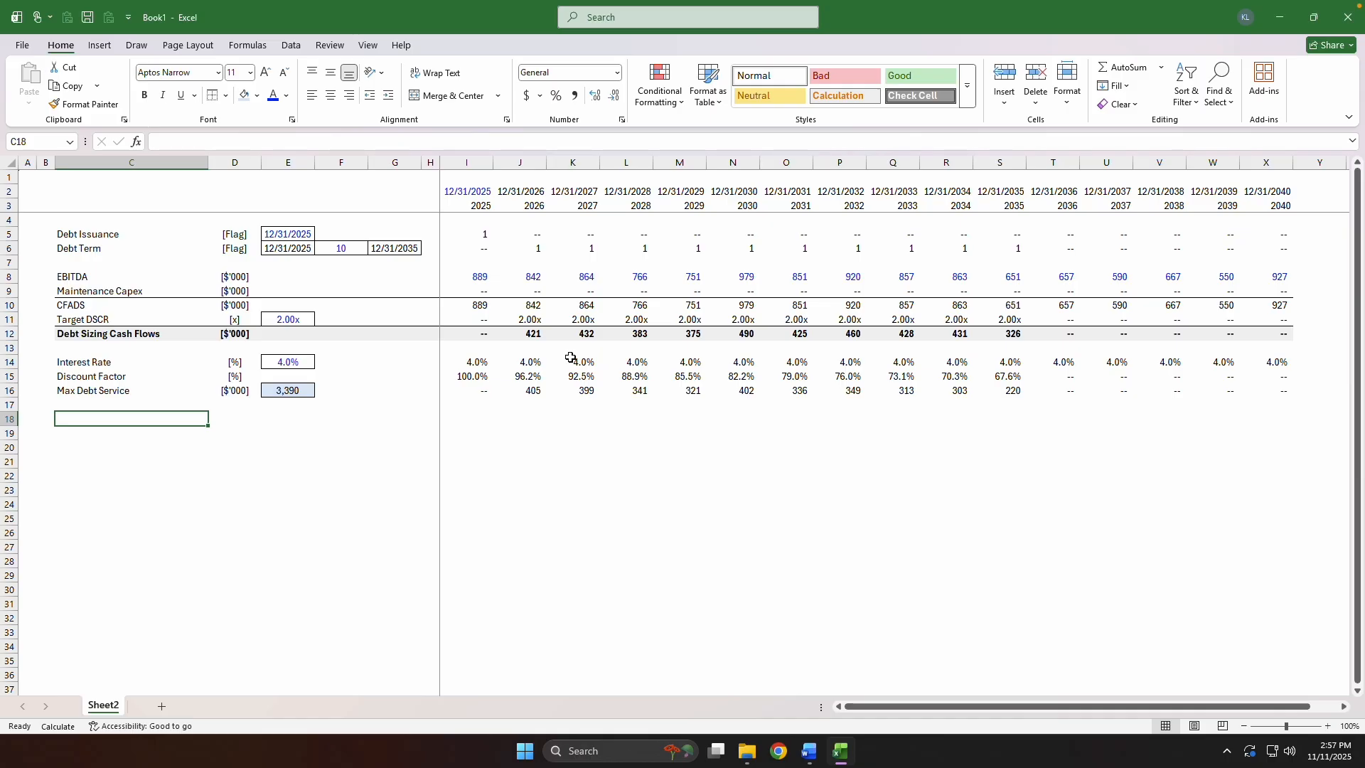
type("Debt Schedule")
key("ctrl+Return")
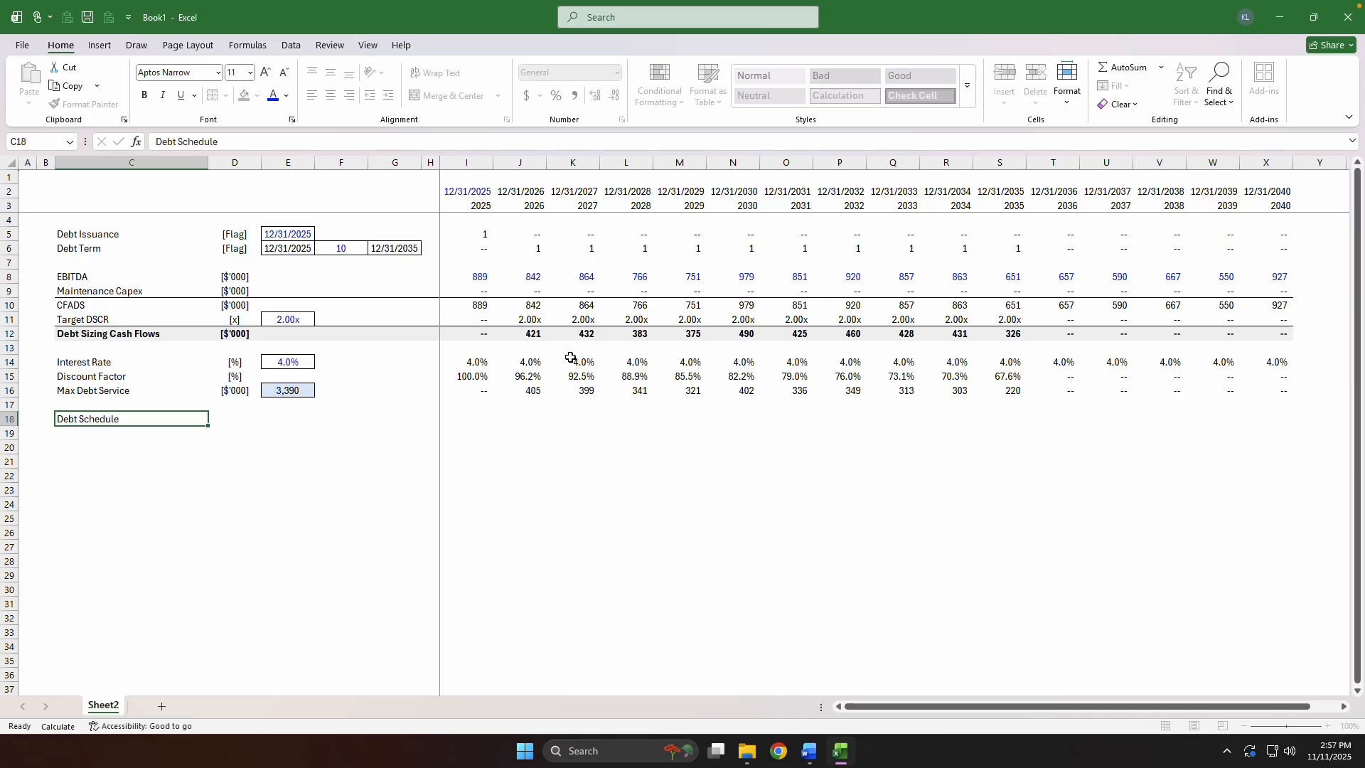
key("ctrl+u")
Label C19 as BoP Balance beneath the Debt Schedule heading.
key("Down")
type("Bo")
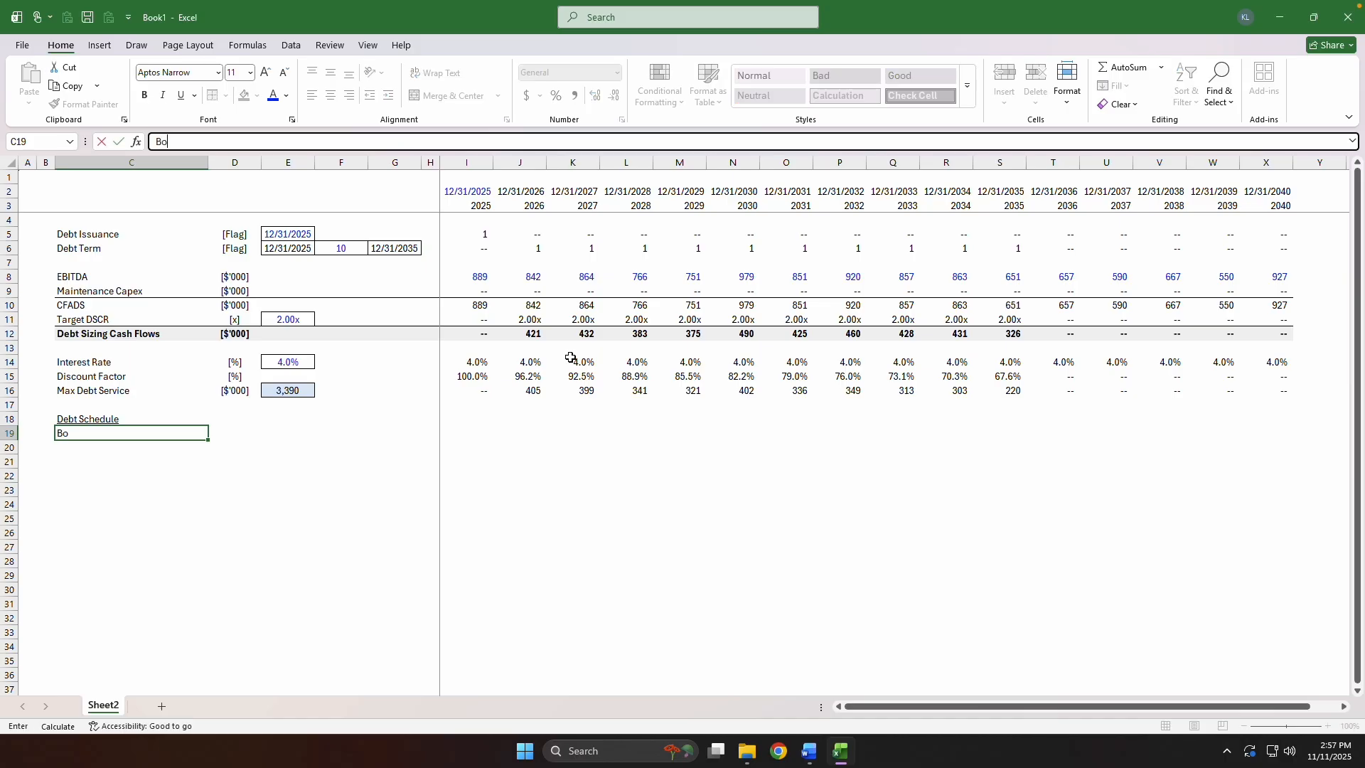
type("P Balance")
key("Down")
key("Down")
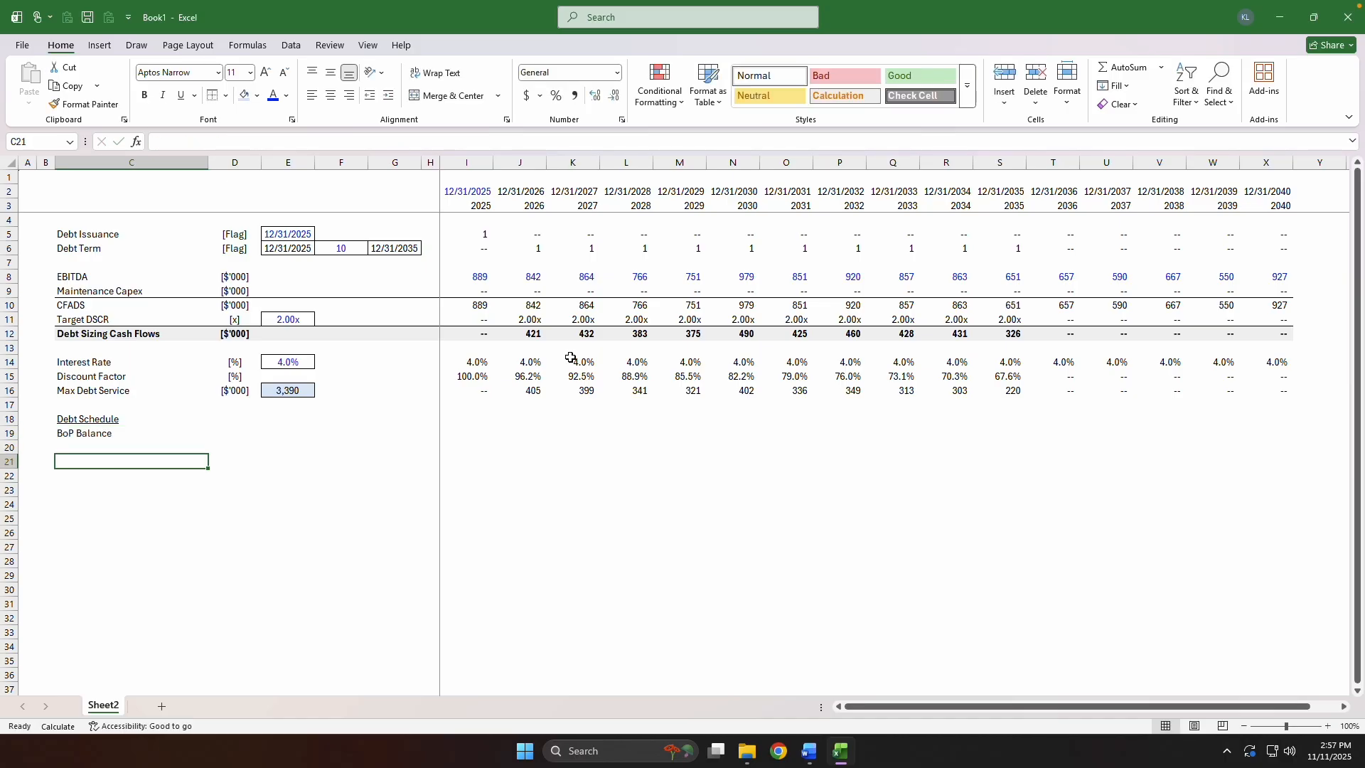
Label C20, C21 and C22 as Issuance, Amortization and EoP Balance beneath BoP Balance.
key("Down")
key("Up")
key("Up")
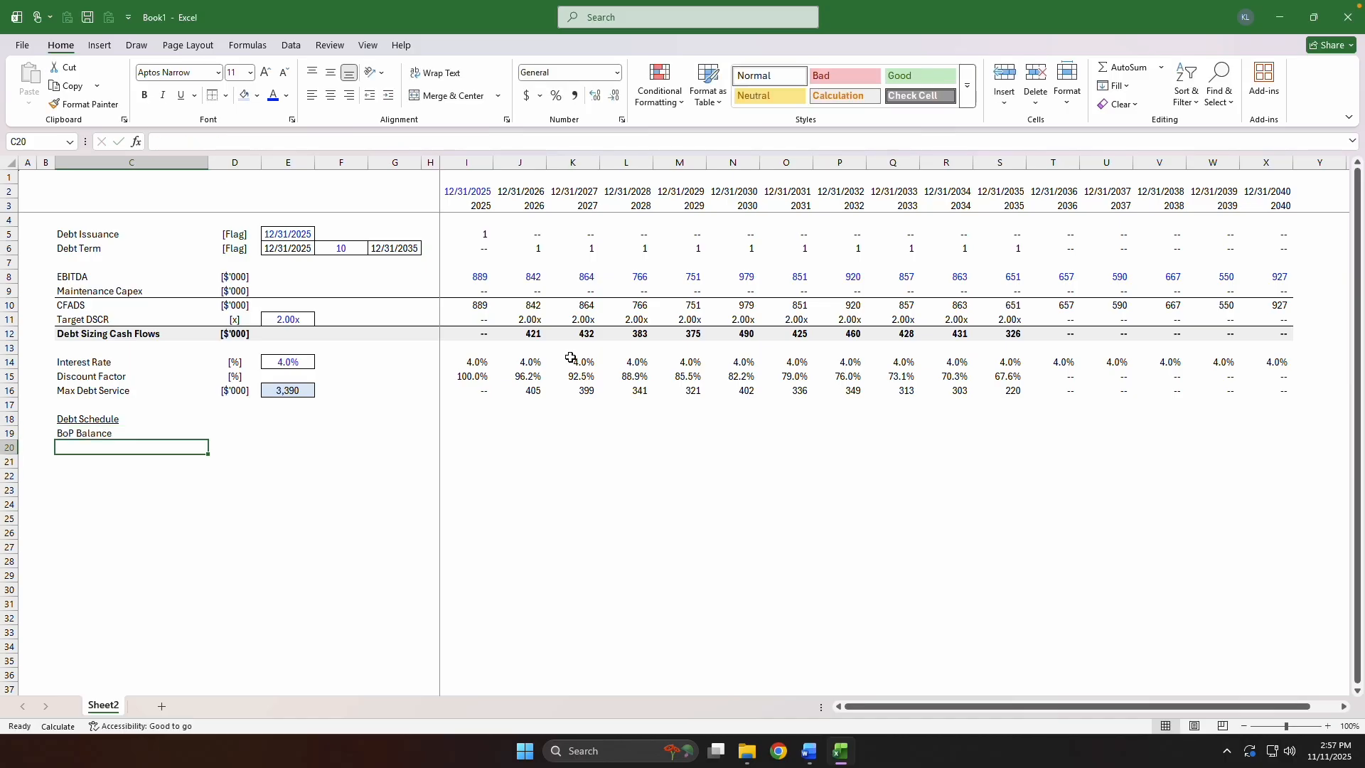
type("I")
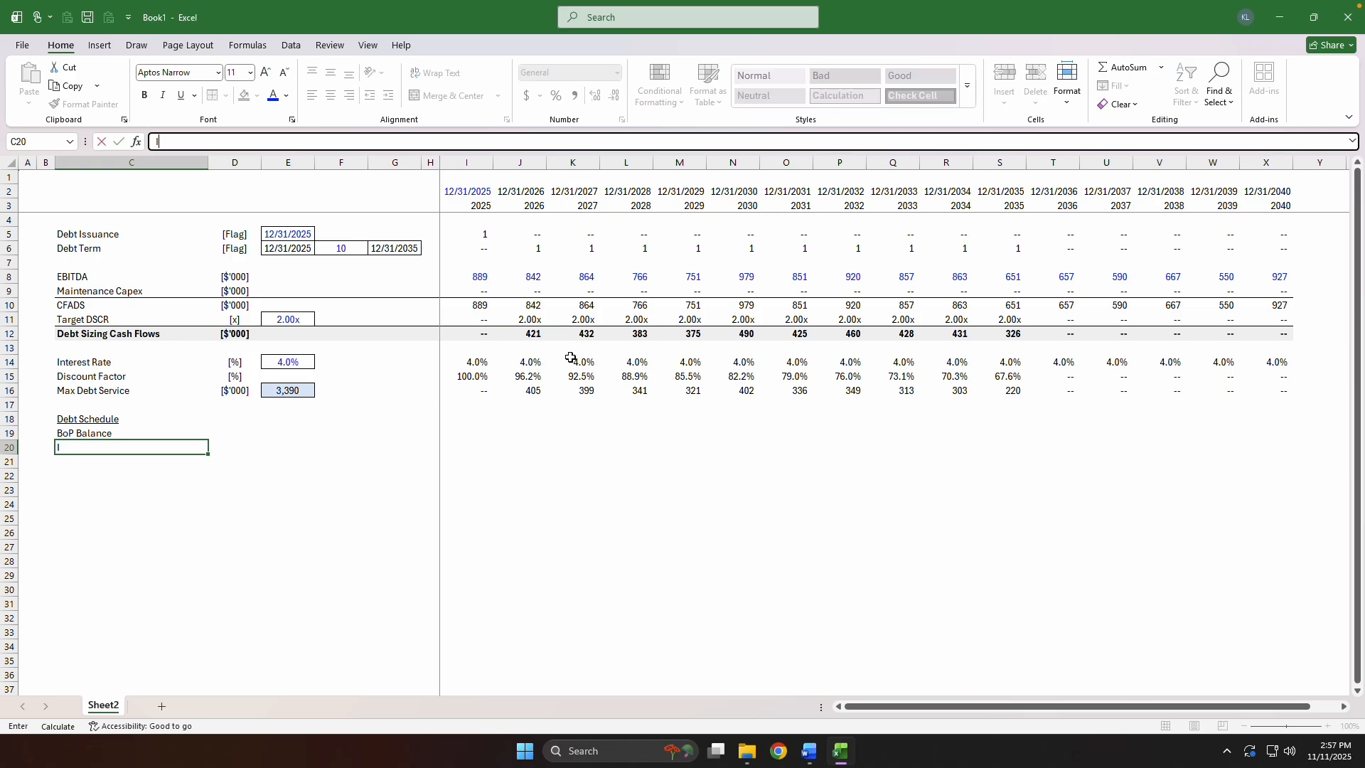
type("ssuance")
key("Return")
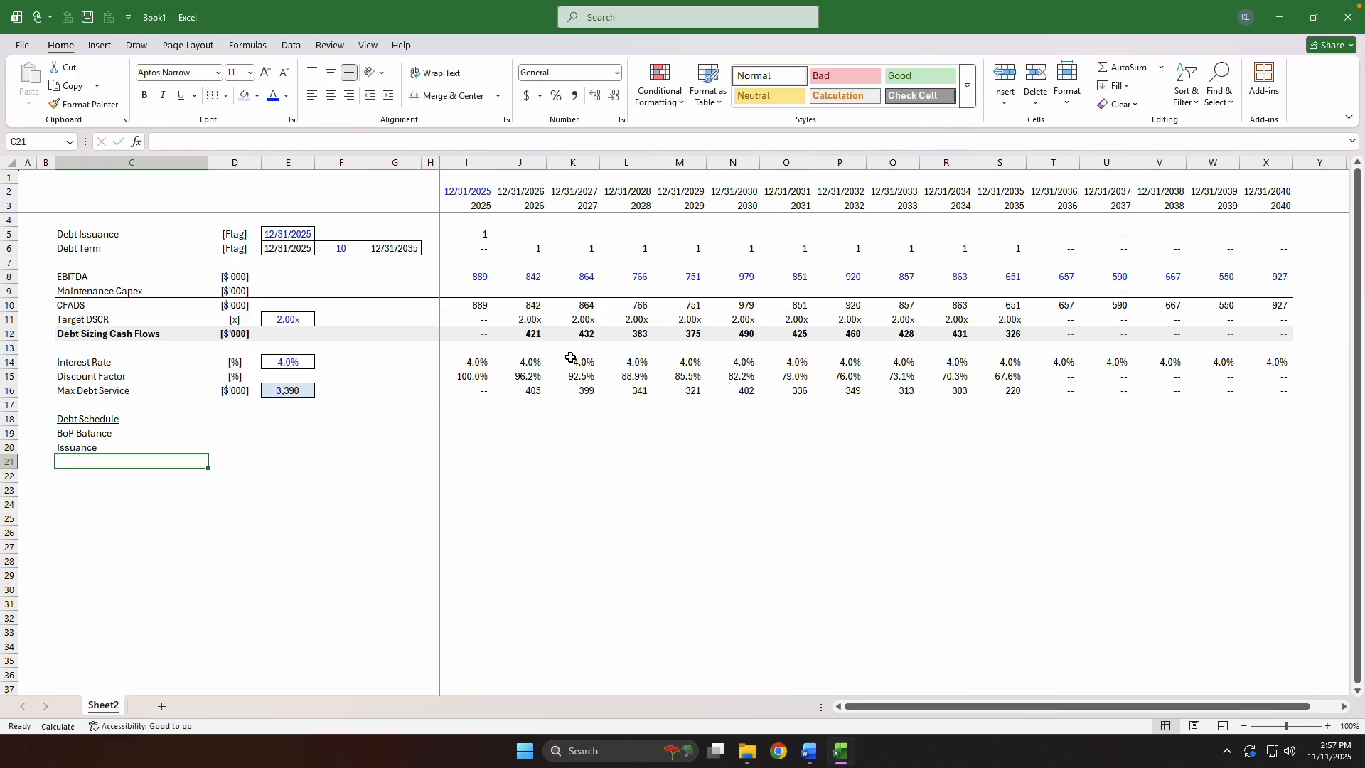
type("Amortization")
key("Return")
type("EoP Bala")
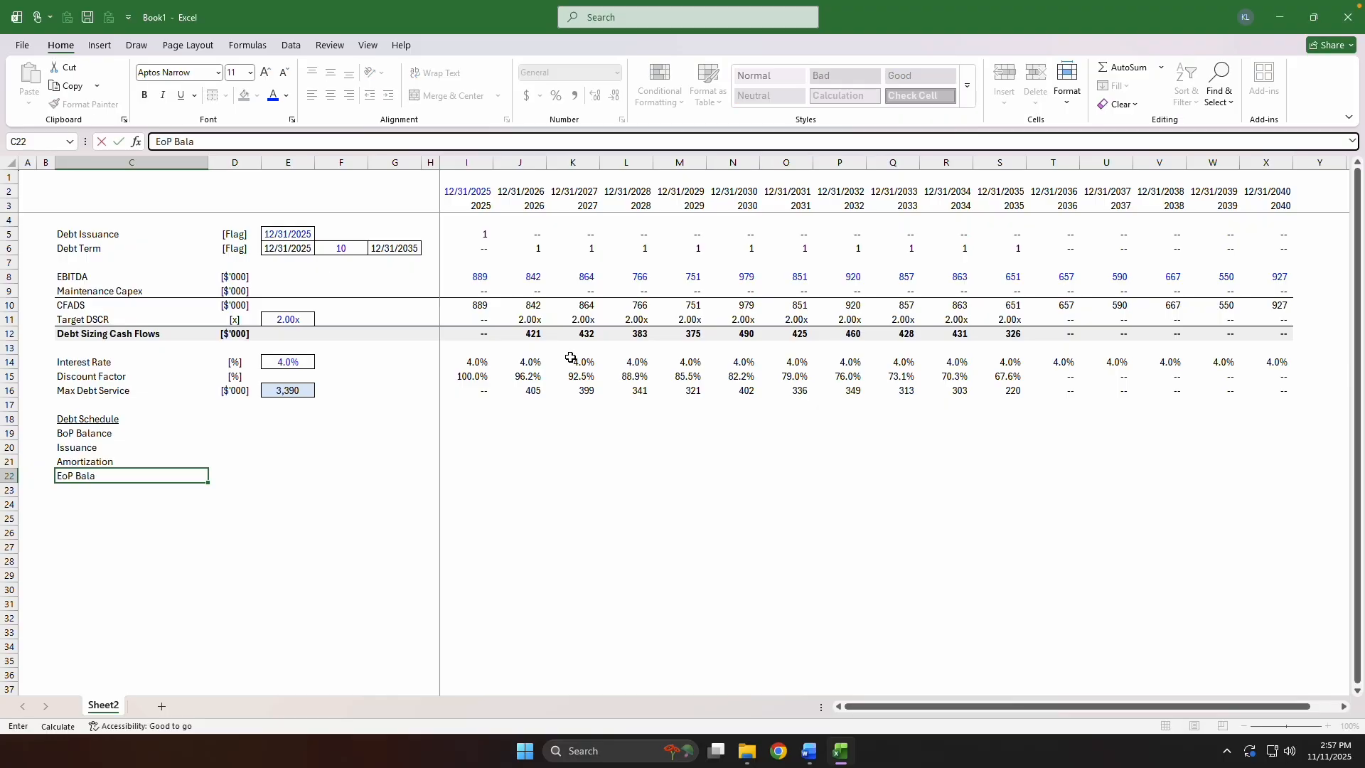
type("nce")
key("Tab")
Enter the unit [$'000] for all four Debt Schedule rows in D19:D22.
key("Up")
key("Up")
key("Up")
type("$'")
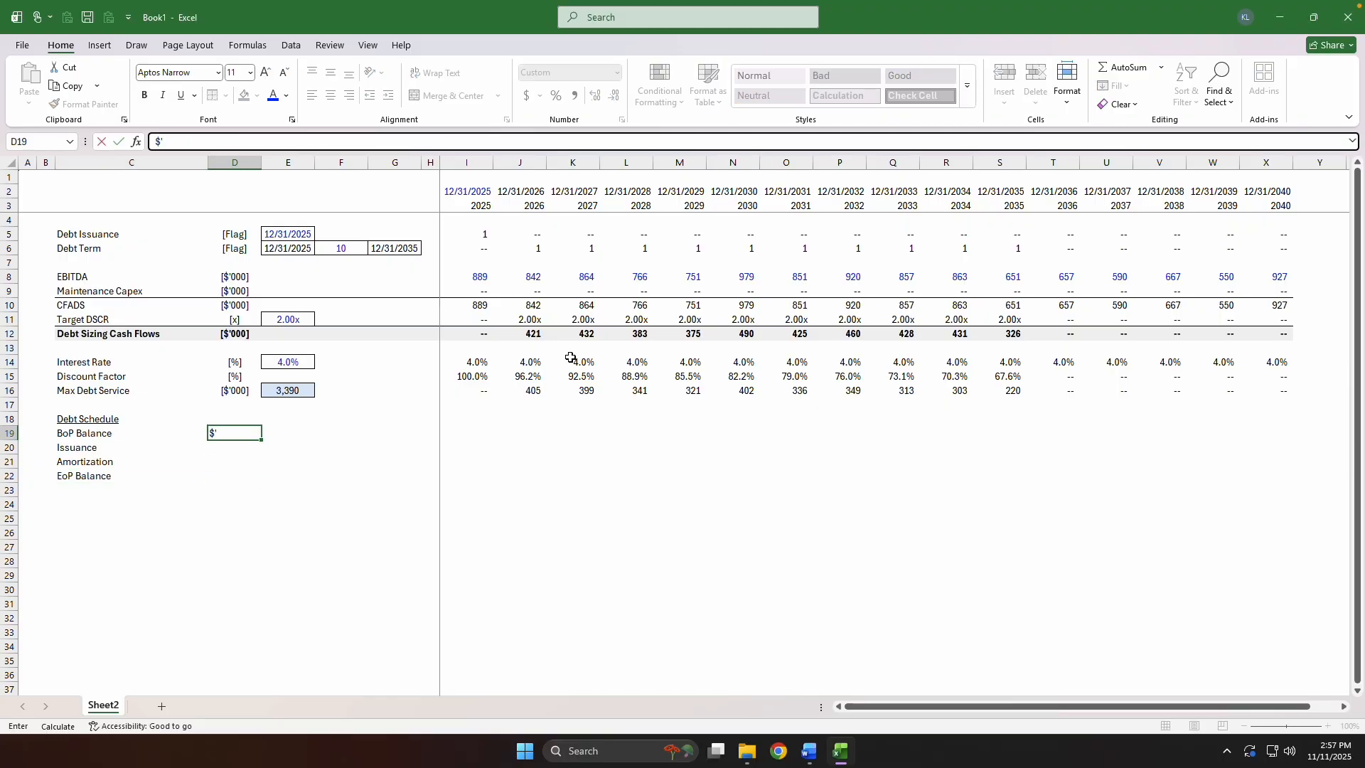
type("000]")
key("ctrl+Return")
key("shift+Down")
key("shift+Down")
key("shift+Down")
key("ctrl+d")
Link the Issuance amount in E20 to the Max Debt Service total with the absolute reference =$E$16.
key("Right")
key("Right")
key("Right")
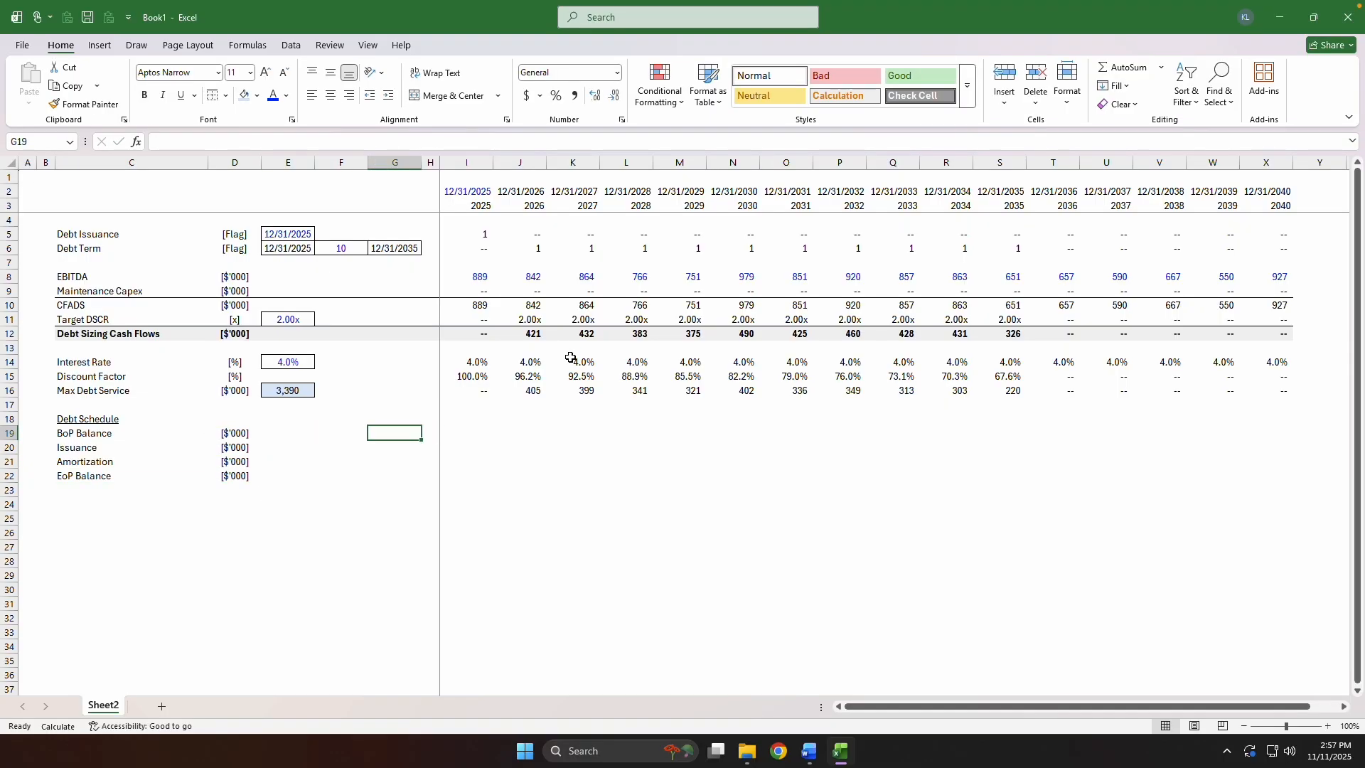
key("Down")
key("Left")
key("Left")
type("=")
key("Up")
key("Up")
key("Up")
key("Up")
key("F4")
key("F4")
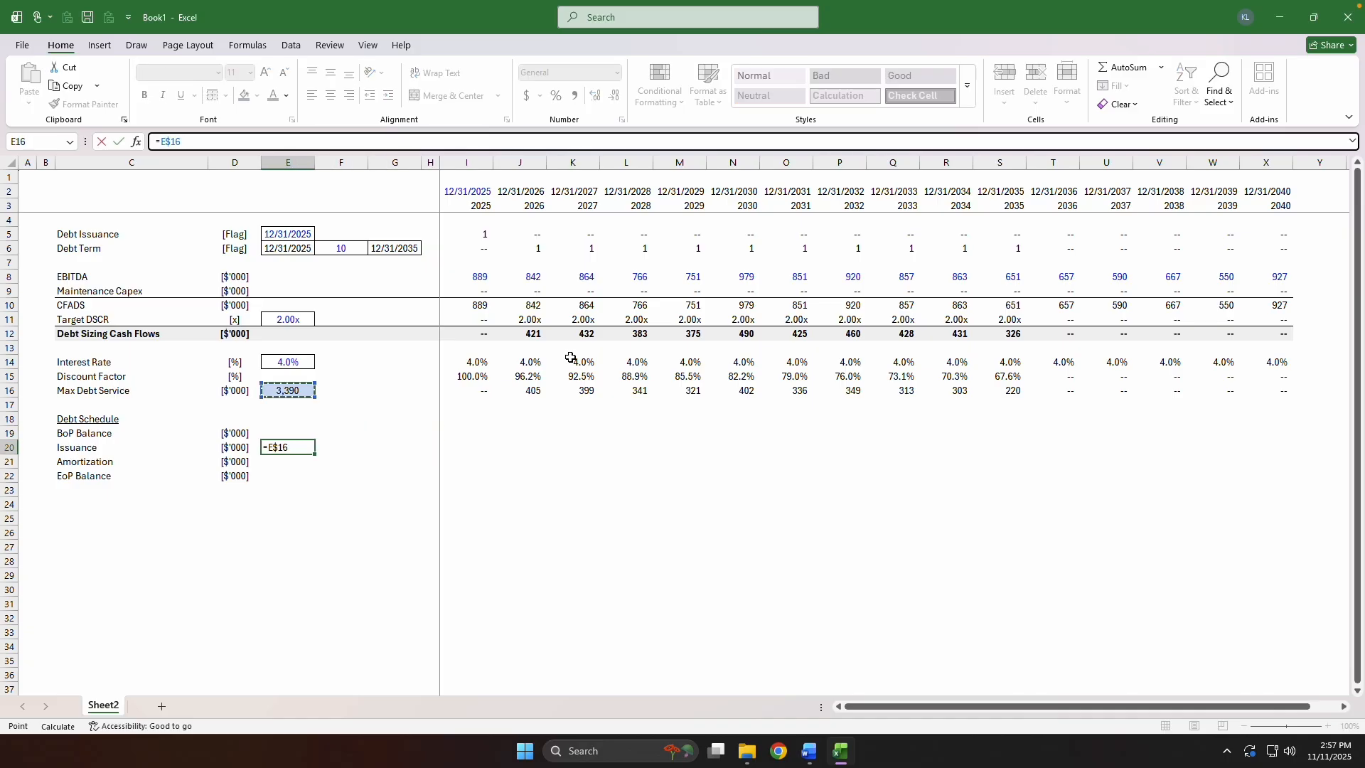
key("ctrl+Return")
Apply the formatting of the Max Debt Service total in E16 to the Issuance amount in E20.
key("ctrl+Up")
key("ctrl+c")
key("ctrl+Down")
key("ctrl+alt+v")
key("t")
key("Return")
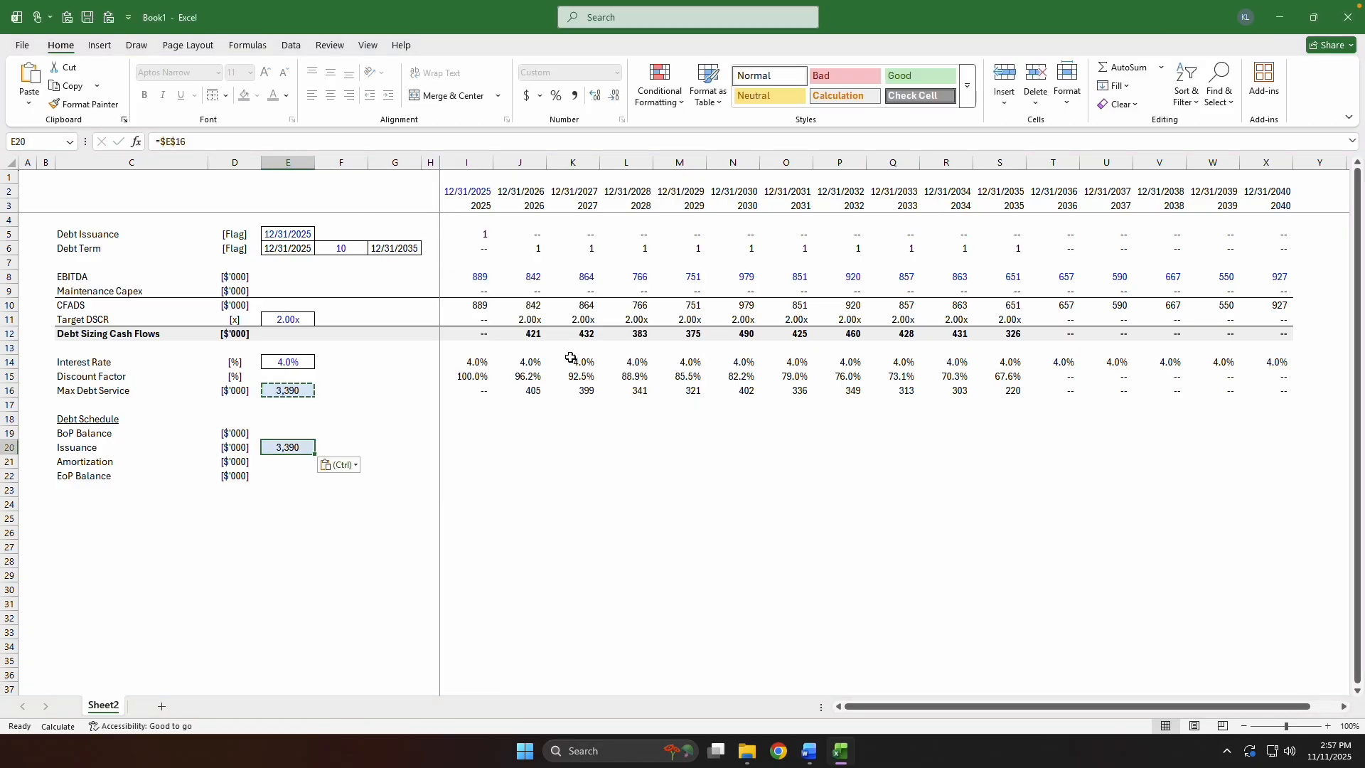
key("Escape")
Calculate the 2025 Issuance in I20 as the issuance amount times the Debt Issuance flag, =$E20*I$5.
key("Right")
key("Right")
key("Right")
key("Right")
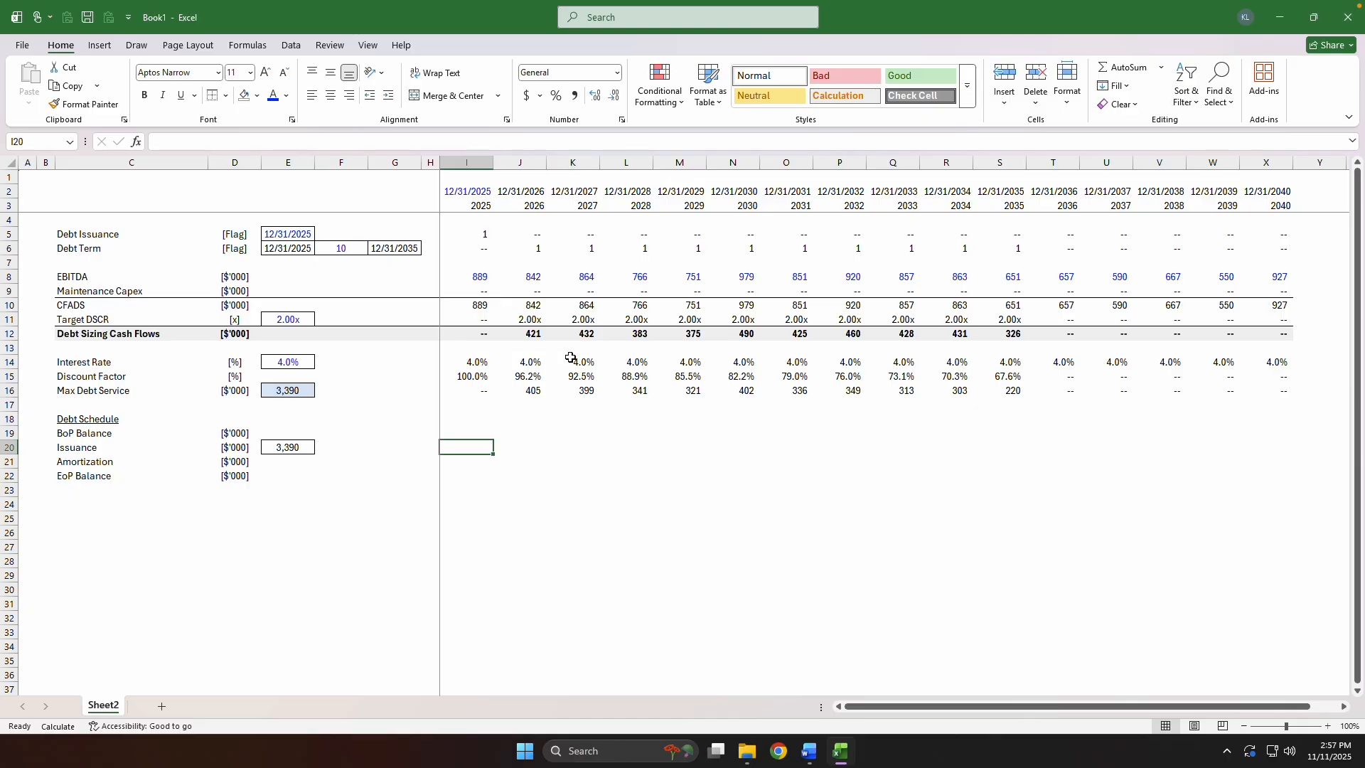
type("=")
key("Left")
key("Left")
key("Left")
key("Left")
key("F4")
type("*")
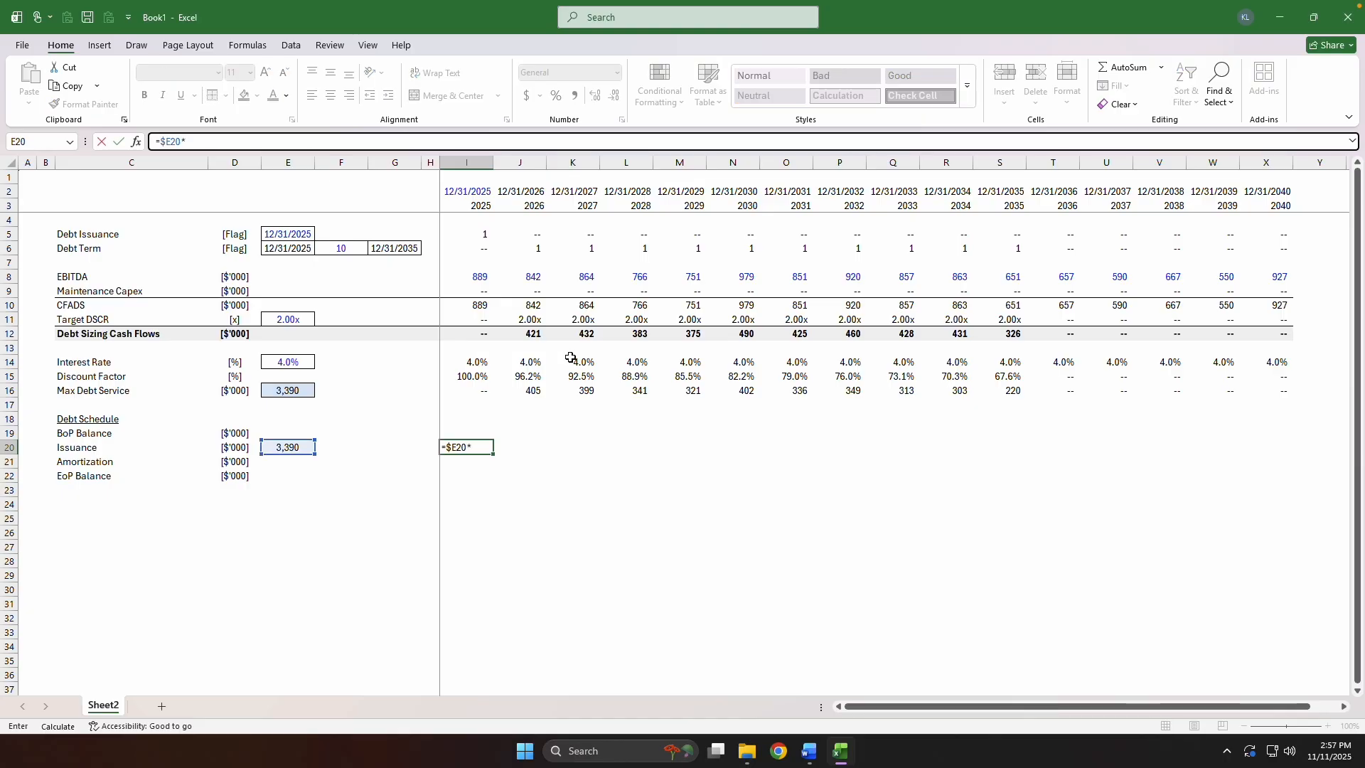
key("ctrl+Home")
key("Up")
key("Down")
key("Down")
key("F4")
key("ctrl+Return")
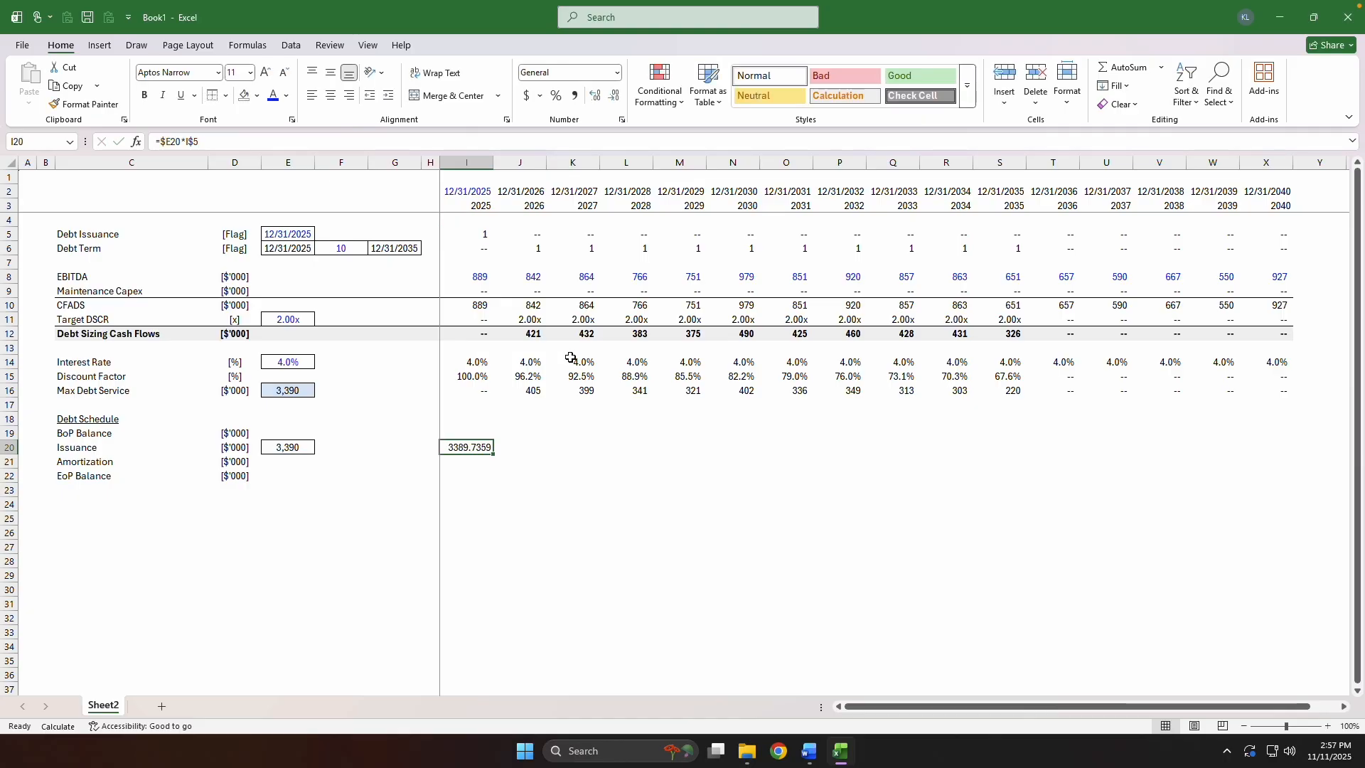
Apply the number formatting of I16 to the 2025 Issuance cell I20.
key("ctrl+Up")
key("ctrl+c")
key("ctrl+Down")
key("ctrl+alt+v")
key("t")
key("Return")
key("Escape")
Fill the Issuance formula from I20 across the years through X20.
key("ctrl+Up")
key("ctrl+Right")
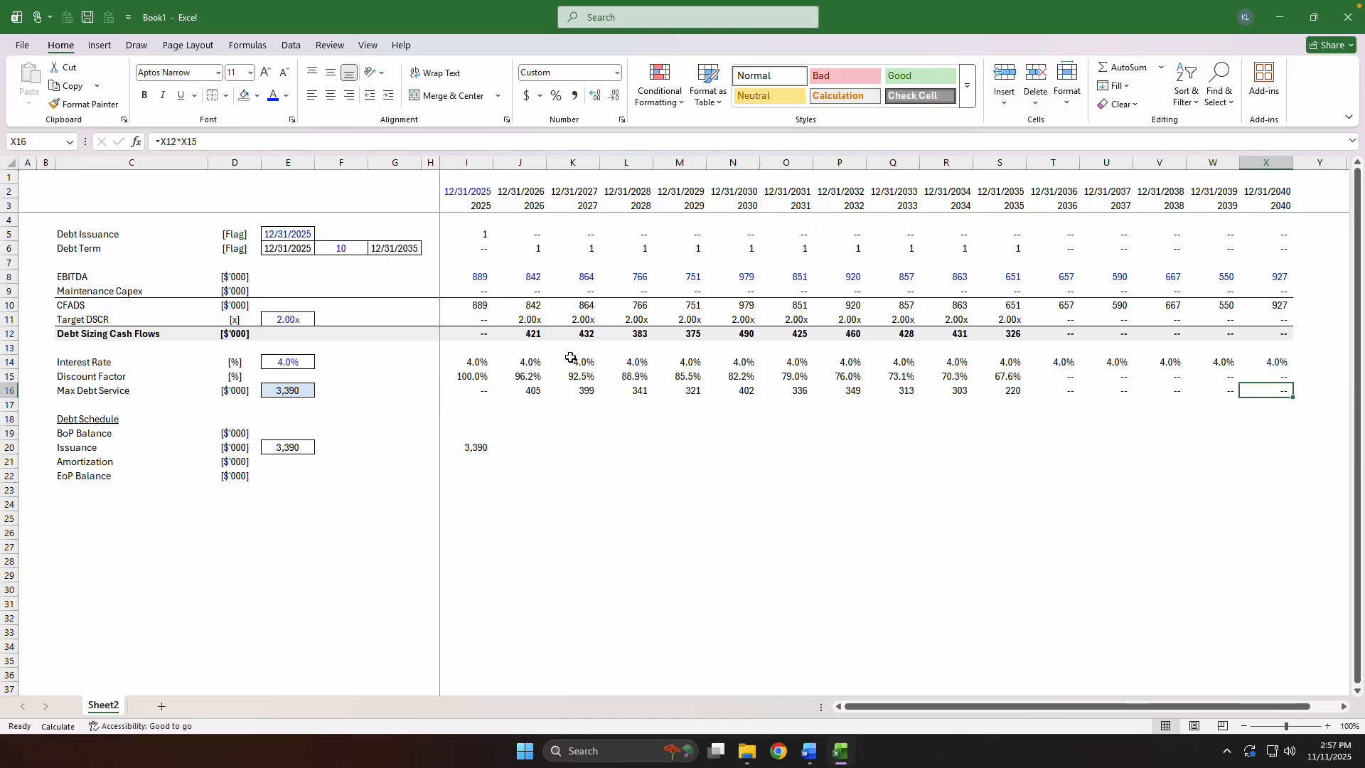
key("Down")
key("Down")
key("Down")
key("Down")
key("ctrl+shift+Left")
key("ctrl+r")
key("Up")
Copy the Issuance cell's formatting to I19 and set the 2025 BoP Balance to the prior EoP Balance, =H22.
key("Down")
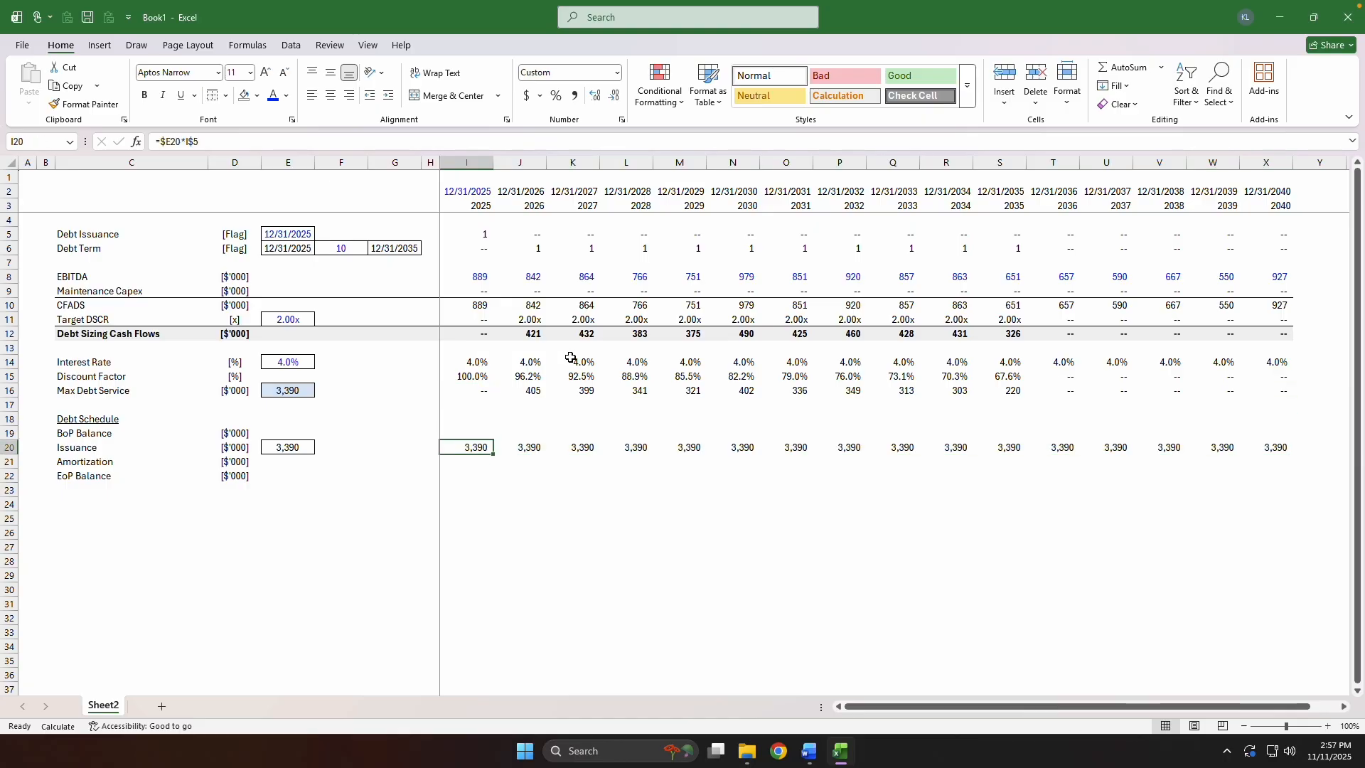
key("ctrl+c")
key("Up")
key("ctrl+v")
key("Escape")
type("=")
key("Left")
Carry the Issuance cell's formatting to I22 and calculate the 2025 EoP Balance there as =SUM(I19:I21).
key("Down")
key("Down")
key("Down")
key("Return")
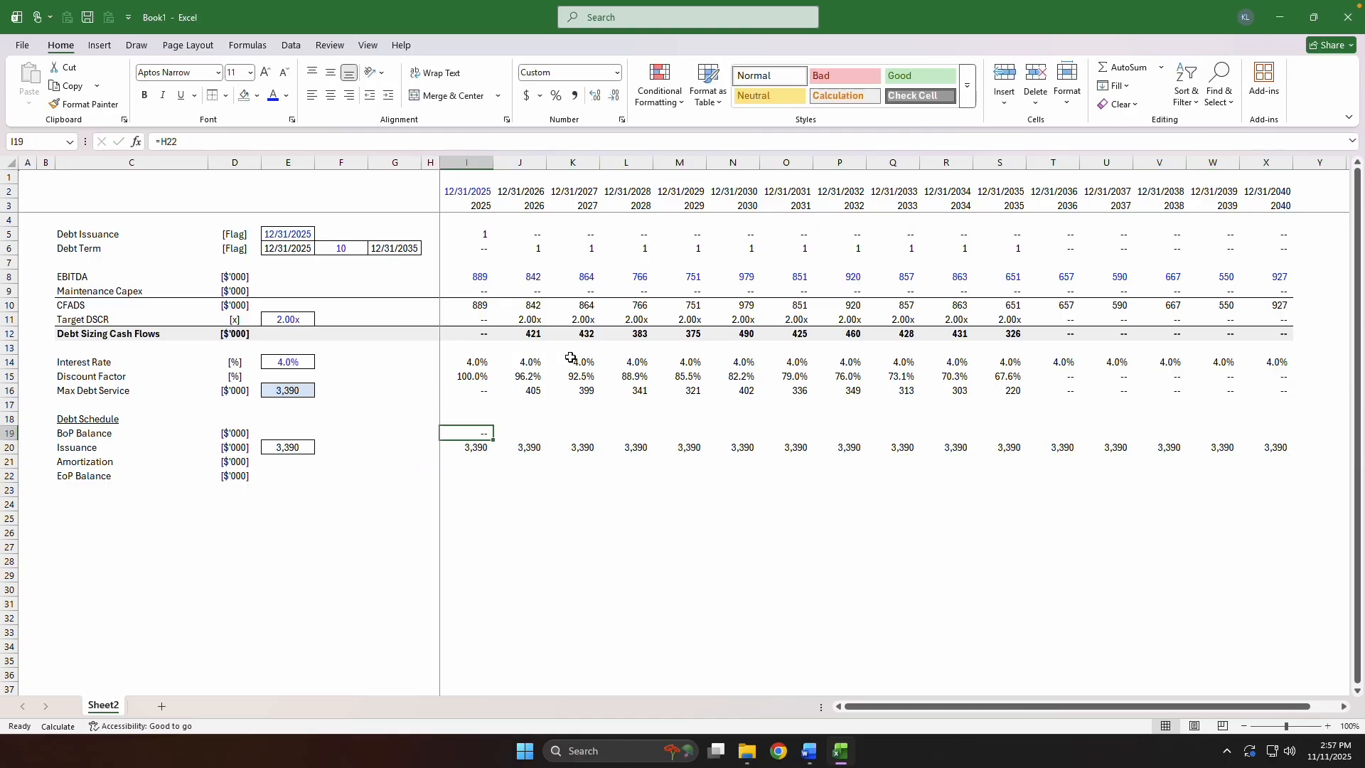
key("Down")
key("Down")
key("Up")
key("Up")
key("ctrl+c")
key("Down")
key("Down")
key("ctrl+v")
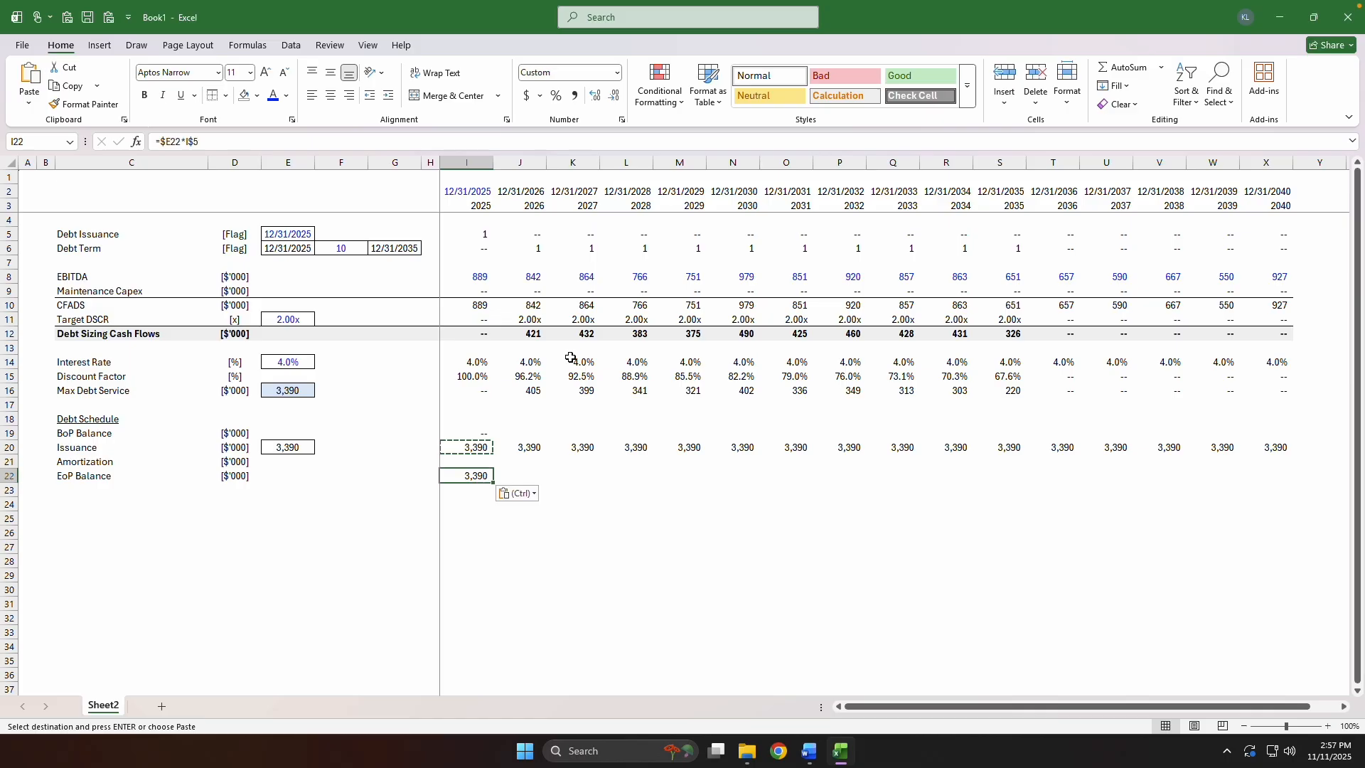
key("Escape")
key("alt+equal")
key("Return")
Fill the Debt Schedule rows 19 to 22 from column I across the years through column X.
key("Up")
key("Up")
key("Up")
key("ctrl+Right")
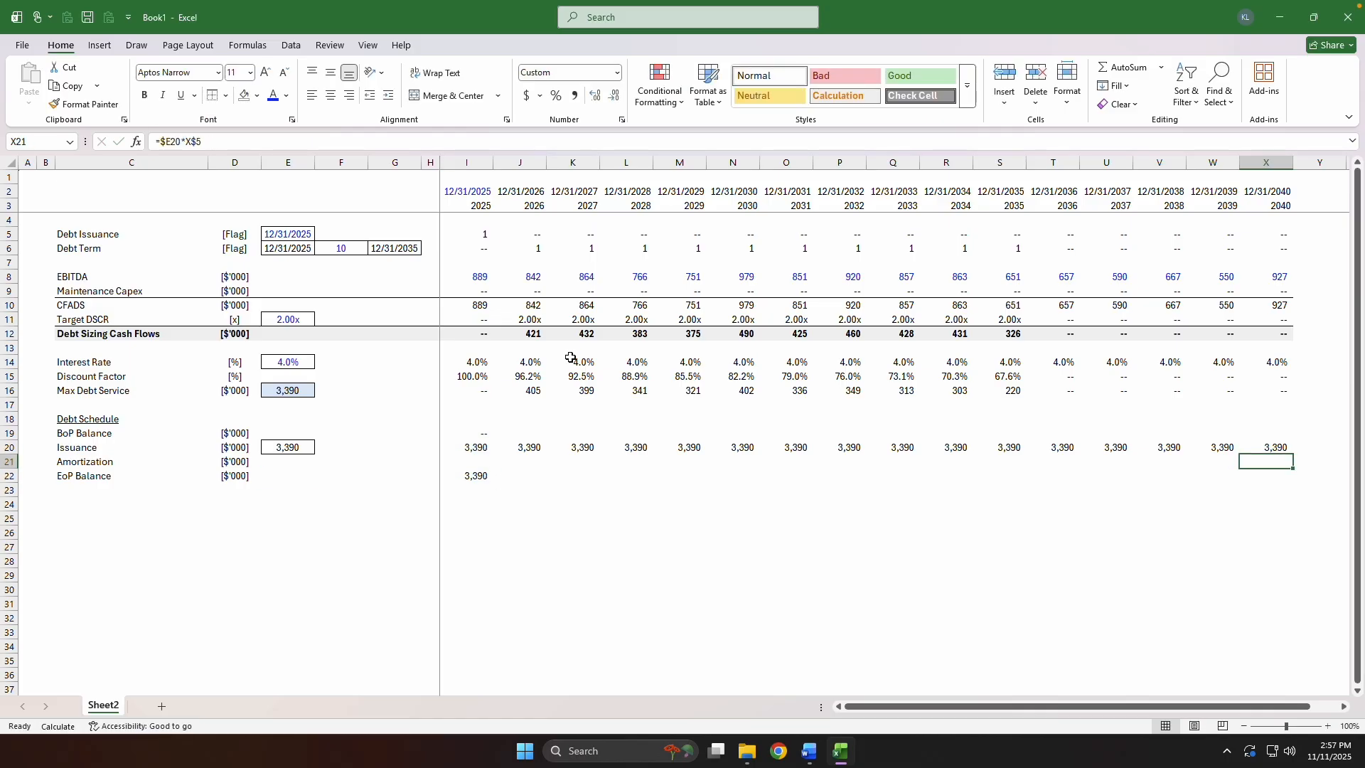
key("Down")
key("Down")
key("ctrl+shift+Left")
key("shift+Up")
key("shift+Up")
key("shift+Up")
key("ctrl+r")
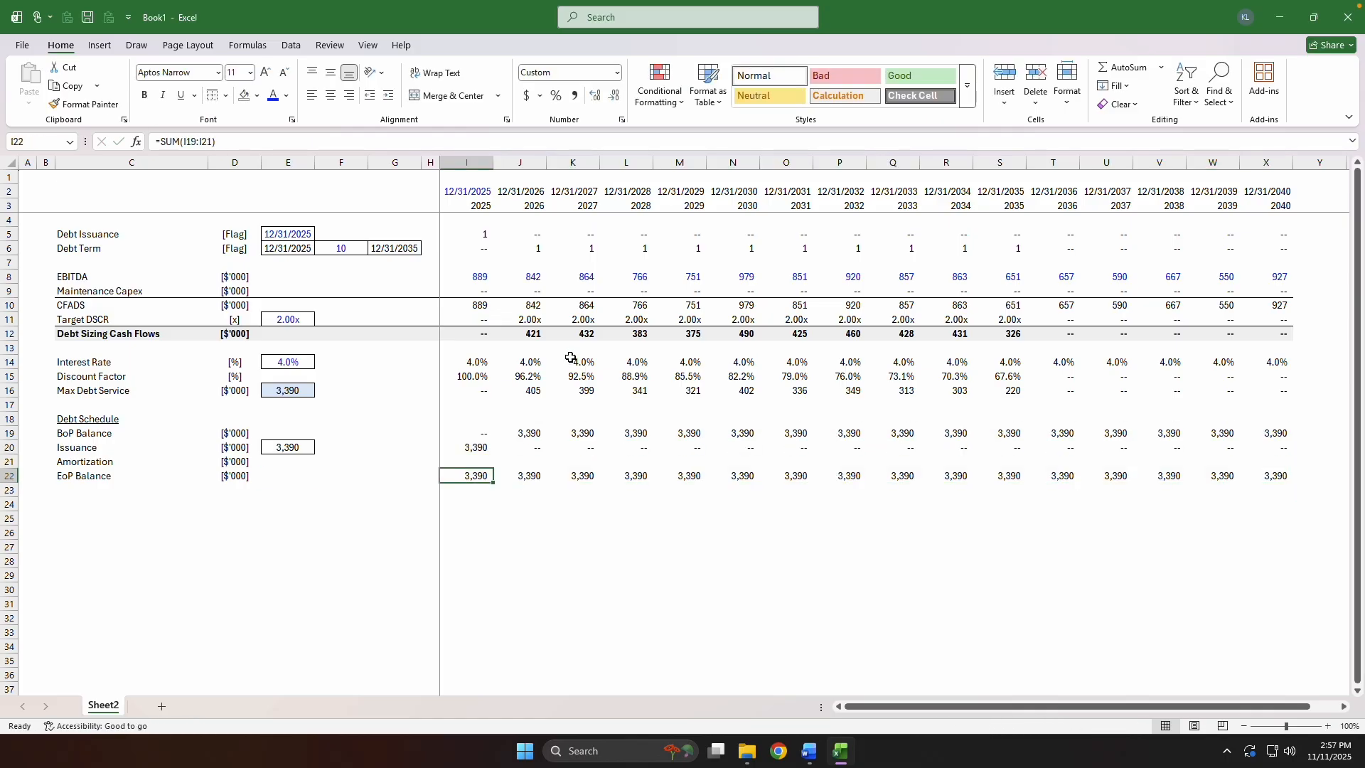
Add a top border across the EoP Balance row from C22 to X22.
key("ctrl+Right")
key("ctrl+shift+Left")
key("ctrl+shift+Left")
key("ctrl+shift+Left")
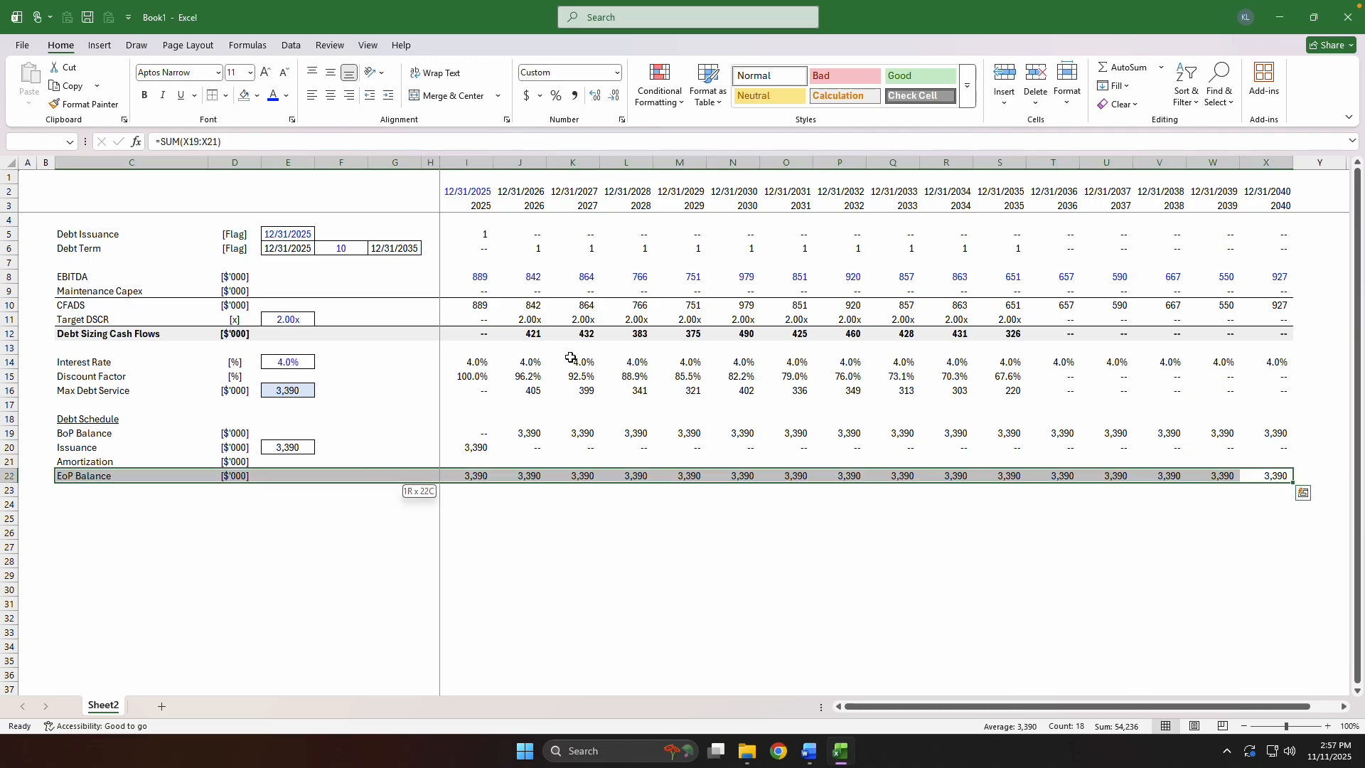
key("alt+h")
key("b")
key("p")
key("ctrl+Left")
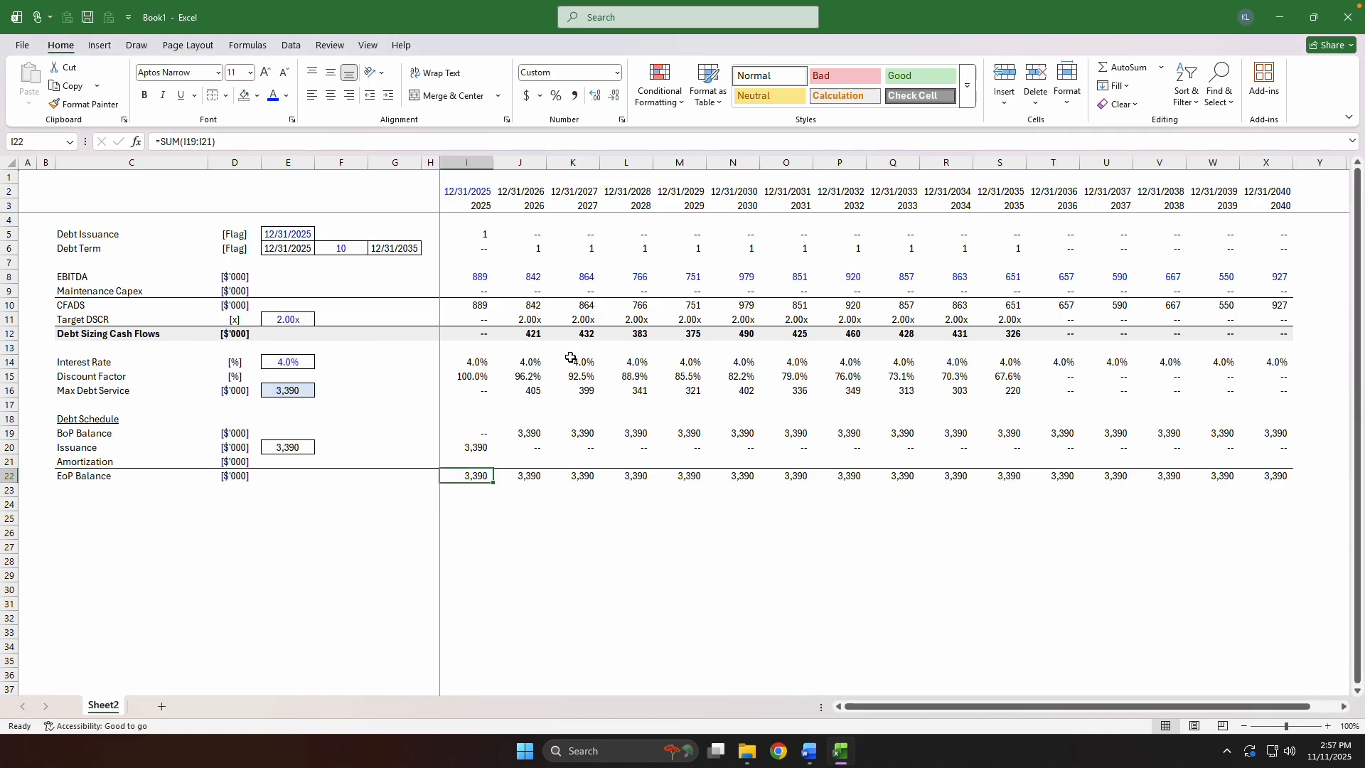
Go to C24 beneath the Debt Schedule to start the next block of labels.
key("Up")
key("Up")
key("Down")
key("Down")
key("Down")
key("Down")
key("ctrl+Left")
key("Right")
key("Right")
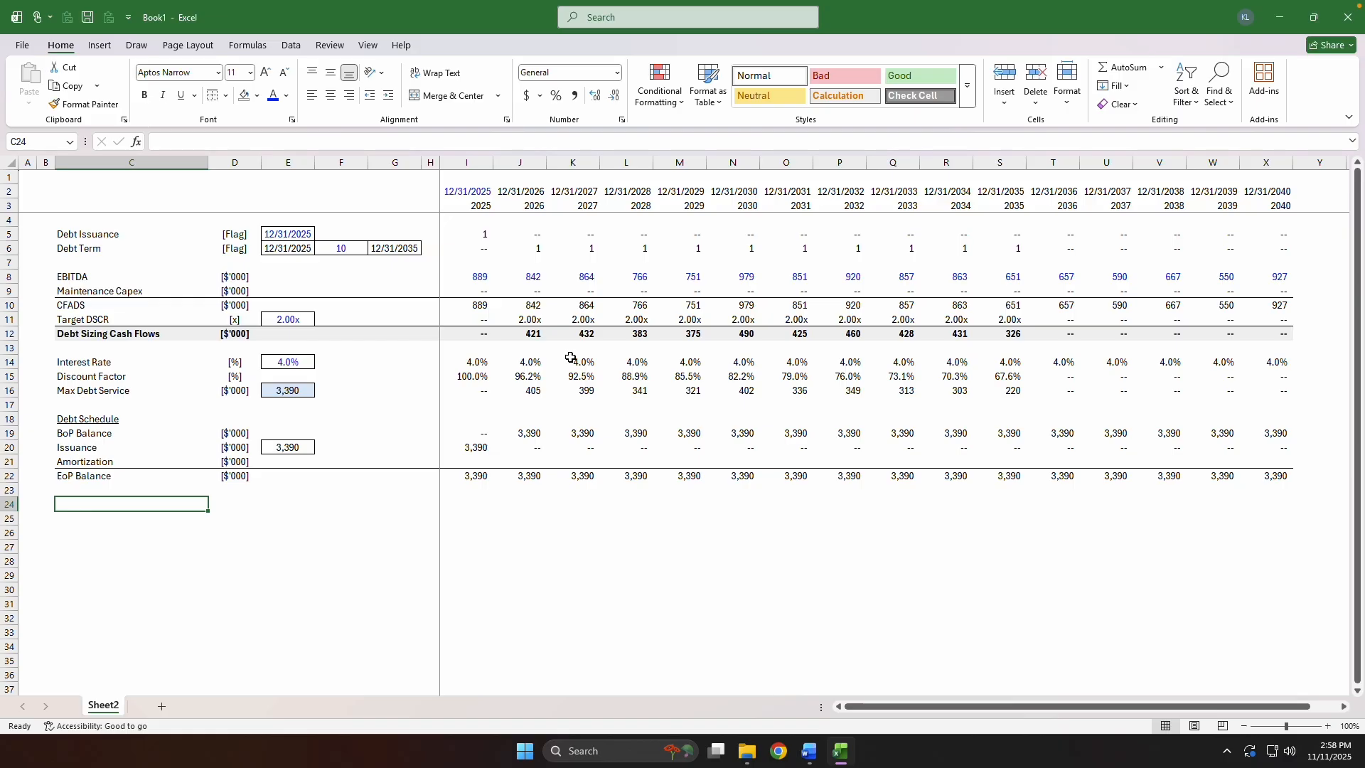
Label row 24 as Interest Expense in column C with the unit $'000 in column D.
type("Interest")
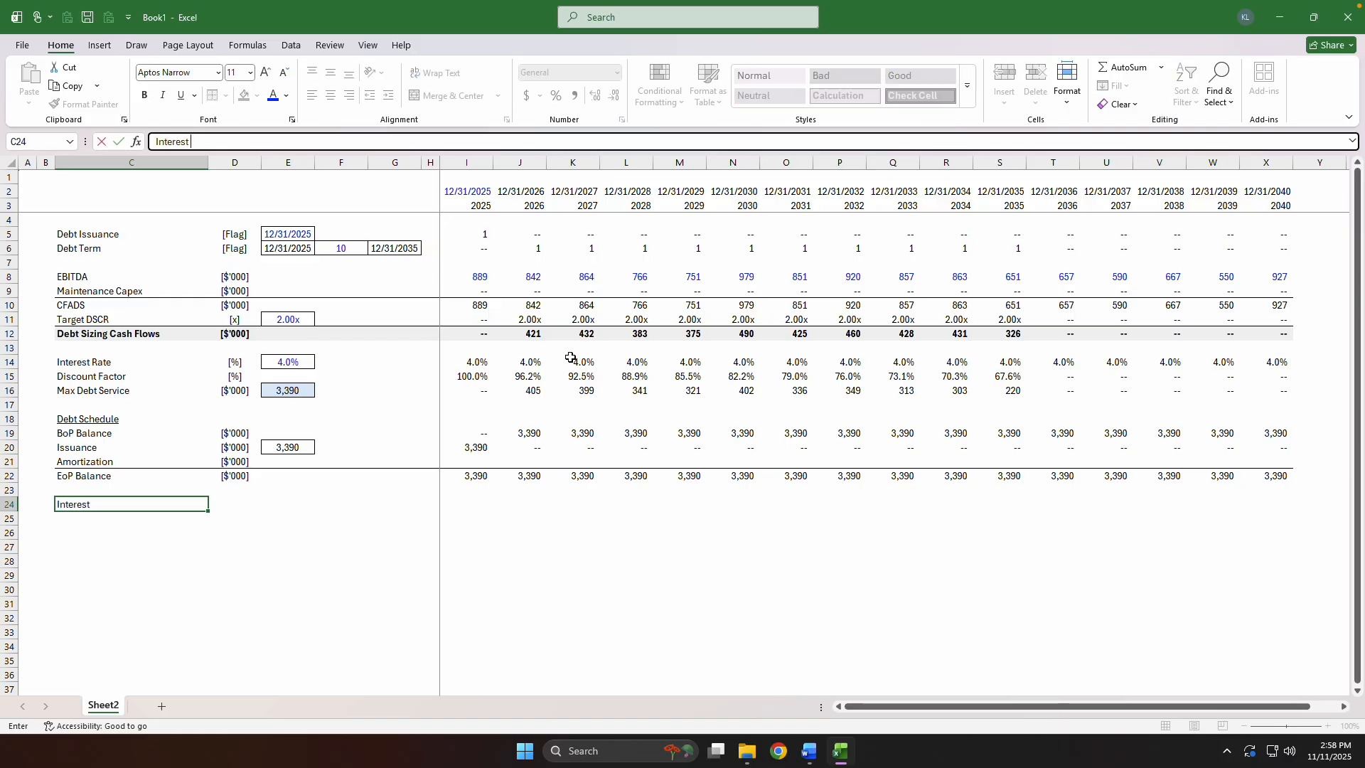
type(" EXpense")
key("Tab")
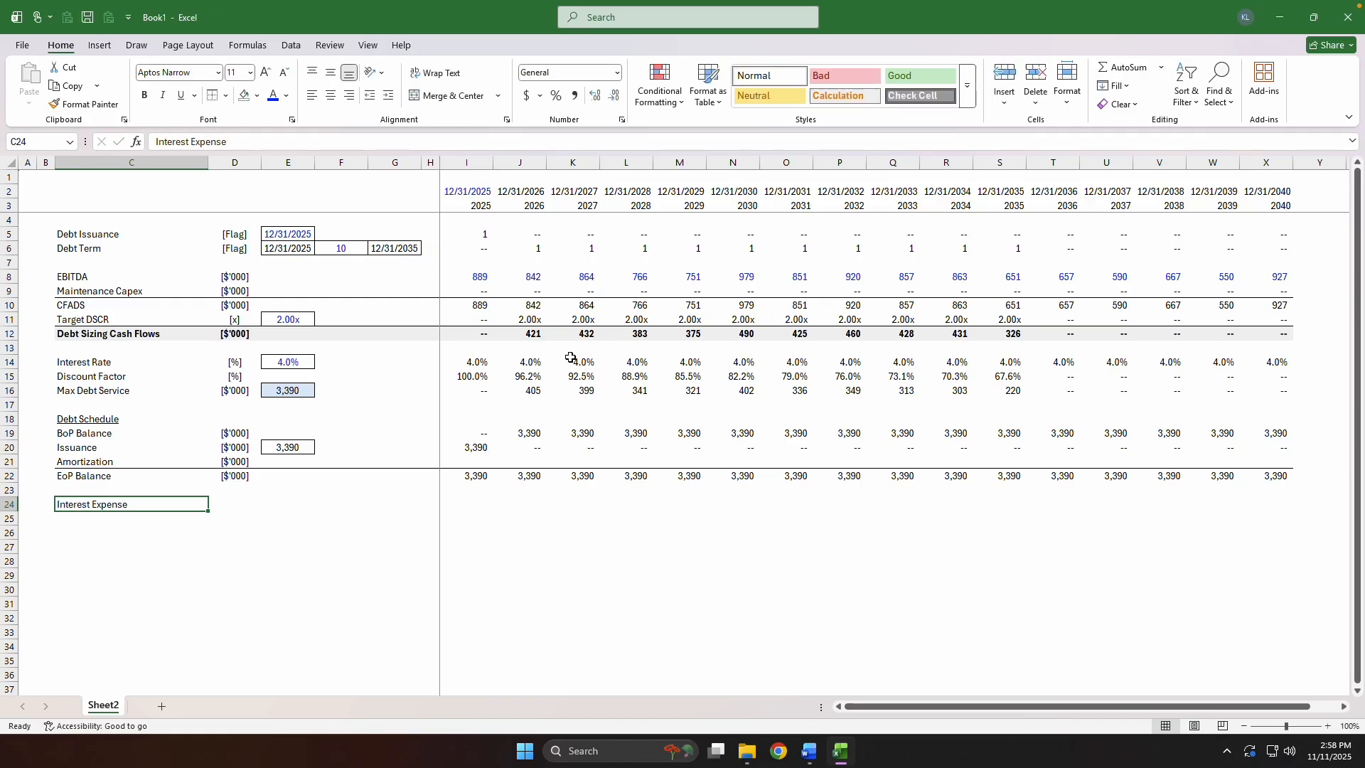
type("$'000")
key("Tab")
key("Tab")
key("Tab")
key("Tab")
key("Tab")
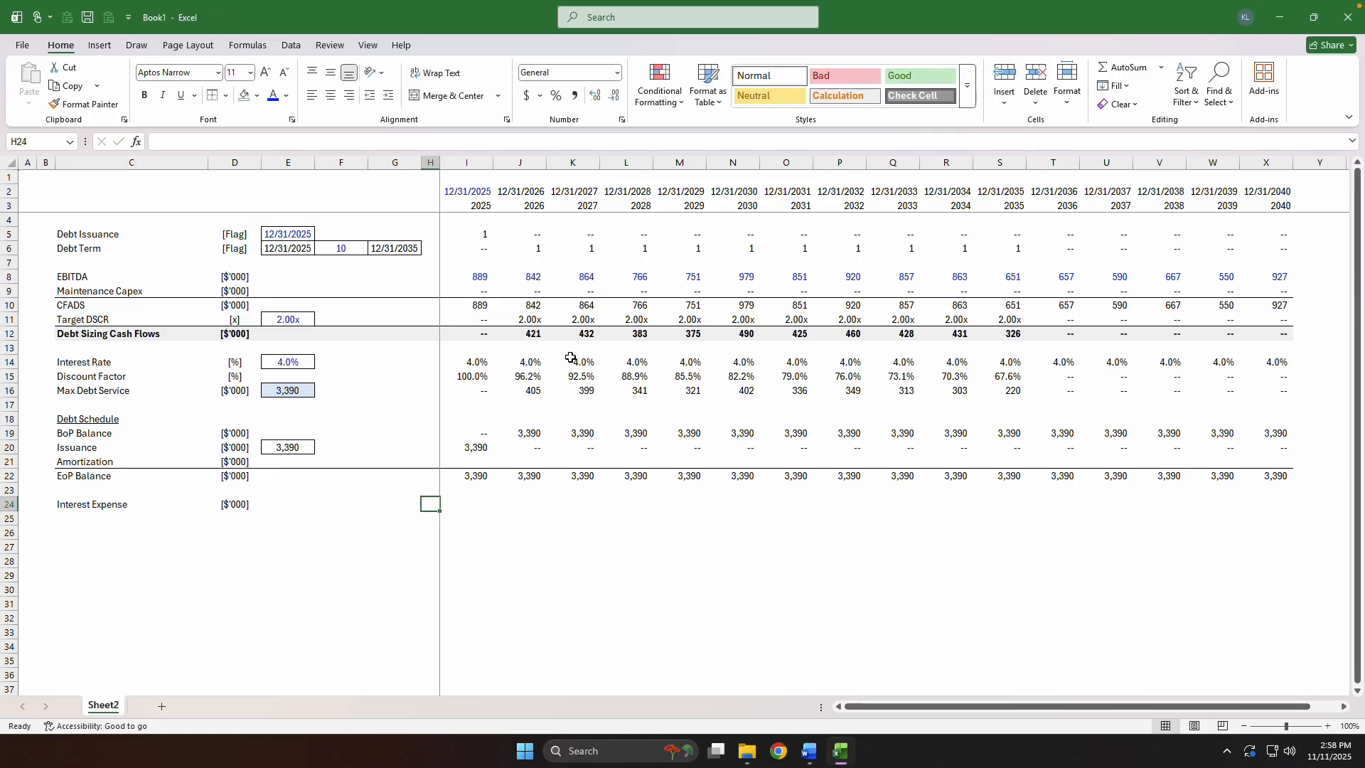
Calculate the 2025 Interest Expense in I24 as interest rate times BoP Balance, =I14*I19.
type("=")
key("Up")
key("Up")
key("Up")
key("Up")
key("Up")
key("Up")
key("Up")
key("Up")
key("Up")
key("Up")
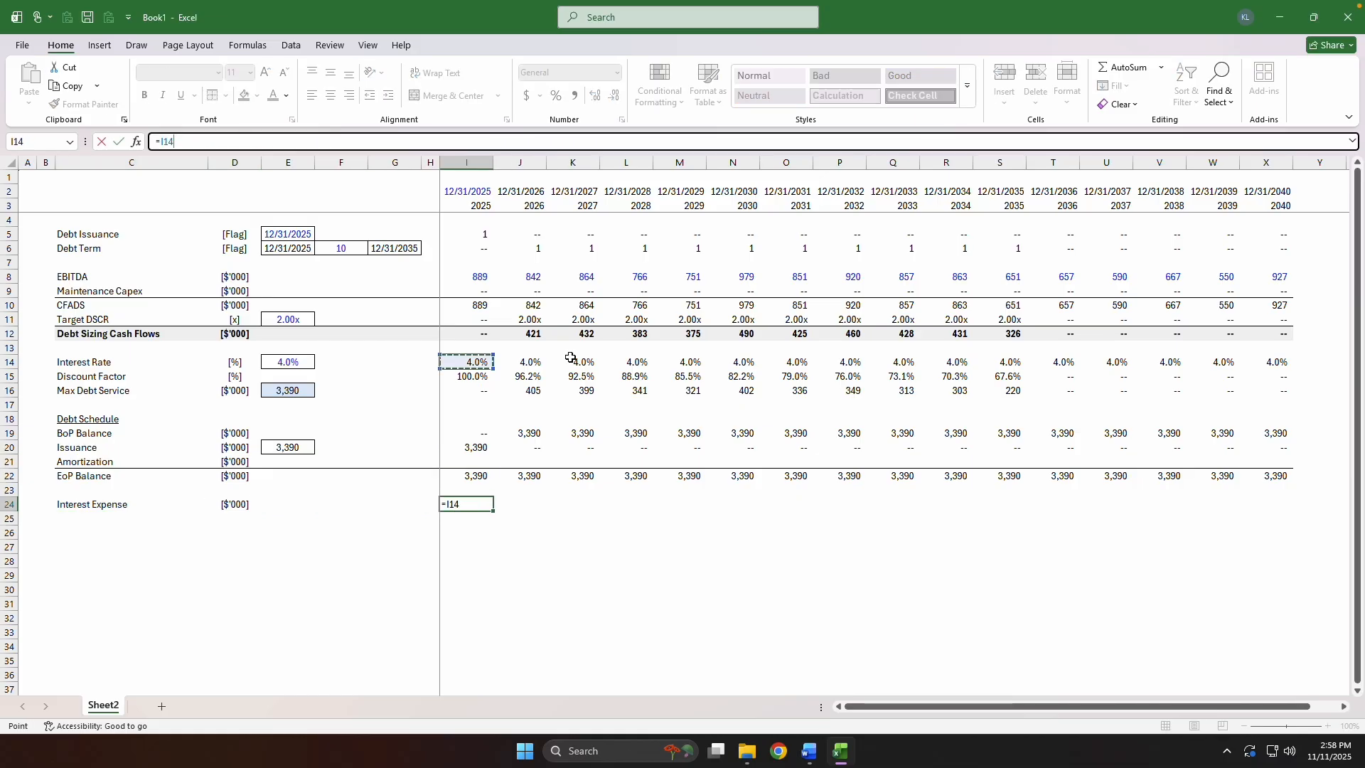
type("*")
key("Up")
key("Up")
key("Up")
key("Up")
key("Up")
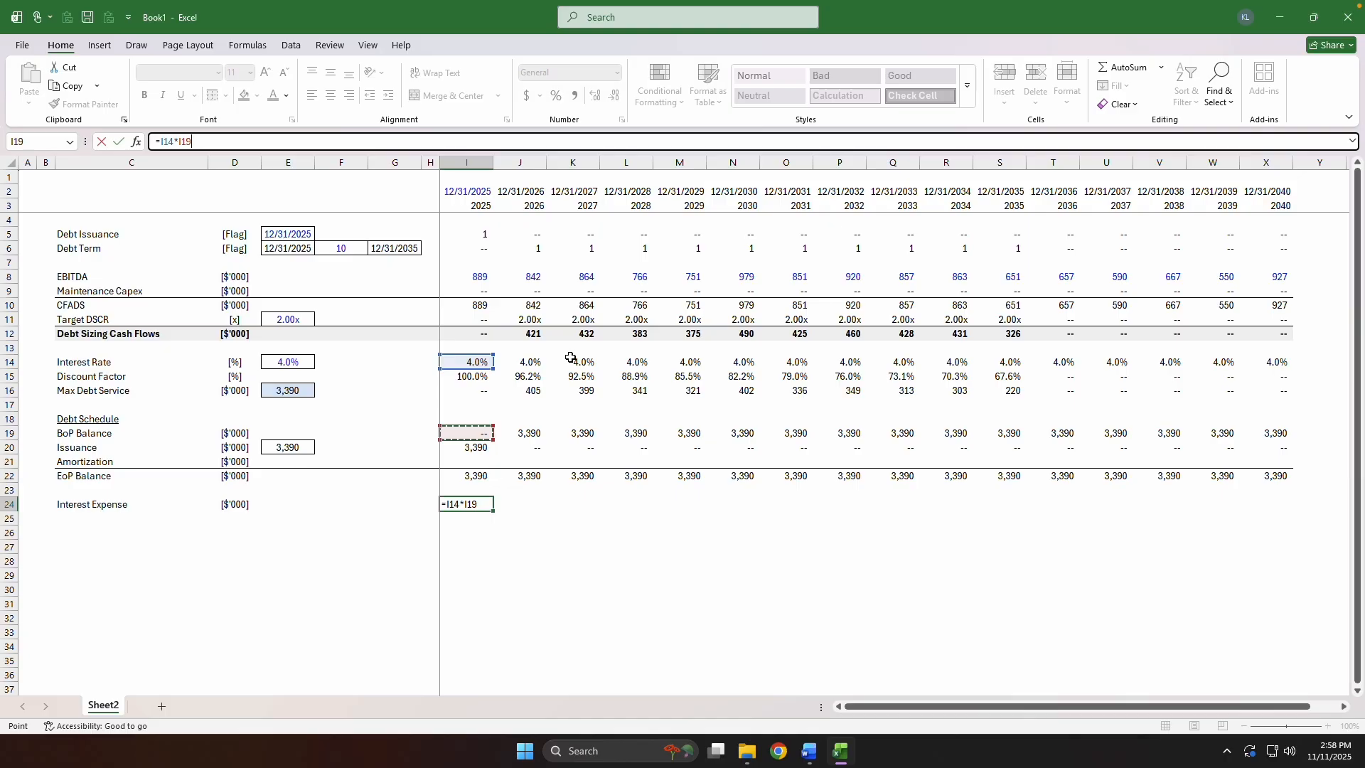
key("ctrl+Return")
Paste only the formatting of a Debt Schedule value cell in column I onto I24.
key("ctrl+Up")
key("ctrl+Up")
key("ctrl+Up")
key("ctrl+c")
key("ctrl+Down")
key("ctrl+Down")
key("ctrl+Down")
key("ctrl+alt+v")
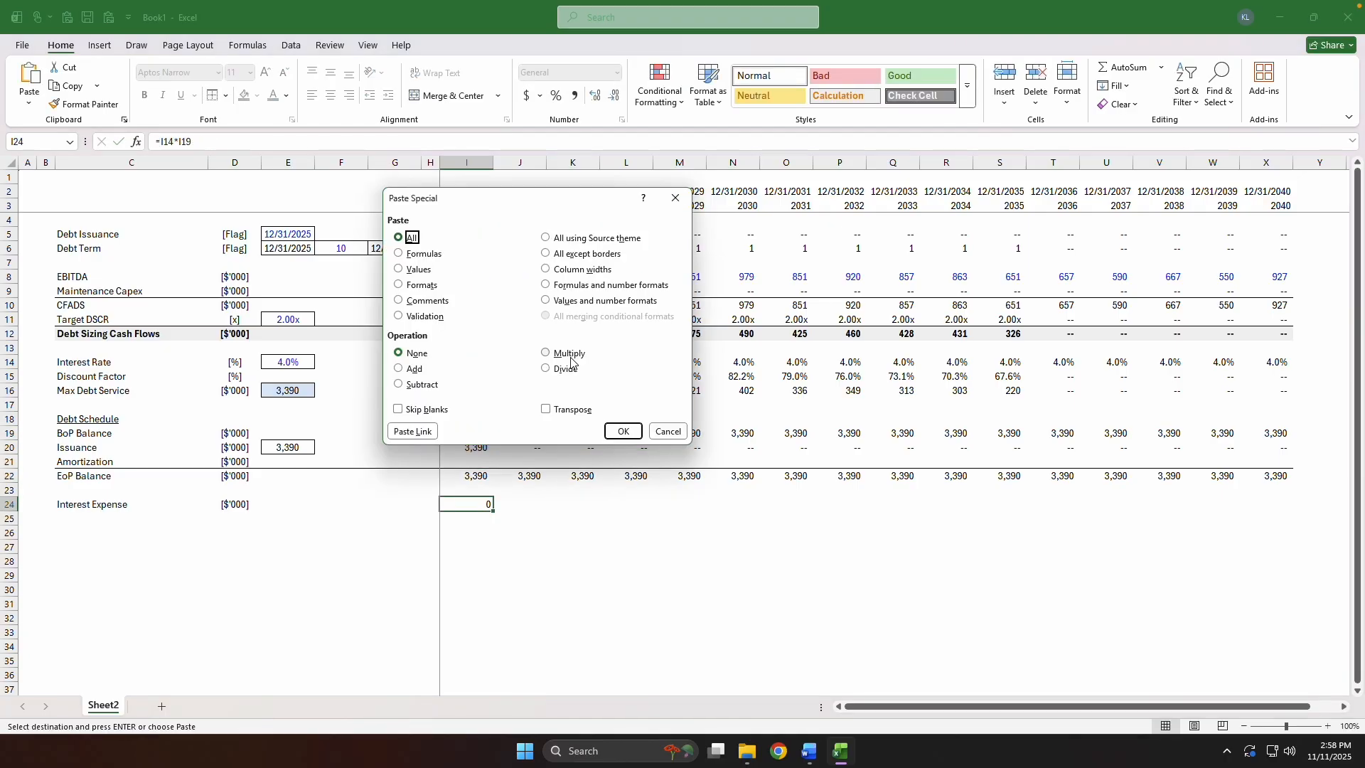
key("t")
key("Return")
Fill the Interest Expense formula from I24 across the years through X24 and recalculate the sheet.
key("Up")
key("Up")
key("ctrl+Up")
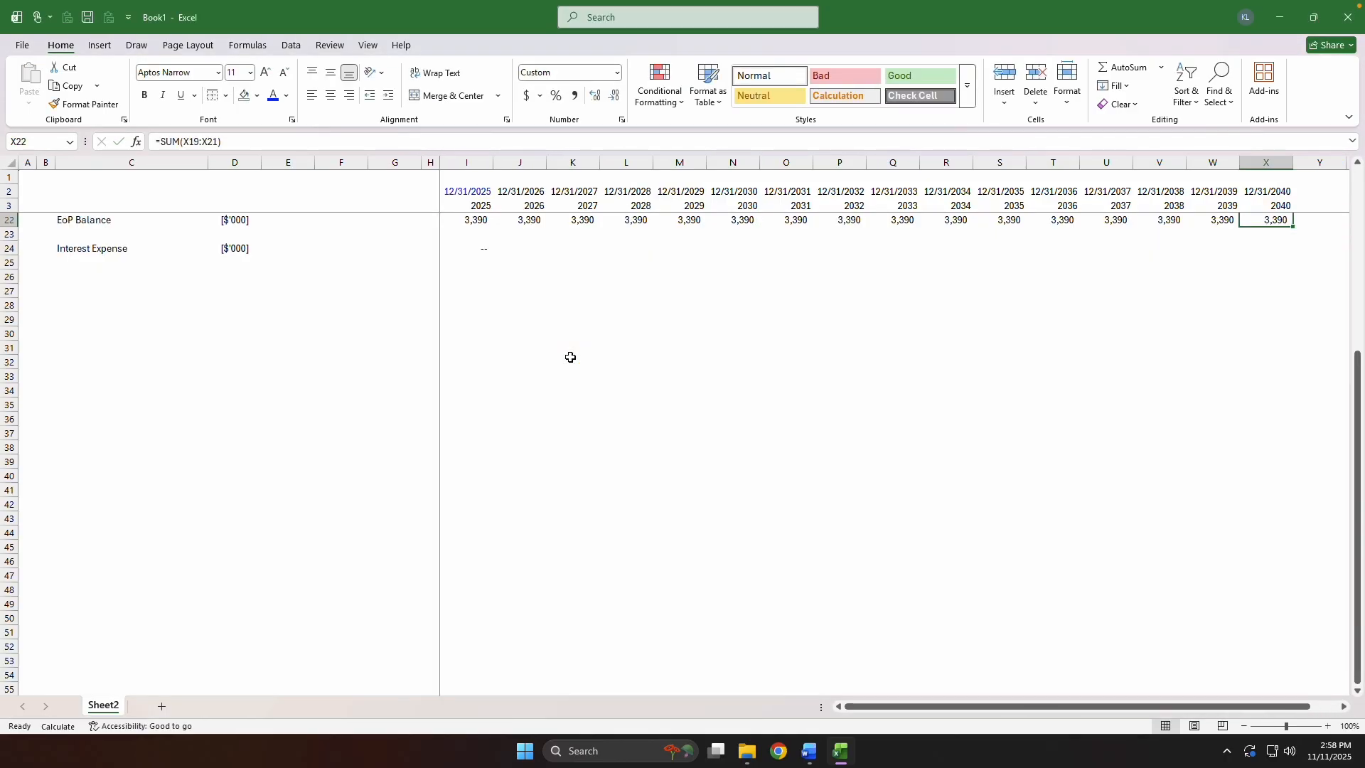
key("ctrl+Home")
key("Down")
key("Down")
key("Down")
key("Down")
key("Down")
key("Down")
key("Down")
key("Down")
key("Down")
key("Down")
key("Down")
key("Down")
key("Down")
key("Down")
key("Down")
key("Down")
key("Down")
key("Down")
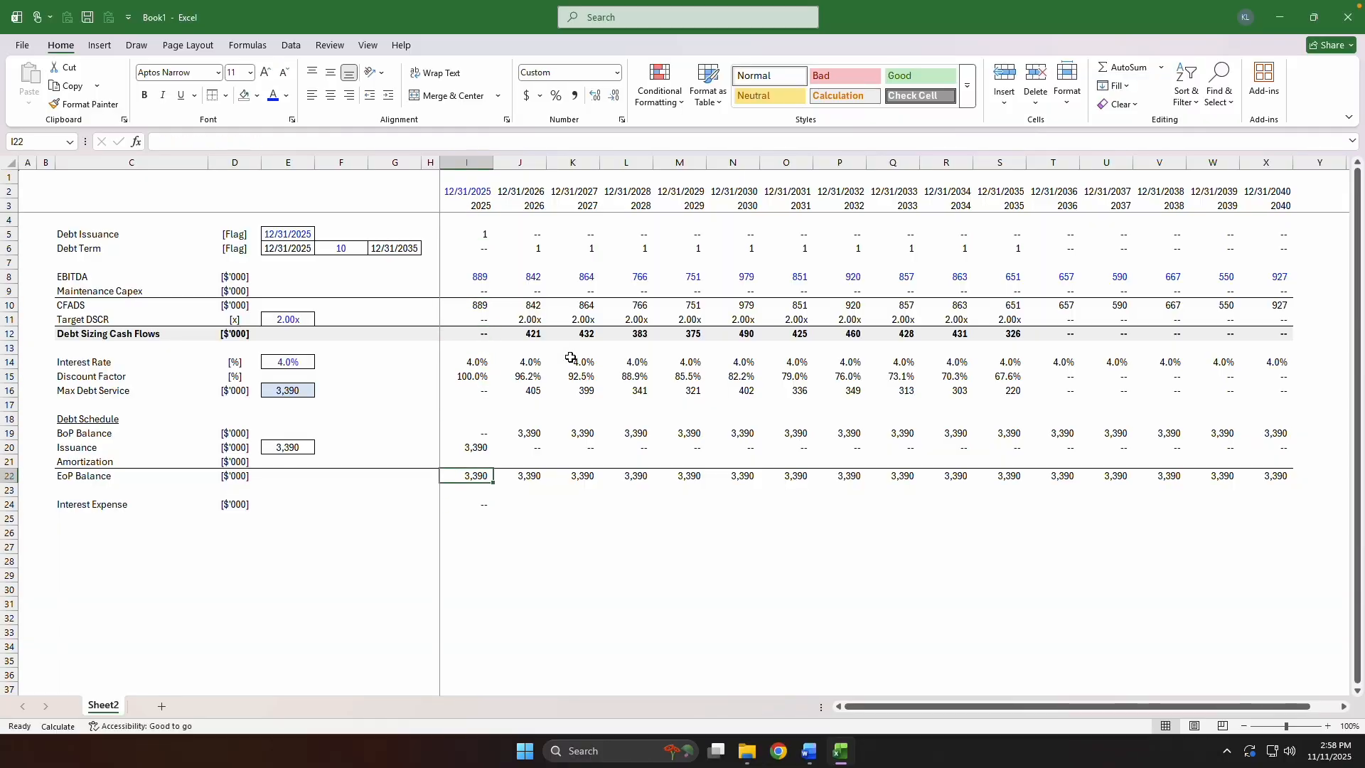
key("ctrl+Right")
key("Down")
key("Down")
key("ctrl+shift+Left")
key("ctrl+r")
key("ctrl+Left")
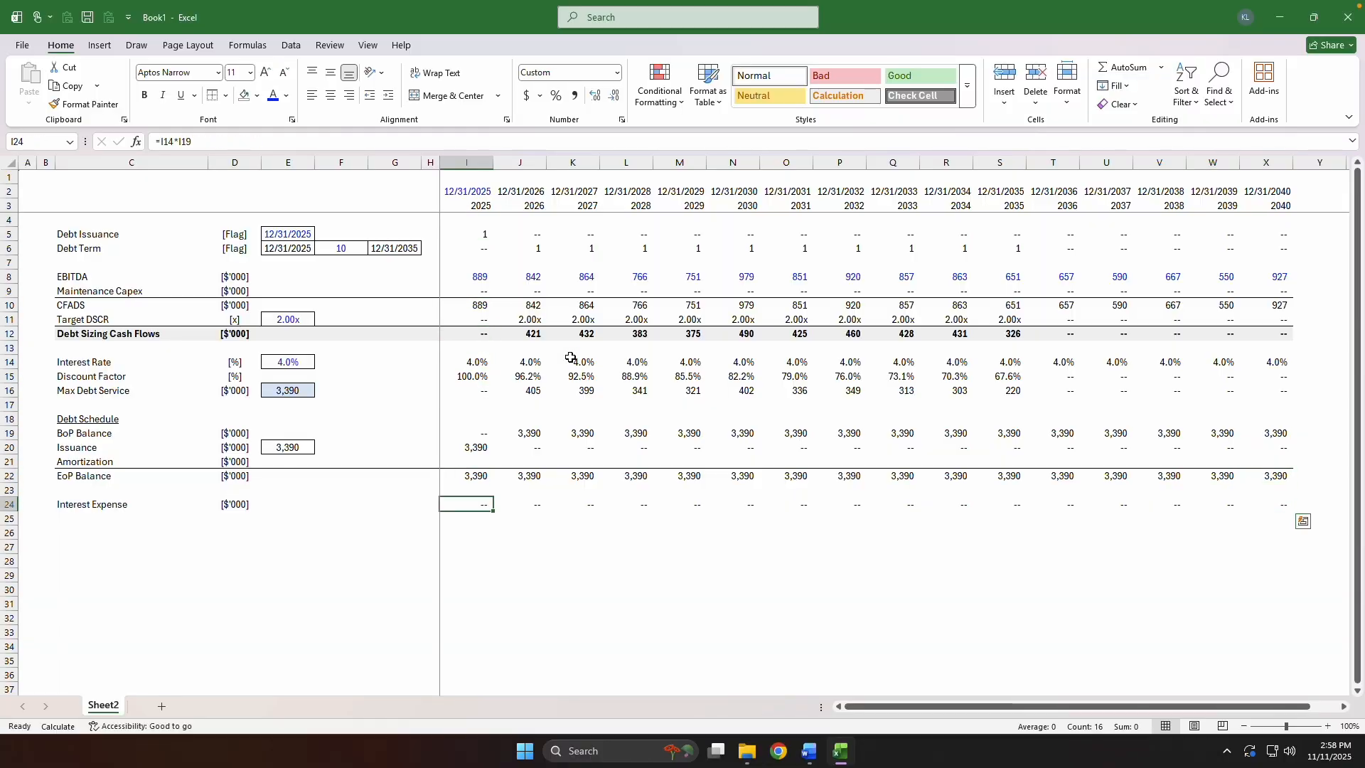
key("F9")
Examine the Interest Expense formulas along row 24 and the rate and balance cells they reference.
key("F2")
key("Escape")
key("Right")
key("F2")
key("Escape")
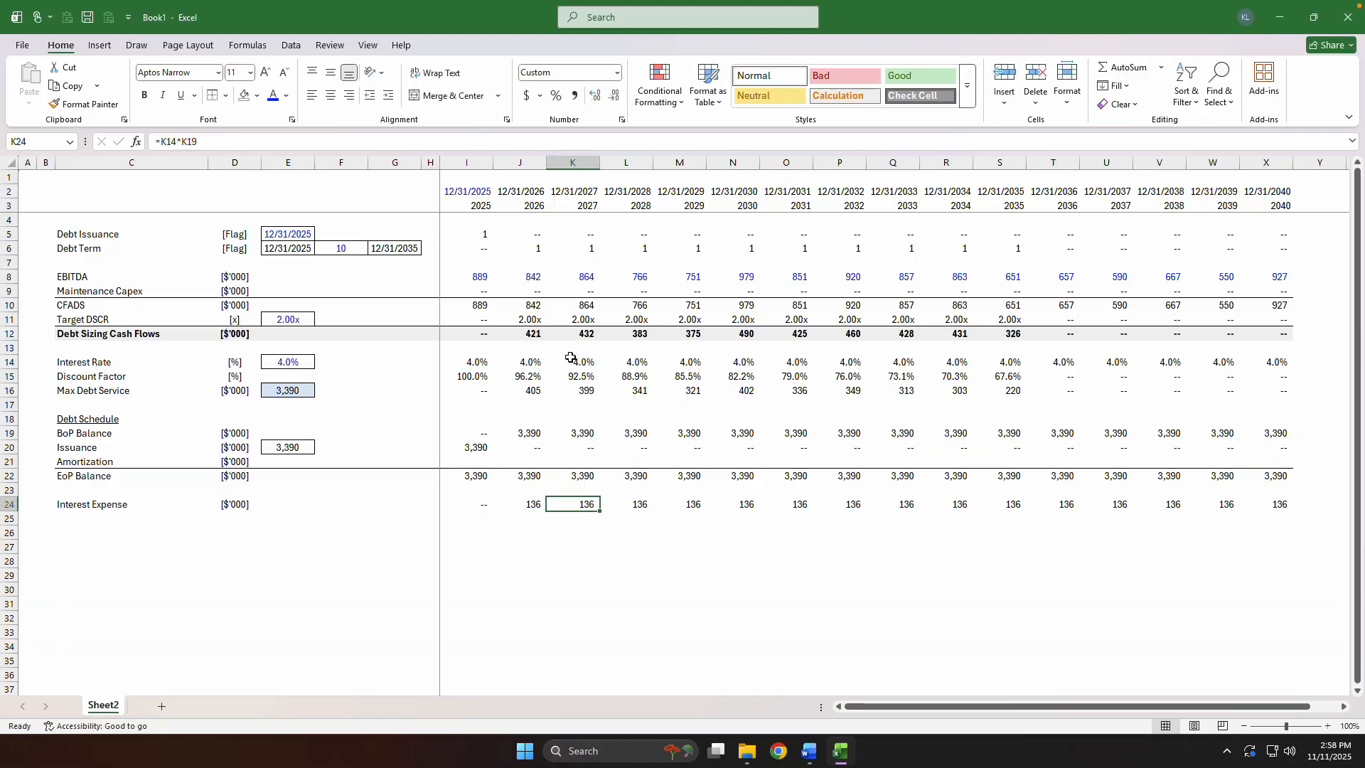
key("Left")
key("ctrl+Right")
key("ctrl+Left")
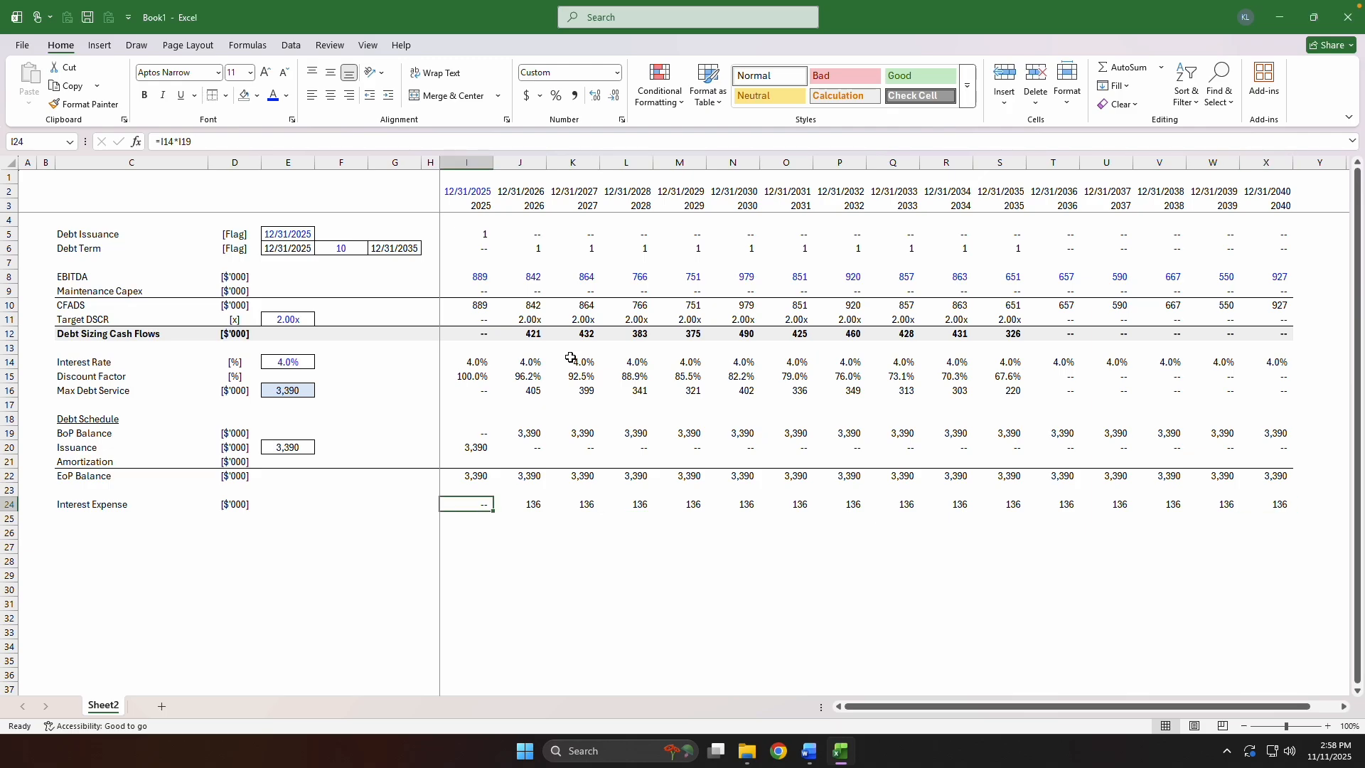
key("ctrl+Left")
key("ctrl+Right")
key("ctrl+Right")
key("ctrl+Left")
key("ctrl+Right")
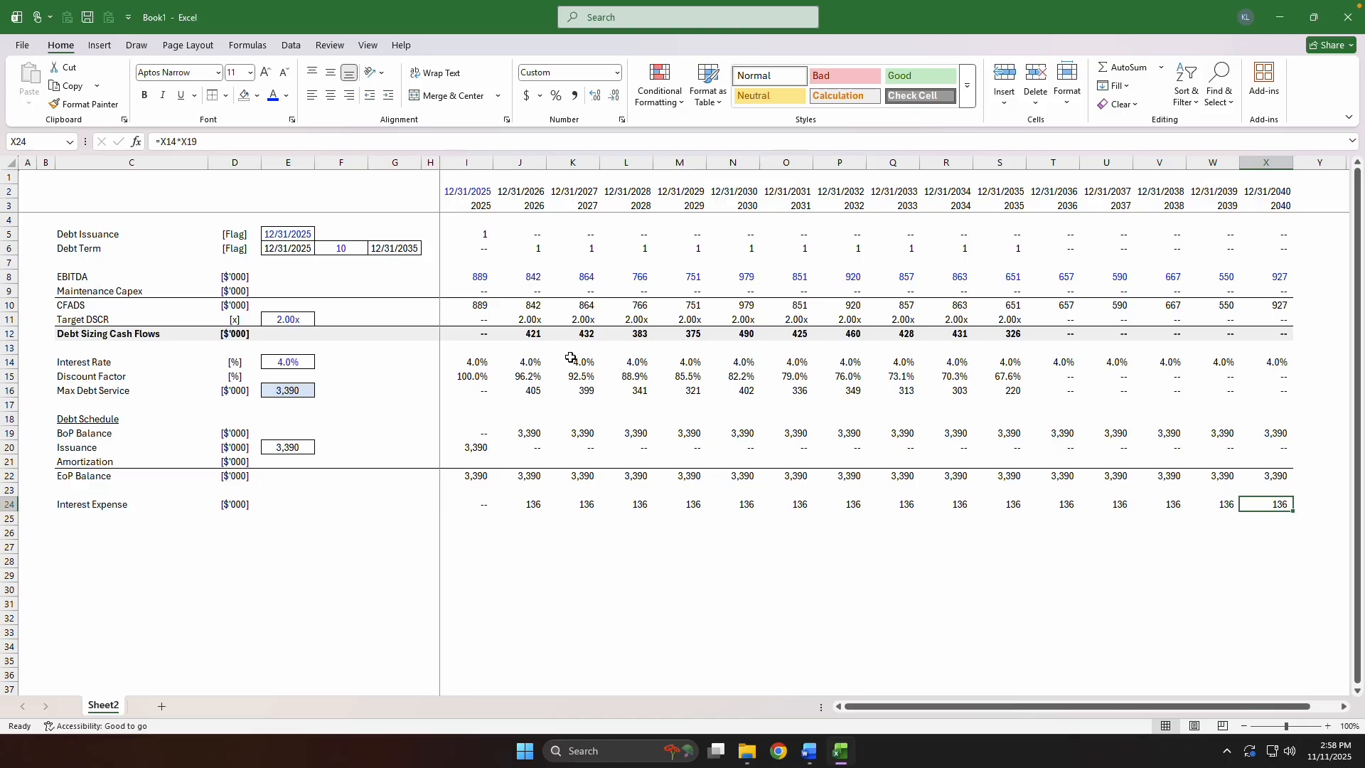
key("ctrl+Left")
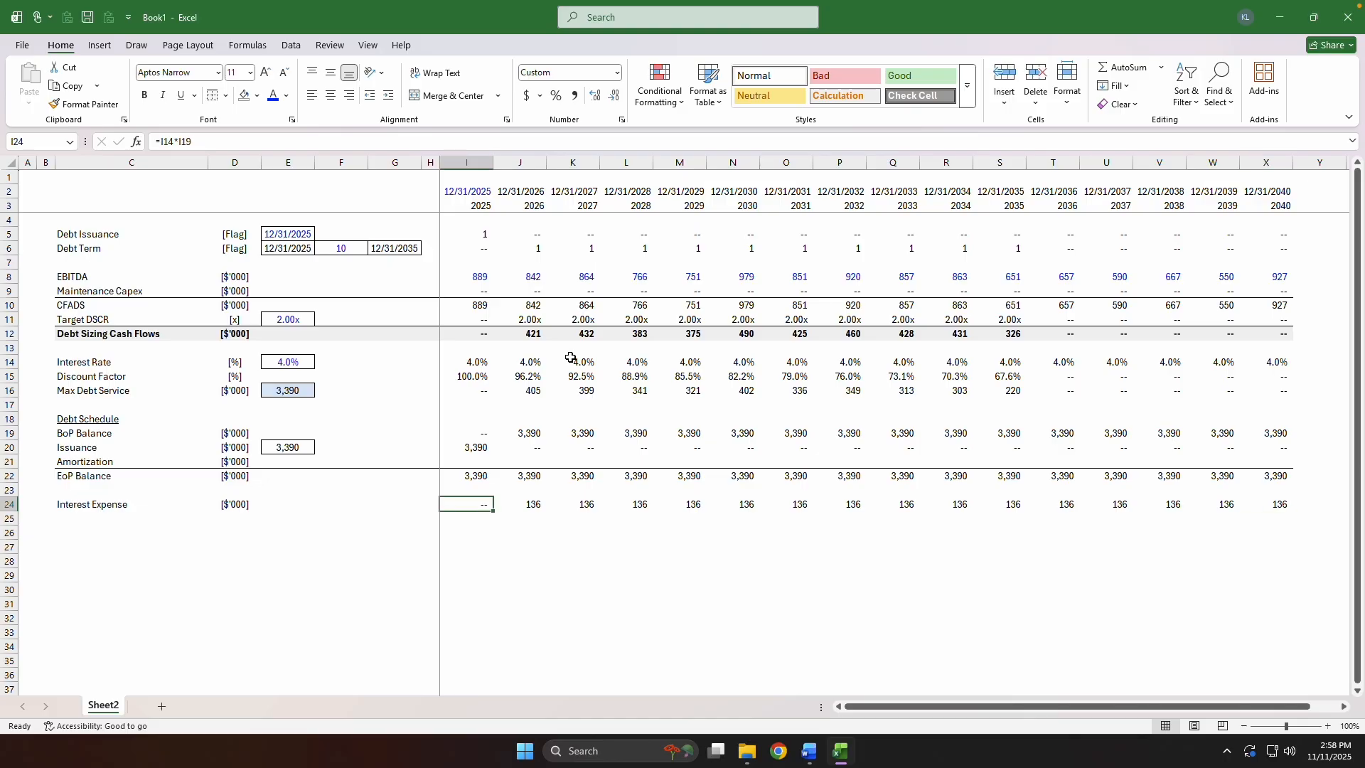
key("F2")
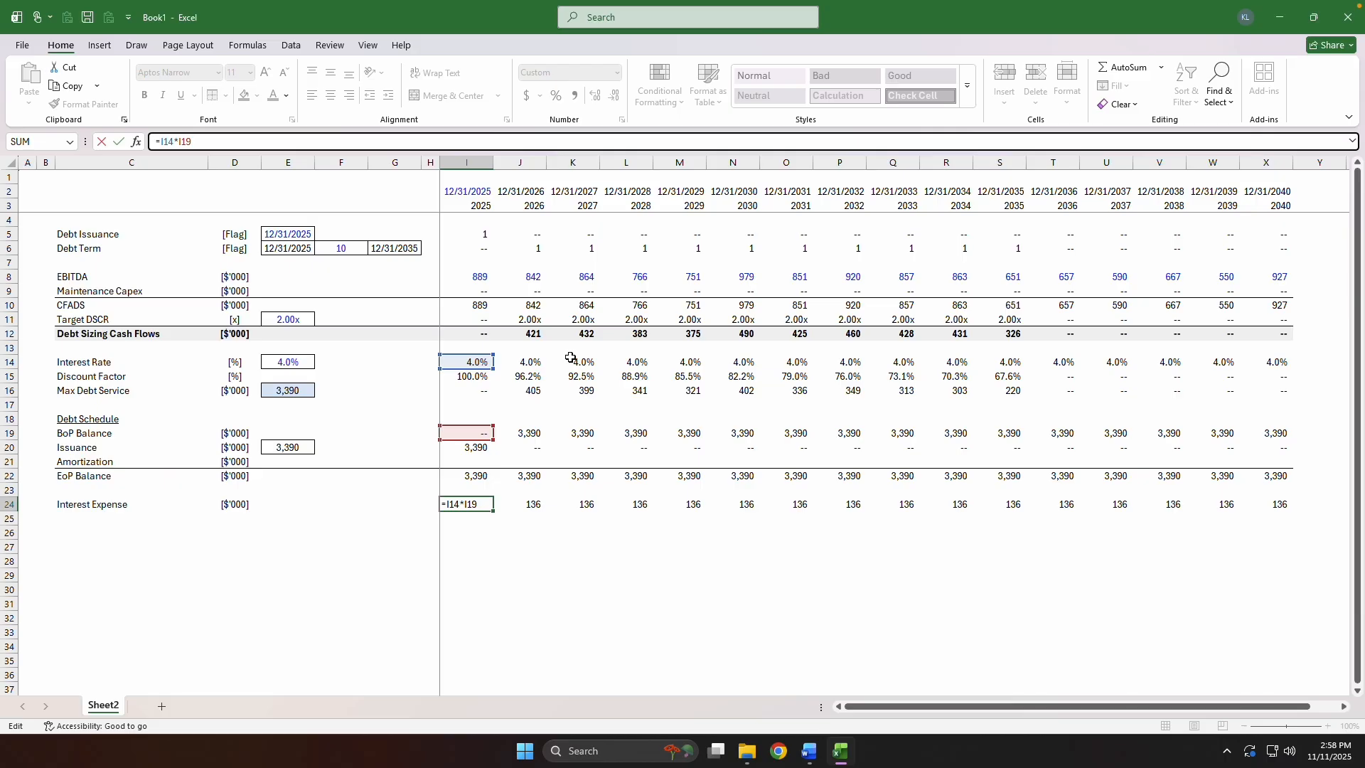
key("Return")
key("Up")
key("Up")
key("Up")
key("Up")
key("Up")
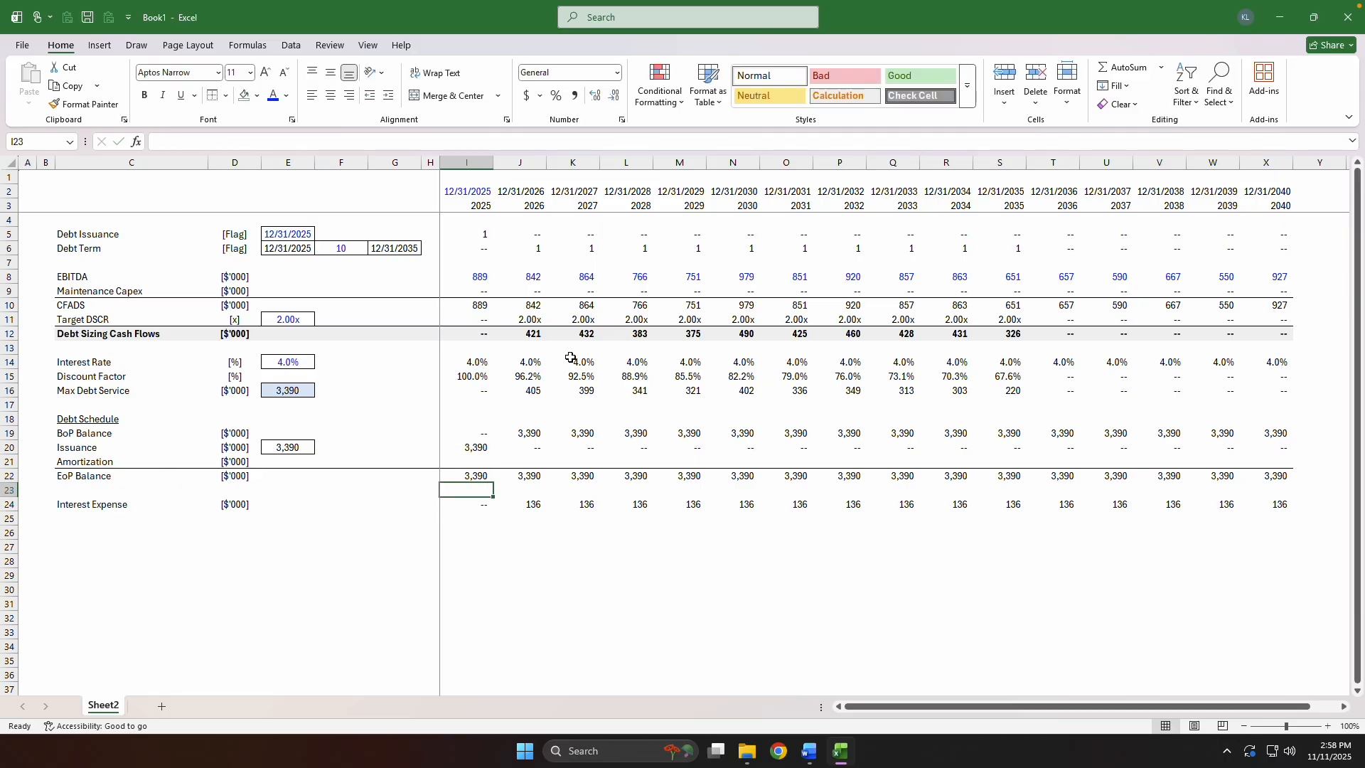
key("Down")
key("Down")
key("Down")
key("Down")
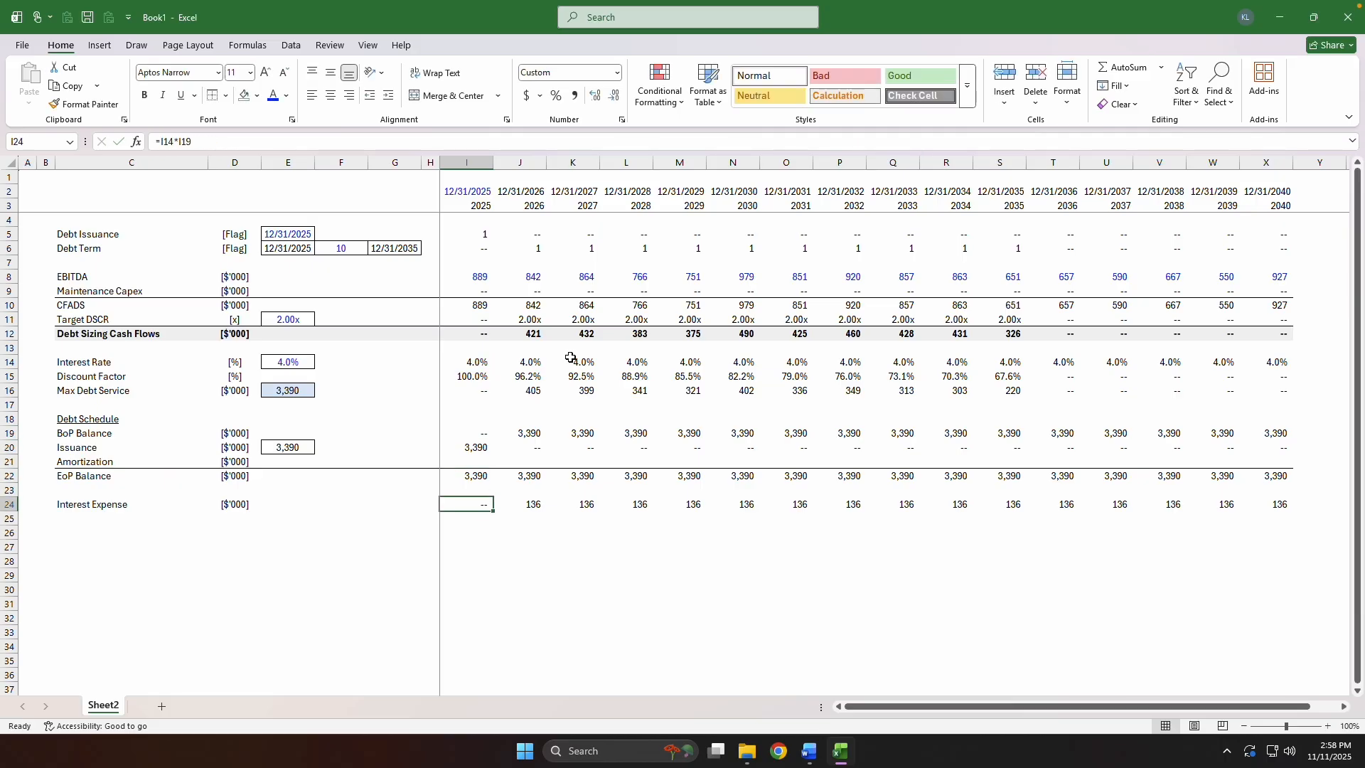
key("Left")
key("Right")
key("F2")
key("Tab")
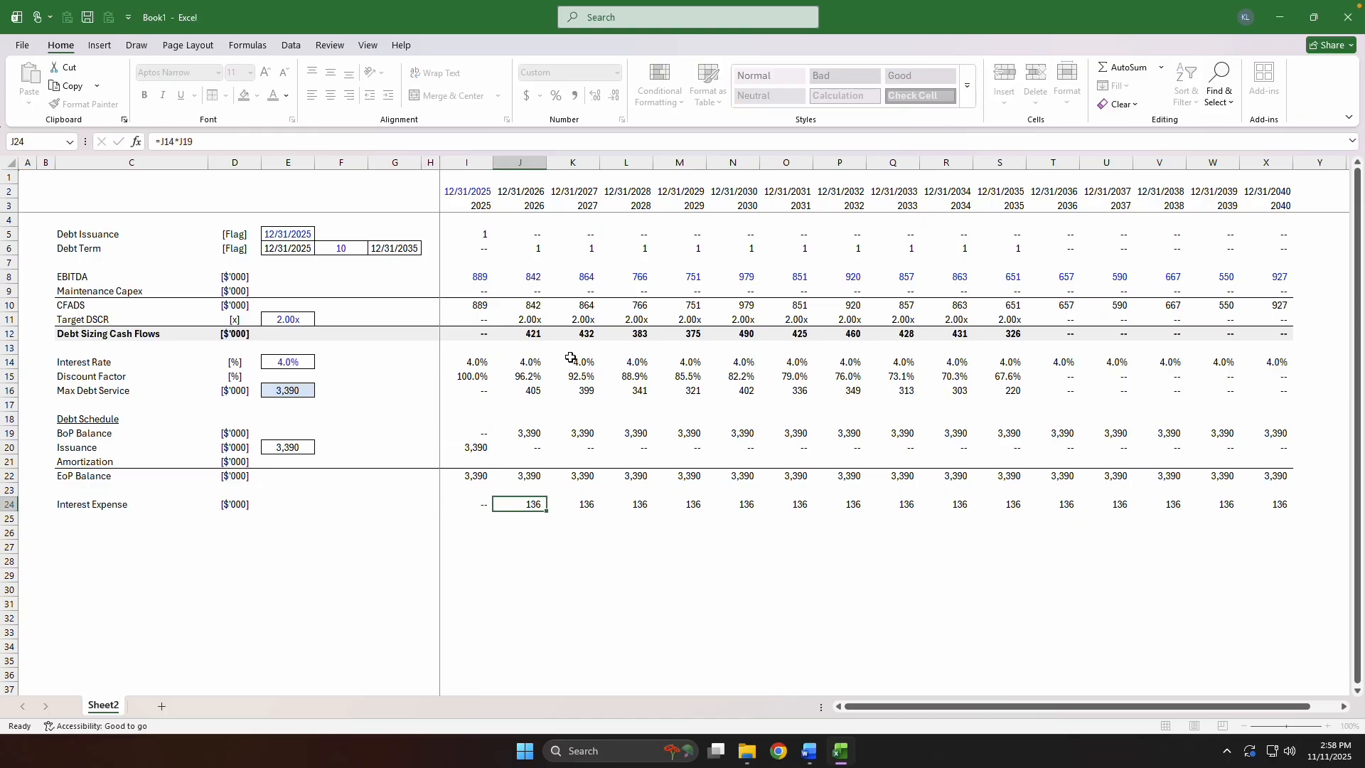
key("ctrl+Right")
key("ctrl+Left")
key("F2")
key("Return")
Label row 25 as Amortization in column C and copy the $'000 unit down from D24.
key("ctrl+Left")
key("Right")
key("Right")
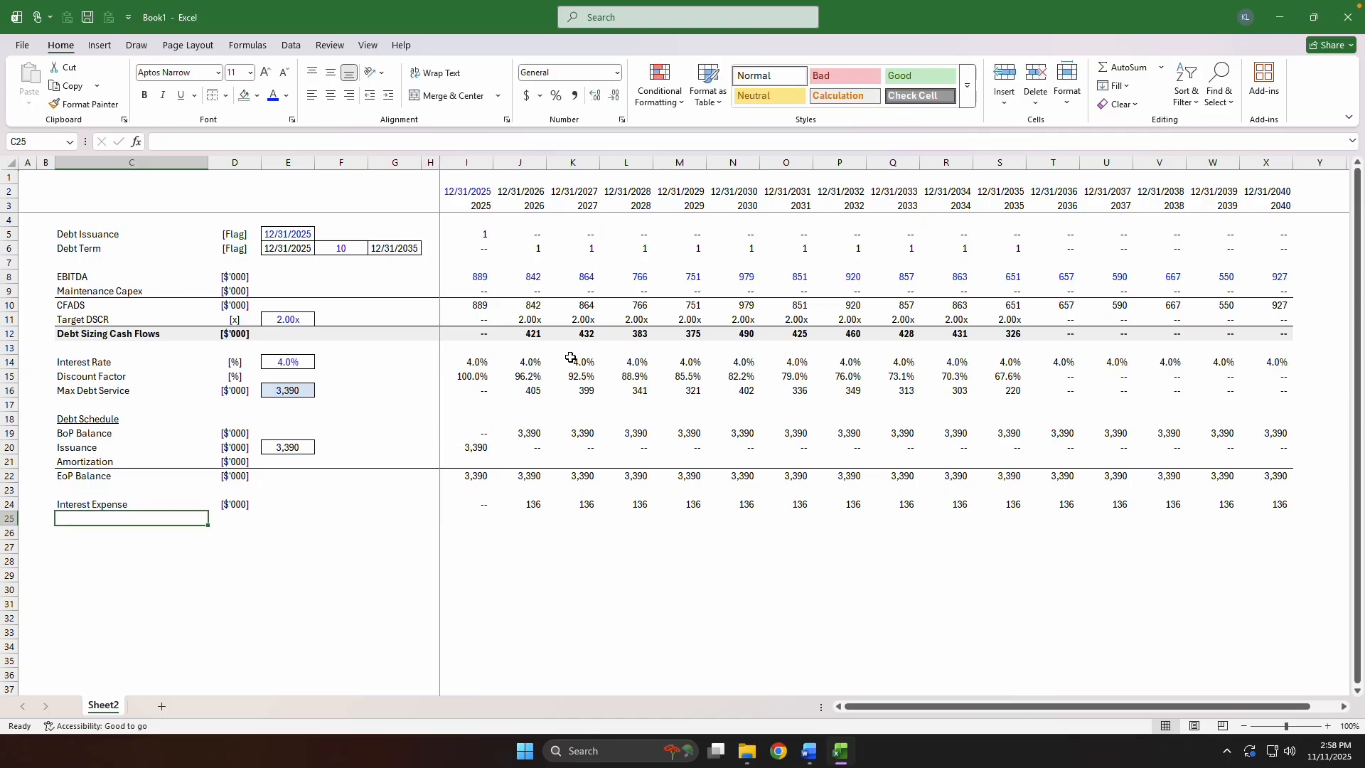
key("Right")
key("ctrl+d")
key("Left")
type("Amor")
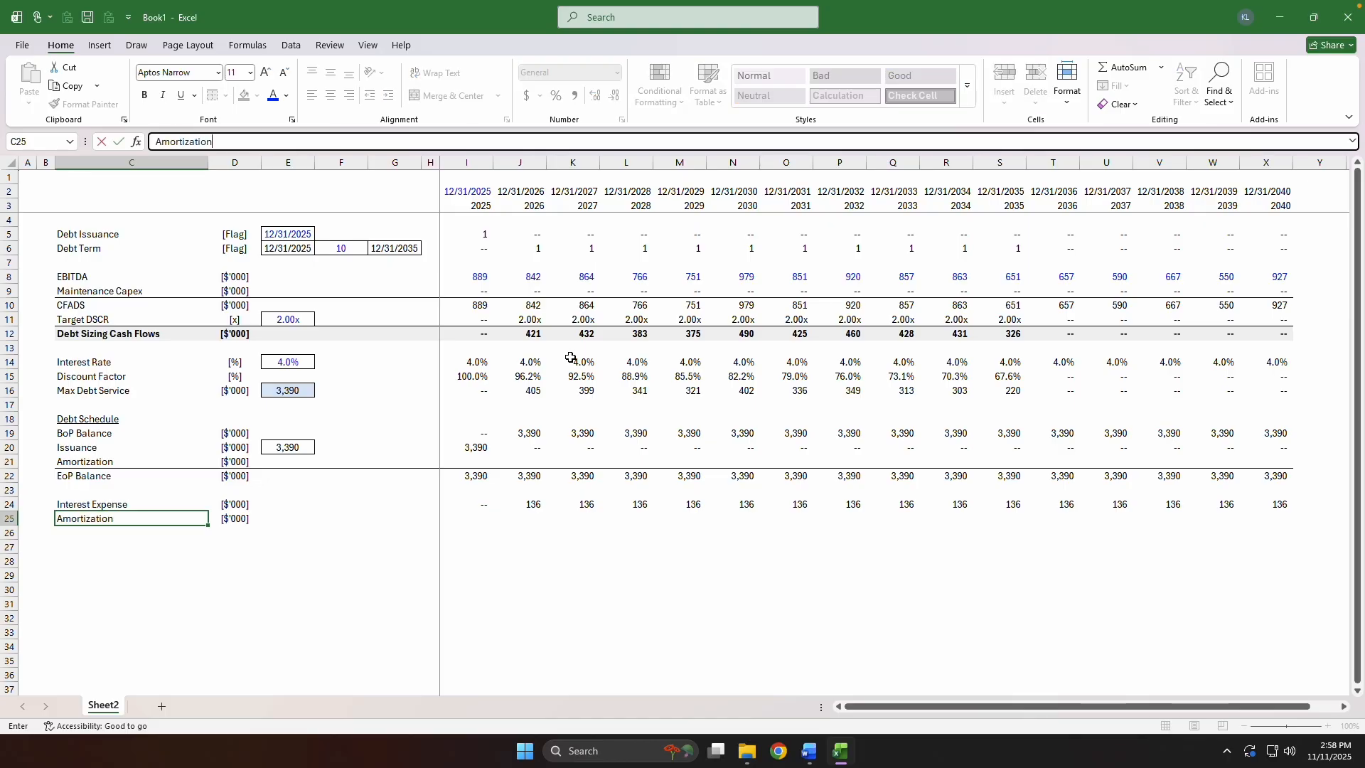
type("tization")
key("Right")
key("Right")
key("Right")
key("Right")
key("Right")
key("Right")
Calculate the 2025 Amortization in I25 as Debt Sizing Cash Flows less Interest Expense, =I12-I24.
type("=")
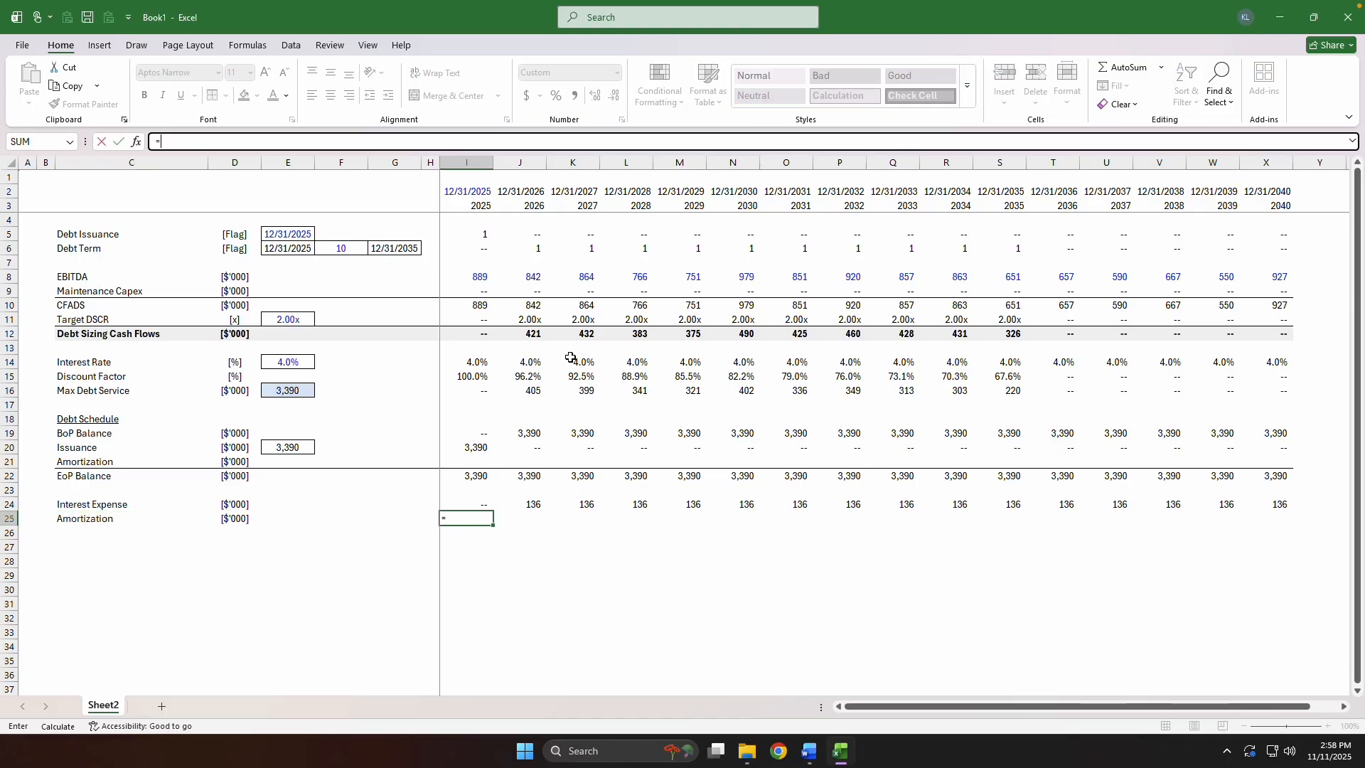
key("ctrl+Up")
key("ctrl+Up")
key("ctrl+Up")
key("ctrl+Up")
key("ctrl+Up")
key("ctrl+Up")
key("ctrl+Up")
type("-")
key("Up")
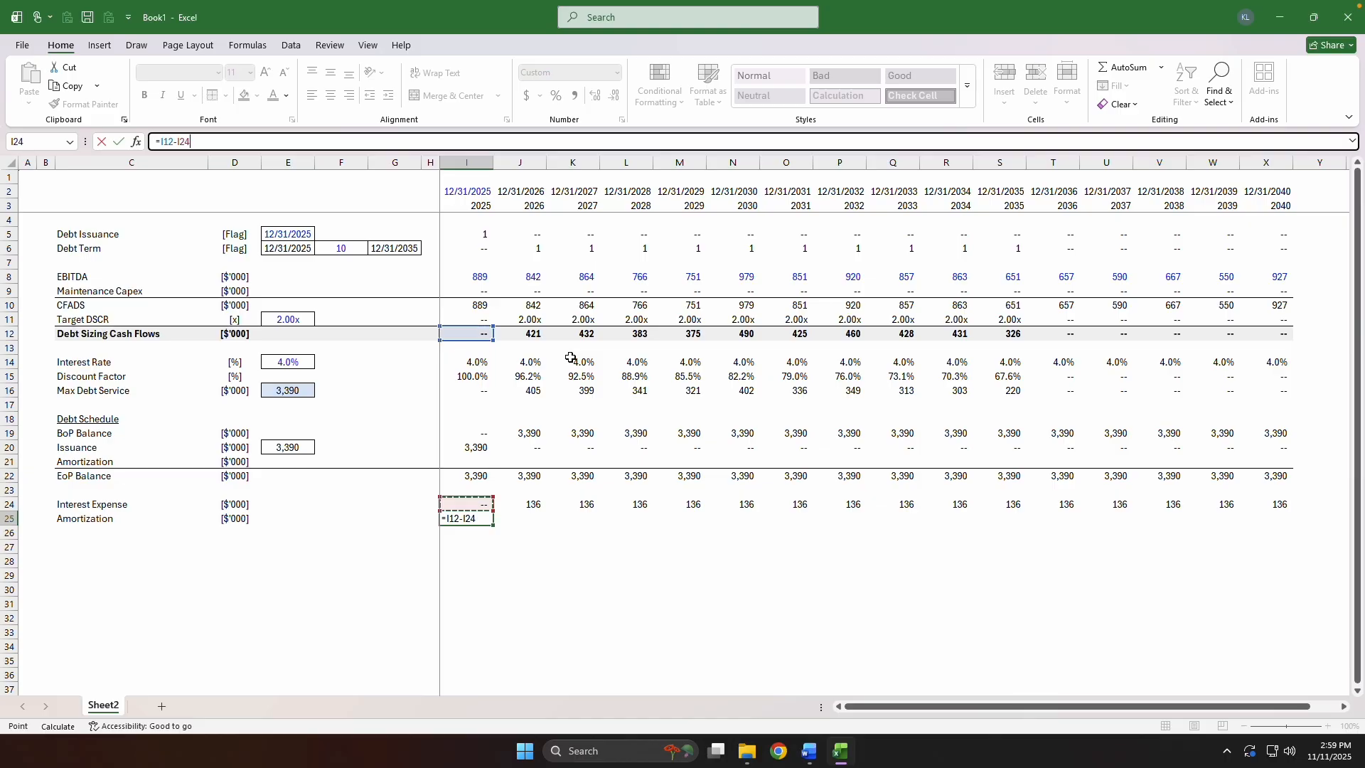
key("ctrl+Return")
Fill the Amortization formula in row 25 from column I through column X.
key("Up")
key("ctrl+Right")
key("Down")
key("ctrl+shift+Left")
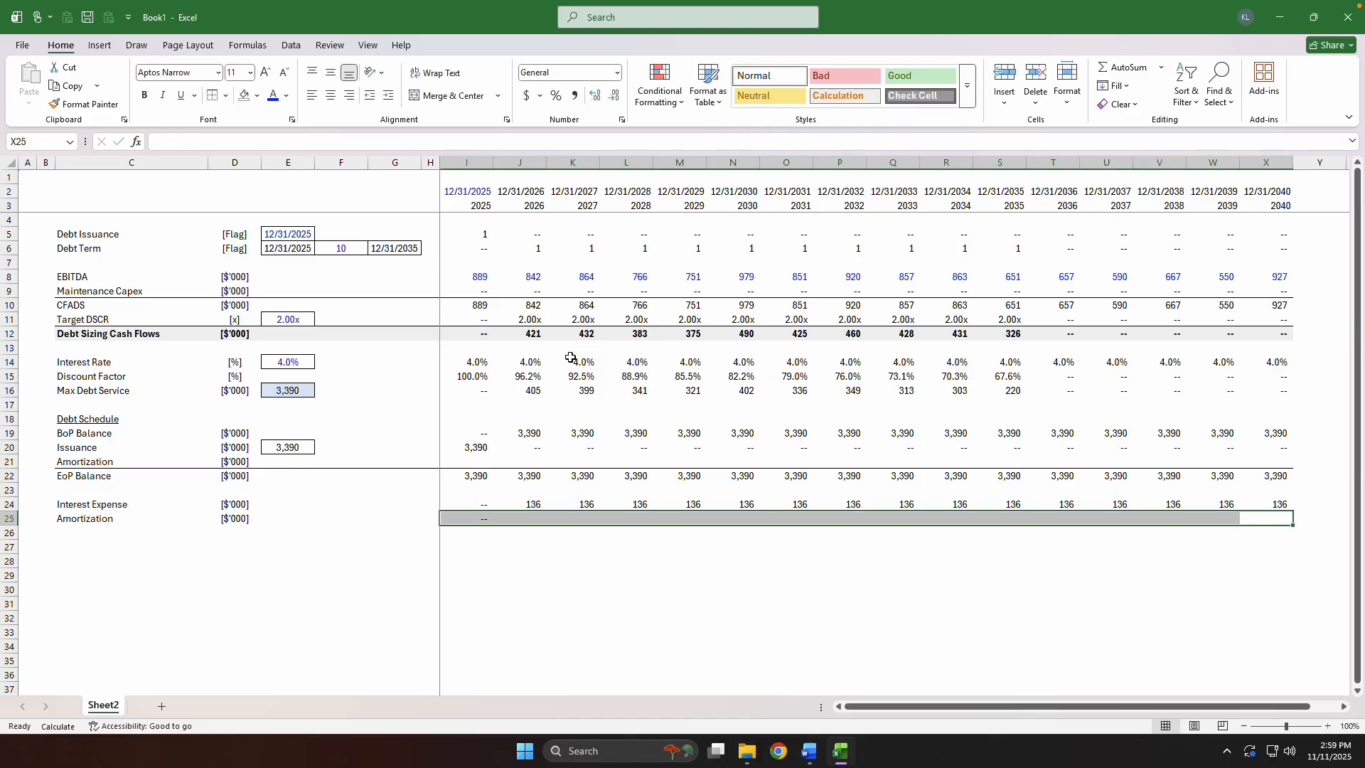
key("ctrl+r")
key("ctrl+Left")
Link the Debt Schedule's 2025 Amortization in I21 to the negative of row 25, =-I25.
key("ctrl+Up")
key("ctrl+Up")
key("Up")
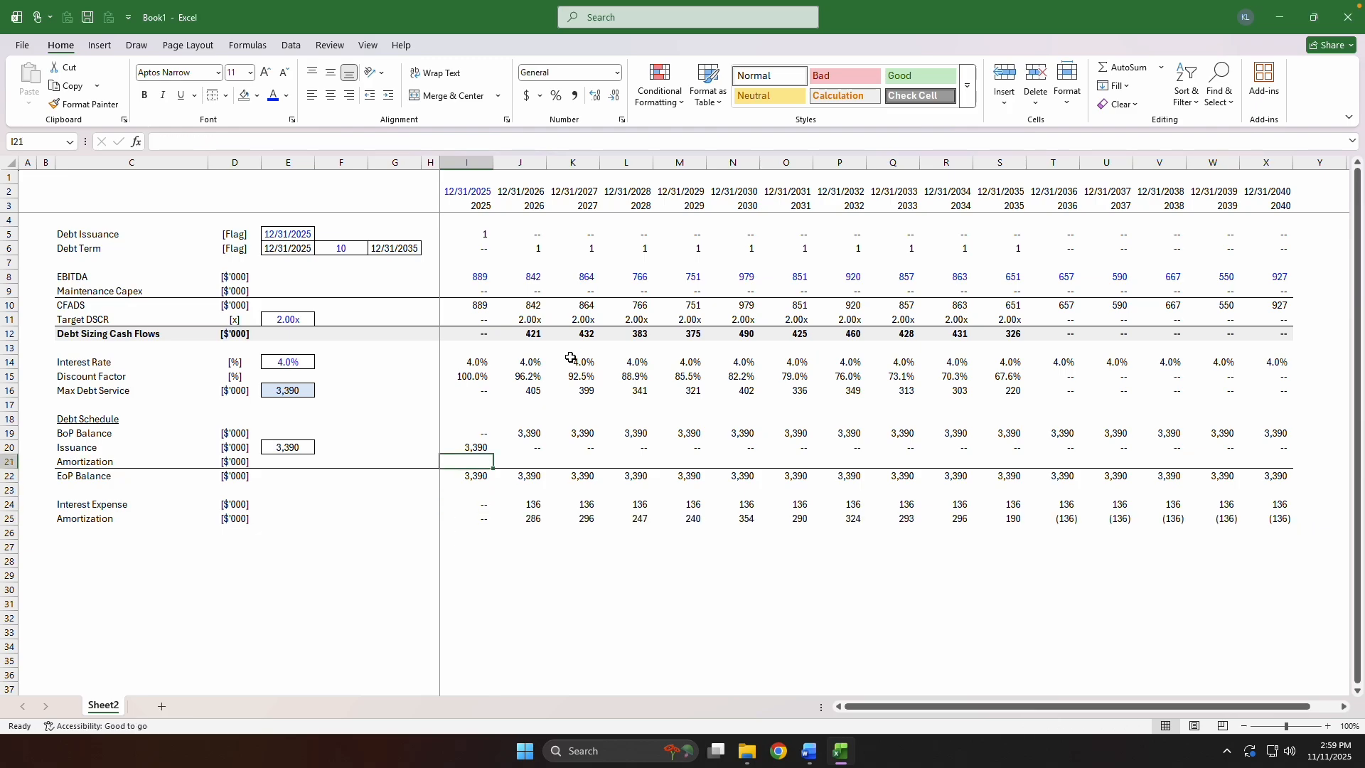
type("=-")
key("Down")
key("Down")
key("Down")
key("Down")
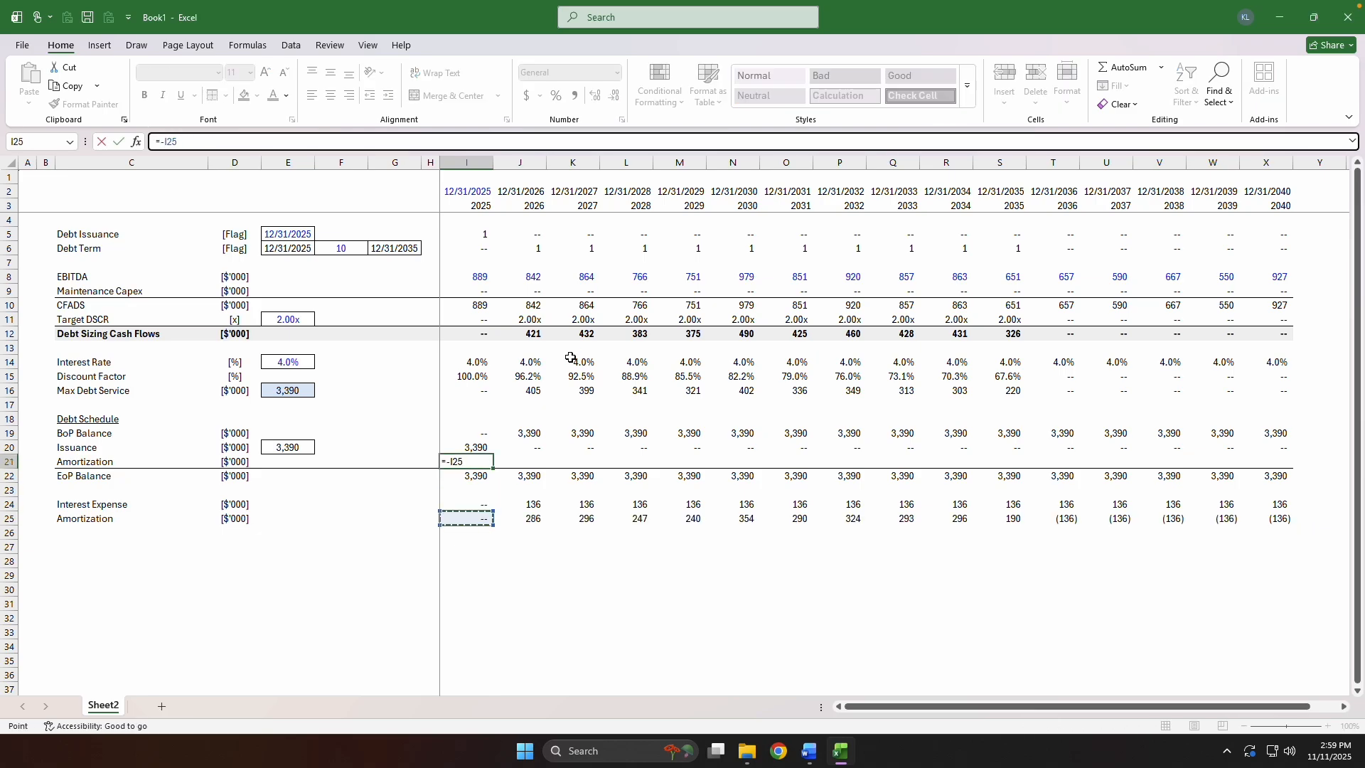
key("ctrl+Return")
Fill the Debt Schedule's Amortization row 21 from column I through column X and recalculate the sheet.
key("Up")
key("ctrl+Right")
key("Down")
key("ctrl+shift+Left")
key("ctrl+r")
key("ctrl+Left")
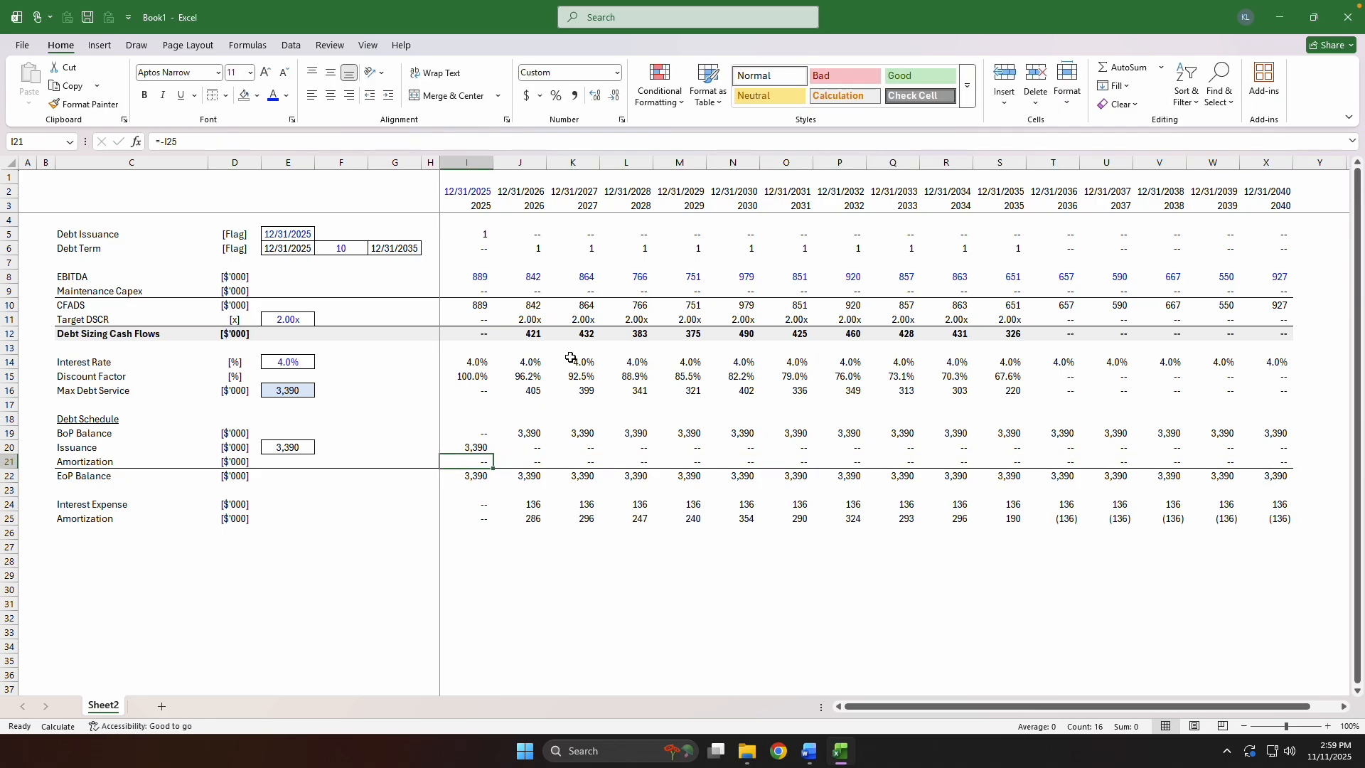
key("ctrl+Right")
key("Left")
key("Left")
key("Left")
key("Left")
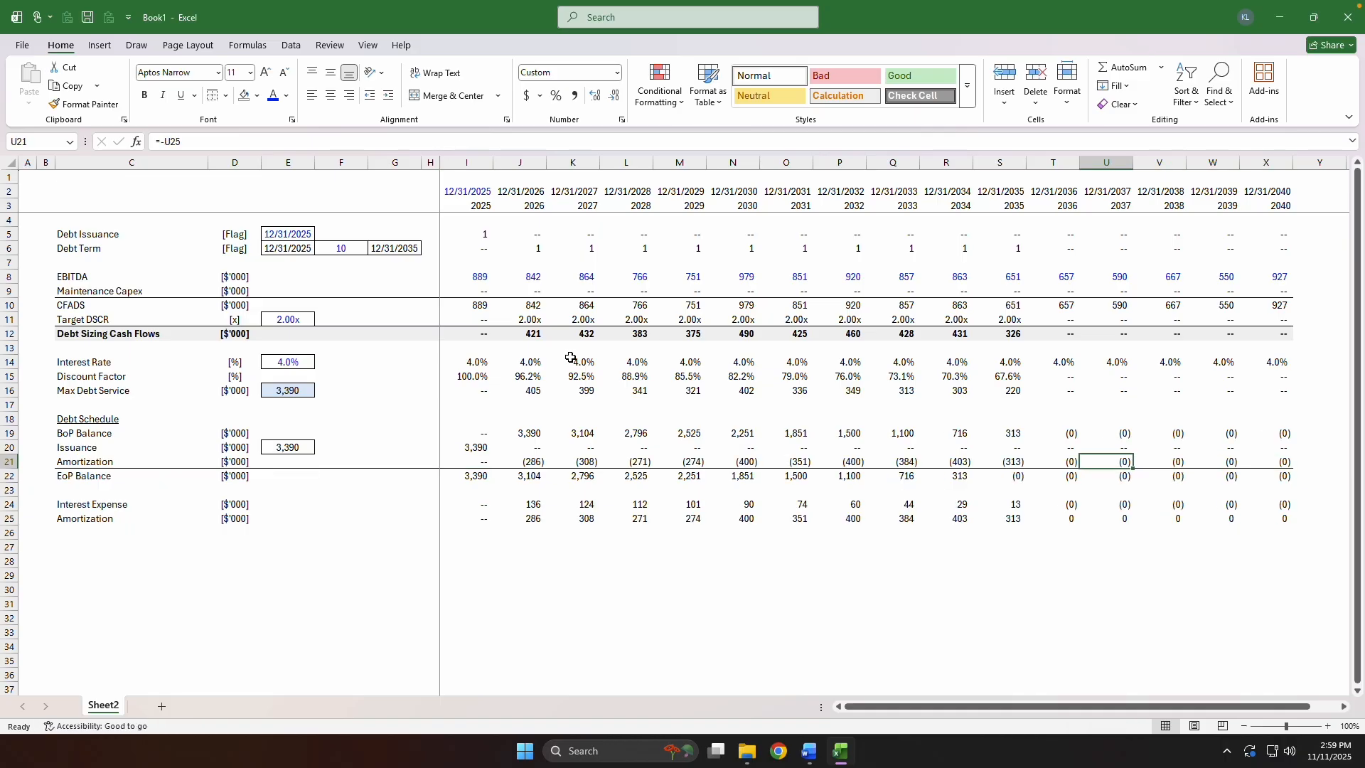
Cap the Amortization in I25 at the BoP Balance by changing its formula to =MIN(I12-I24,I19).
key("Down")
key("Down")
key("Down")
key("Down")
key("ctrl+Left")
key("F2")
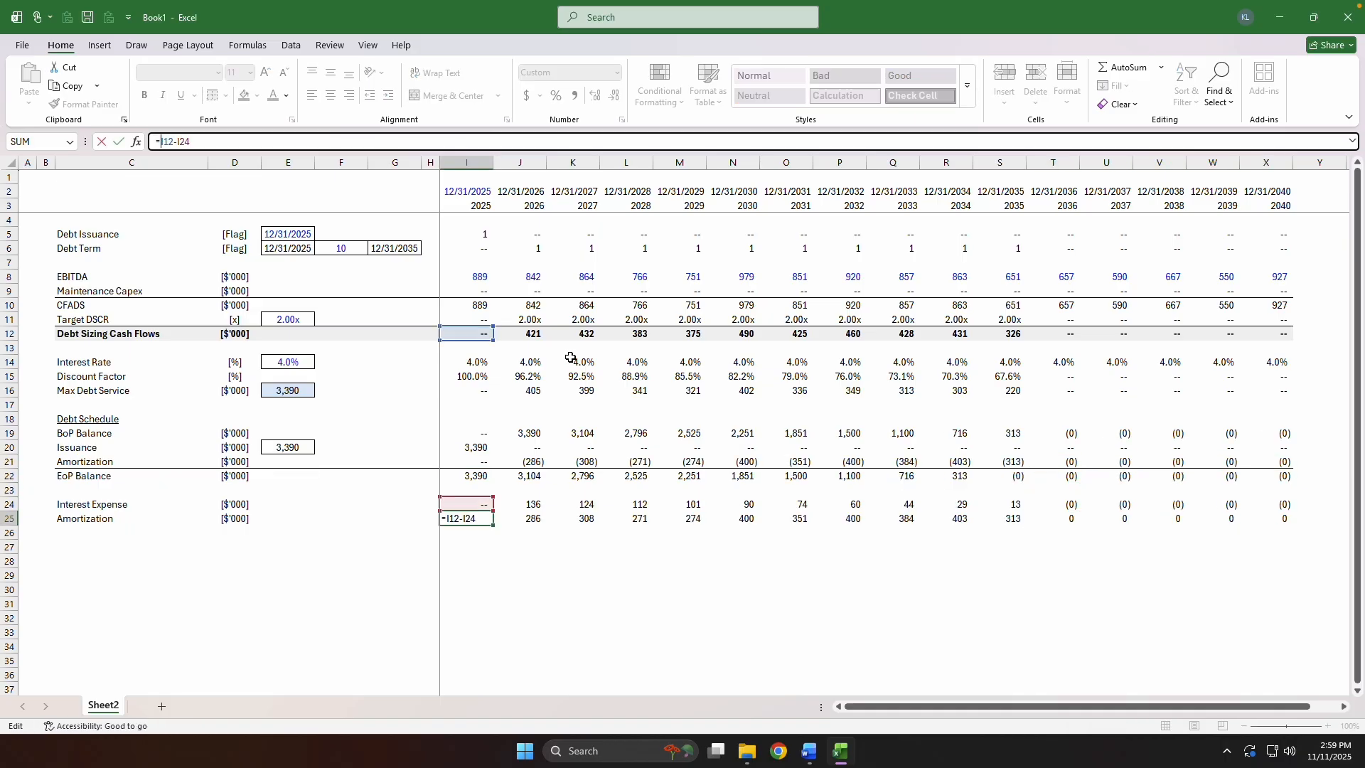
key("Home")
key("Right")
type("MI")
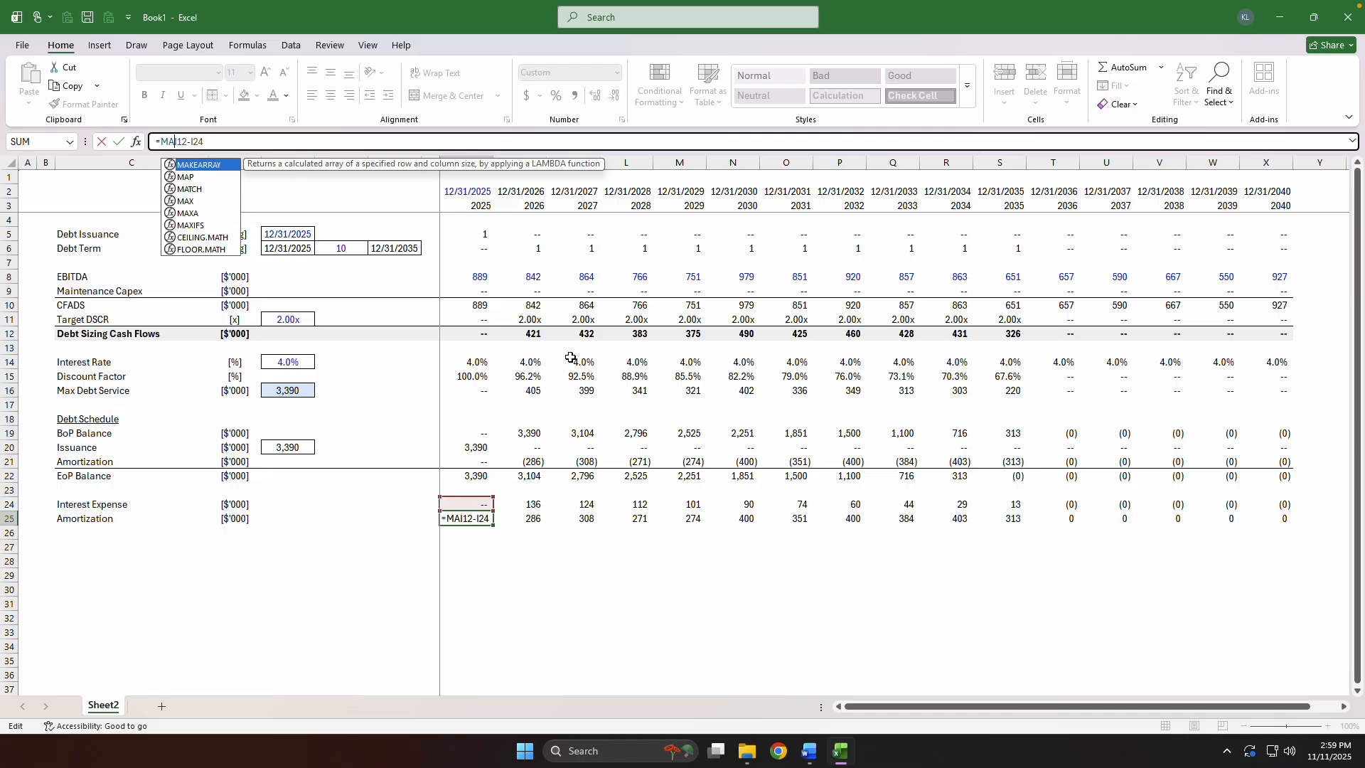
type("N(")
type(",")
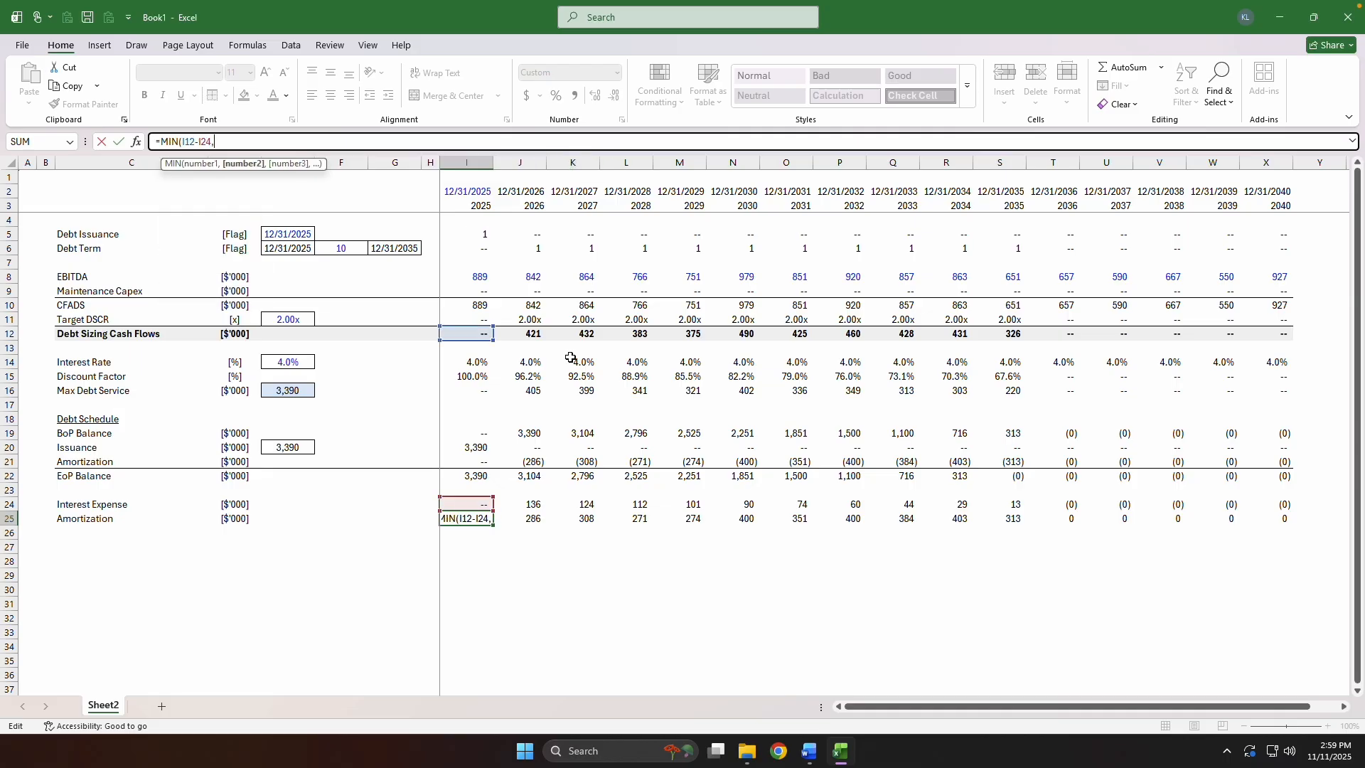
key("Up")
key("Up")
key("Up")
key("Up")
key("Up")
key("Up")
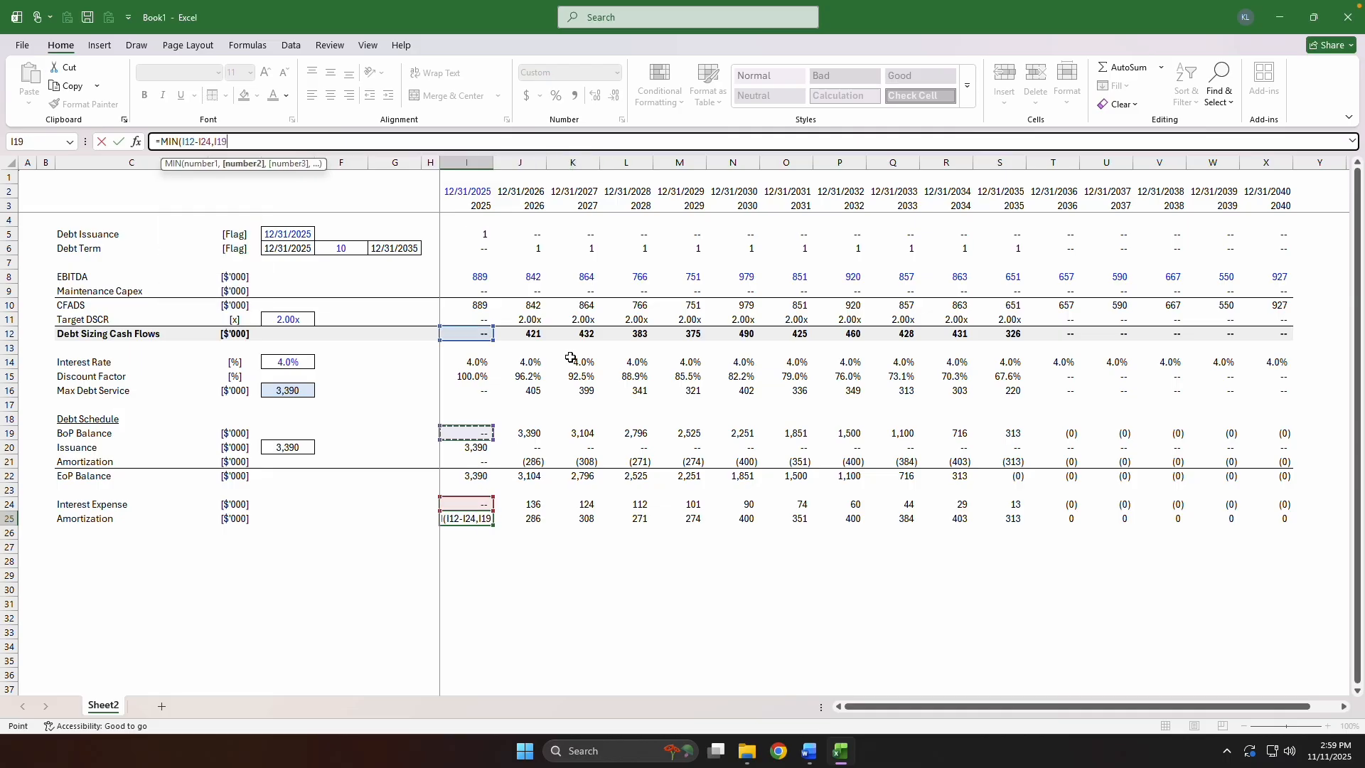
key("ctrl+Return")
Fill the capped Amortization formula from I25 across through X25.
key("ctrl+shift+Right")
key("ctrl+r")
key("shift+BackSpace")
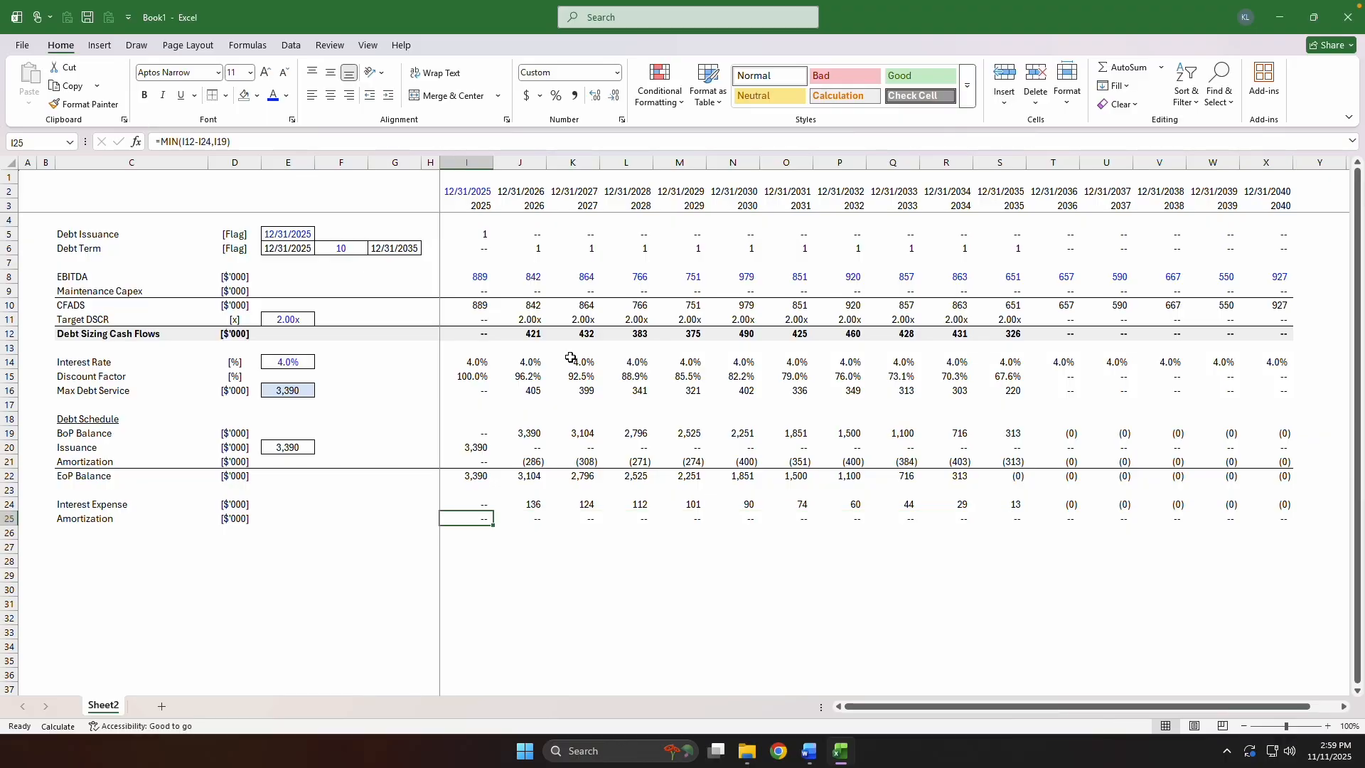
Examine the Debt Schedule balances and the EoP Balance formula in the years around and after debt maturity.
key("ctrl+Right")
key("Left")
key("Up")
key("Up")
key("Up")
key("Up")
key("Up")
key("Left")
key("Left")
key("Left")
key("Down")
key("Down")
key("Down")
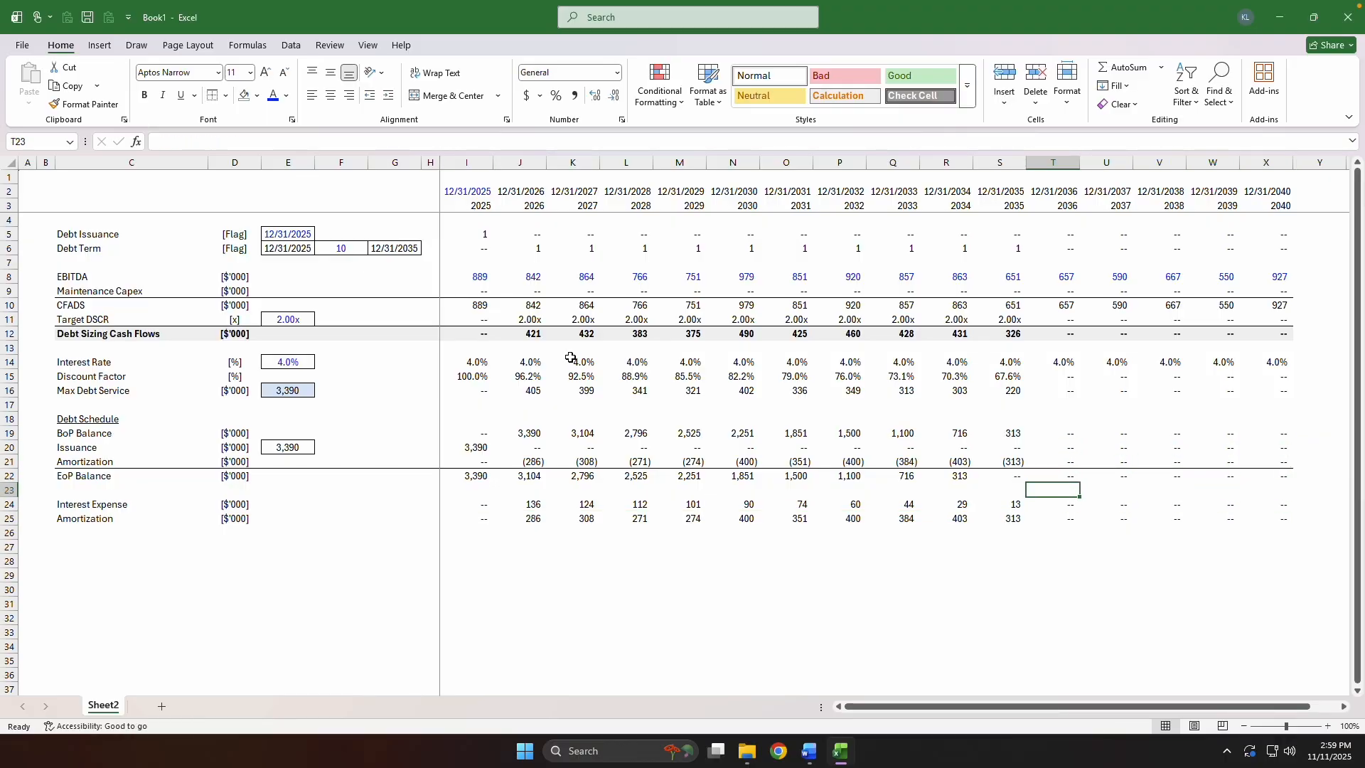
key("Up")
key("F2")
key("Tab")
key("Left")
key("Left")
key("Down")
key("Down")
key("Down")
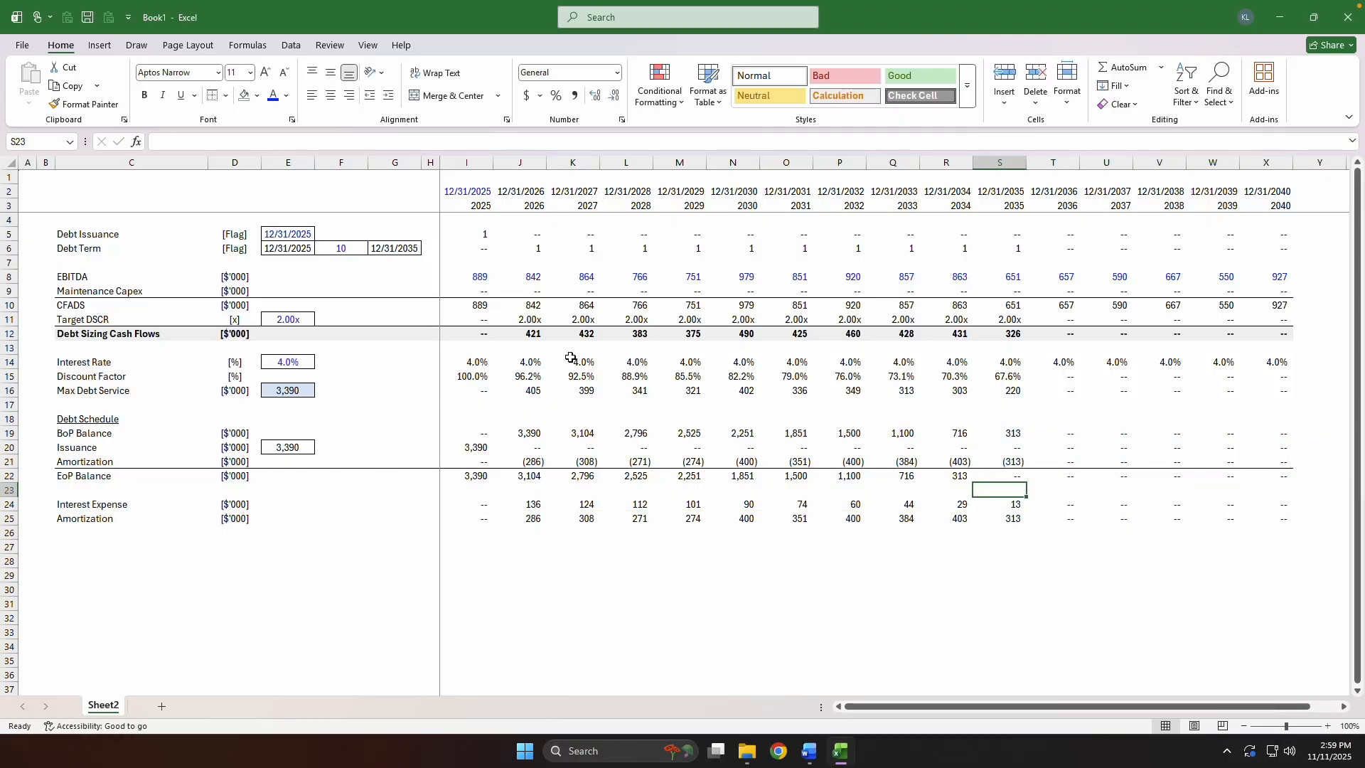
key("ctrl+Left")
key("Left")
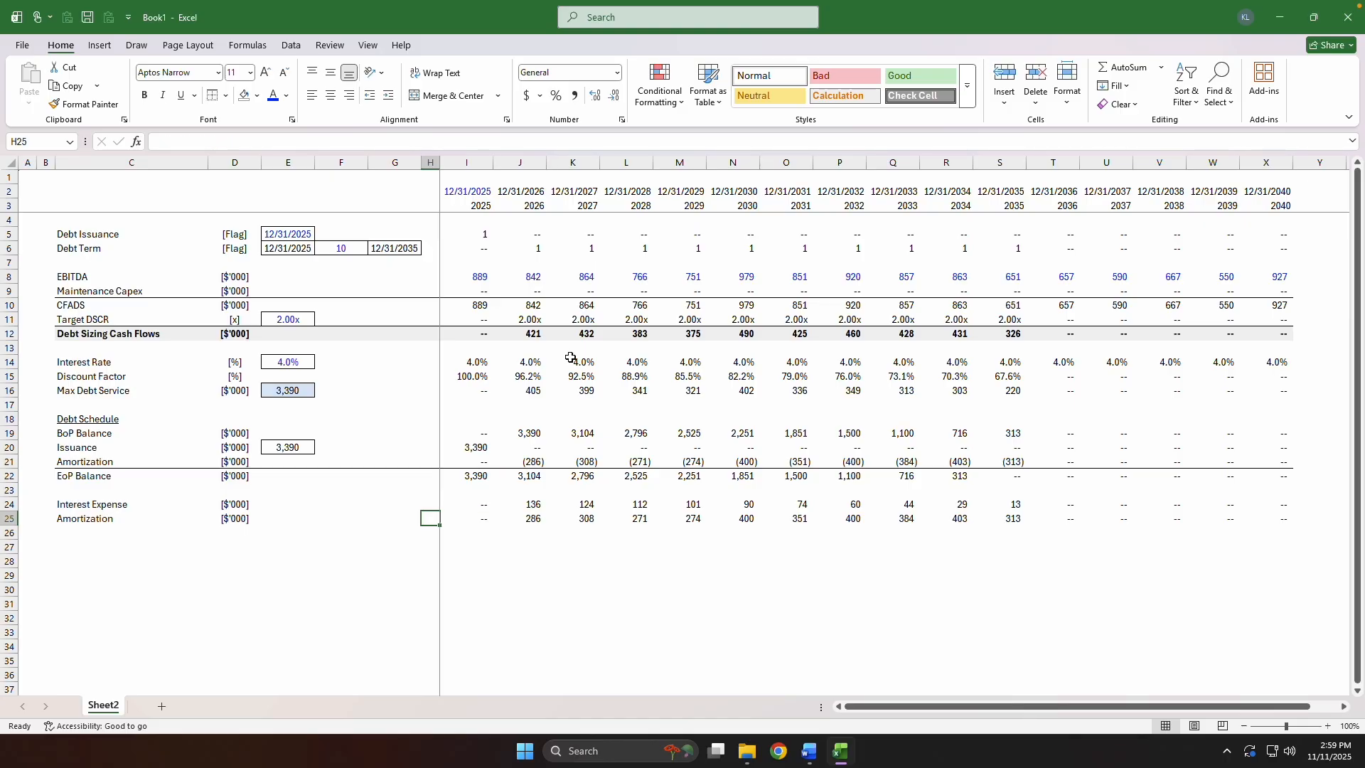
Label C26 as Total Debt Service and fill the [$'000] unit down into D26.
key("Right")
key("Down")
key("ctrl+Left")
key("Right")
key("Right")
type("T")
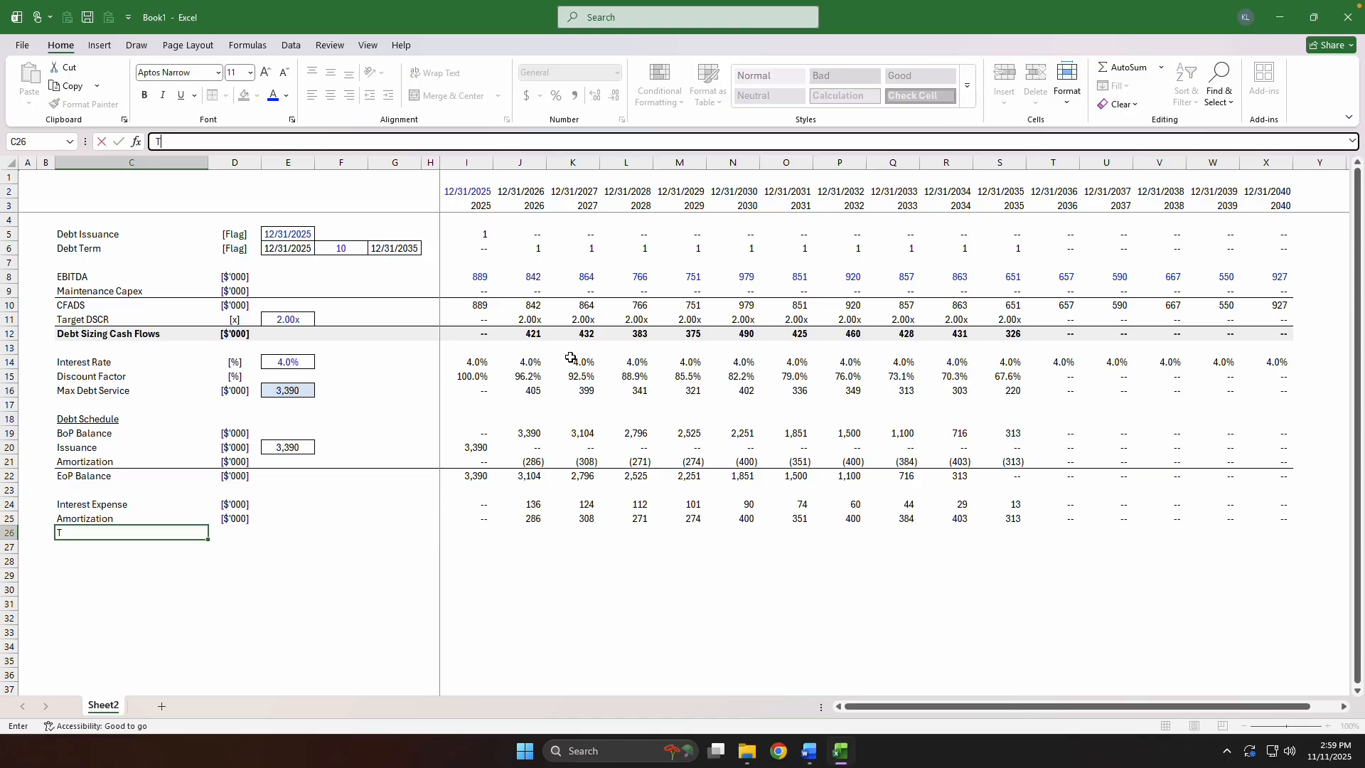
type("otal Debt Service")
key("ctrl+Return")
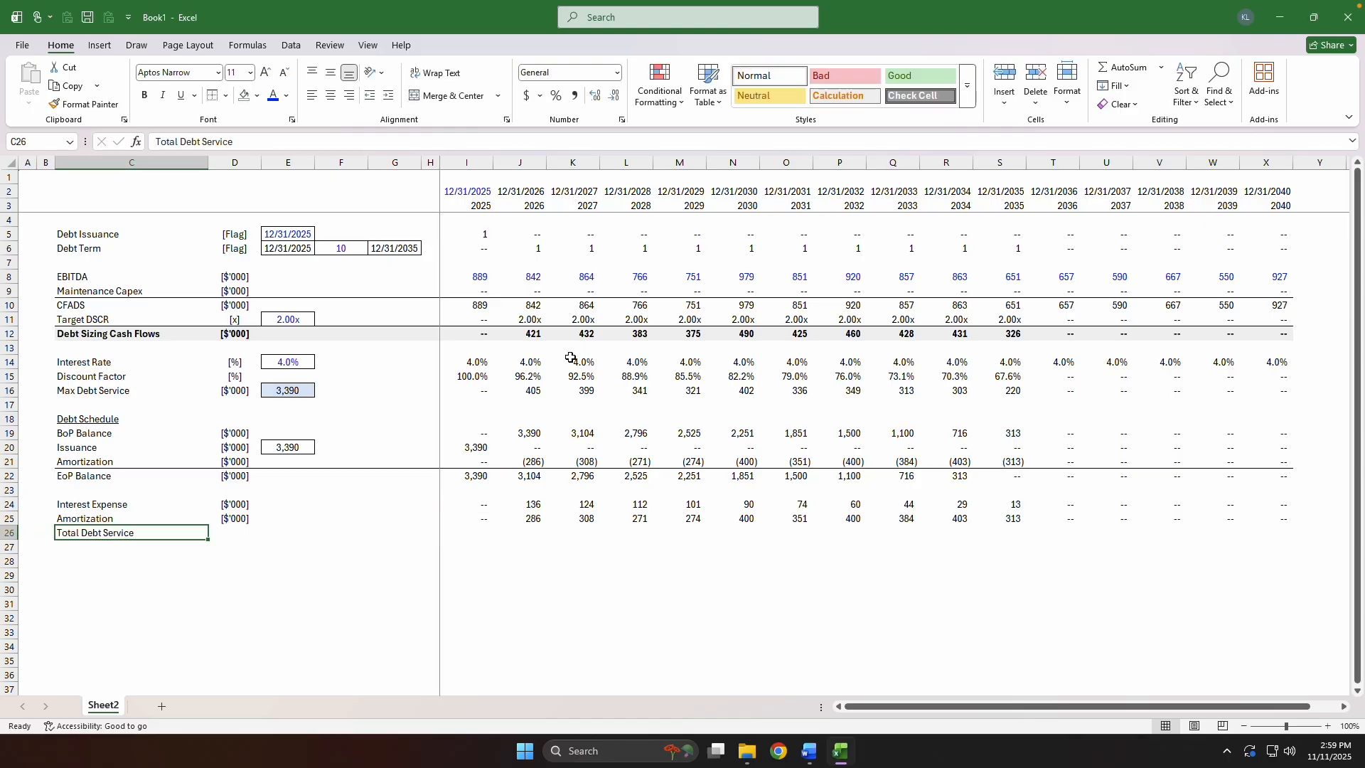
key("Right")
key("ctrl+d")
Sum Interest Expense and Amortization in I26 and fill the Total Debt Service formula across through X26.
key("Right")
key("Right")
key("Right")
key("Right")
key("Right")
key("alt+equal")
key("ctrl+Return")
key("Up")
key("ctrl+Right")
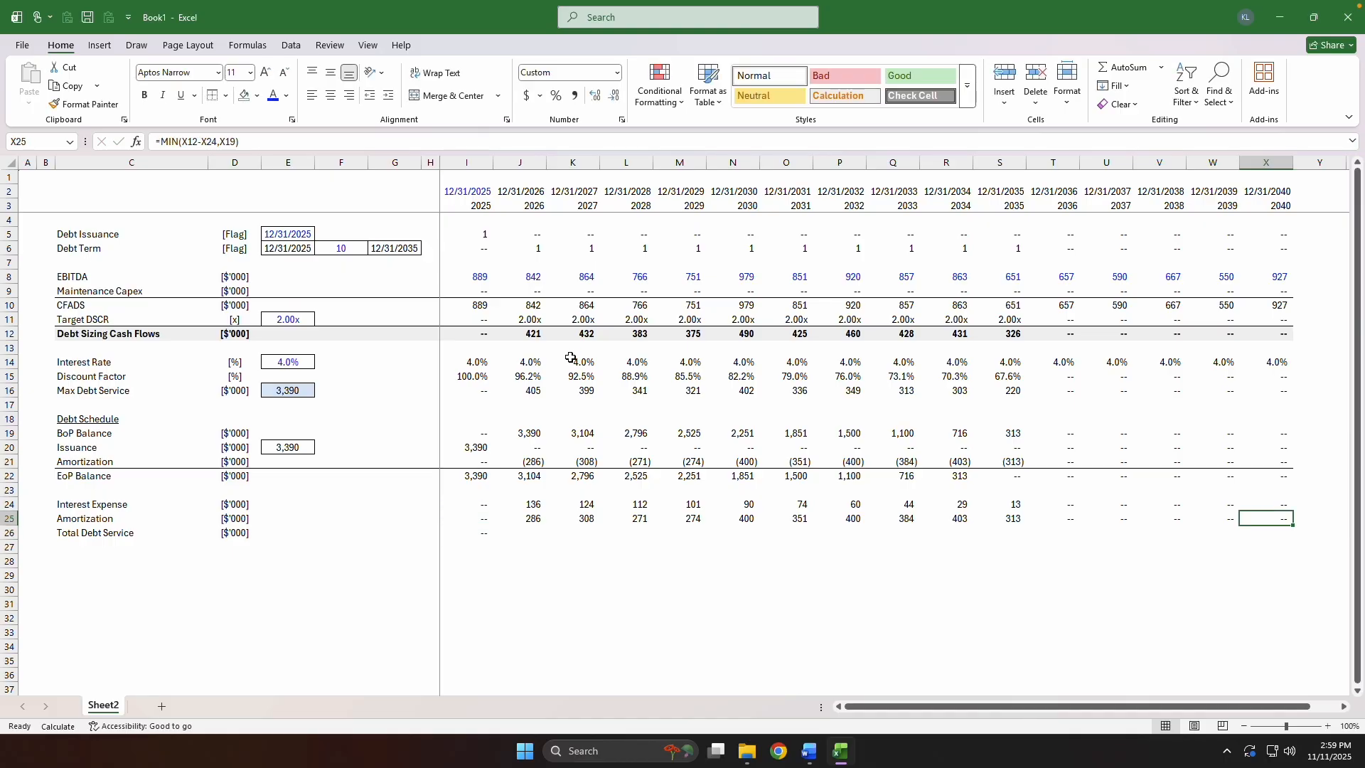
key("Down")
key("ctrl+shift+Left")
key("ctrl+r")
key("ctrl+Left")
key("ctrl+Right")
Add a top border to the Total Debt Service row from C26 to X26 and recalculate the sheet.
key("ctrl+shift+Left")
key("ctrl+shift+Left")
key("ctrl+shift+Left")
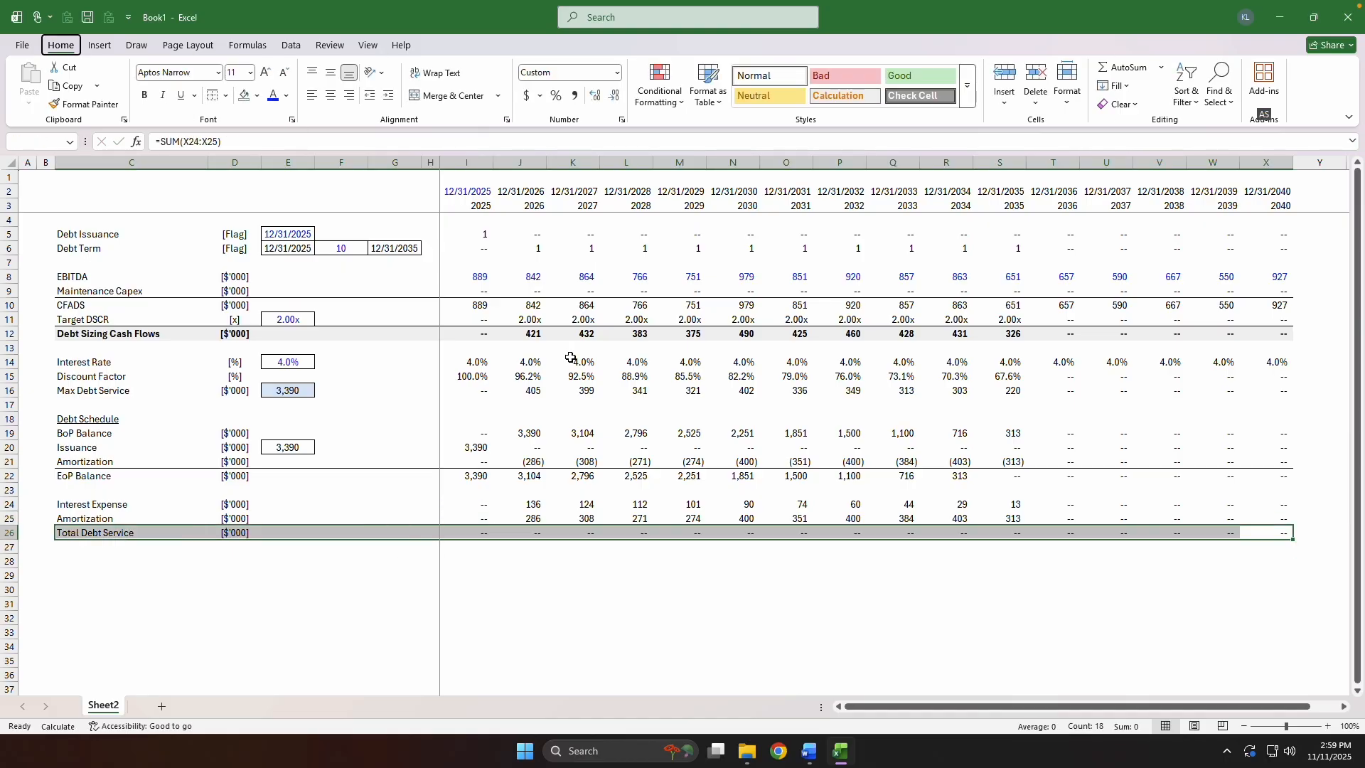
key("alt+h")
key("b")
key("p")
key("ctrl+Left")
key("F9")
key("Down")
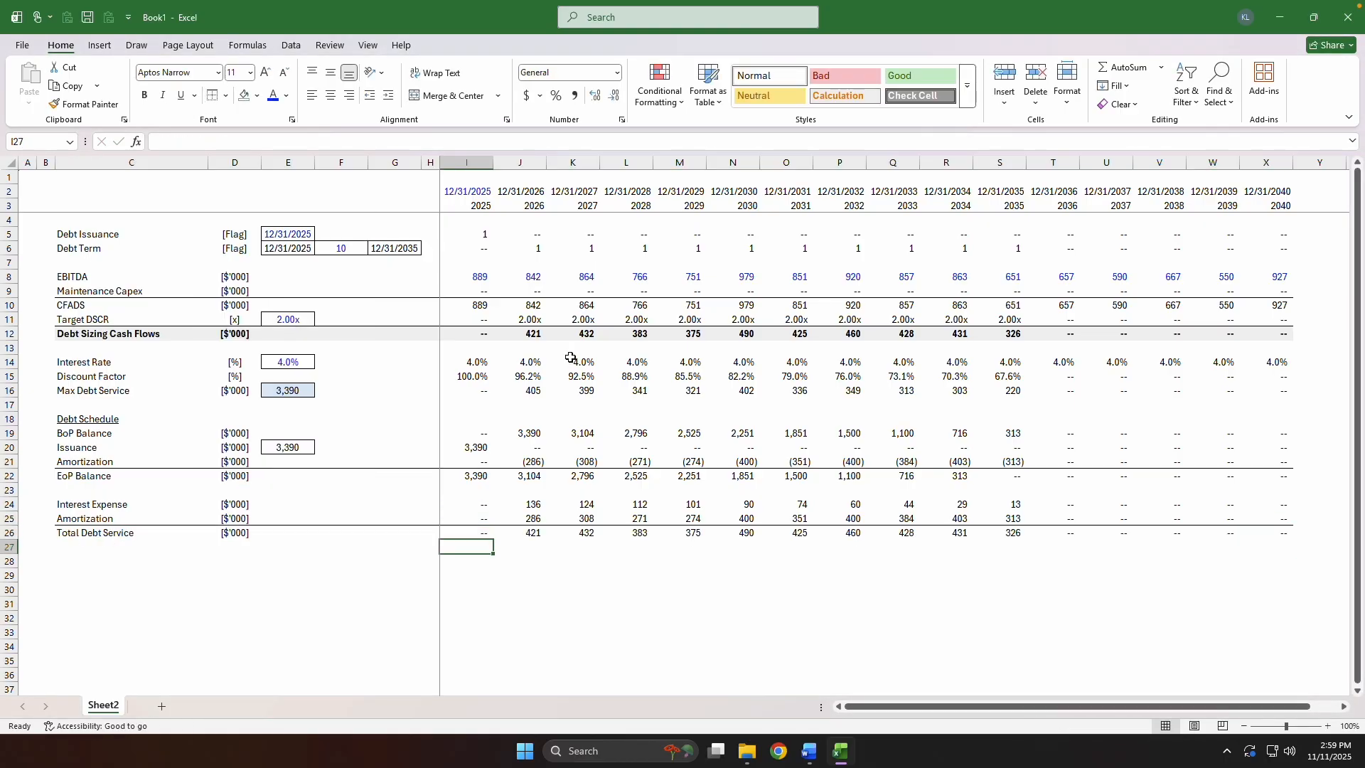
Enter =I10/I26 in I27 to divide CFADS by Total Debt Service.
type("=")
key("Up")
key("Up")
key("Up")
key("Up")
key("Up")
key("Up")
key("Up")
key("Up")
key("Up")
key("Up")
key("Up")
key("Up")
key("Up")
key("Up")
key("Up")
key("Up")
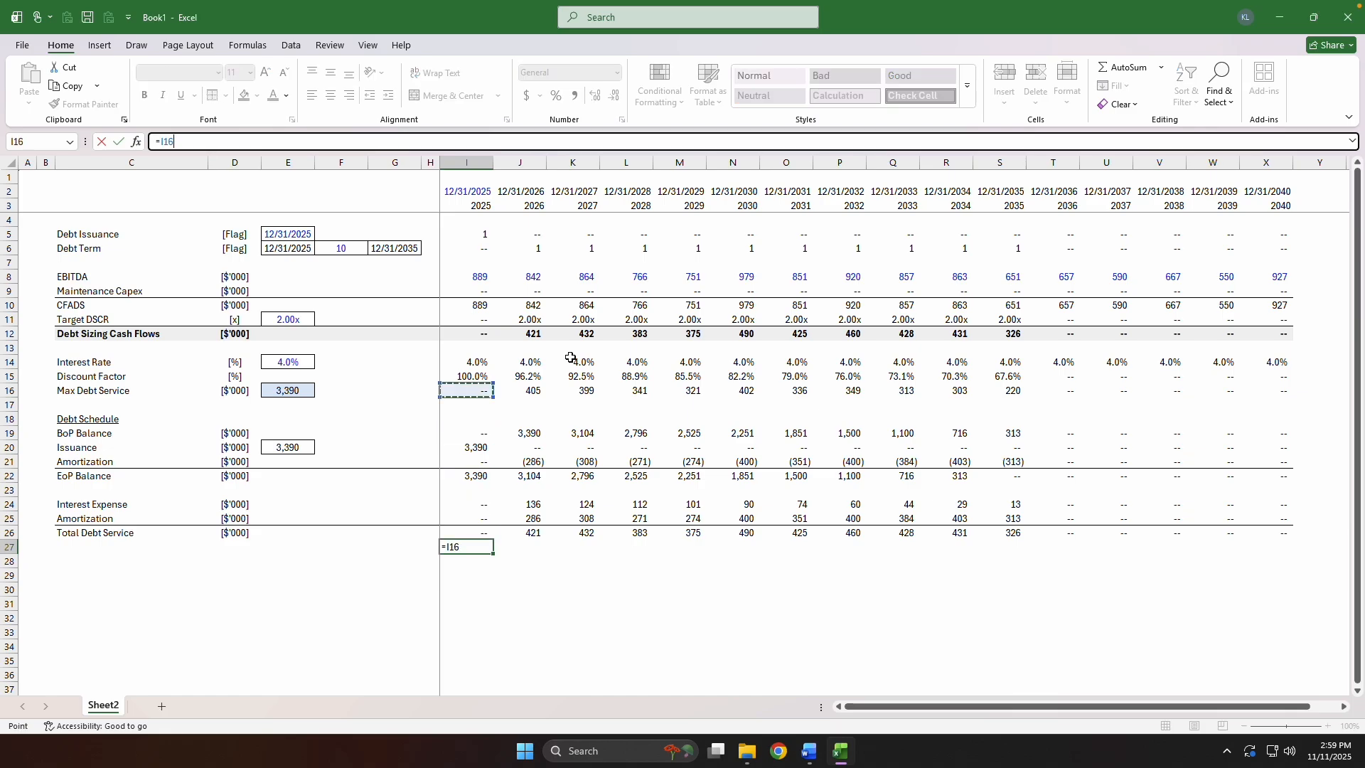
key("Up")
type("/")
key("Up")
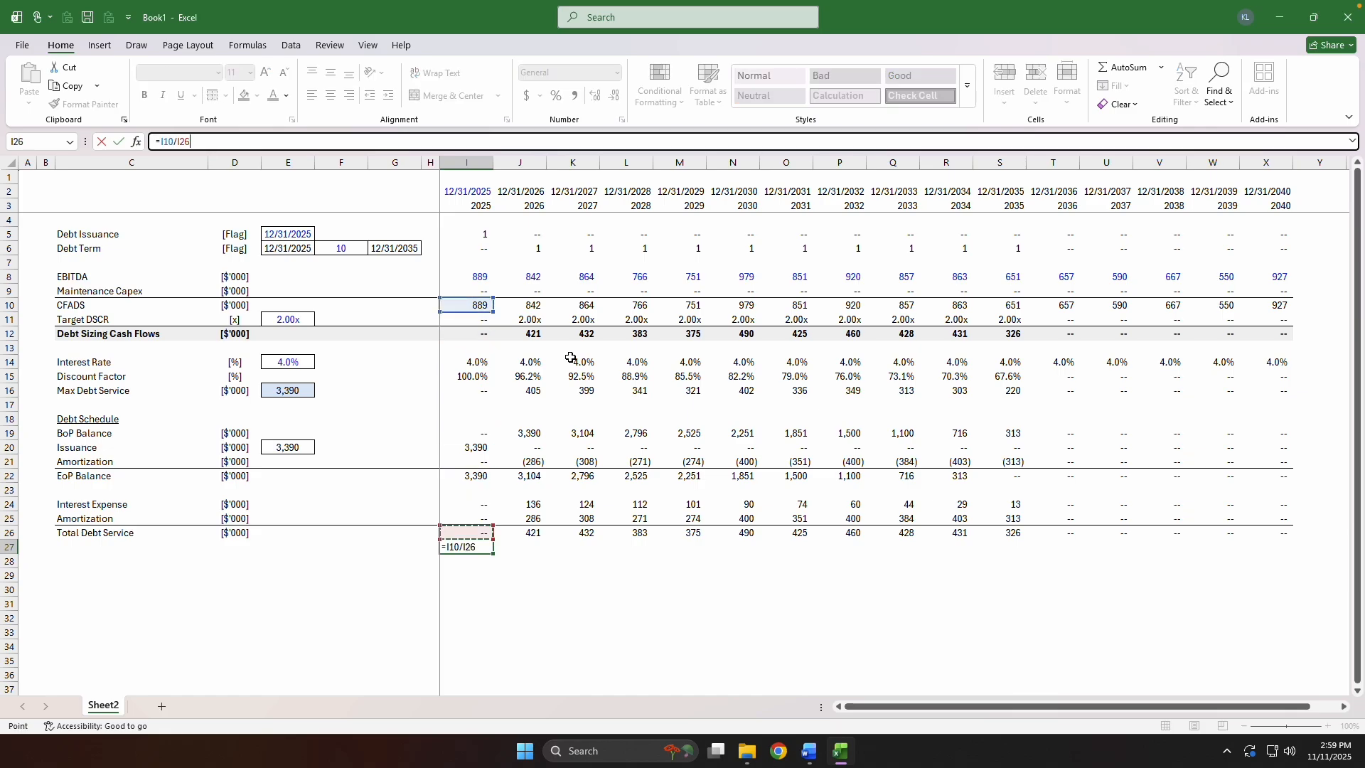
key("Return")
Copy the Target DSCR row's multiple number format onto the ratio in I27.
key("Up")
key("Up")
key("Up")
key("Up")
key("Up")
key("Up")
key("Up")
key("Up")
key("Up")
key("Up")
key("Up")
key("Up")
key("Up")
key("Up")
key("Up")
key("Up")
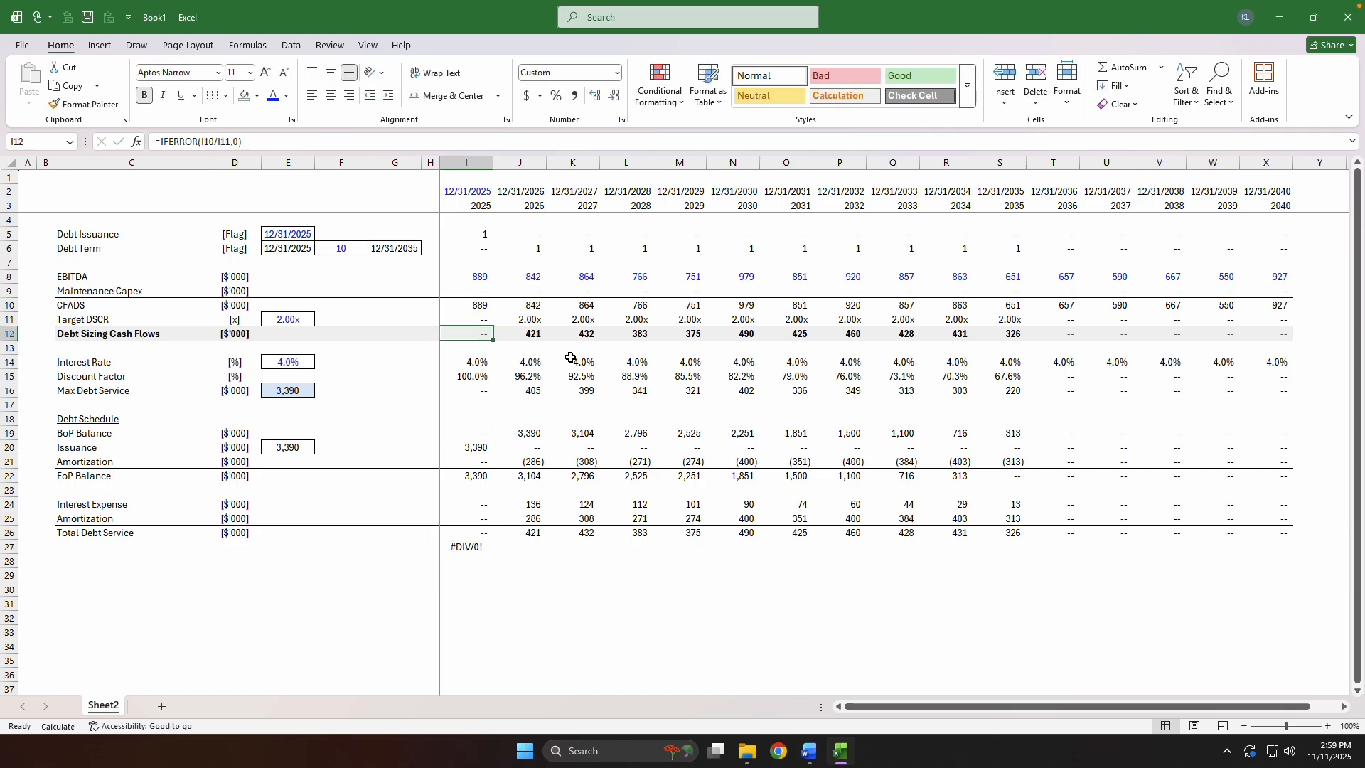
key("ctrl+c")
key("Down")
key("Down")
key("Down")
key("Down")
key("Down")
key("Down")
key("Down")
key("Down")
key("Down")
key("Down")
key("Down")
key("ctrl+Down")
key("ctrl+Up")
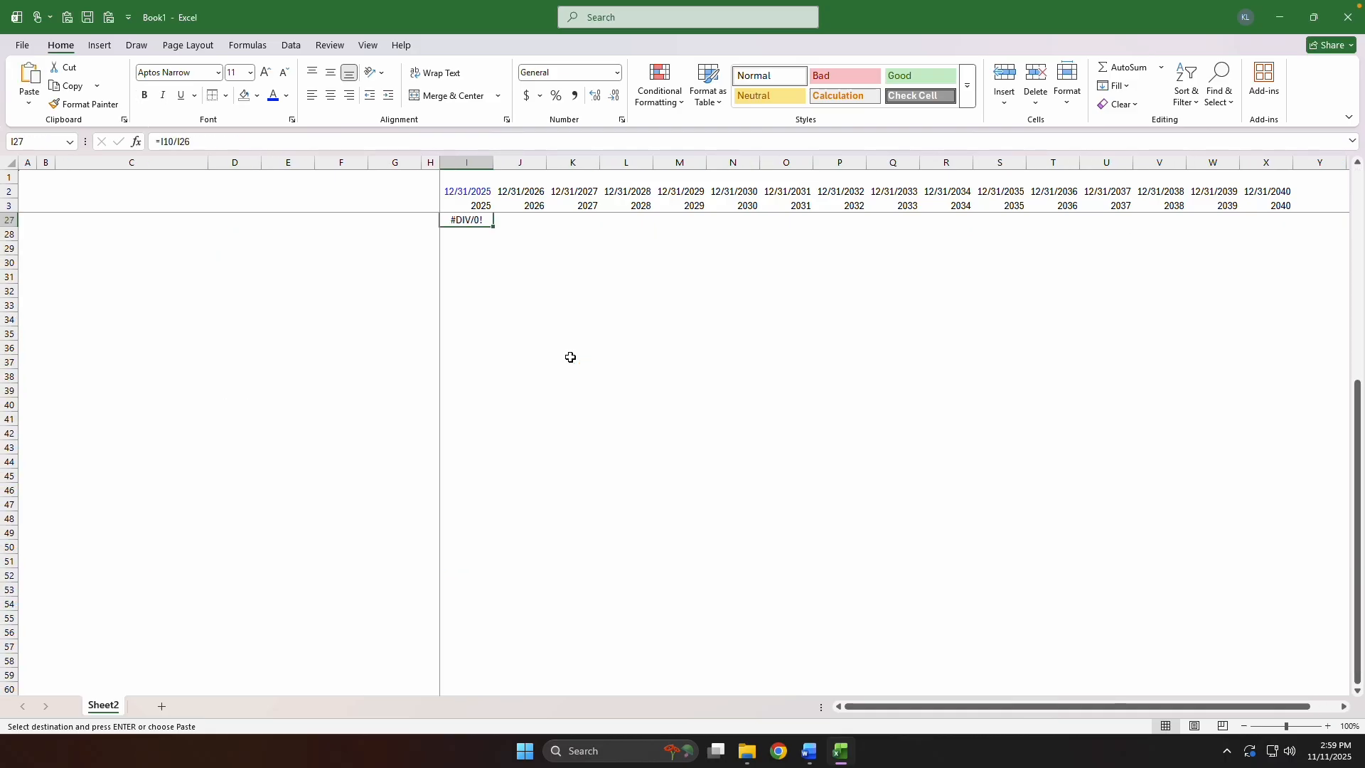
key("Escape")
key("ctrl+Home")
key("ctrl+End")
key("ctrl+Left")
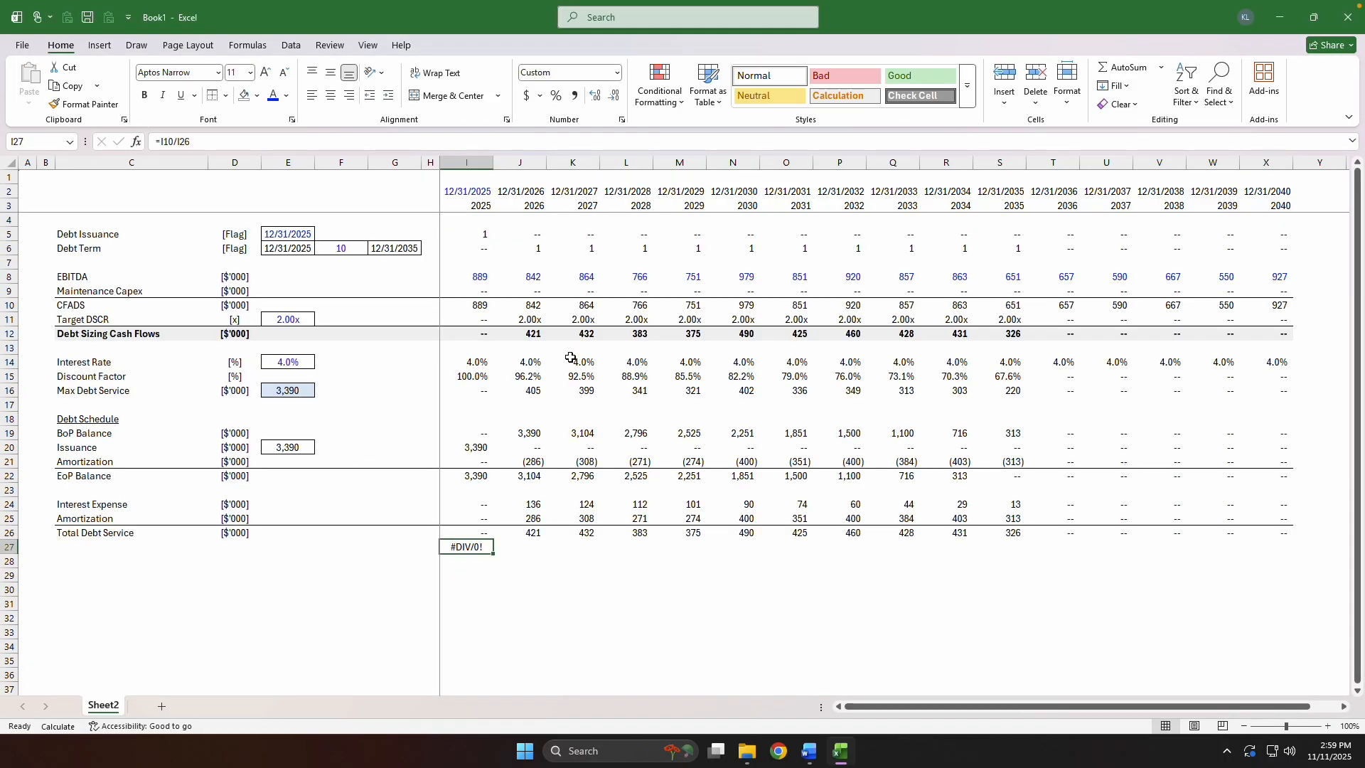
Wrap the I27 ratio in an error check so its formula reads =IFERROR(I10/I26,0).
key("F2")
key("Escape")
key("F2")
key("Home")
key("Right")
type("IFERROR(I10/I26")
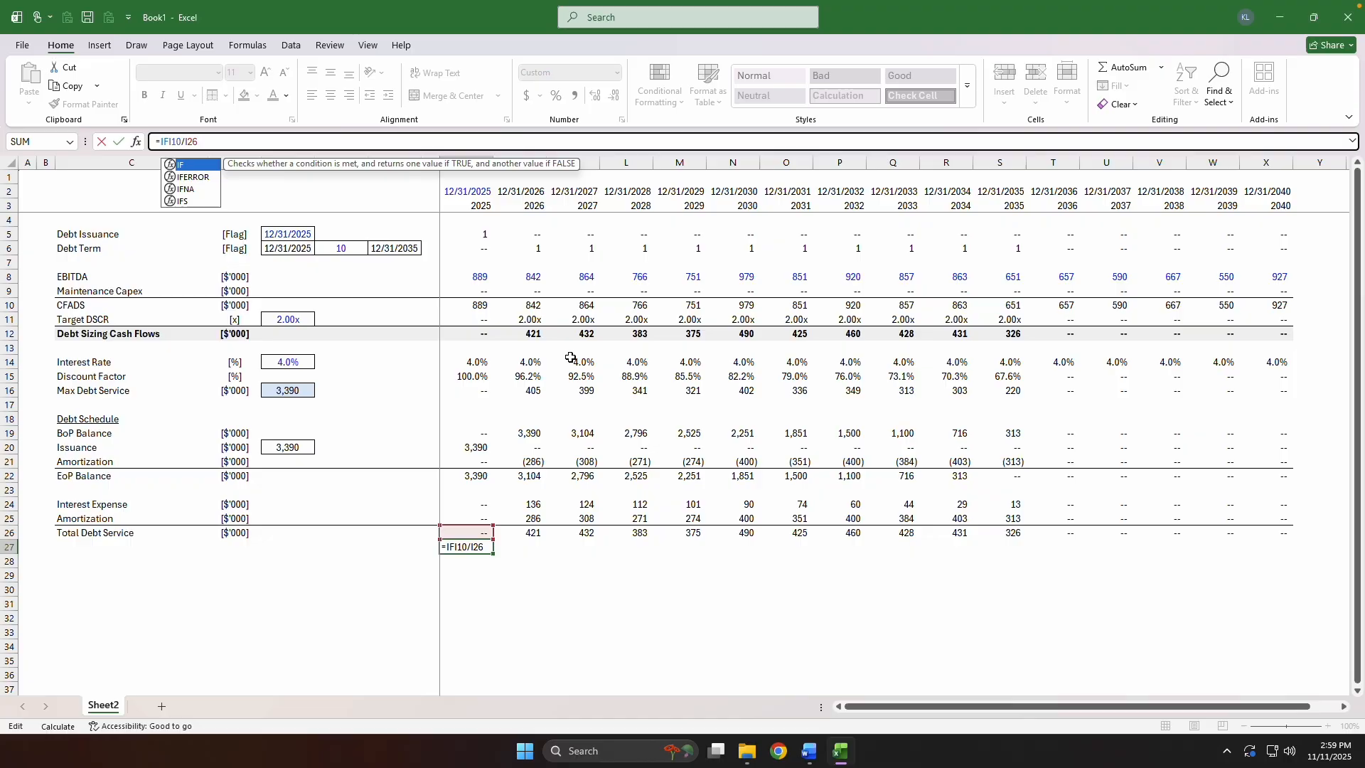
type(",0)")
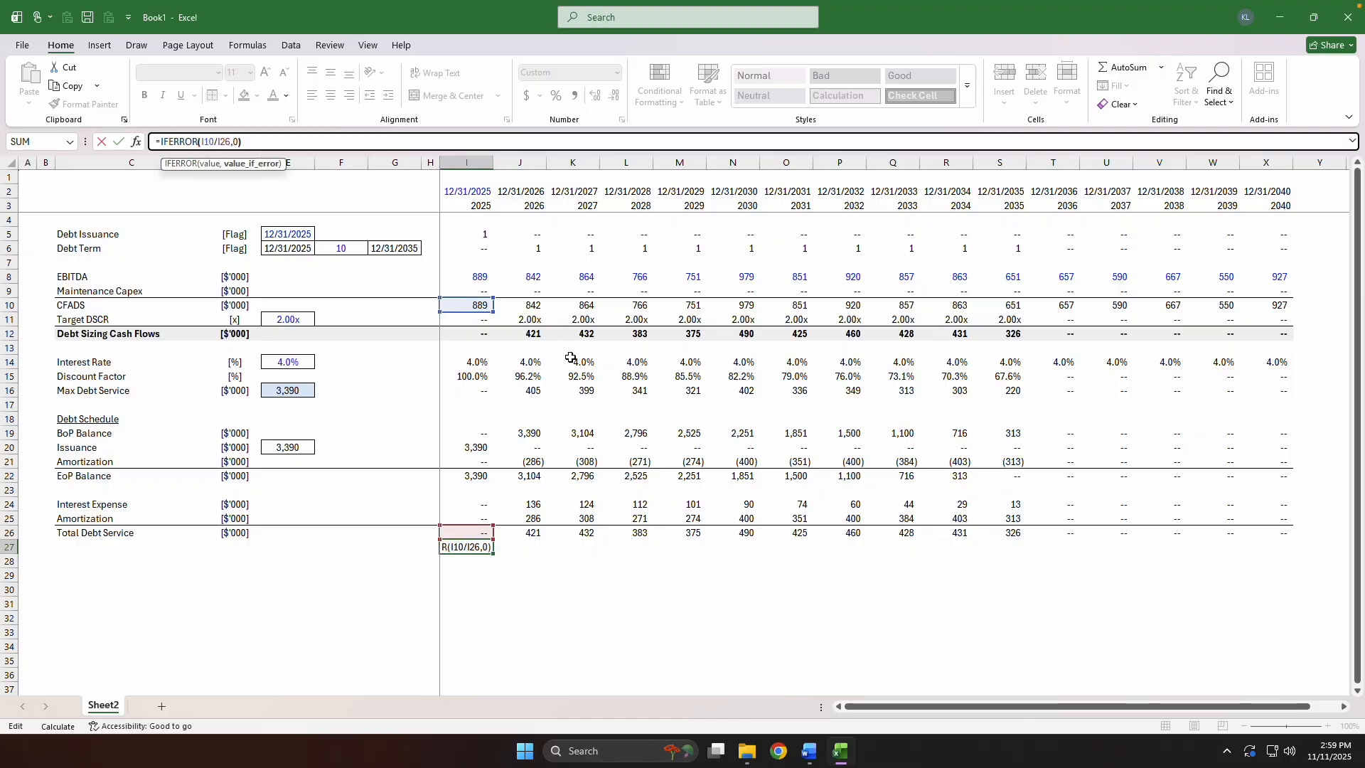
key("Return")
Fill the I27 ratio formula across through X27 and recalculate the sheet.
key("Up")
key("ctrl+Right")
key("Down")
key("ctrl+shift+Left")
key("ctrl+r")
key("ctrl+Left")
key("F9")
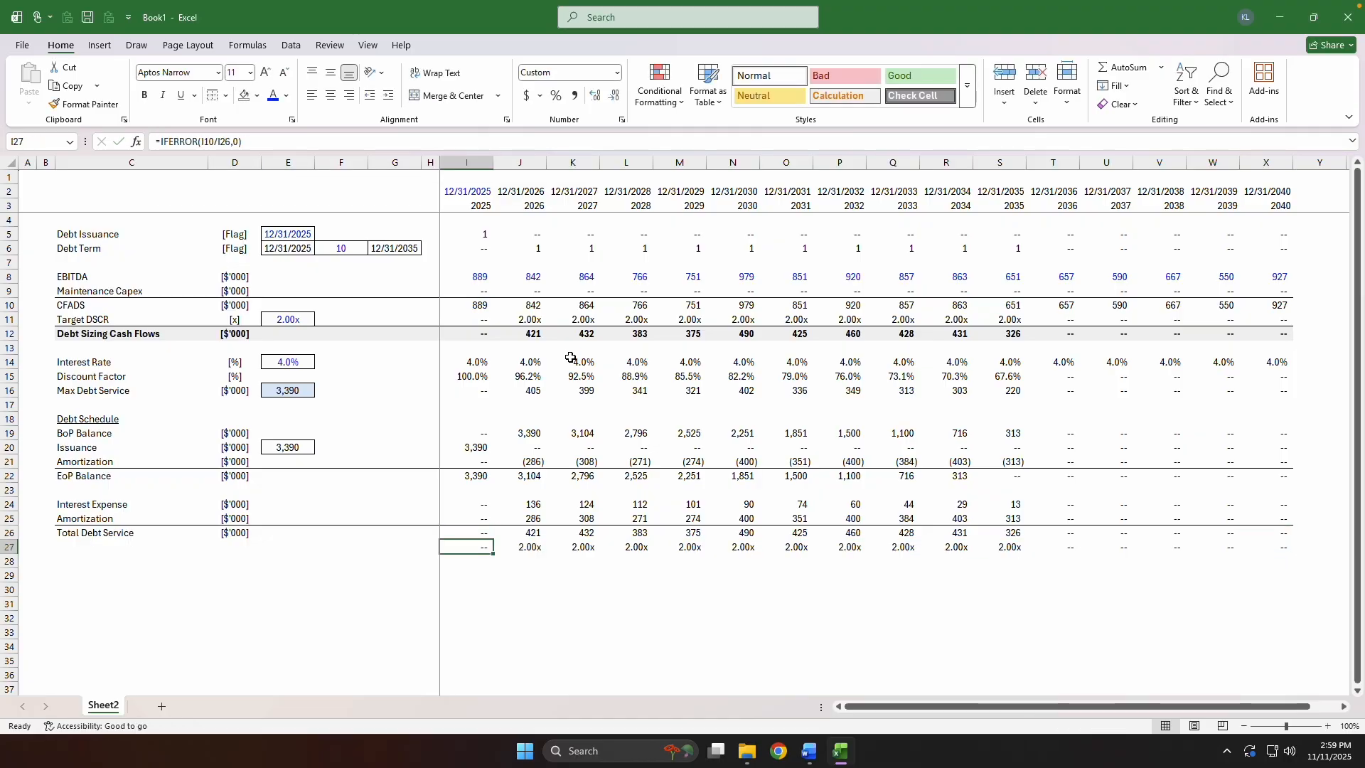
Label C27 as Implied DSCR and enter the unit [x] in D27.
key("Right")
key("Left")
key("ctrl+Left")
key("Right")
key("Right")
type("Im")
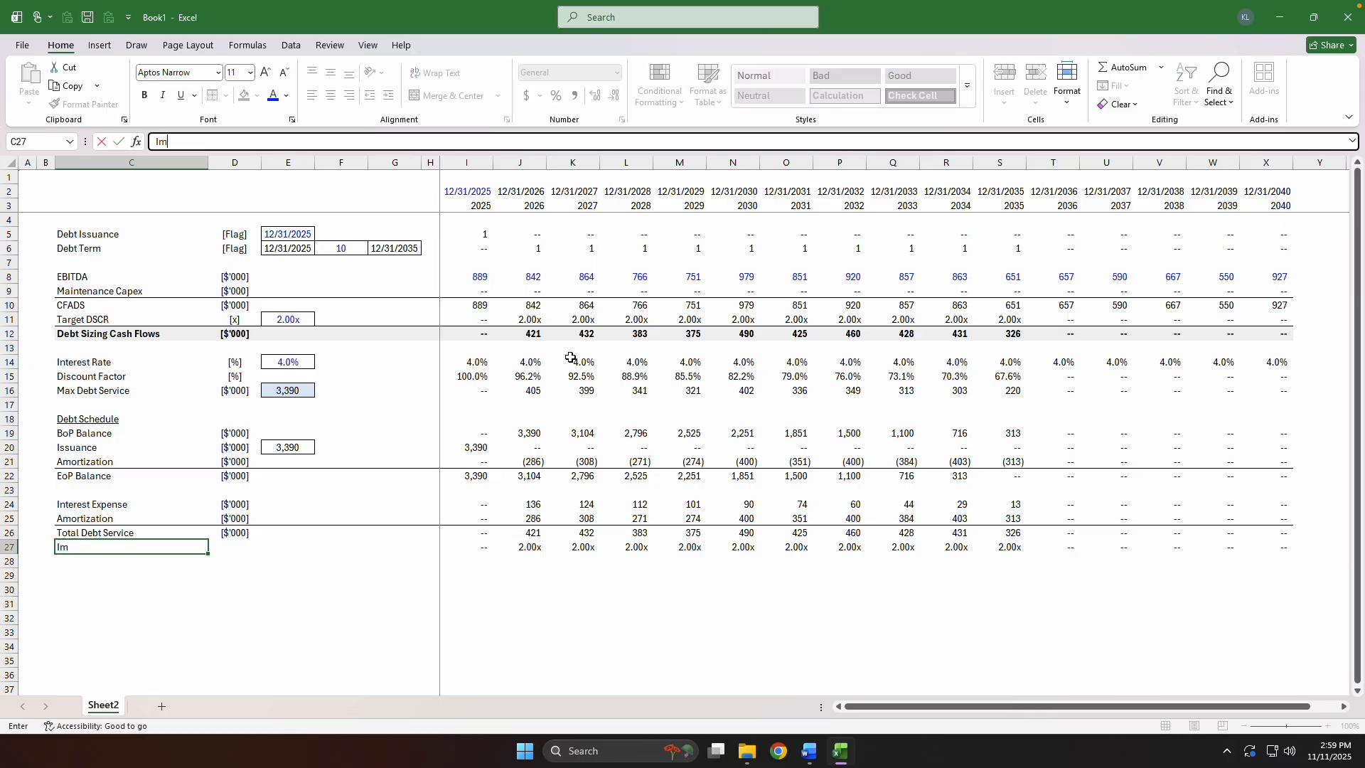
type("plied DSCR")
key("Right")
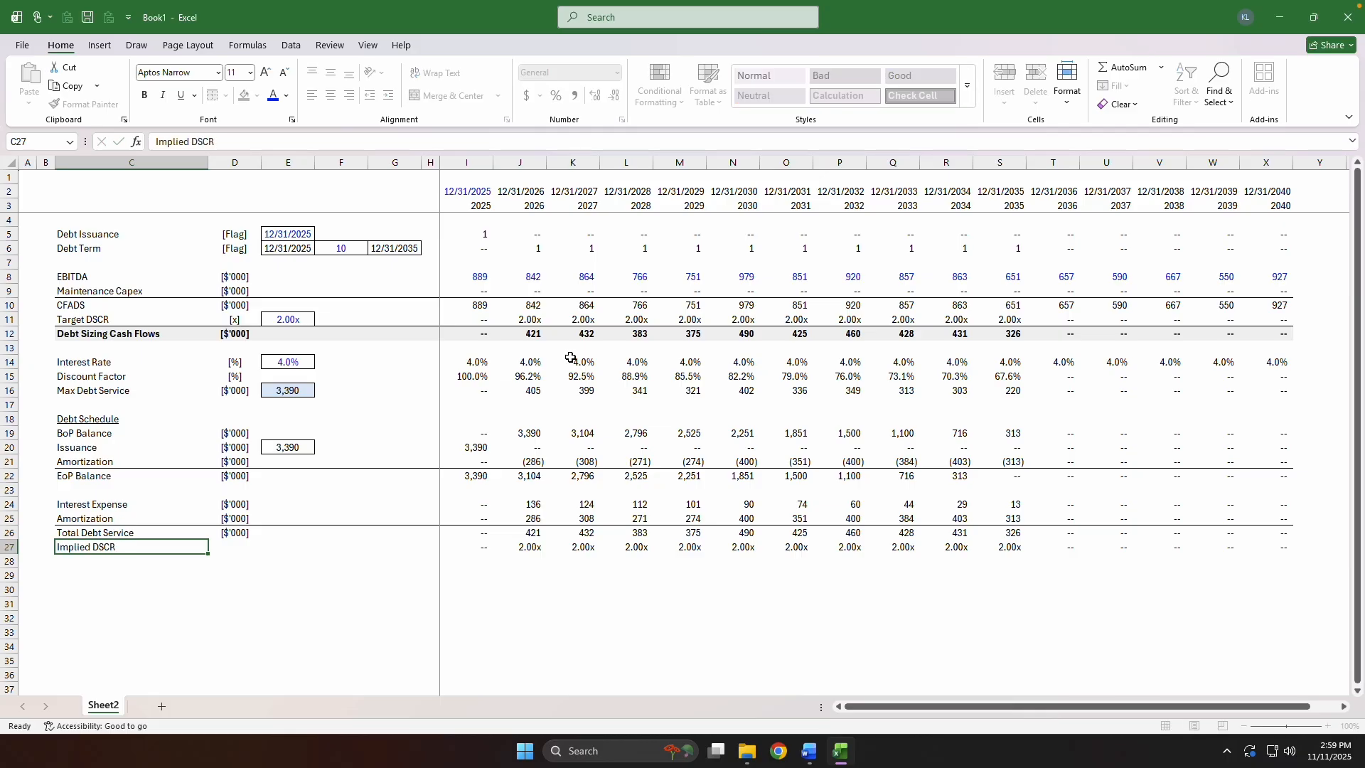
type("[x]")
key("Right")
Indent the Implied DSCR label and italicize row 27 from column C through column X.
key("Left")
key("Left")
key("alt+h")
key("6")
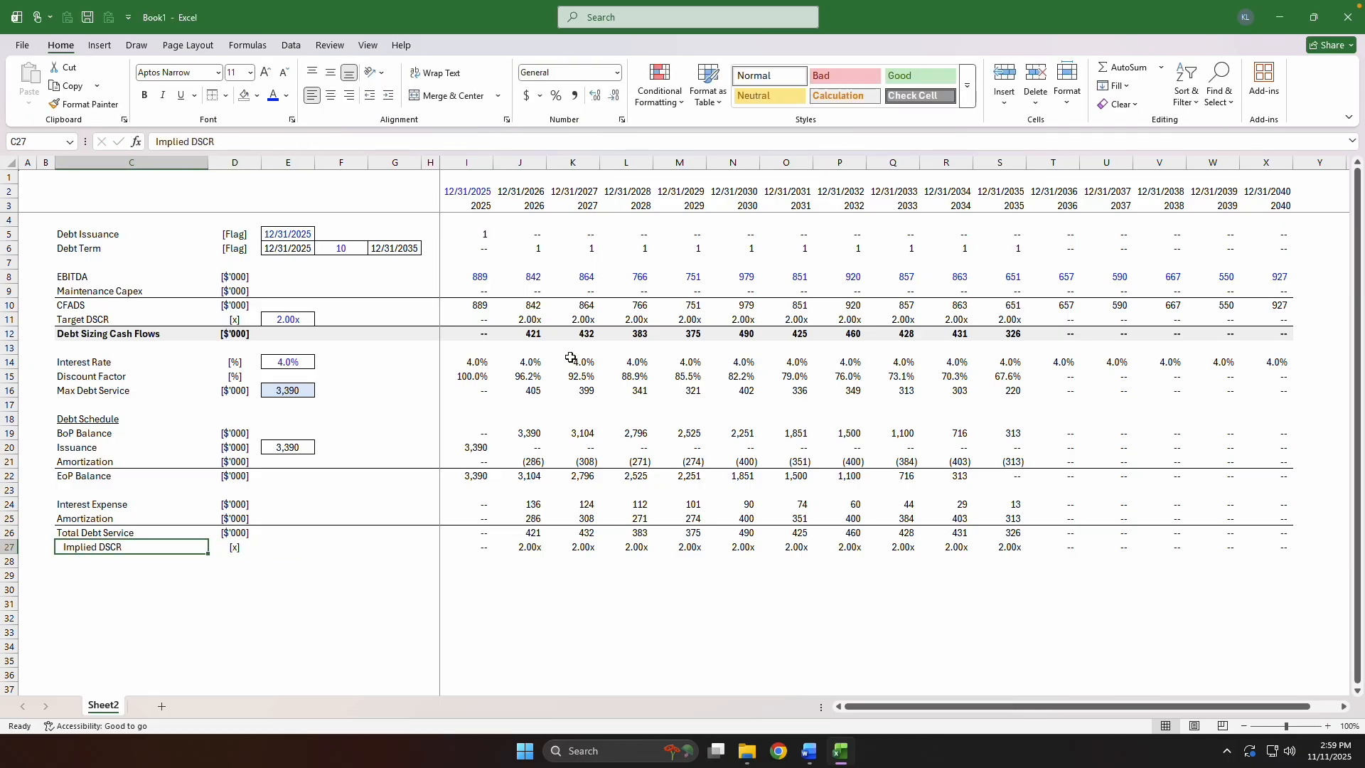
key("ctrl+shift+Right")
key("ctrl+shift+Right")
key("ctrl+shift+Right")
key("ctrl+i")
key("Left")
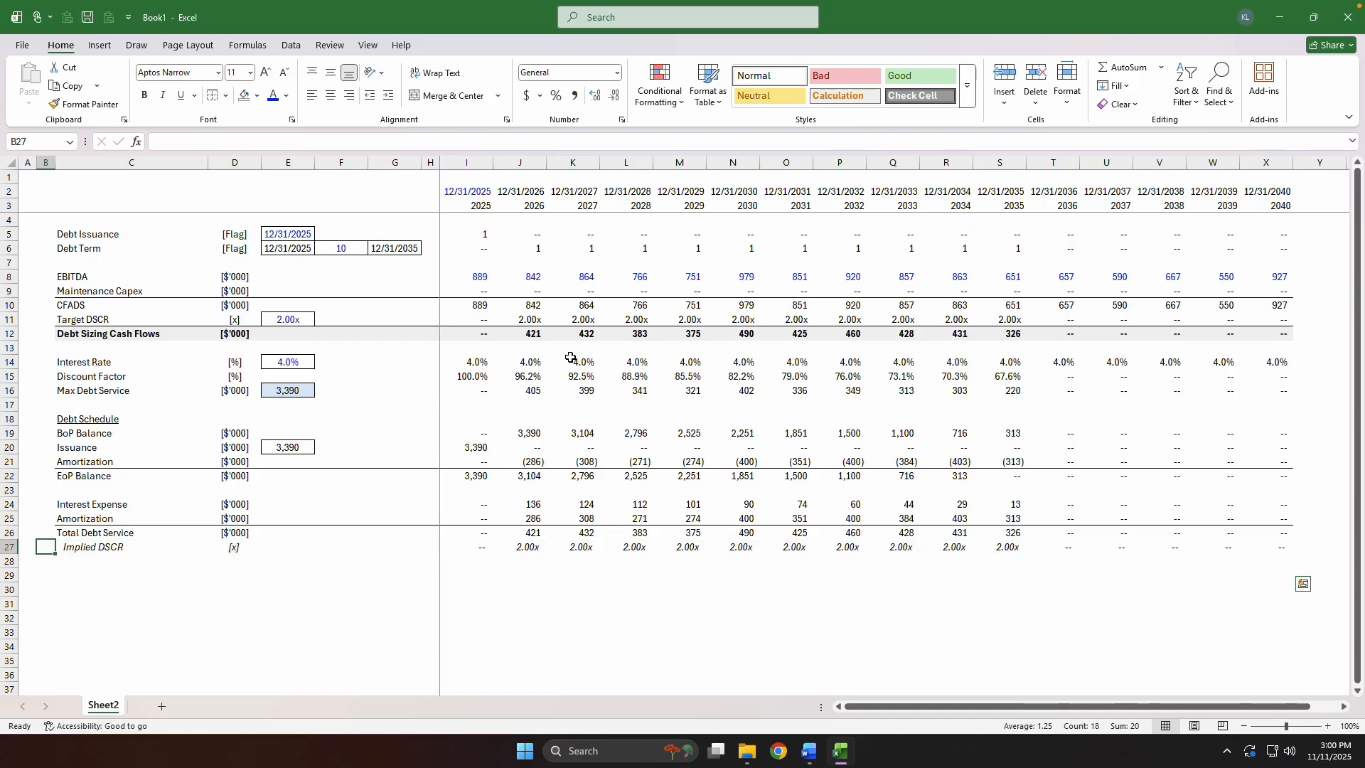
Examine the Implied DSCR, Total Debt Service and Amortization formulas across the debt term.
key("Right")
key("Right")
key("Right")
key("Right")
key("Right")
key("Right")
key("Right")
key("Right")
key("F2")
key("Escape")
key("Up")
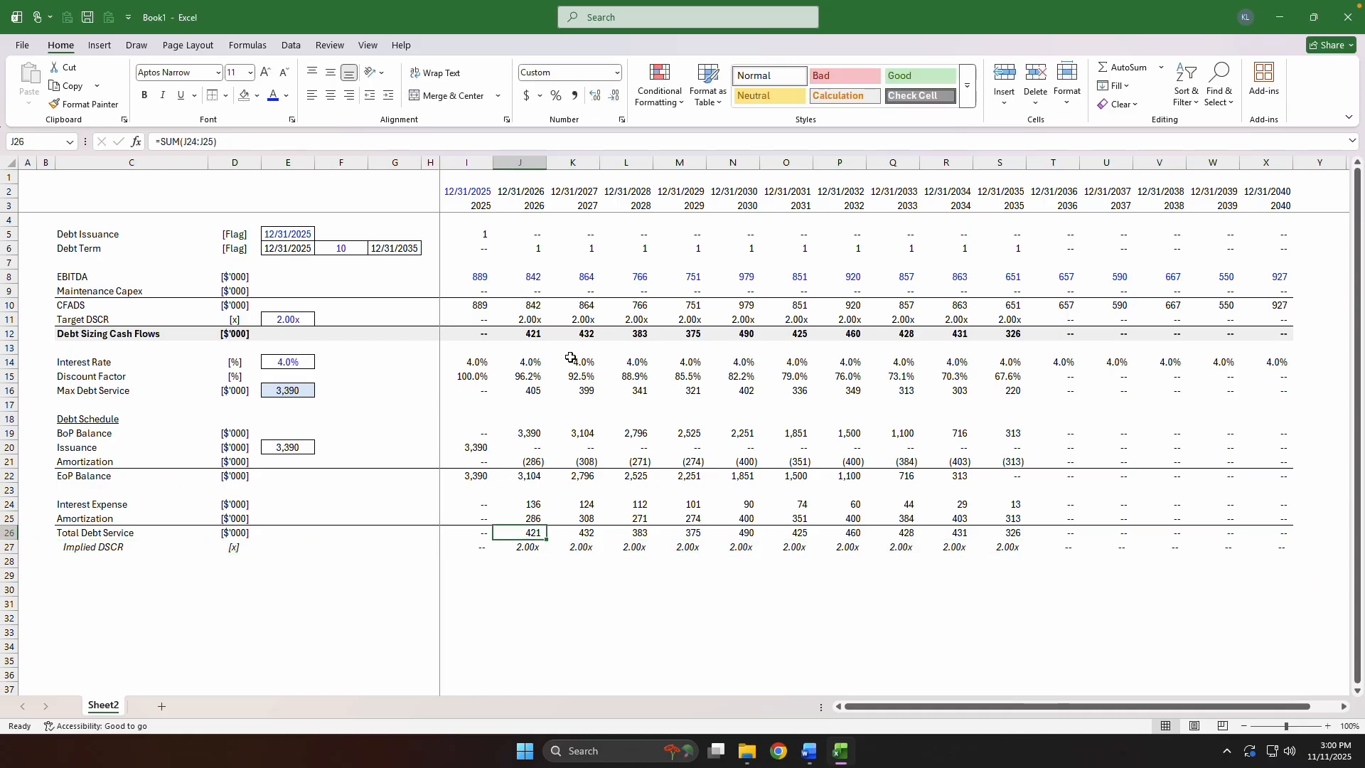
key("Right")
key("Right")
key("ctrl+Right")
key("ctrl+Left")
key("ctrl+Left")
key("ctrl+Right")
key("Up")
key("Up")
key("Up")
key("Up")
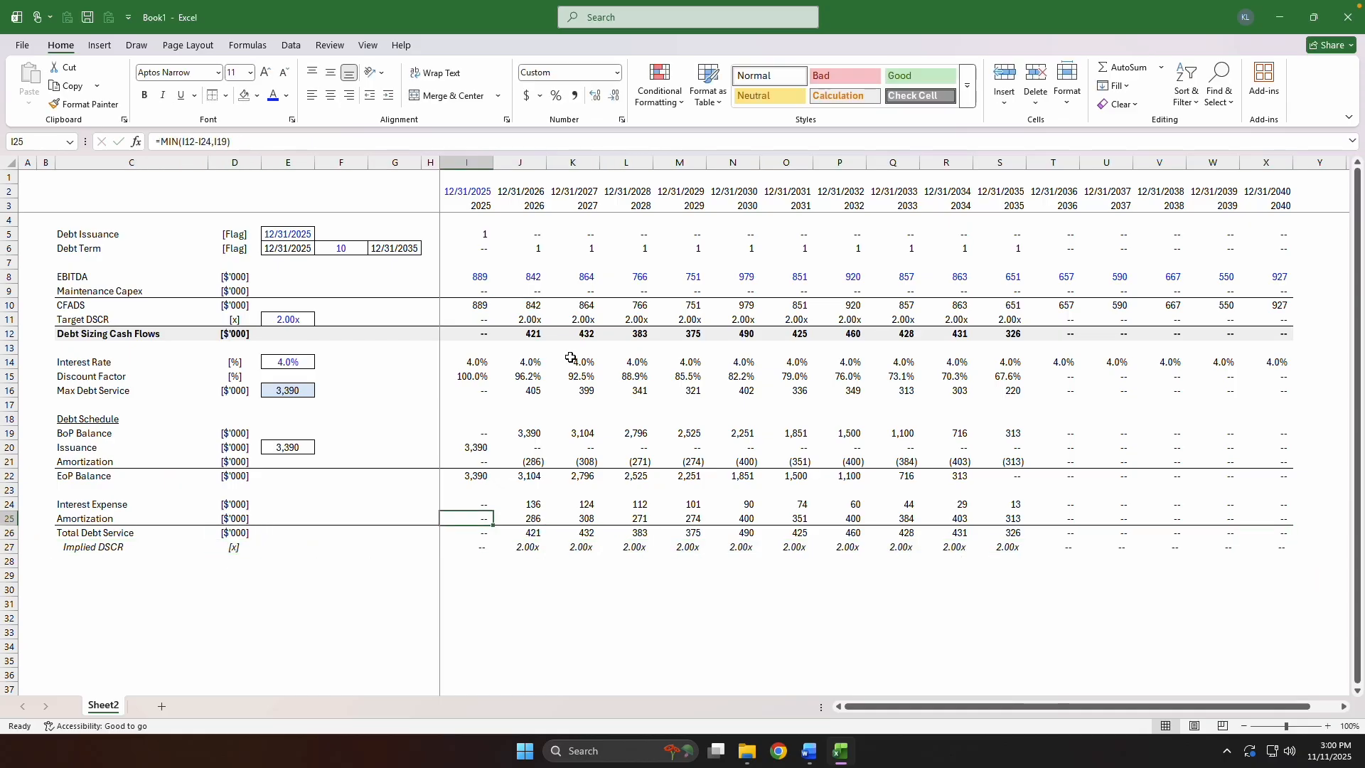
key("Right")
key("Right")
key("Right")
key("Right")
key("Right")
key("Right")
key("ctrl+Home")
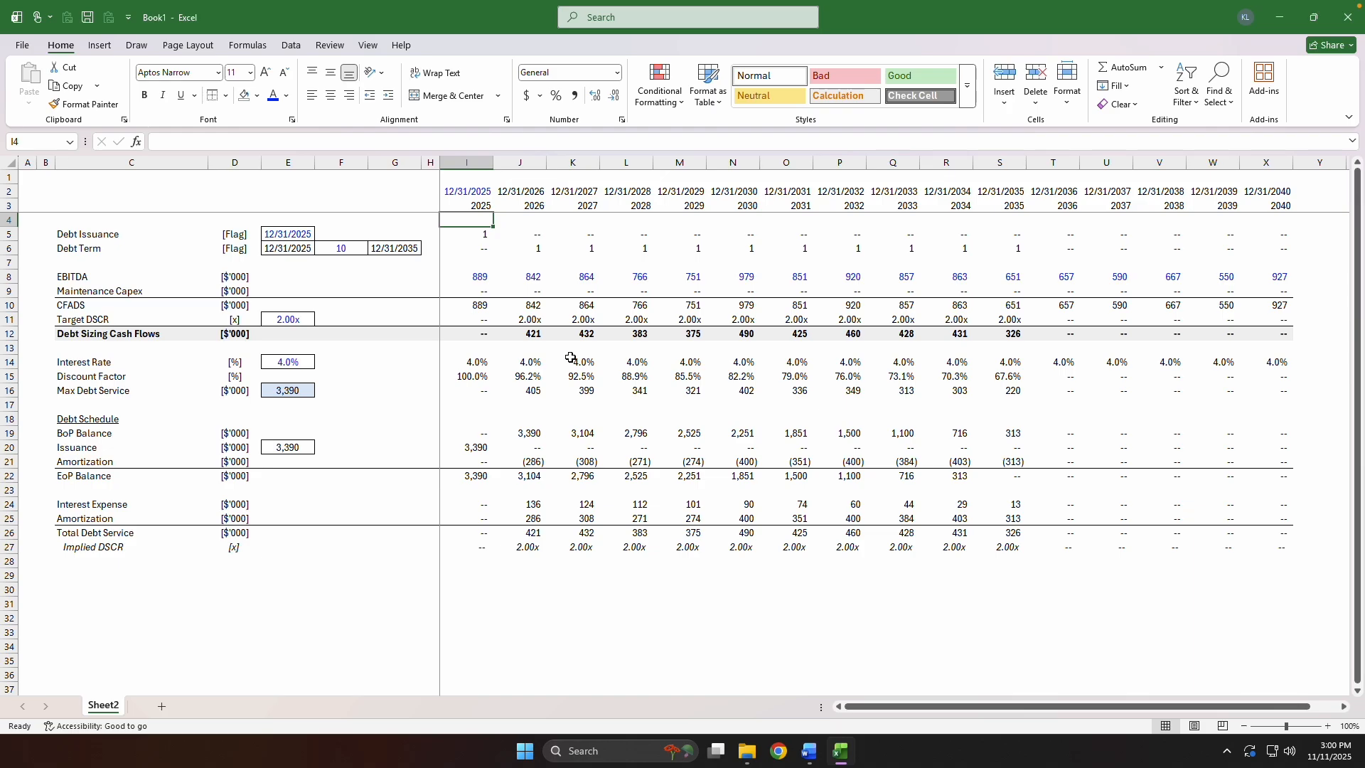
Override the 2030 Interest Rate in N14 with 8% and recalculate the sheet.
key("Right")
key("Right")
key("Right")
key("Down")
key("Down")
key("Down")
key("Down")
key("Down")
key("Down")
key("Down")
key("Down")
key("Down")
key("Down")
key("Down")
key("Right")
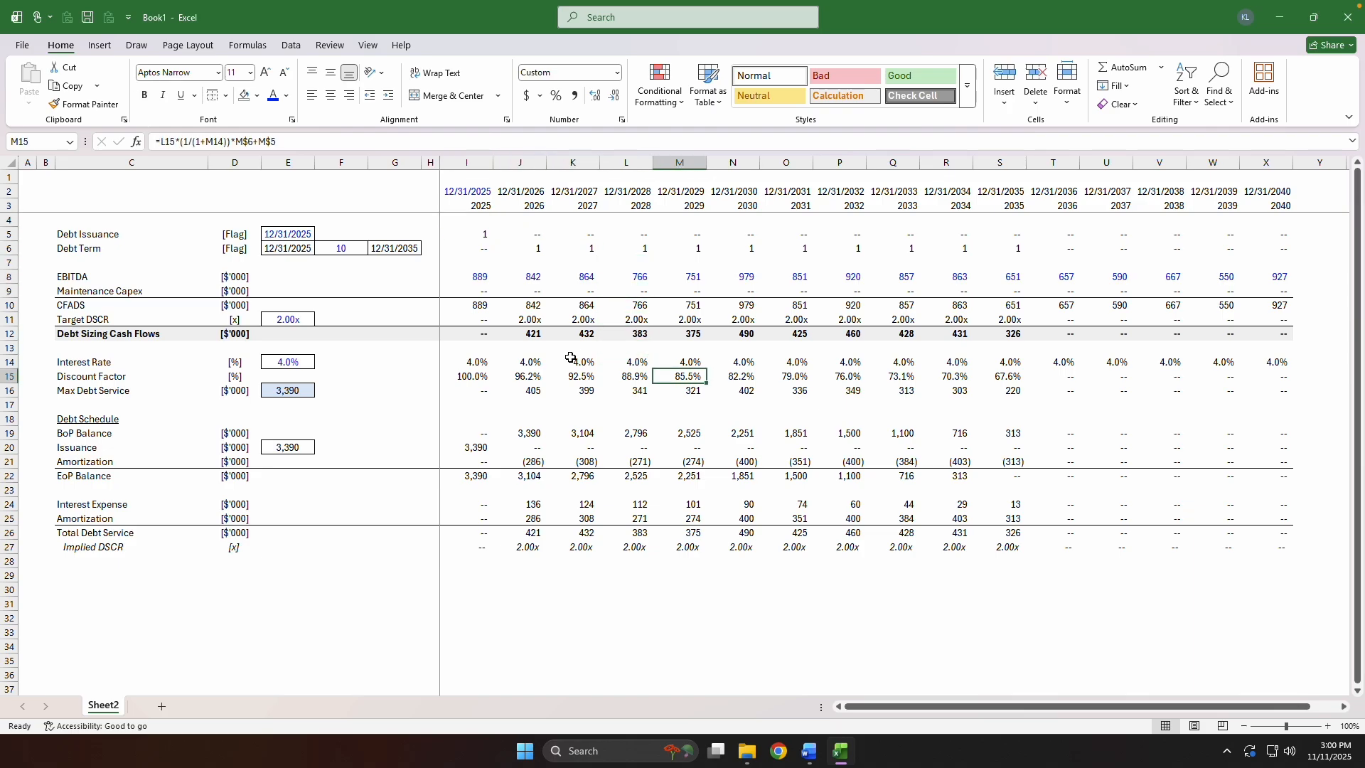
key("Up")
key("Right")
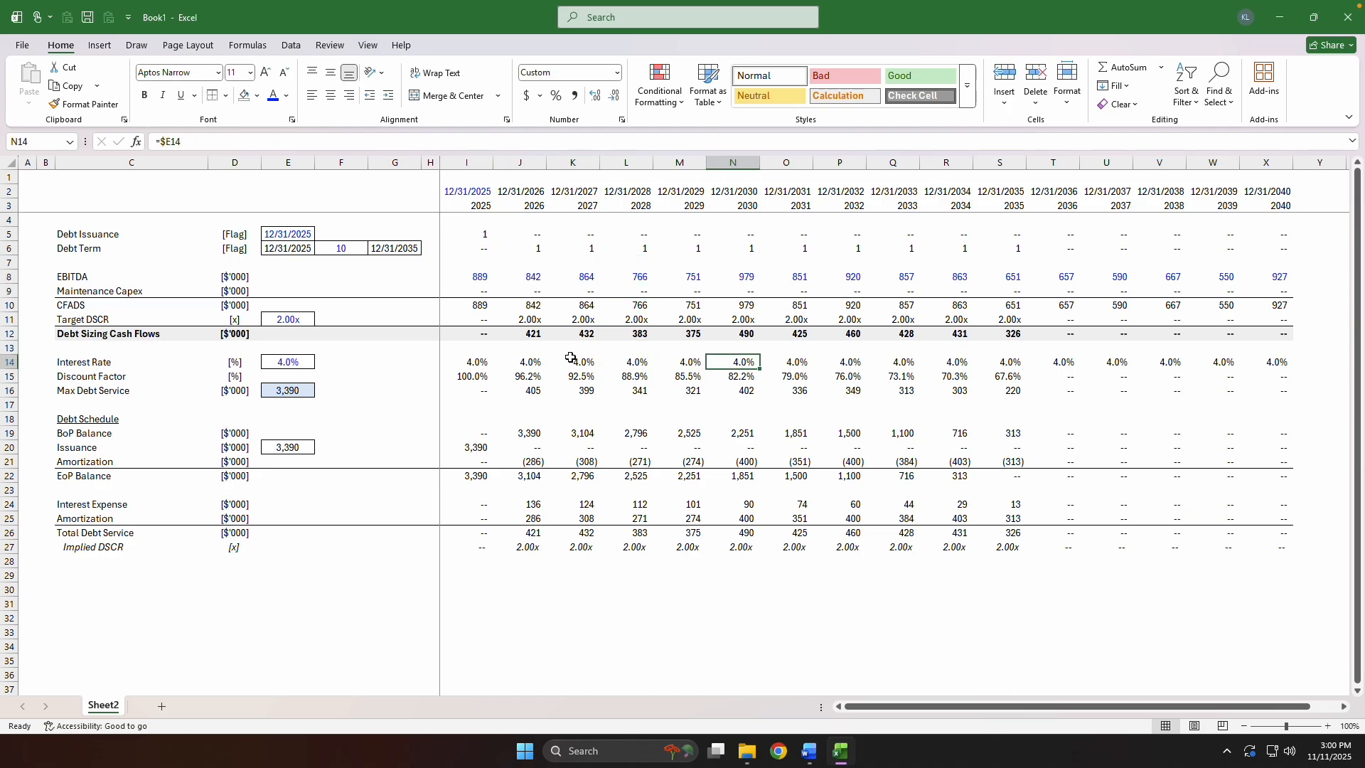
type("87")
key("ctrl+Return")
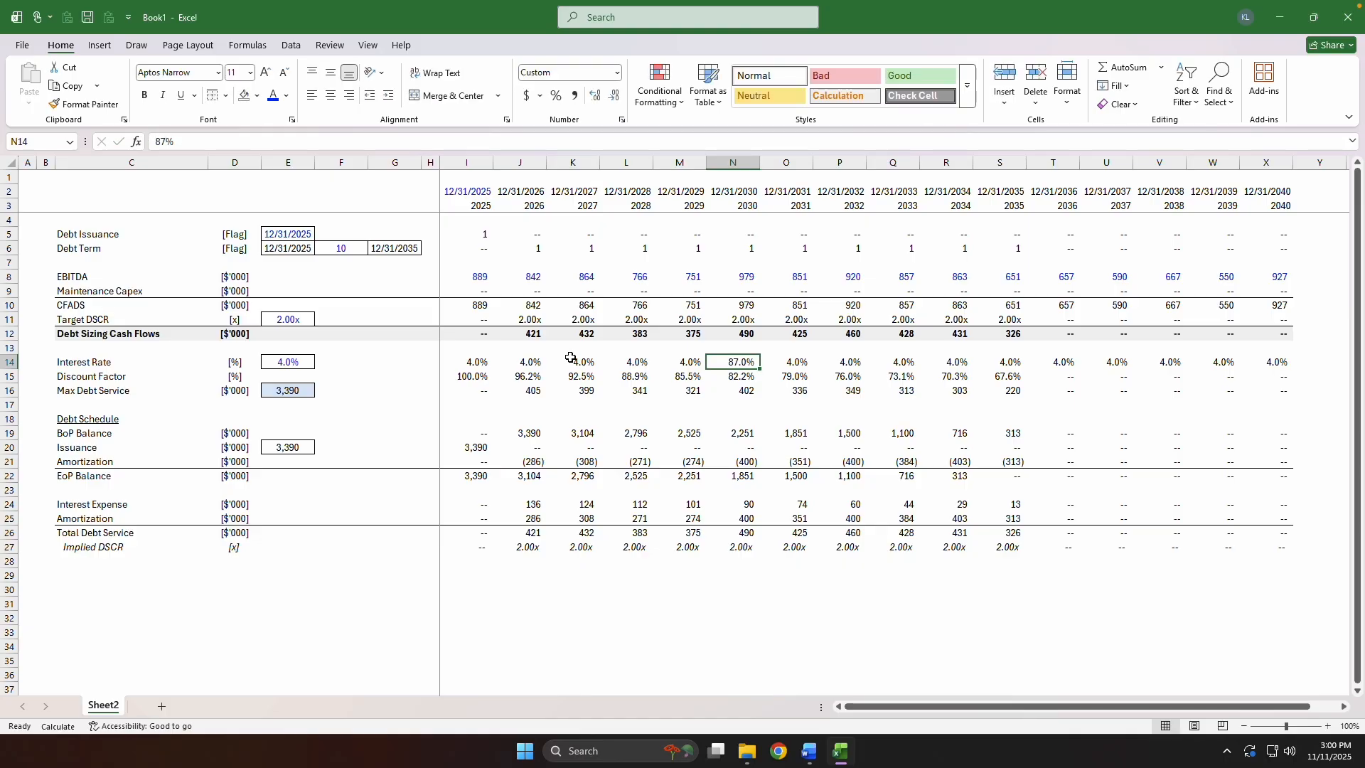
type("8")
key("ctrl+Return")
key("F9")
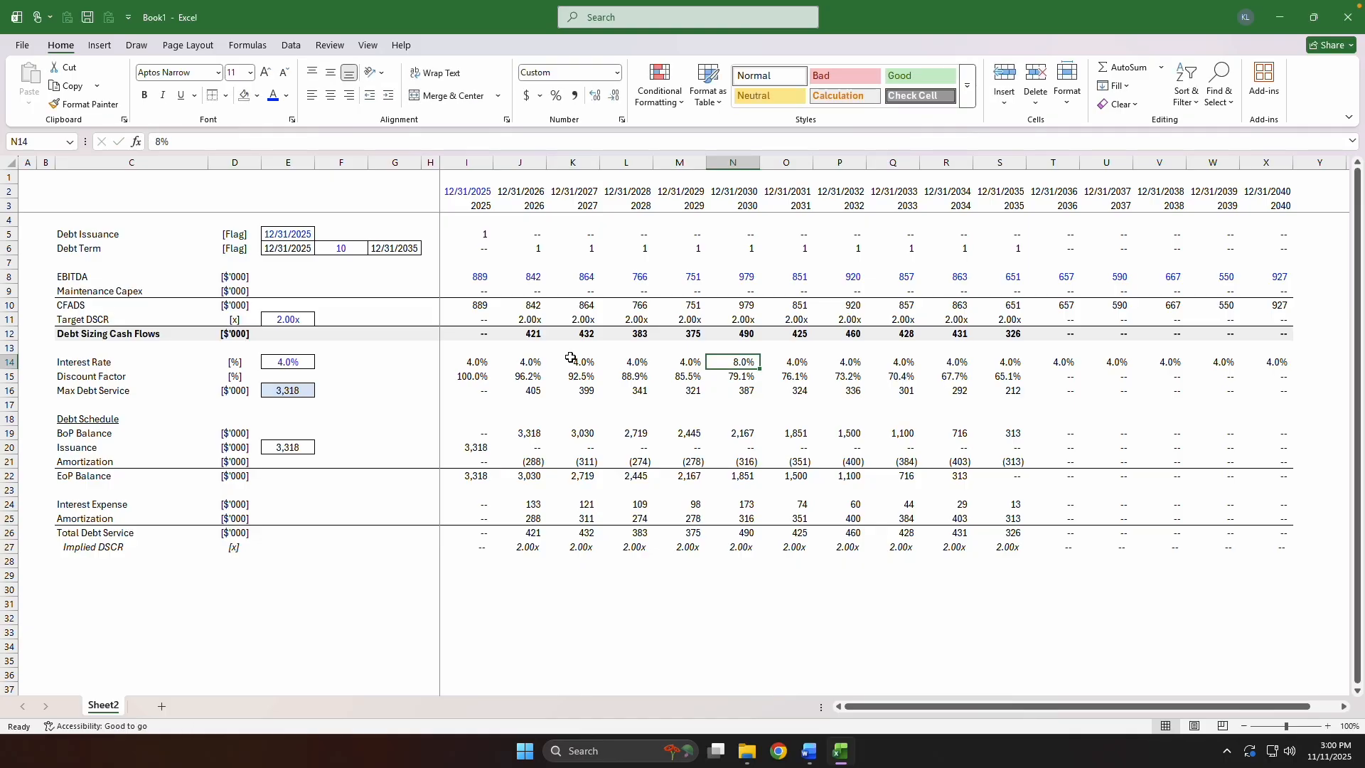
Override the 2028 Interest Rate in L14 with 3% and recalculate the sheet.
key("Left")
key("Left")
key("Left")
key("Right")
key("Right")
key("Right")
key("Left")
key("Left")
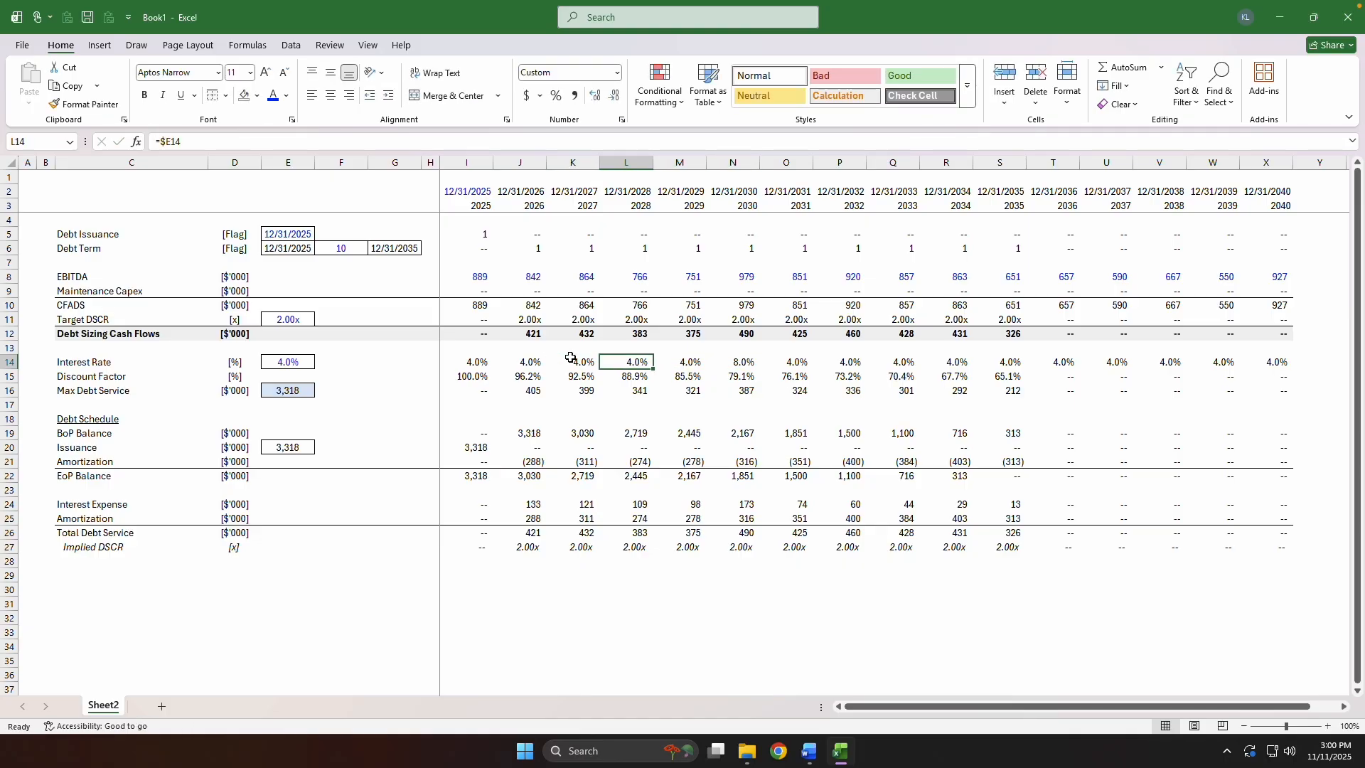
type("3")
key("ctrl+Return")
key("F9")
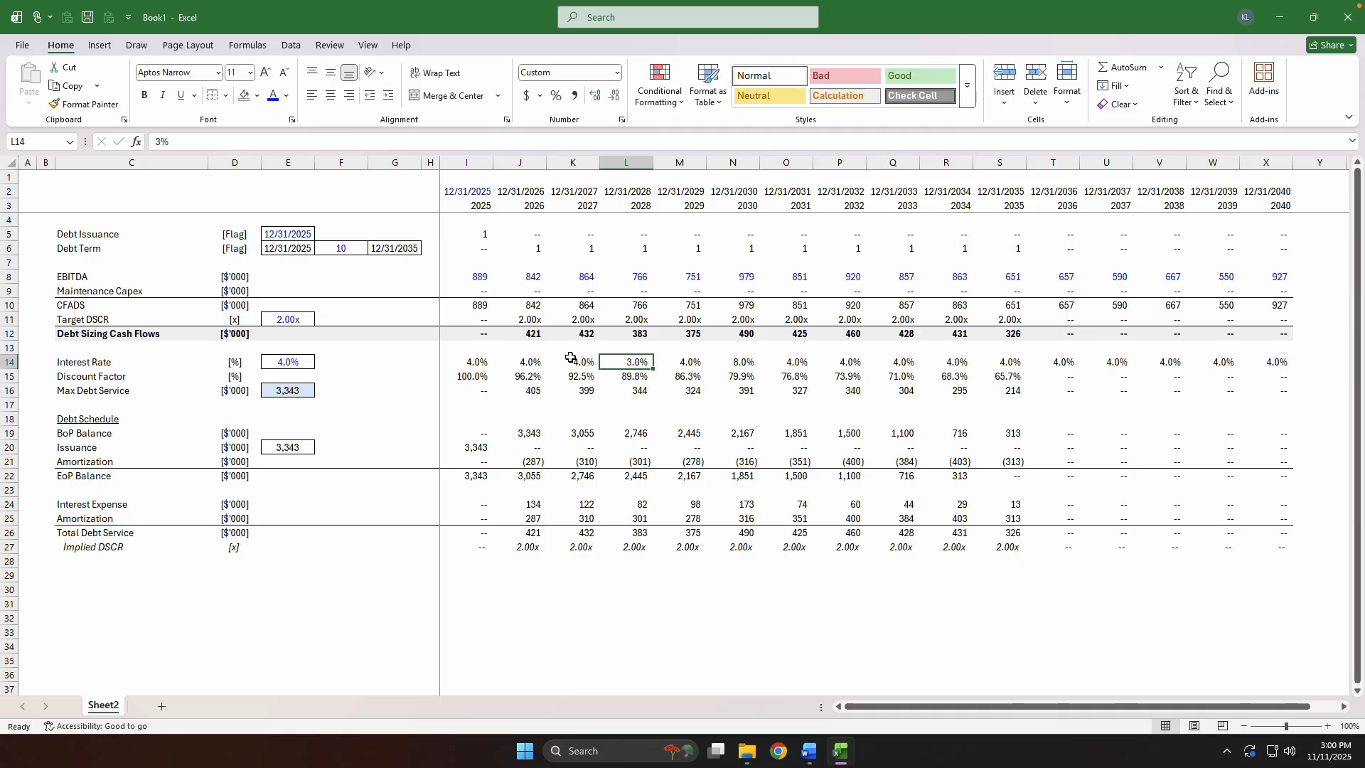
Override the 2033 and 2034 Interest Rates in Q14 and R14 with 10% and recalculate the sheet.
key("Right")
key("Right")
key("Right")
key("Right")
key("Right")
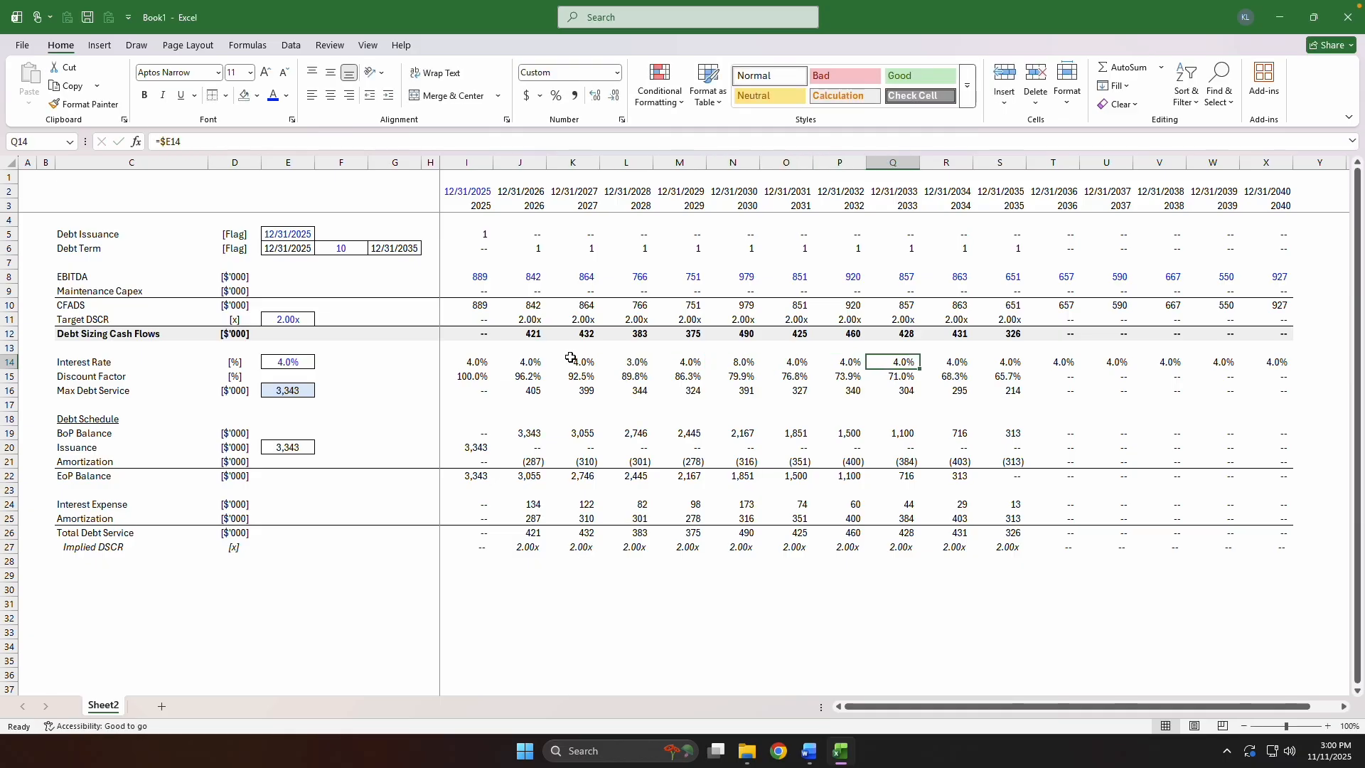
type("10")
key("ctrl+Return")
key("Right")
key("ctrl+r")
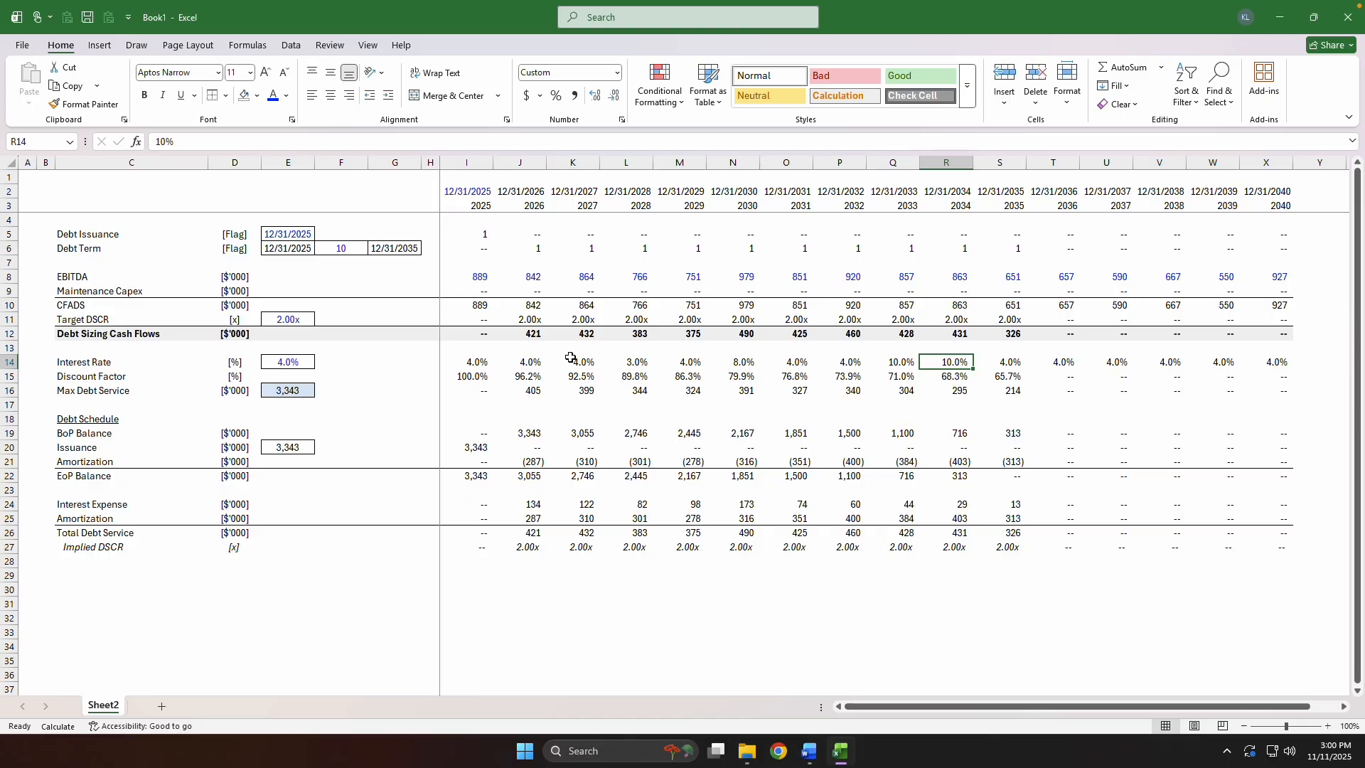
key("F9")
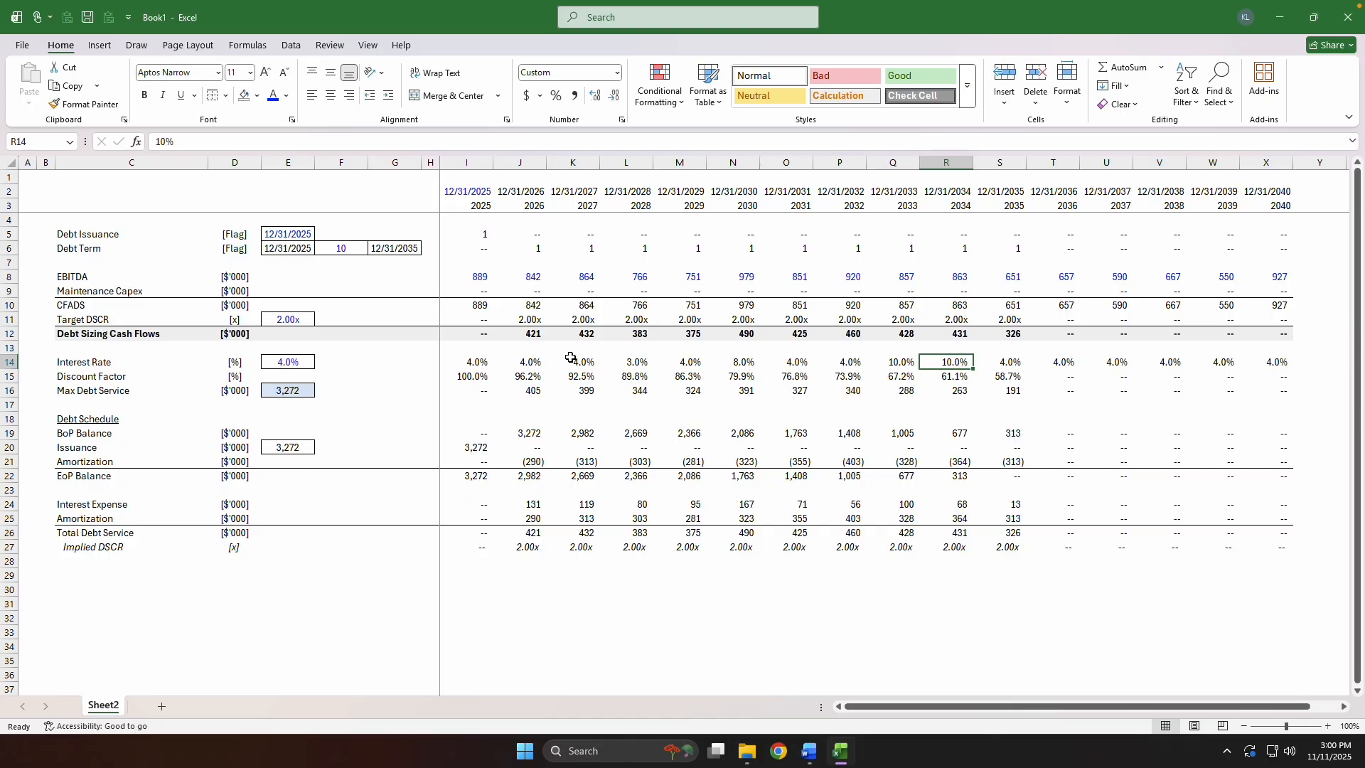
Examine the Debt Schedule balances through 2035 under the varied interest rates.
key("Right")
key("Down")
key("Down")
key("Down")
key("Down")
key("Down")
key("Down")
key("Down")
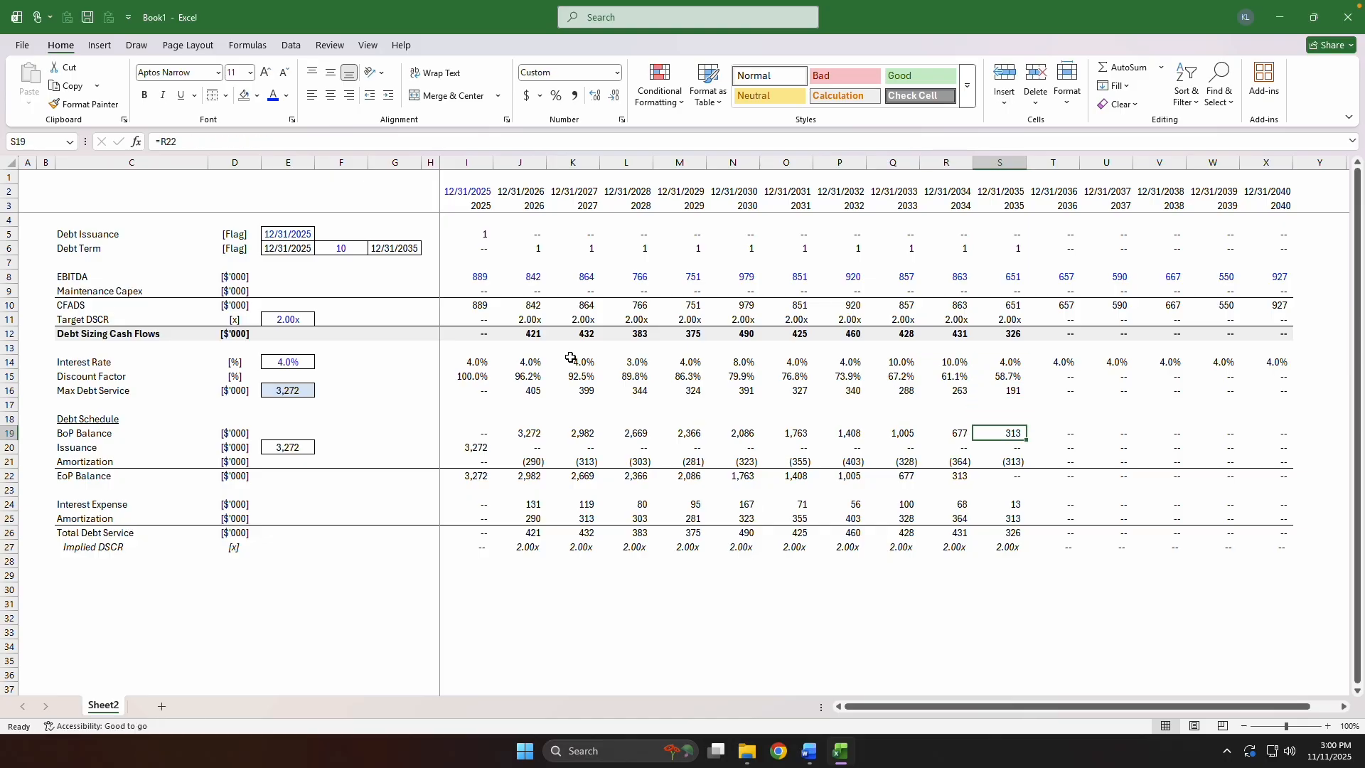
key("Left")
key("Left")
key("Left")
key("Left")
key("Left")
key("Left")
key("Left")
key("Left")
key("Left")
key("Left")
key("Up")
key("Up")
key("Up")
key("Up")
key("Up")
key("Up")
key("Up")
key("Up")
key("Up")
key("Up")
key("Up")
key("Up")
key("Up")
key("Up")
key("Up")
key("Up")
key("Up")
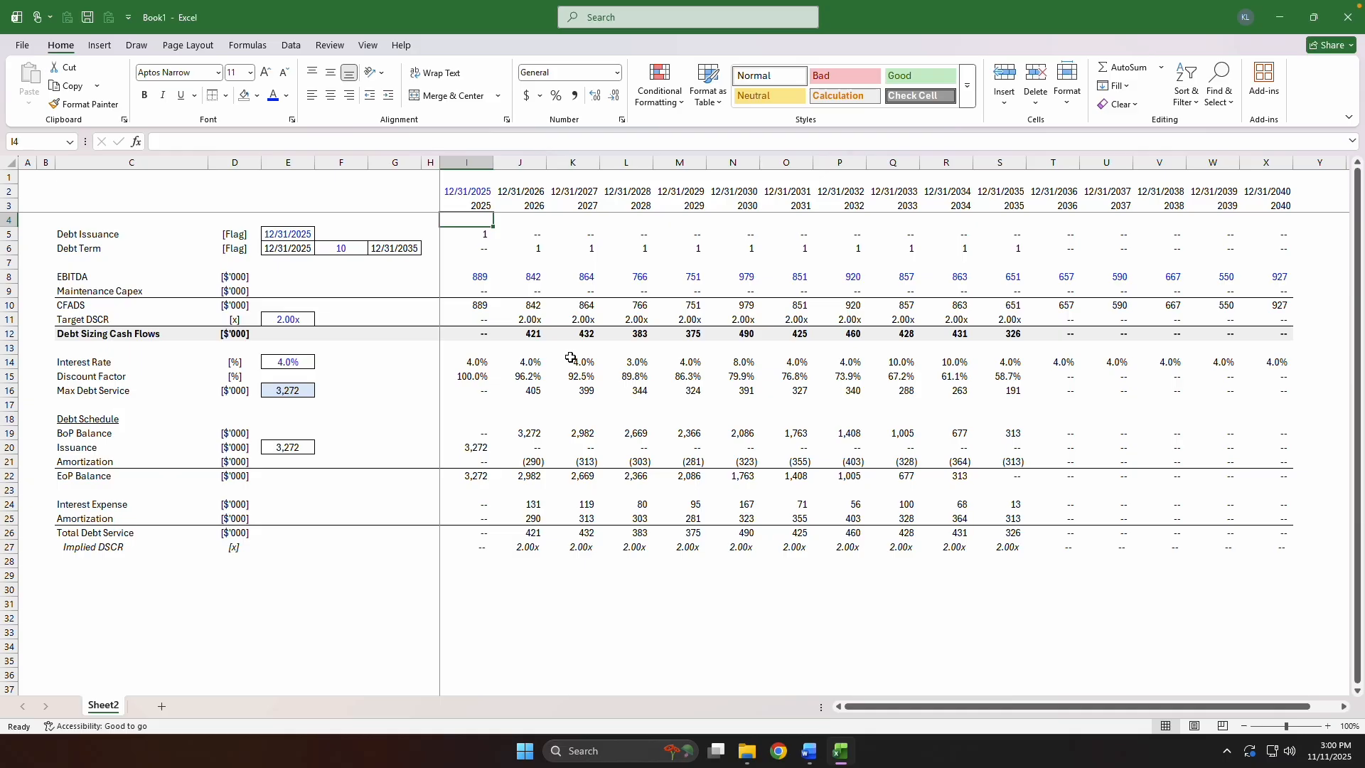
Examine the Interest Rate, Discount Factor and Max Debt Service rows starting from 2025.
key("Down")
key("Down")
key("Down")
key("Down")
key("Down")
key("Down")
key("Down")
key("Down")
key("Down")
key("Down")
key("Down")
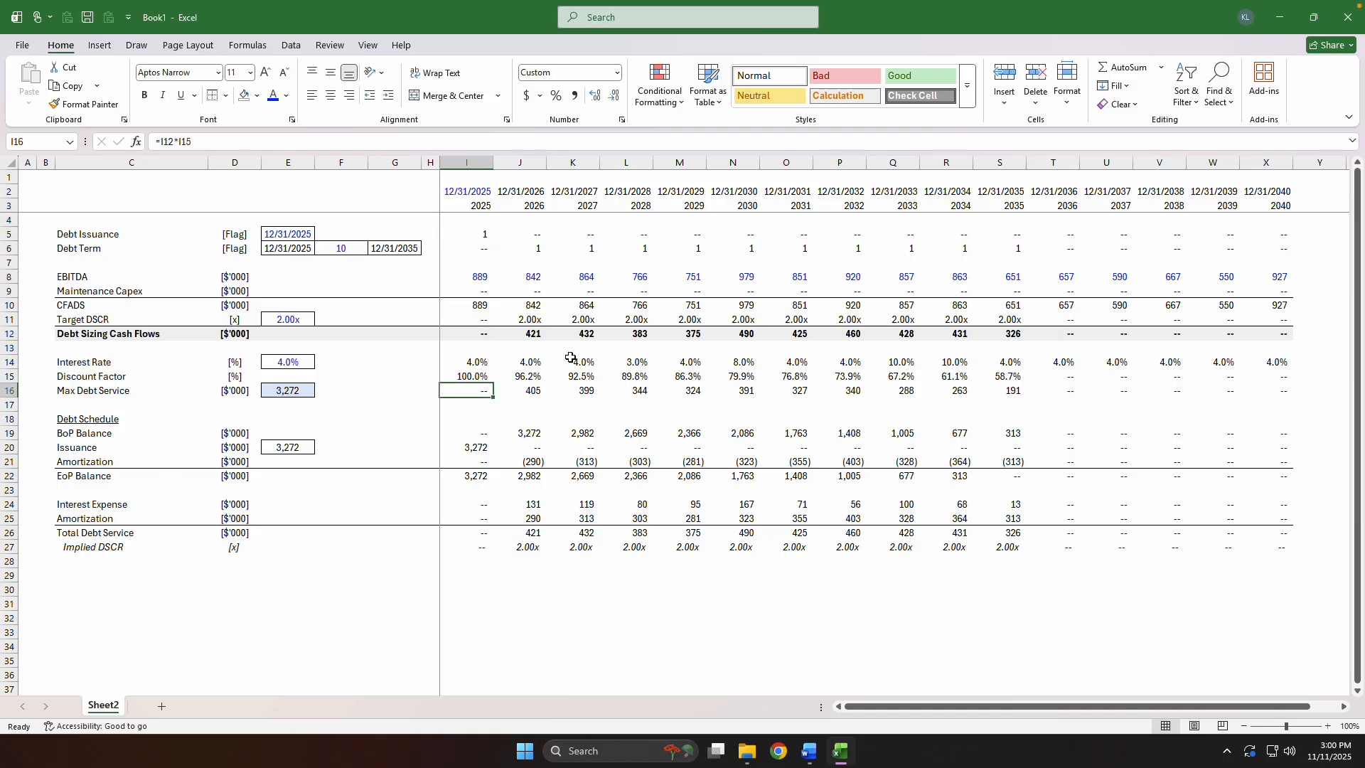
key("Up")
key("ctrl+Right")
key("ctrl+Left")
key("ctrl+shift+Right")
key("Down")
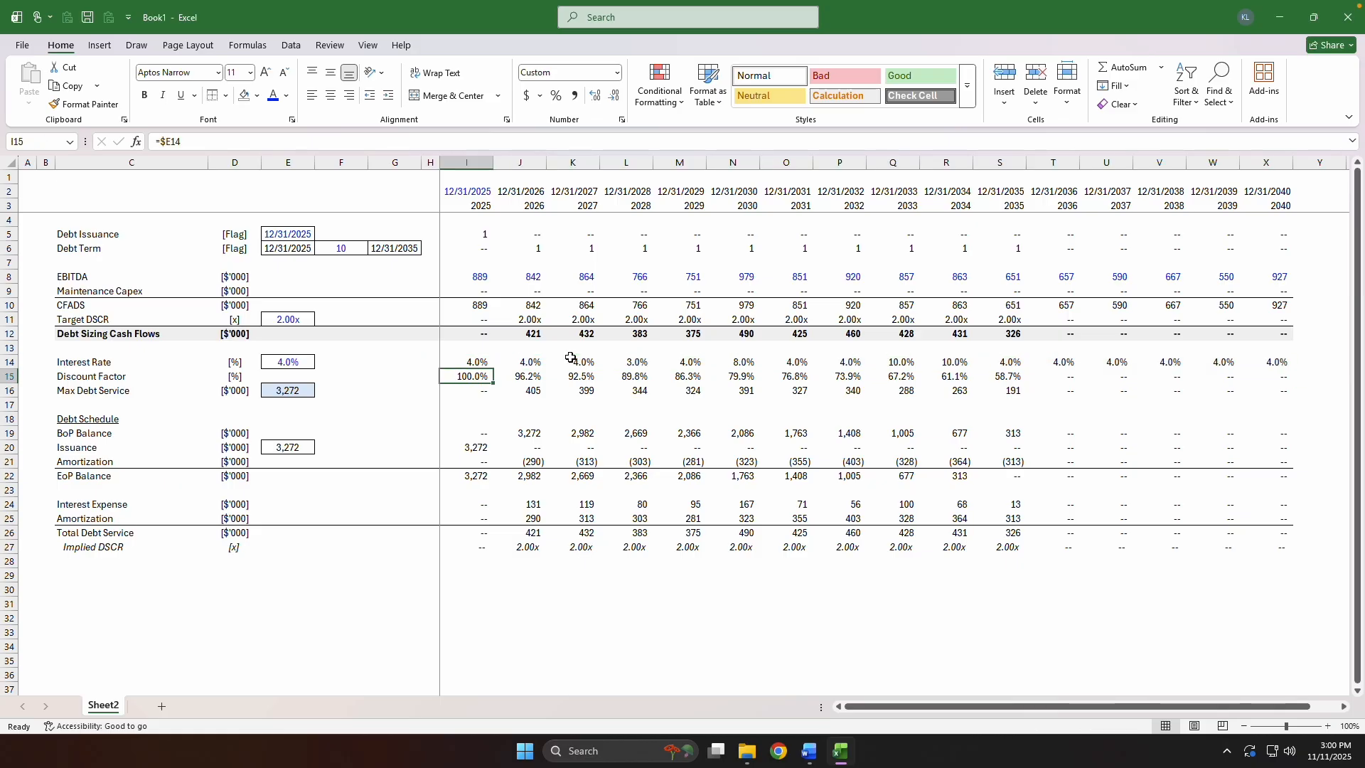
Review the Max Debt Service formula in K16 and the Discount Factor formulas from 2027 to 2029.
key("Down")
key("Right")
key("Right")
type("=K12*K15")
key("shift+Return")
Inspect the 2033 Discount Factor and Max Debt Service formulas in Q15 and Q16, and return to the sheet's starting cell.
key("Right")
key("Right")
key("Right")
key("Right")
key("Right")
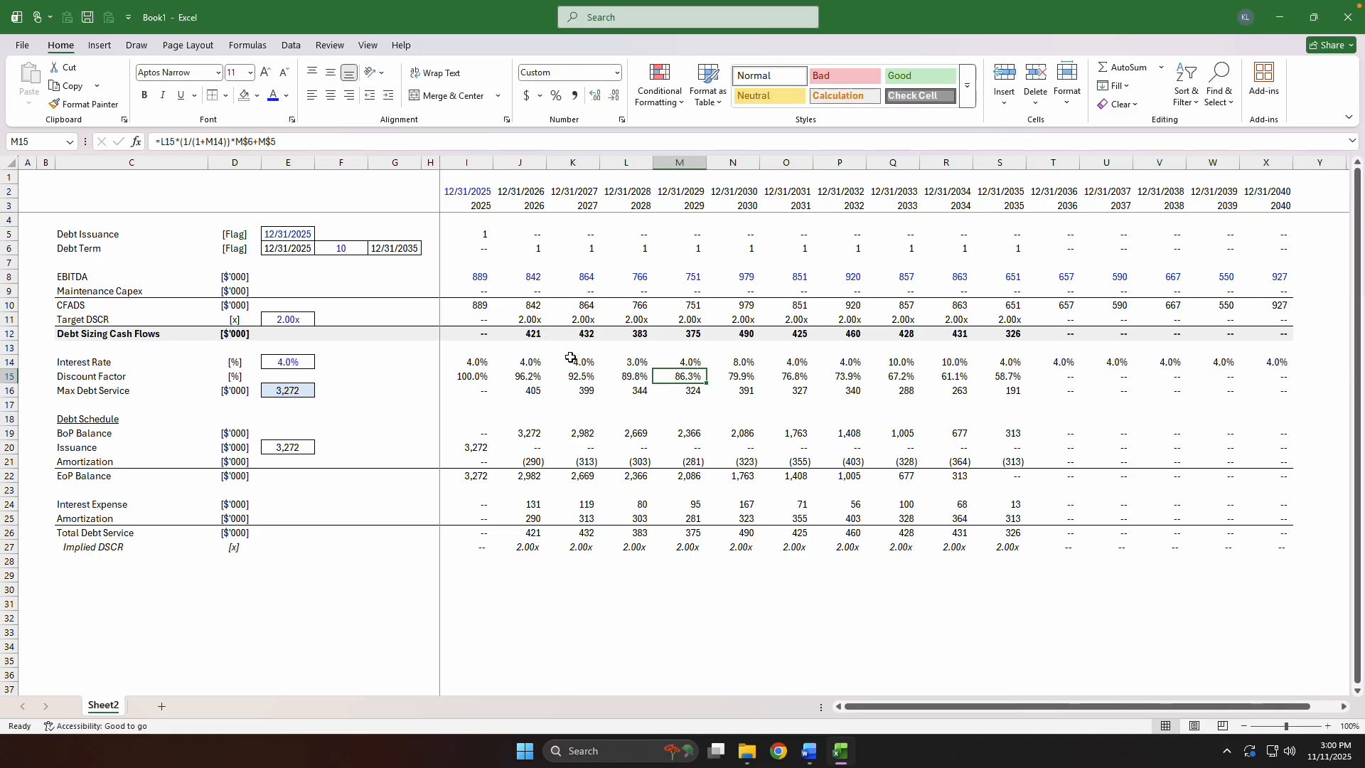
key("Right")
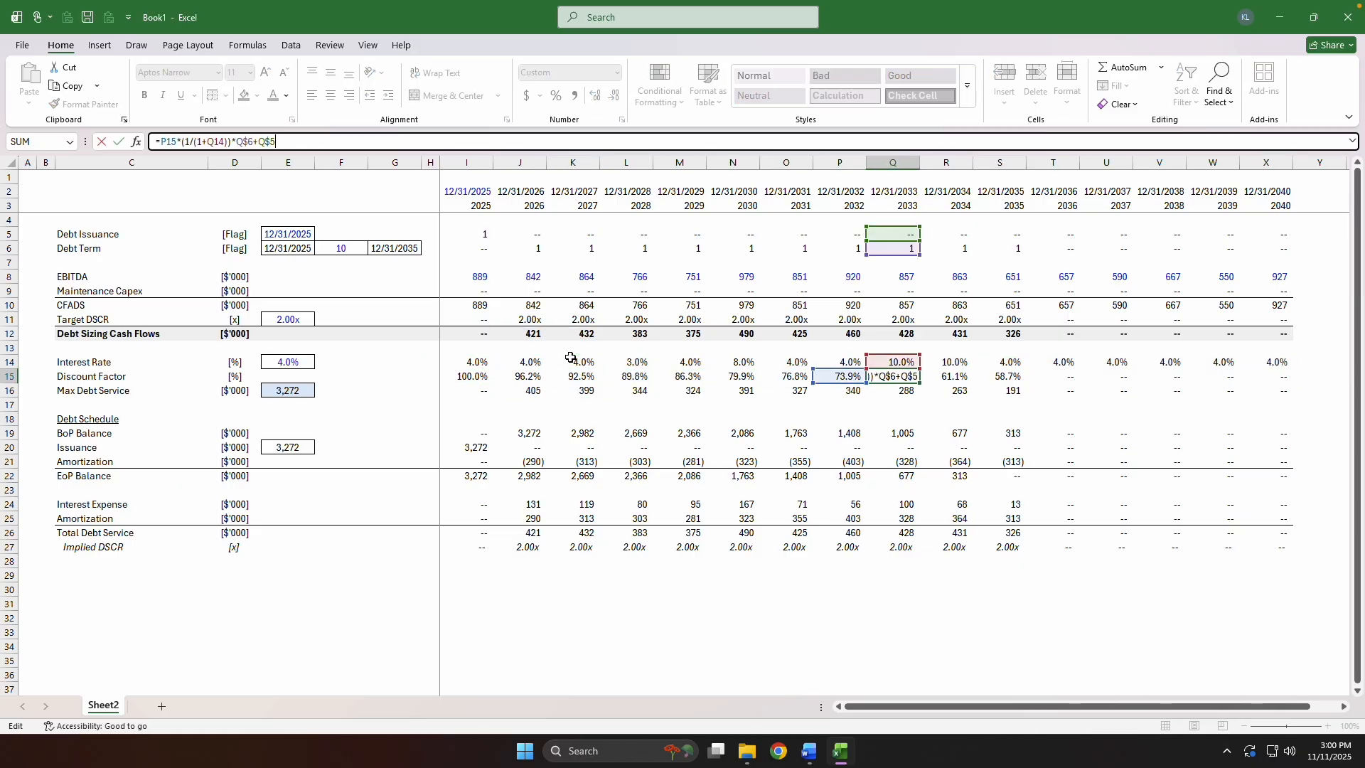
key("Down")
type("=Q12*Q15")
key("ctrl+Return")
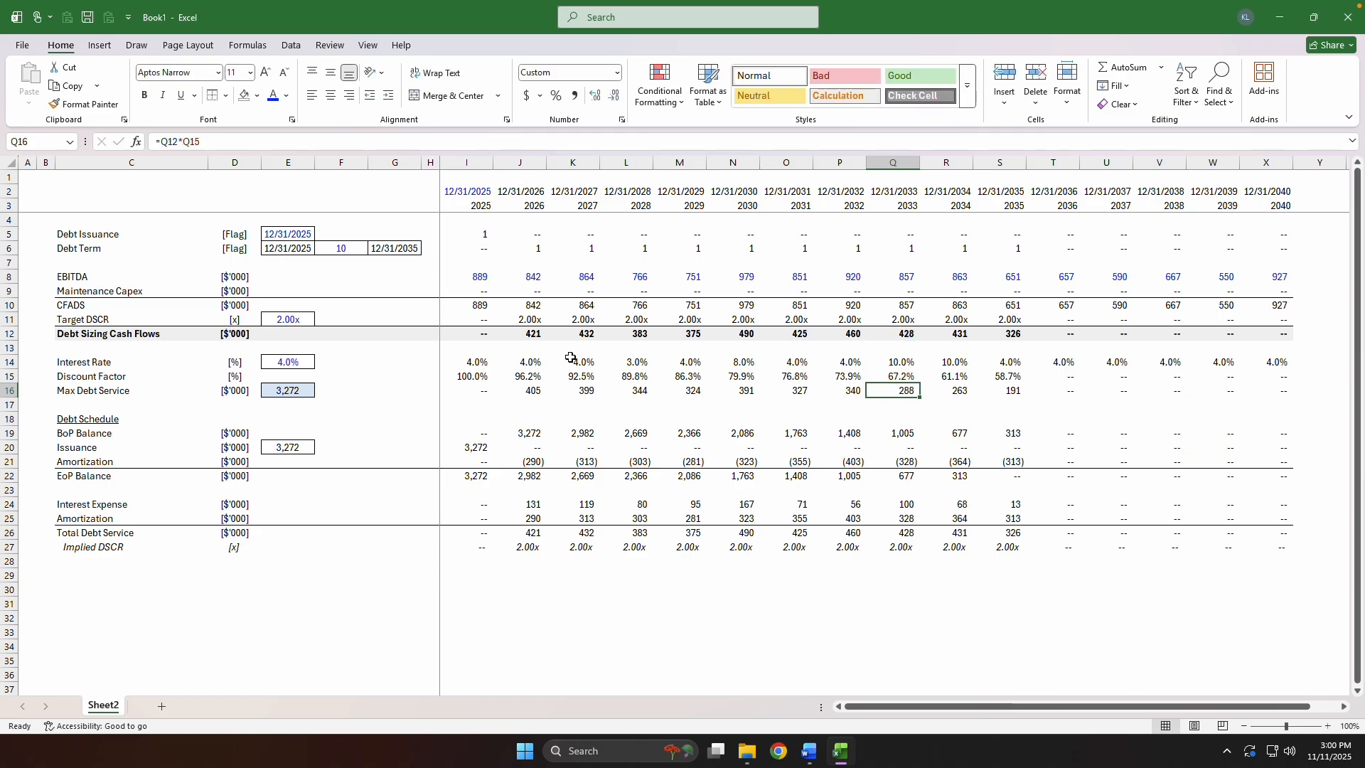
key("ctrl+Home")
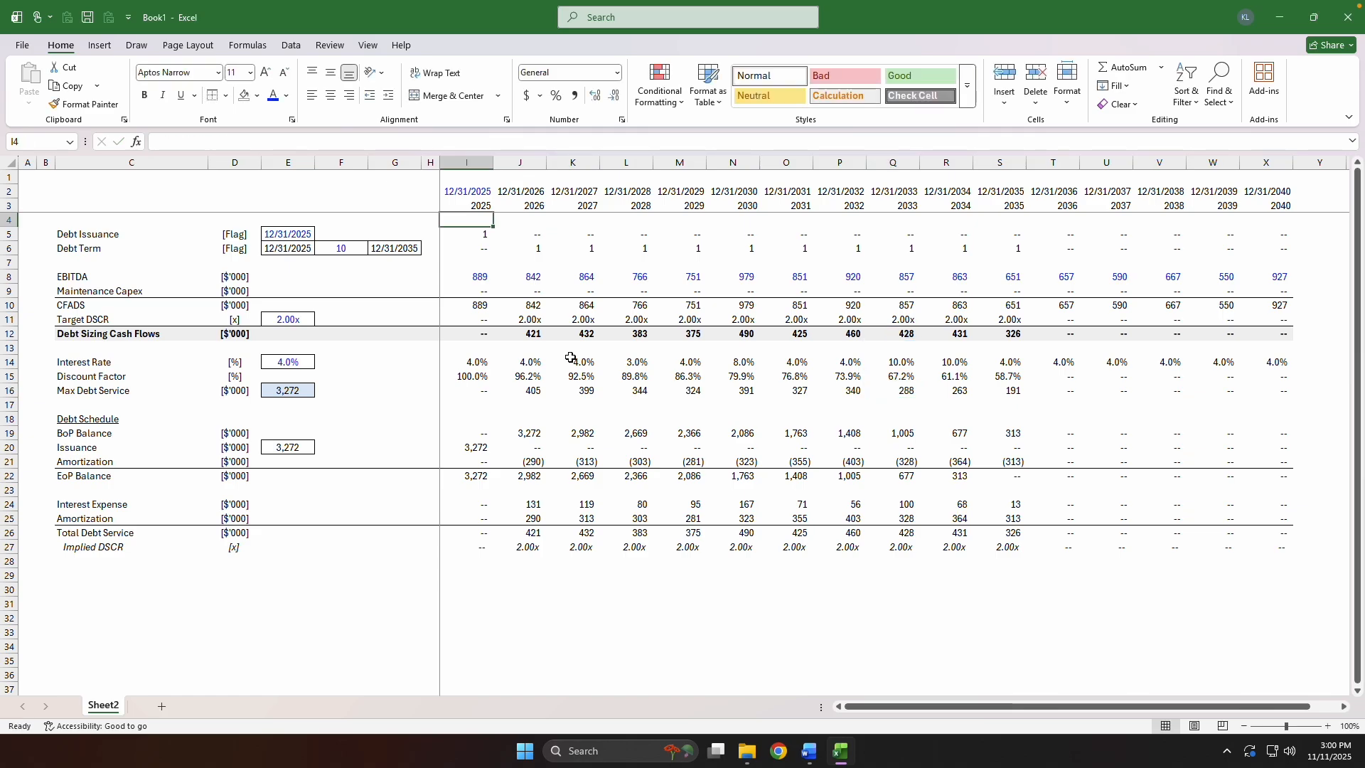